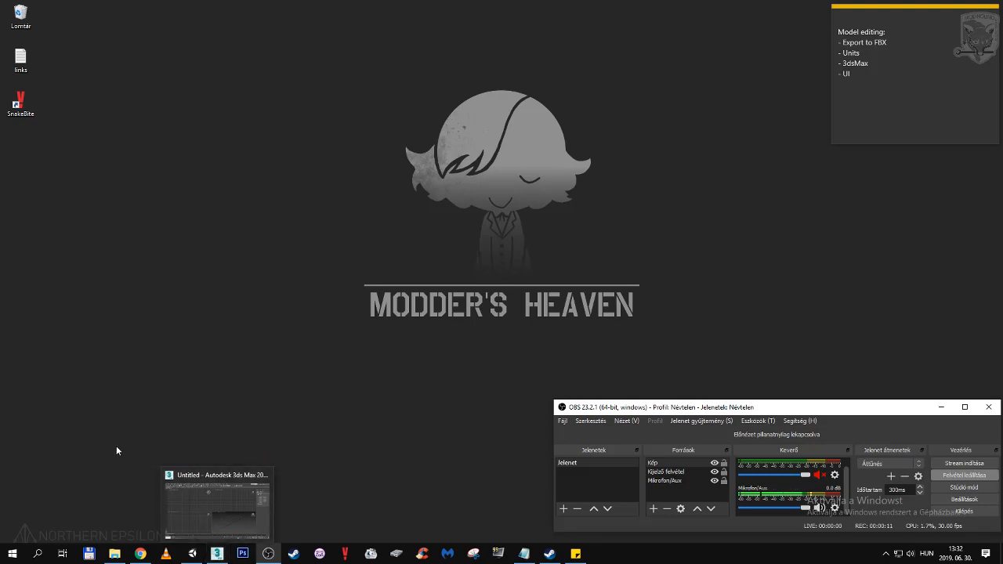
Step: View the Autodesk education download page for 3ds Max in the browser
click(142, 554)
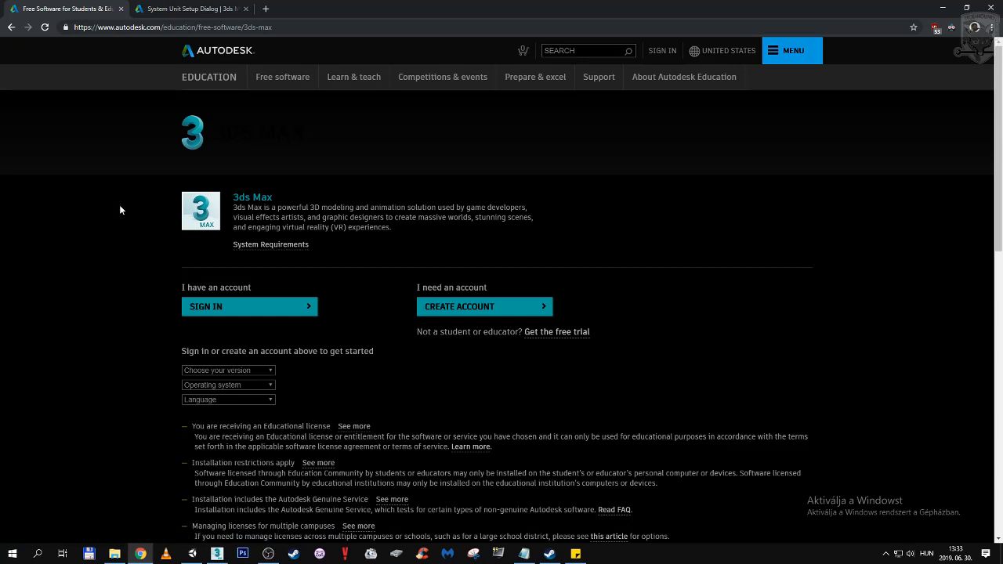
click(140, 554)
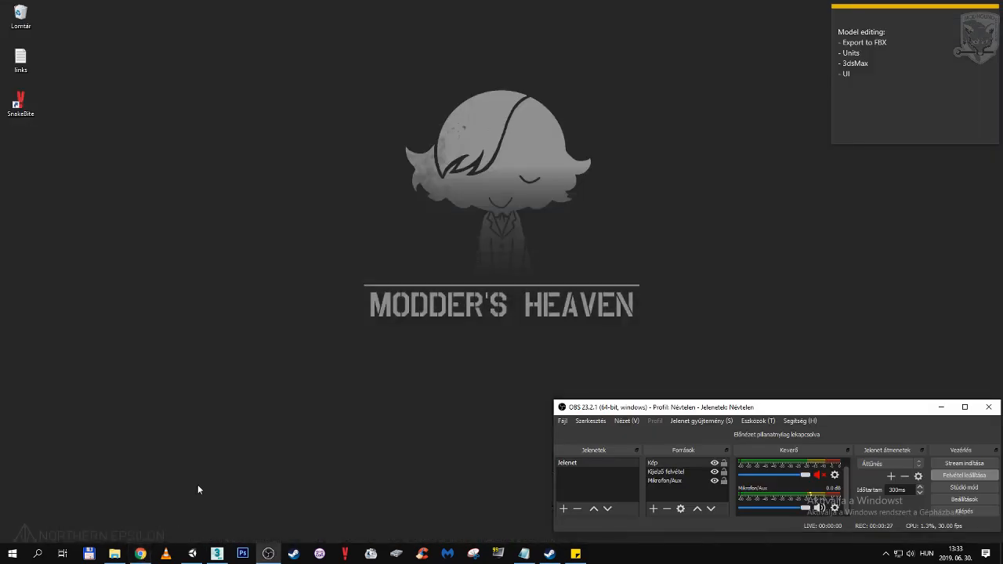
Step: Switch to Unity, start an FMDL import and browse to MODTUTORIAL > UnpackedFiles > Assets > tpp > chara
click(192, 553)
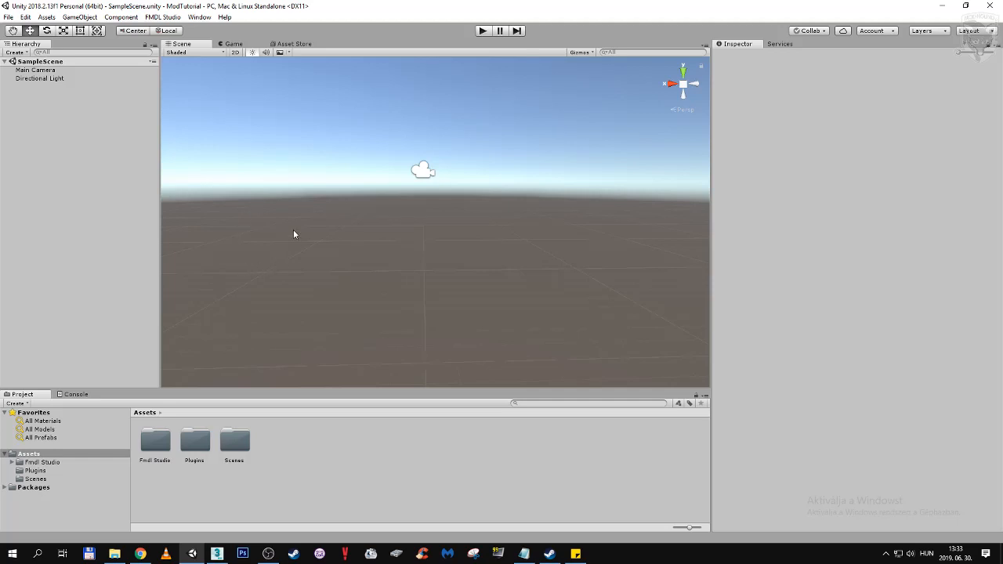
click(163, 18)
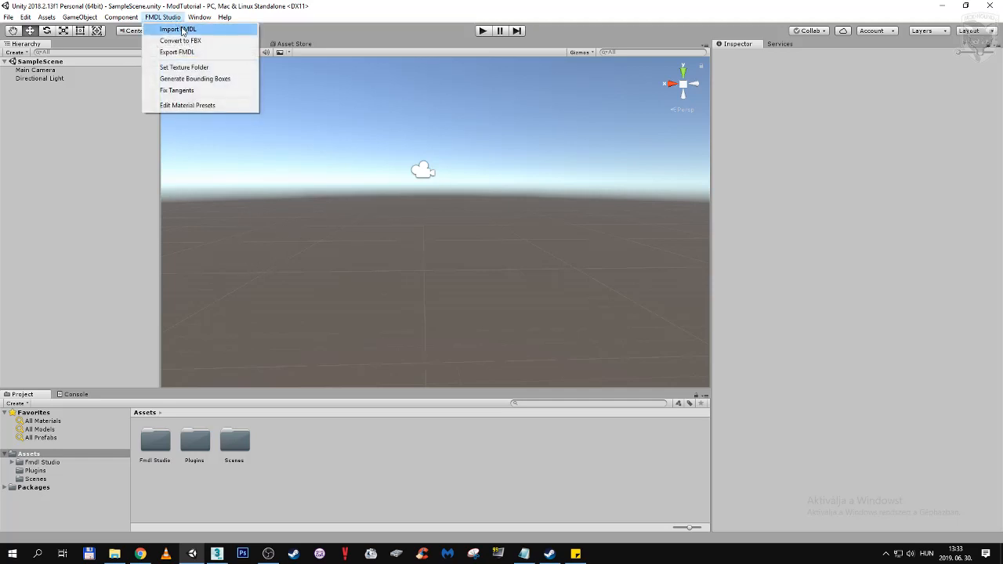
click(178, 29)
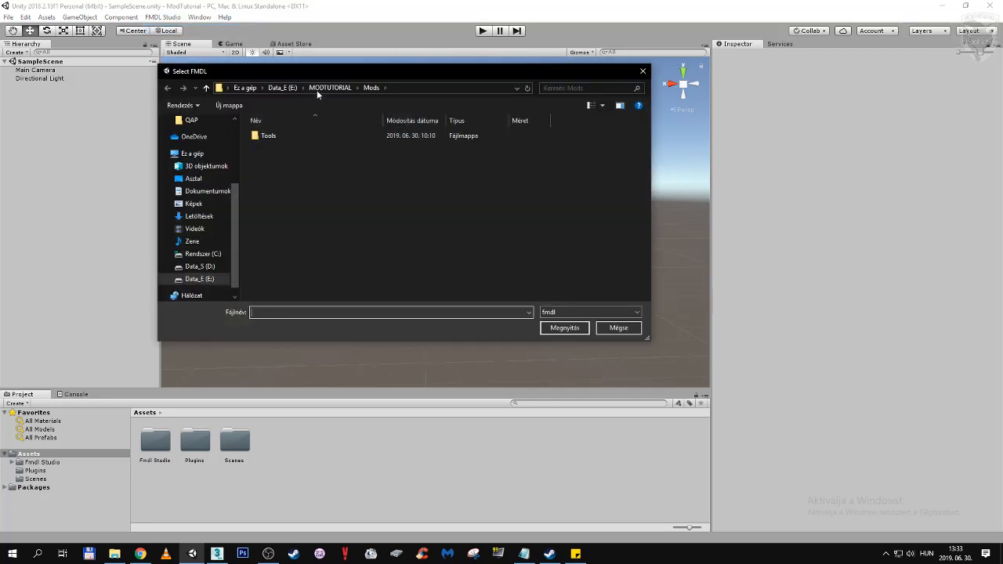
click(328, 87)
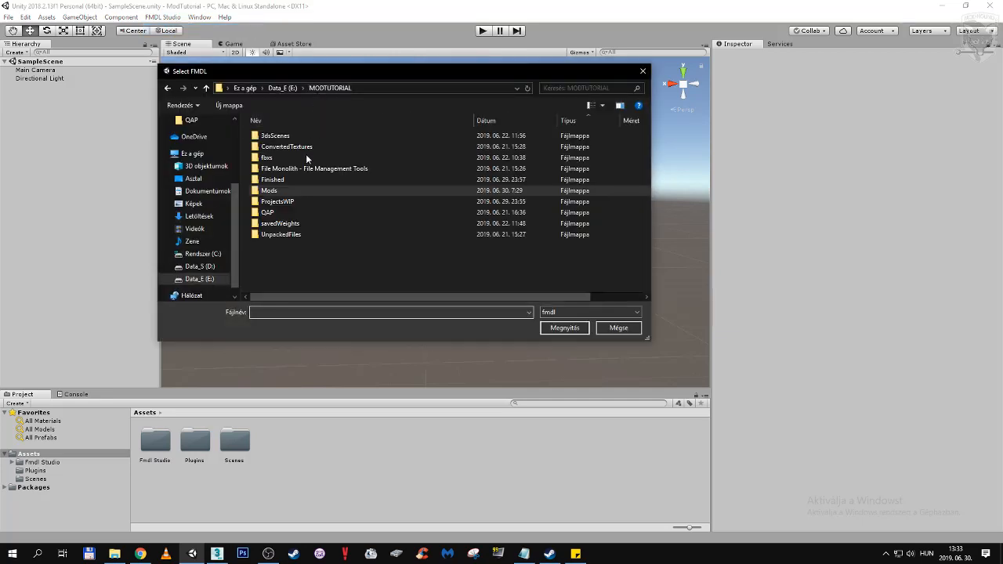
double_click(295, 235)
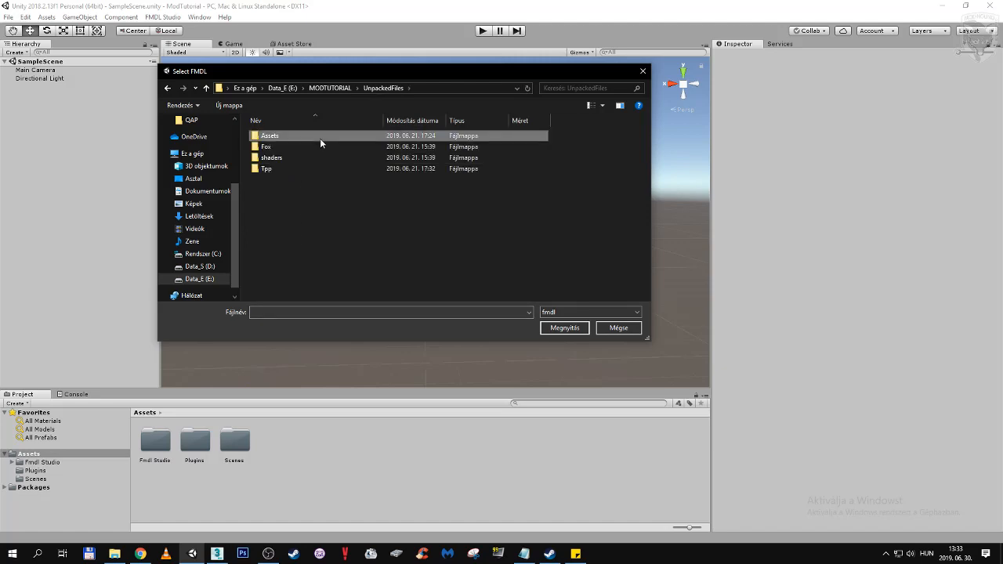
double_click(315, 136)
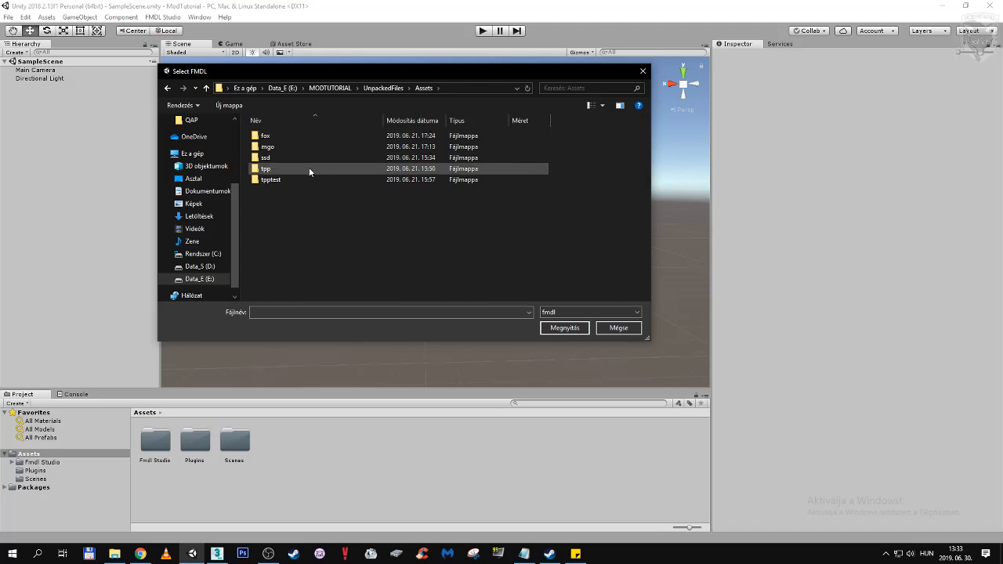
double_click(309, 167)
double_click(308, 136)
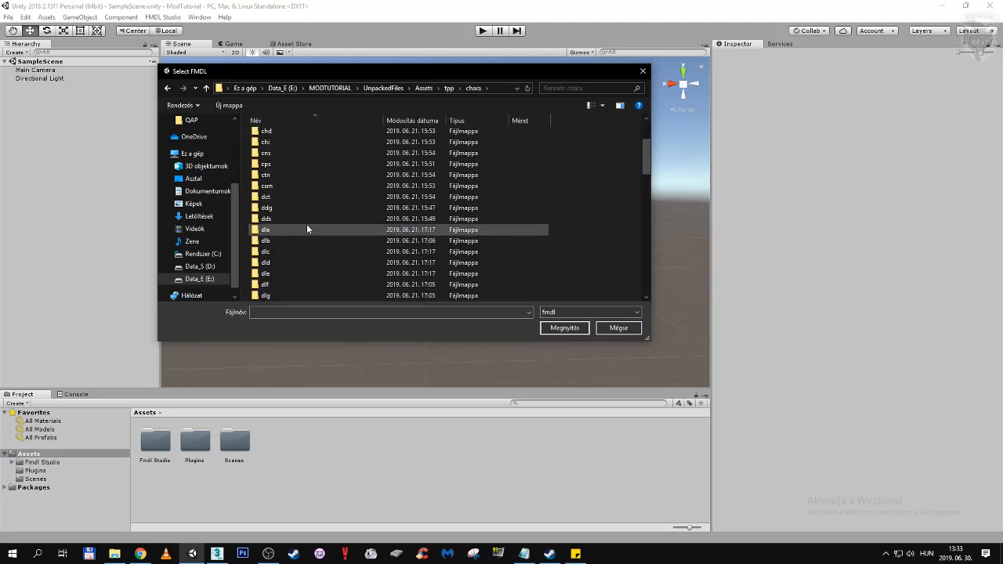
Step: Import the ish0_main0_def FMDL model from the ish > Scenes folder
scroll(306, 225, down, 3)
scroll(306, 230, down, 5)
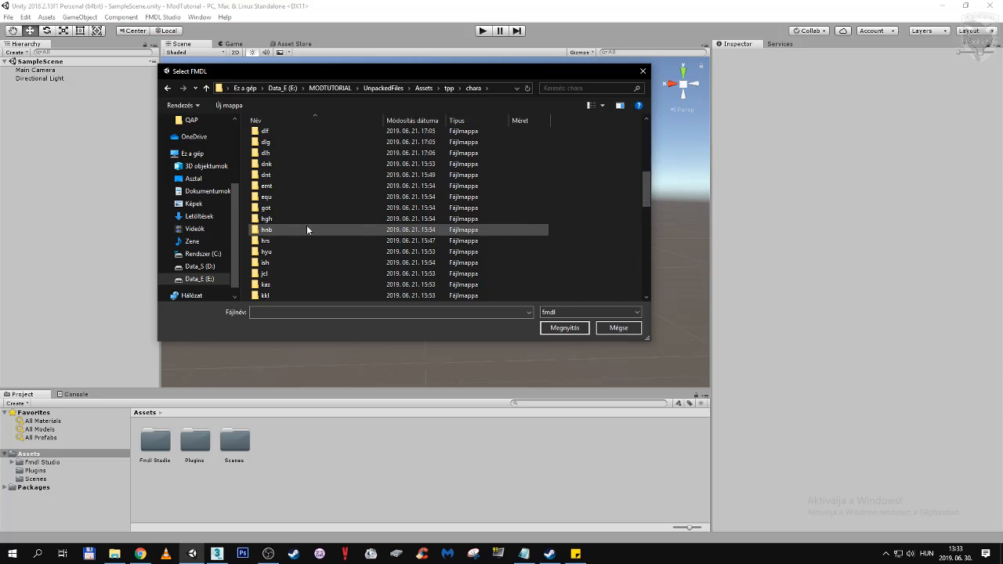
double_click(304, 240)
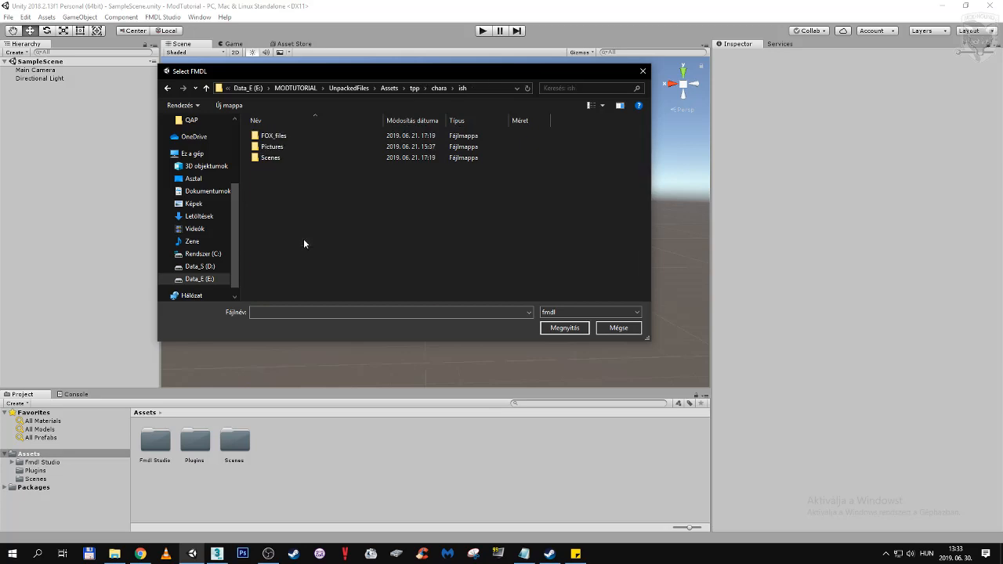
double_click(288, 158)
click(300, 135)
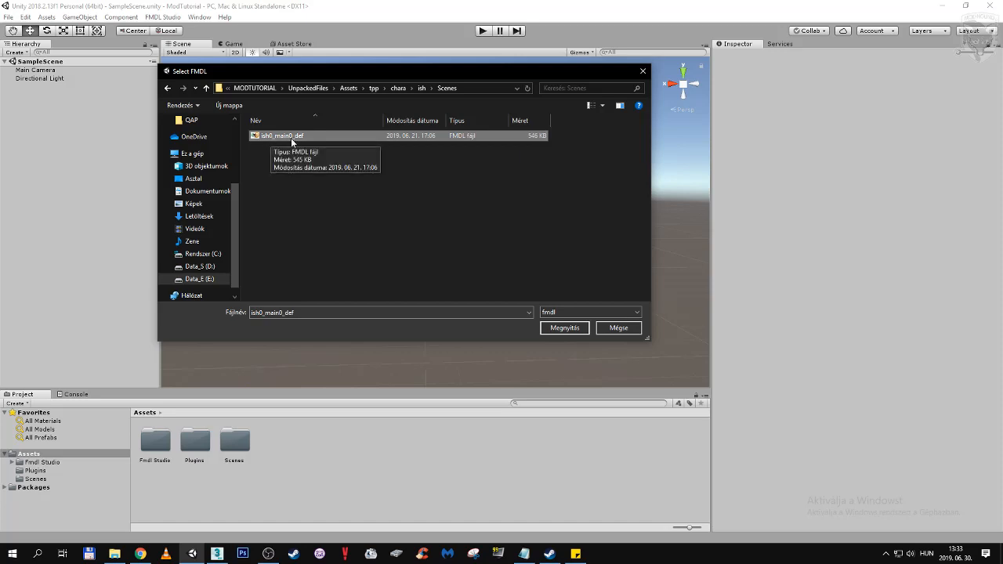
click(558, 327)
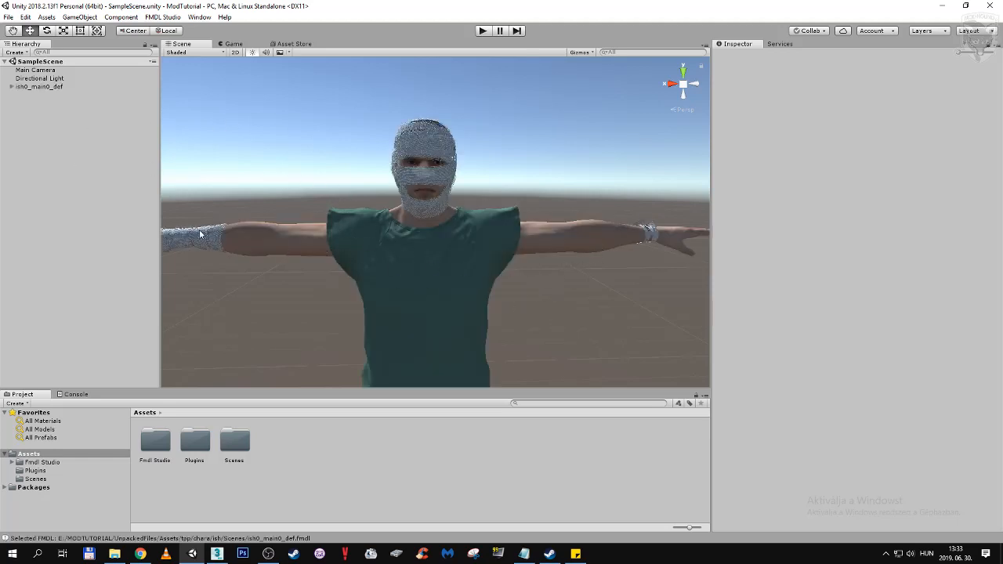
Step: Inspect the properties and material of the chest mesh on the imported model
middle_drag(333, 212, 400, 253)
click(396, 241)
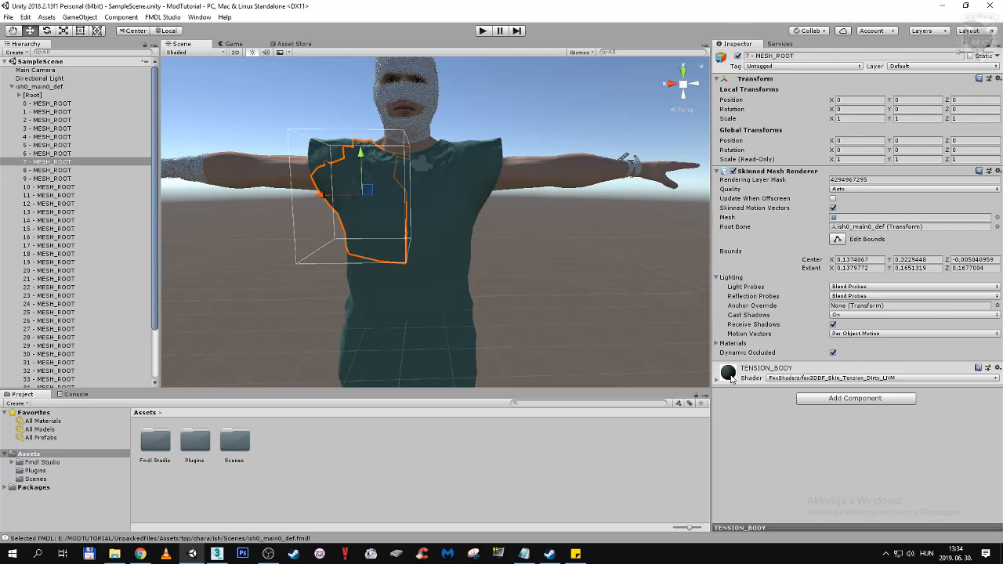
Step: Convert the whole ish0_main0_def model to FBX, overwriting the ish0_main0_def file in the MODTUTORIAL > Mods folder
click(42, 86)
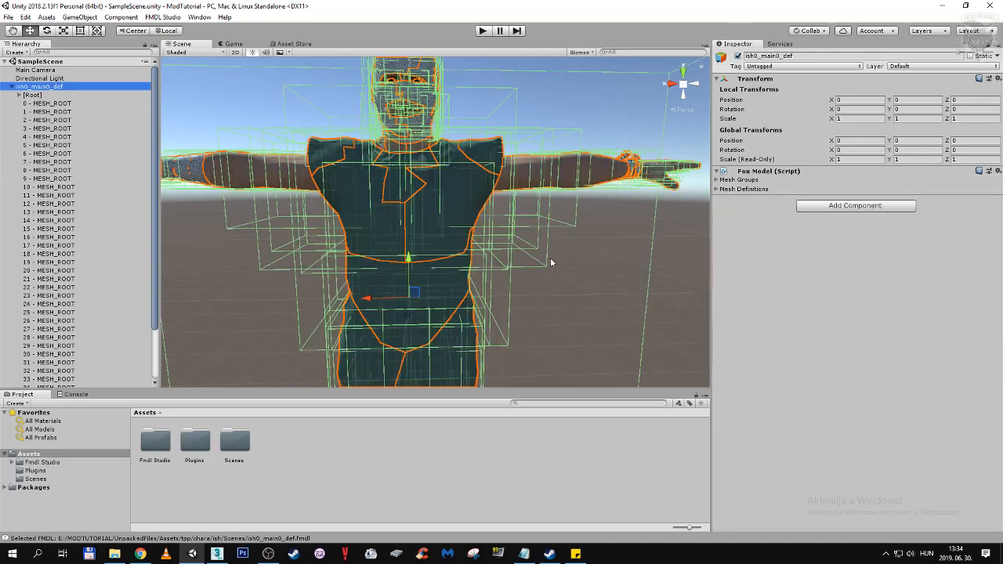
click(11, 86)
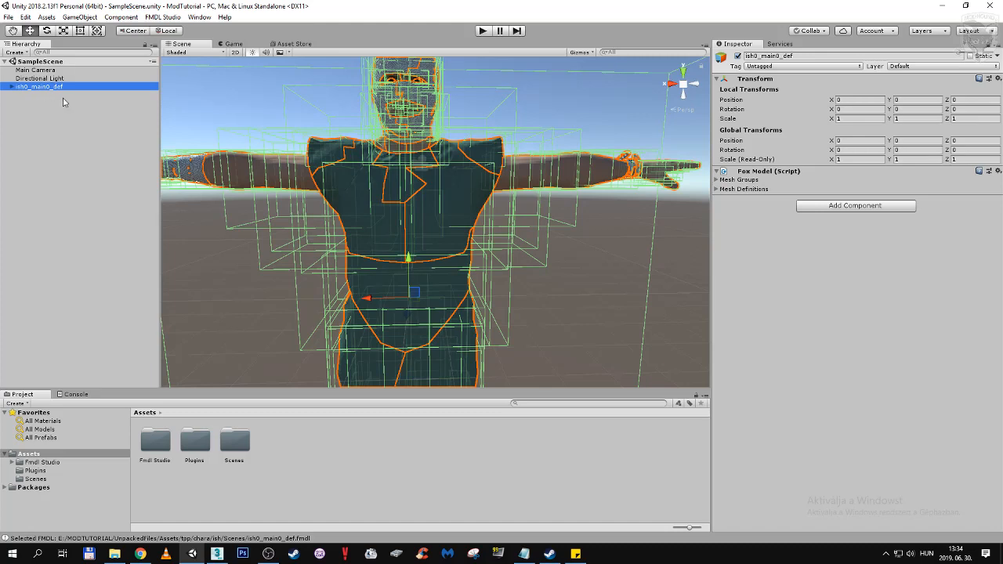
click(162, 17)
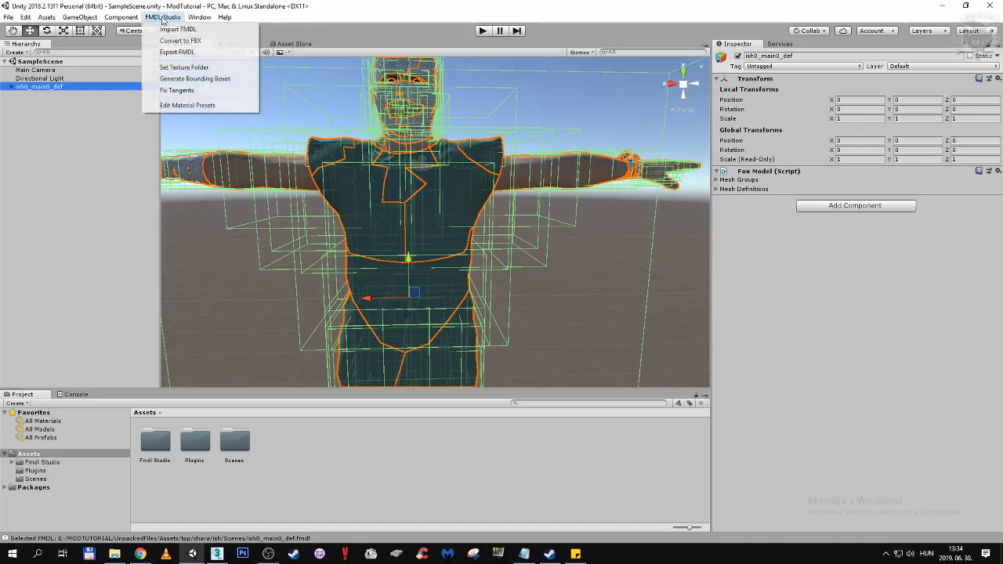
click(195, 42)
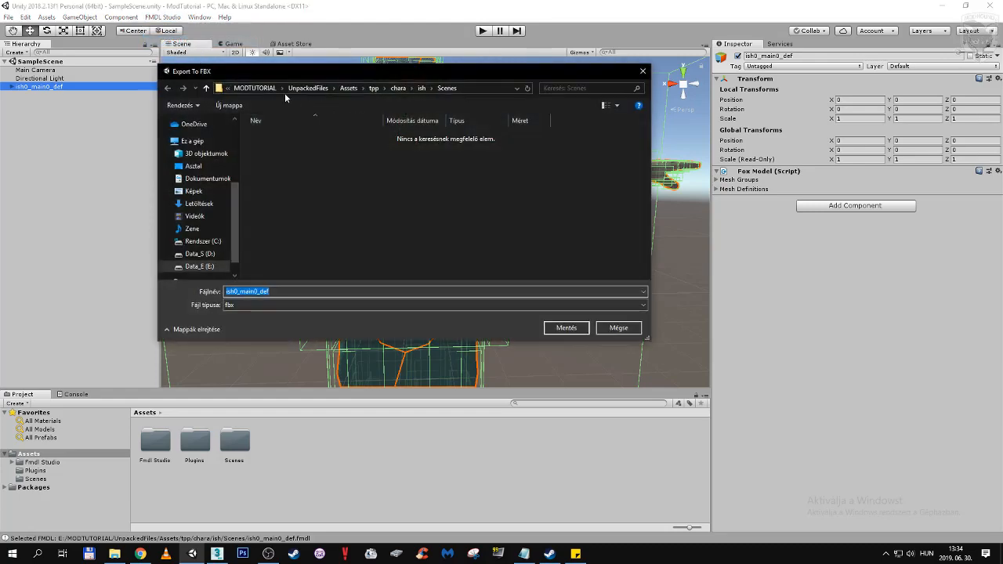
mouse_move(218, 553)
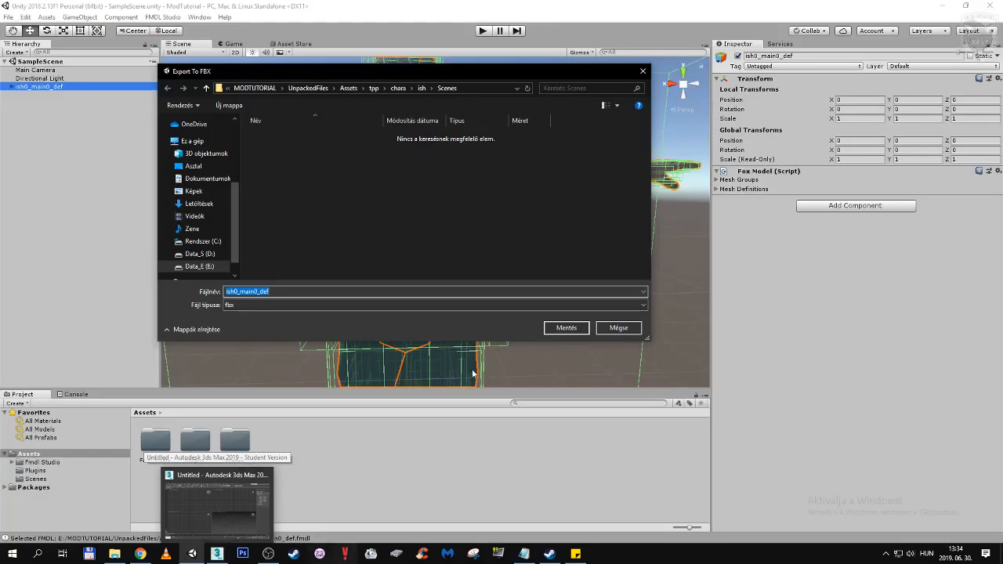
click(264, 88)
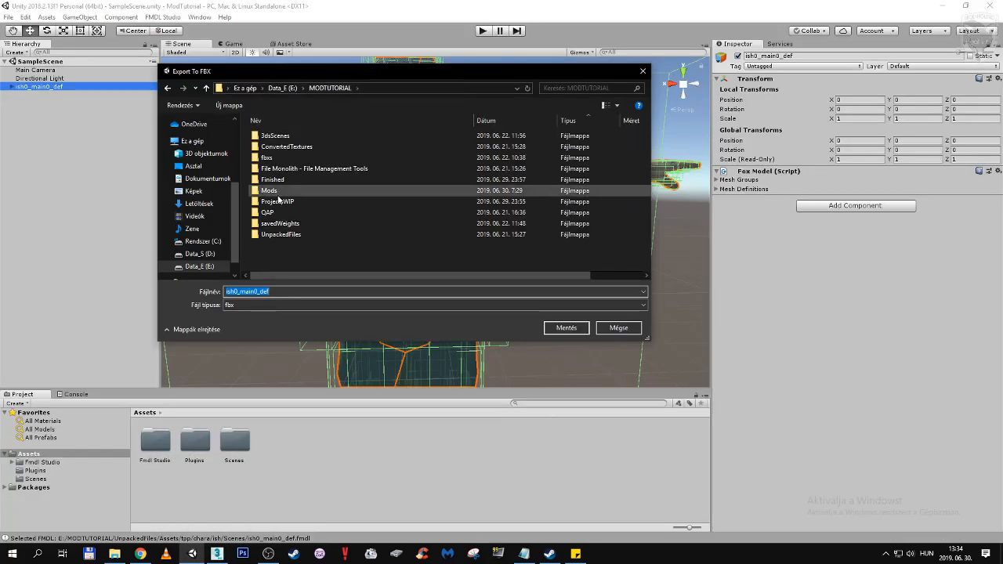
double_click(284, 192)
click(285, 148)
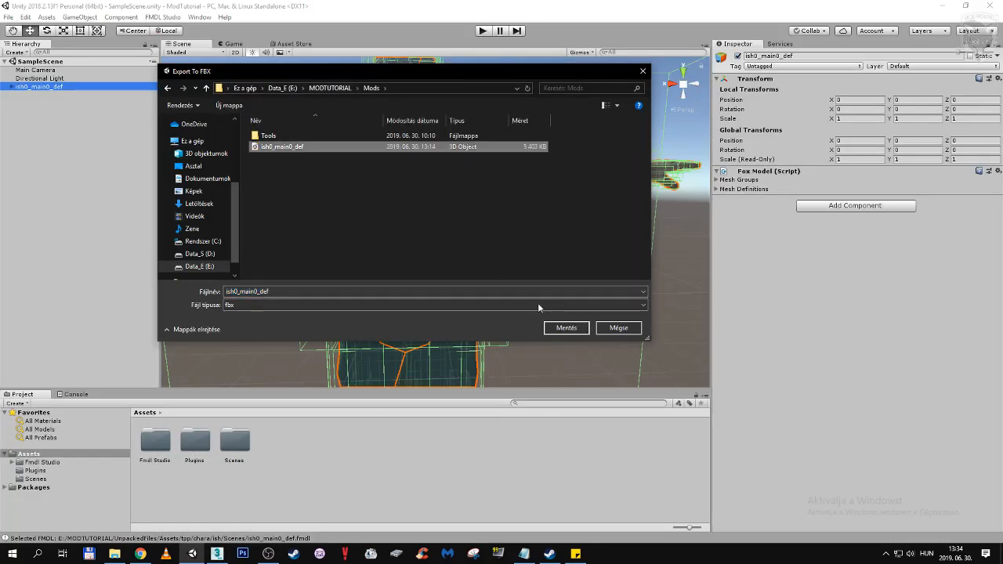
click(567, 332)
click(519, 277)
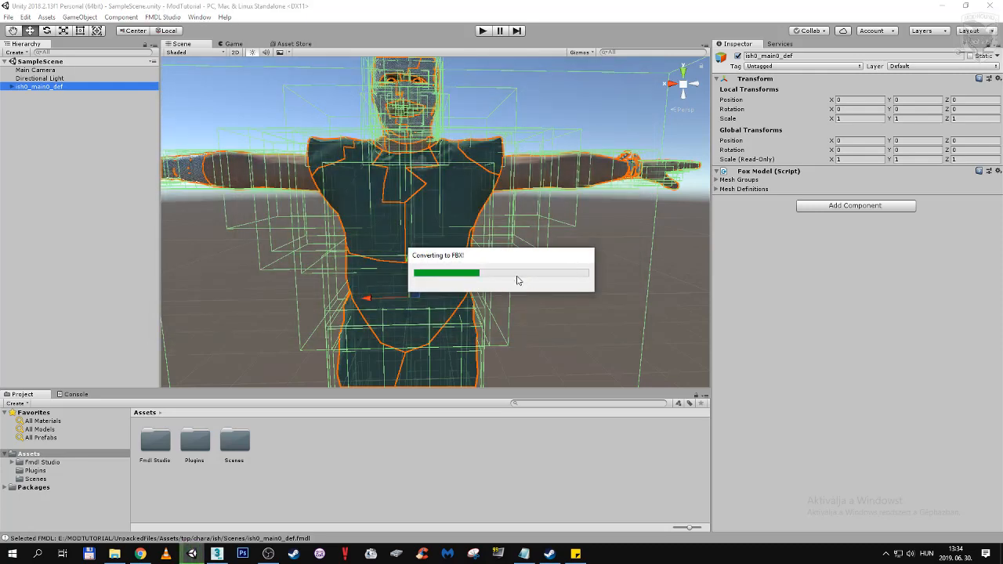
Step: Check the console log for the FBX conversion and exit Unity
click(86, 395)
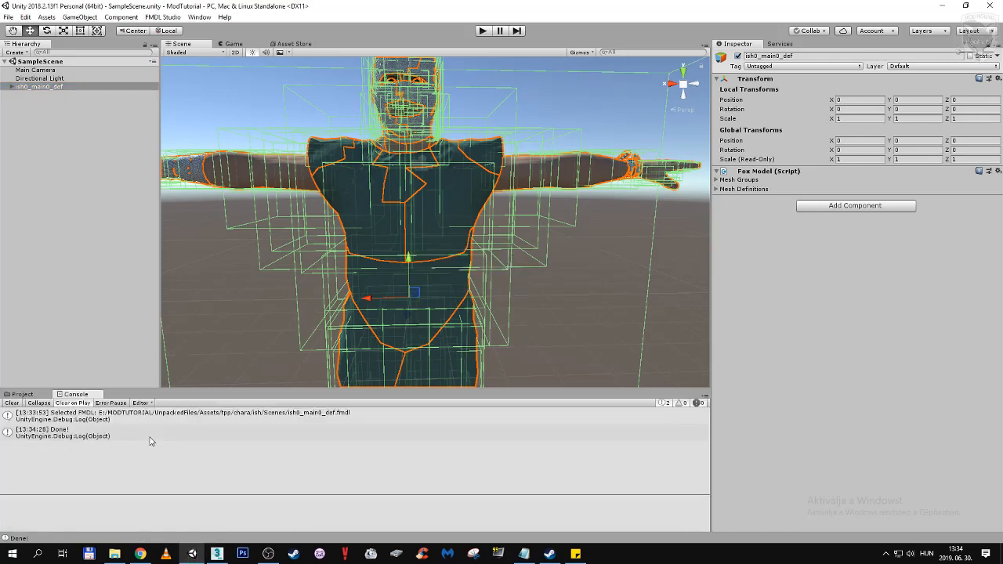
click(93, 206)
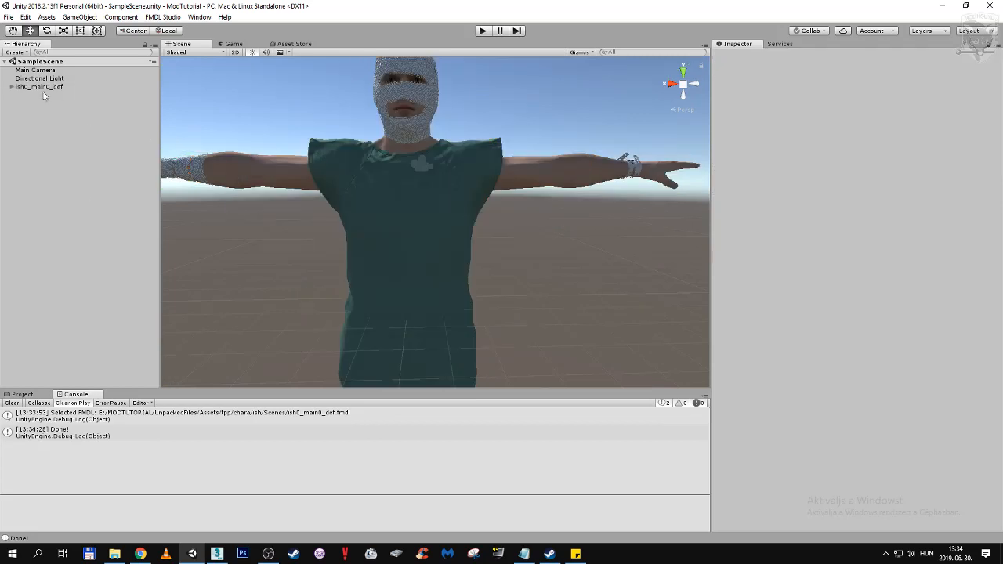
click(8, 17)
click(23, 148)
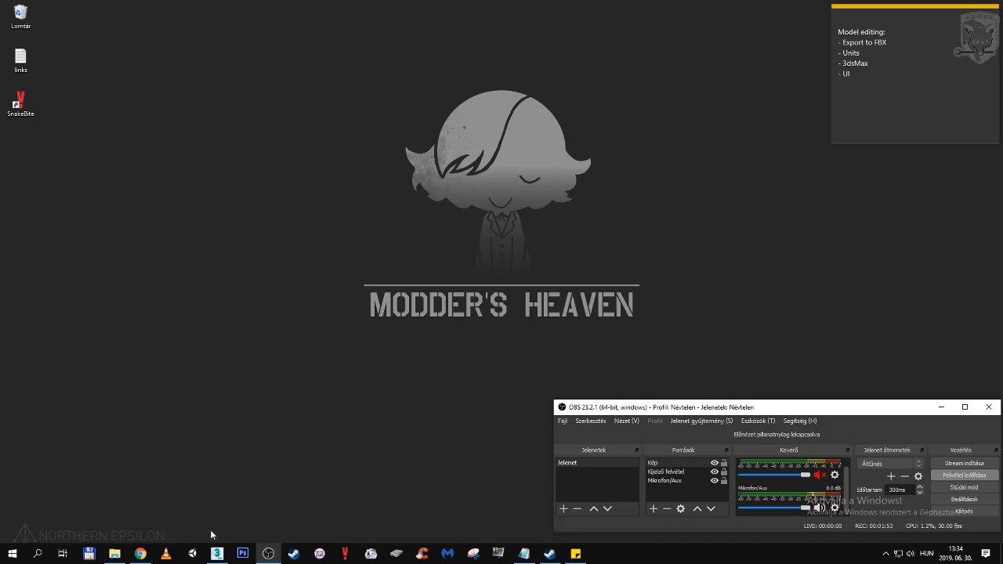
Step: Switch to 3ds Max and consult the System Unit Setup Dialog help page in the browser
click(218, 553)
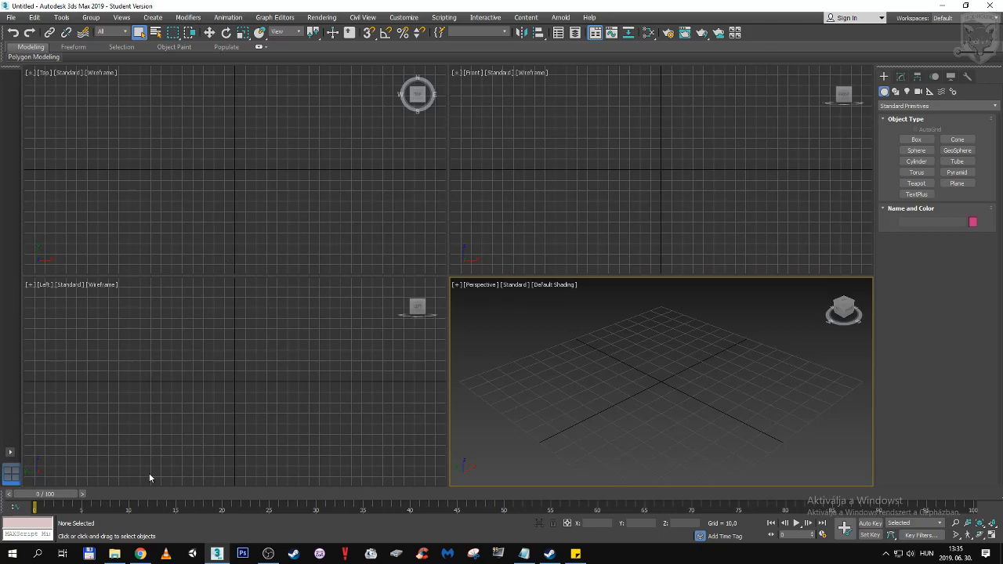
click(140, 554)
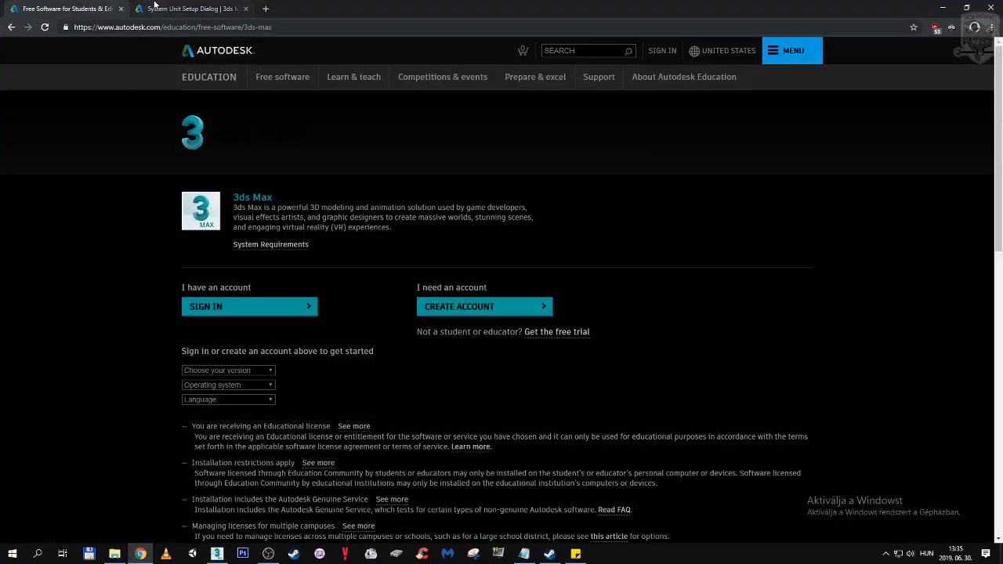
click(155, 7)
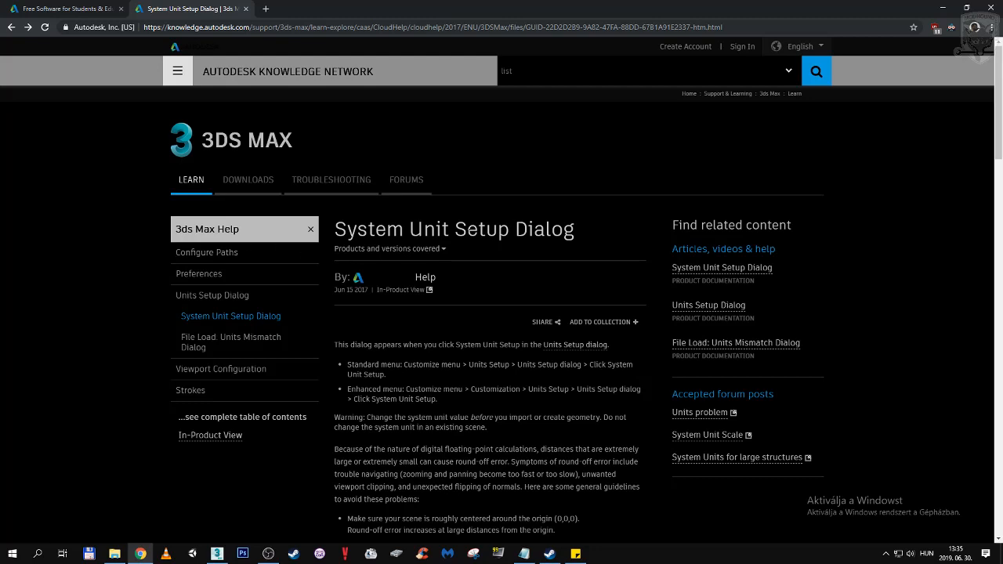
middle_click(125, 255)
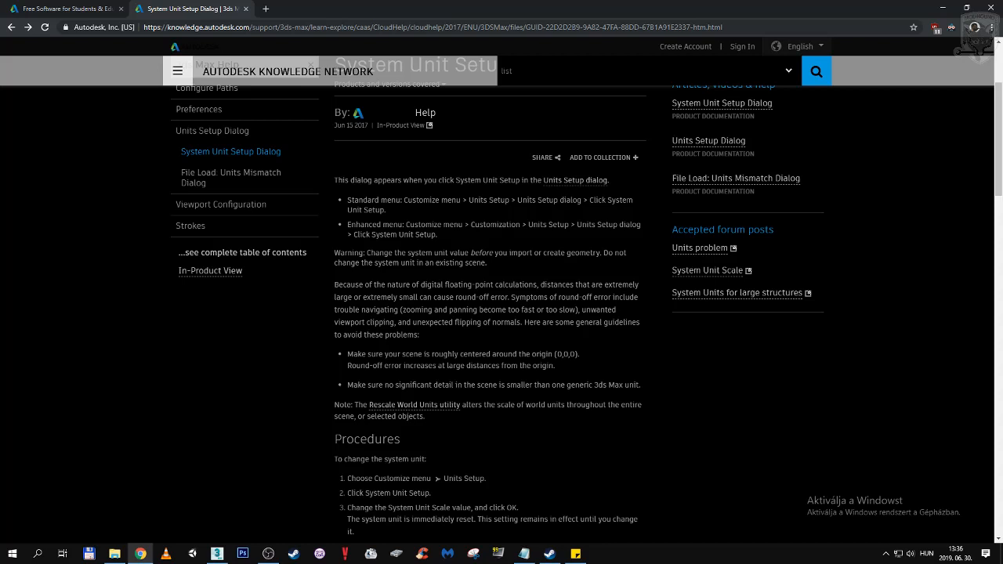
click(141, 554)
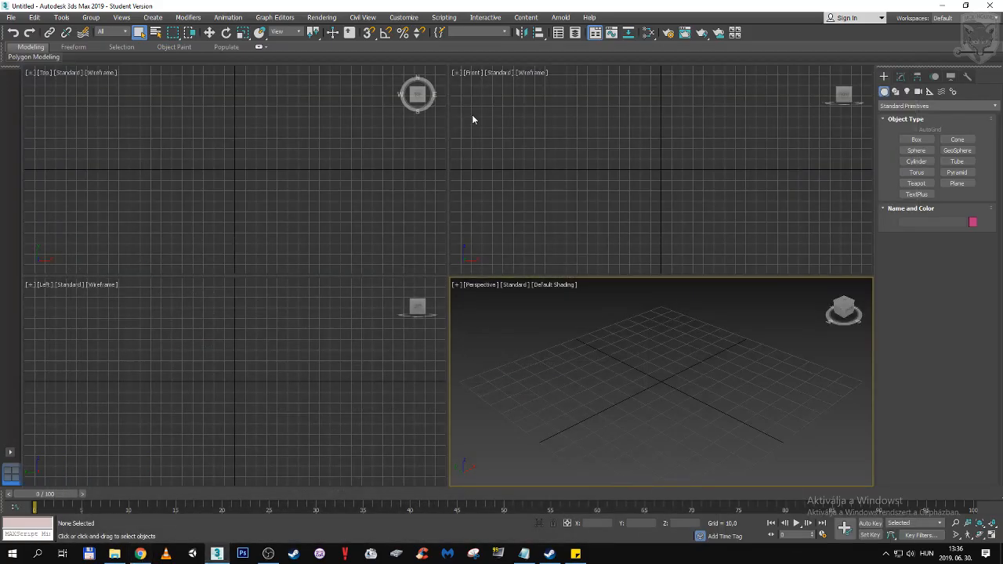
Step: Confirm the system unit scale as 1 unit = 1,0 Meters, respecting system units in files, and accept the units setup
click(404, 17)
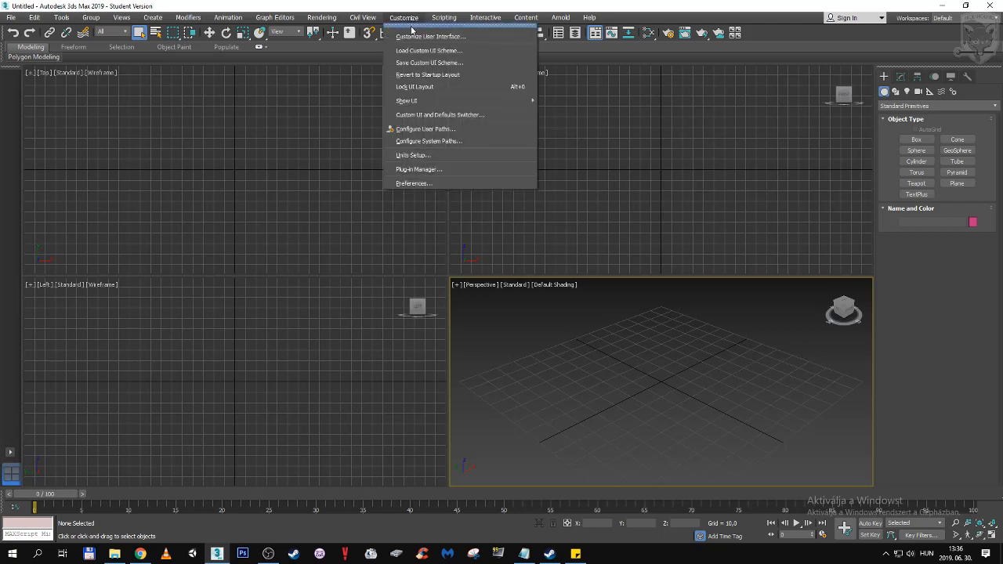
click(444, 157)
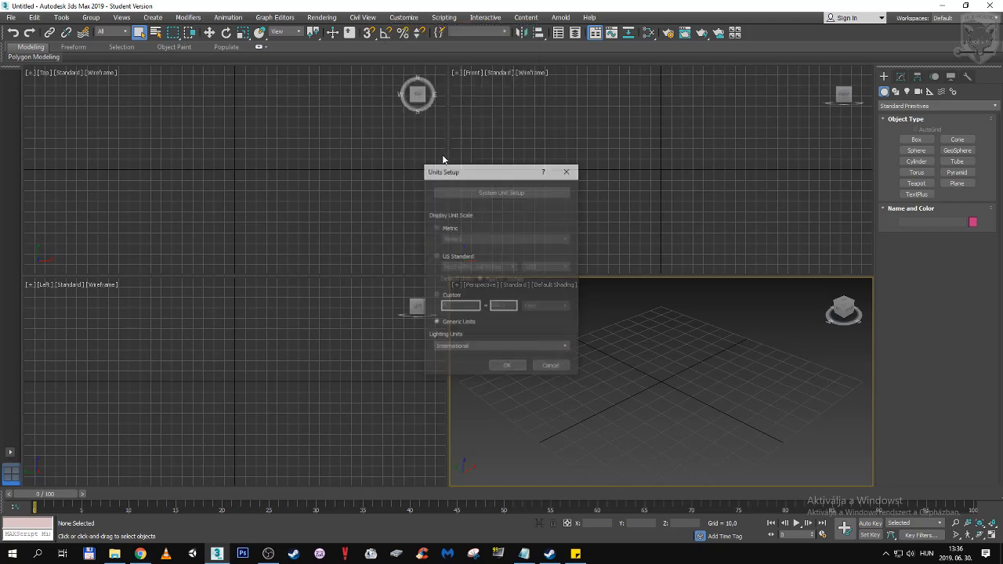
click(493, 194)
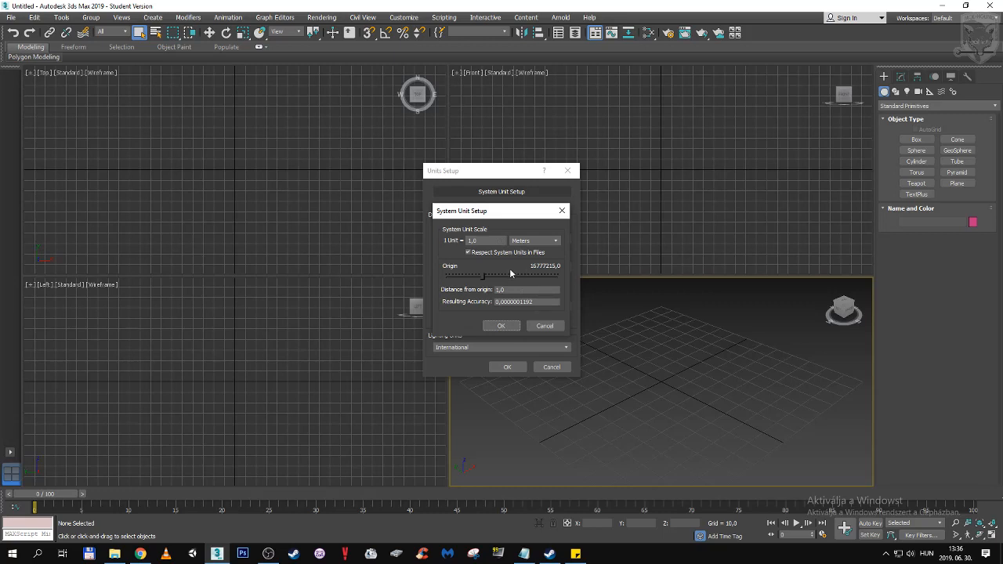
click(506, 325)
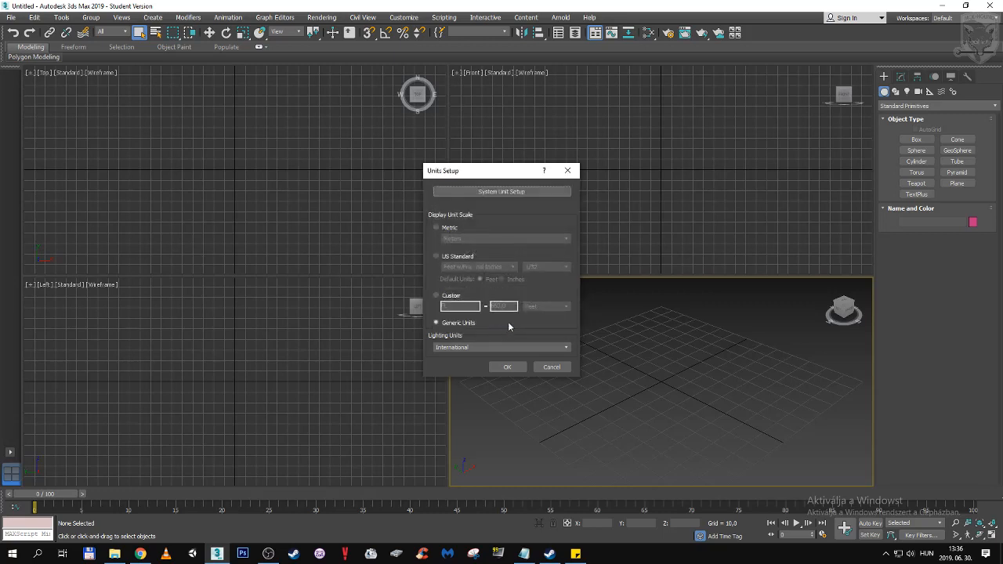
click(507, 366)
Step: Reset the scene to an empty default state and confirm the reset
click(11, 17)
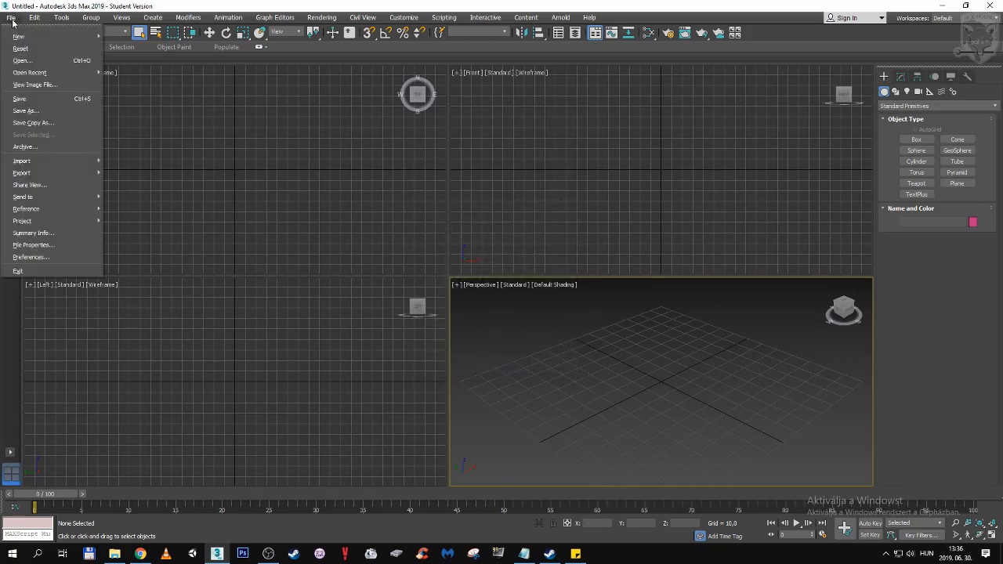
click(19, 47)
click(475, 293)
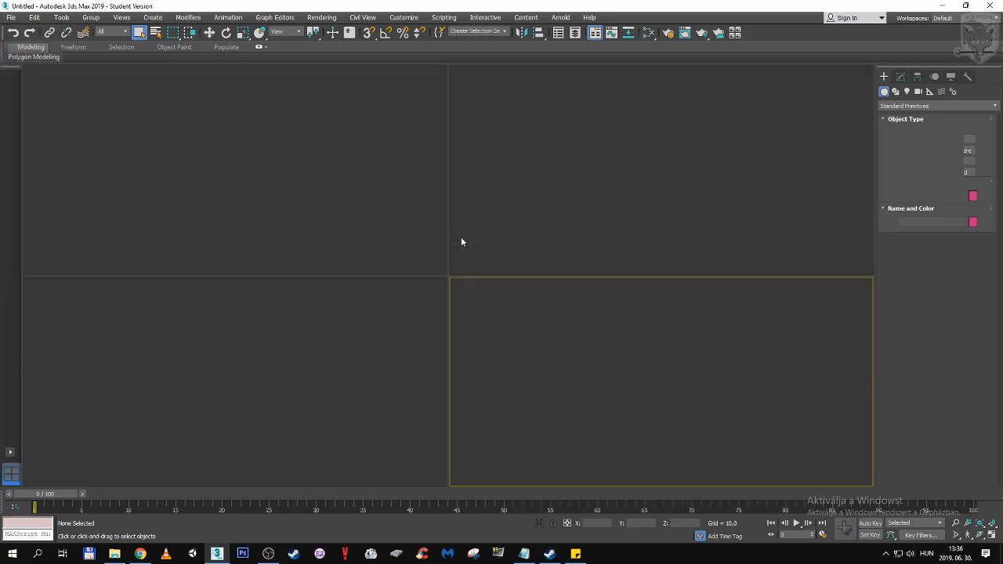
Step: Review the System Unit Setup once more, and cancel out of the units settings
click(404, 18)
click(430, 159)
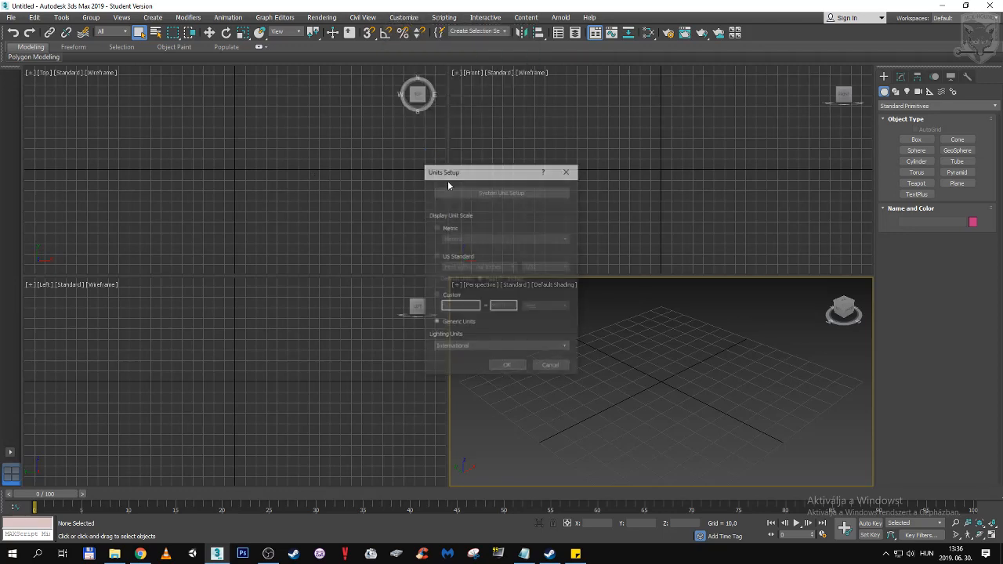
click(501, 192)
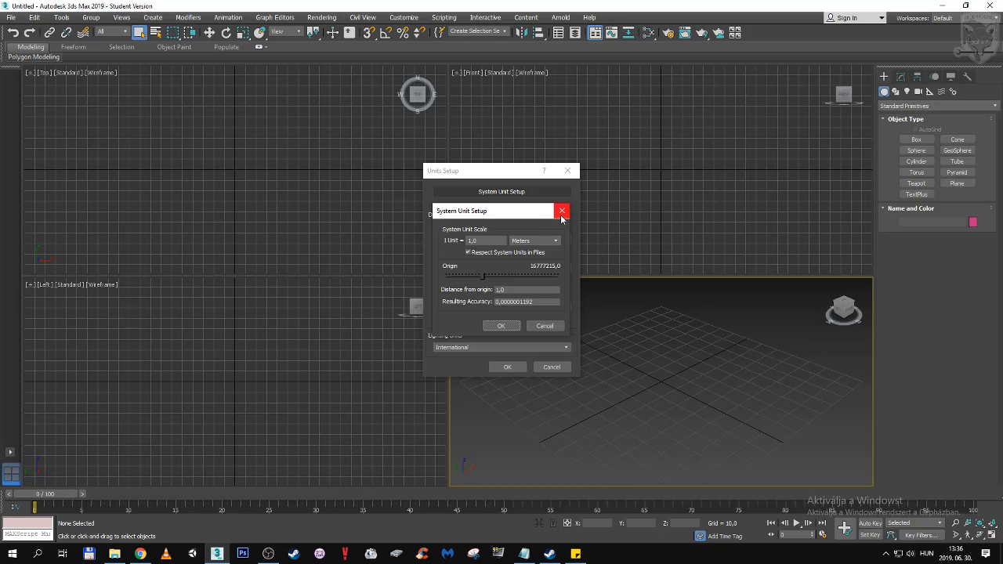
click(551, 327)
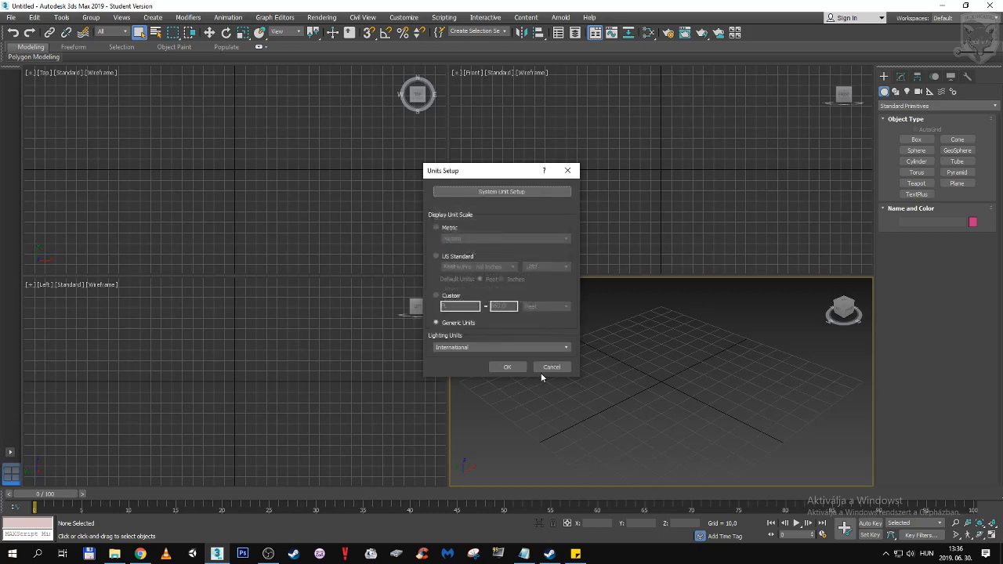
click(542, 369)
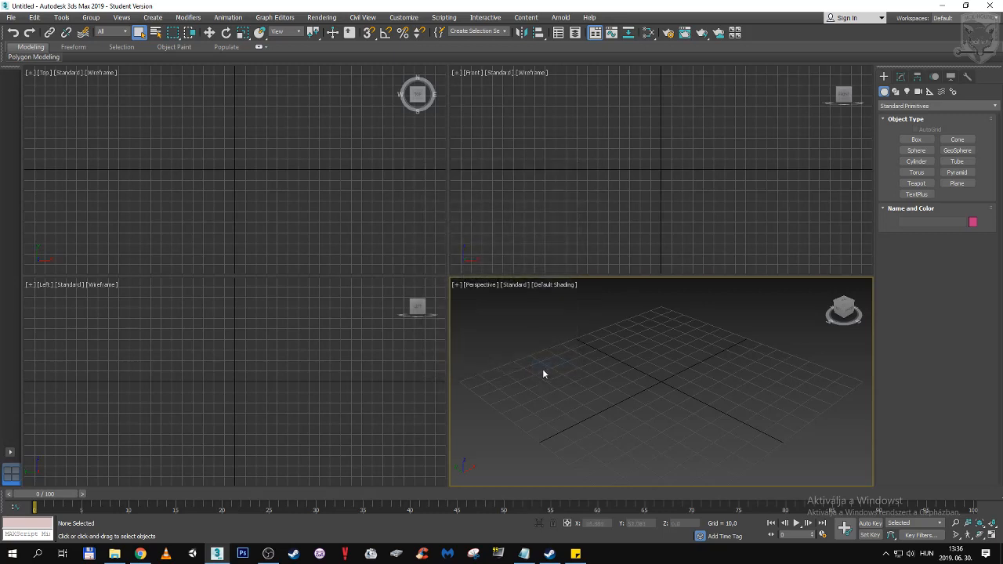
Step: Maximize the Perspective viewport, look through the hierarchy, motion, display and utilities tools, and return to the modifier tools
click(993, 537)
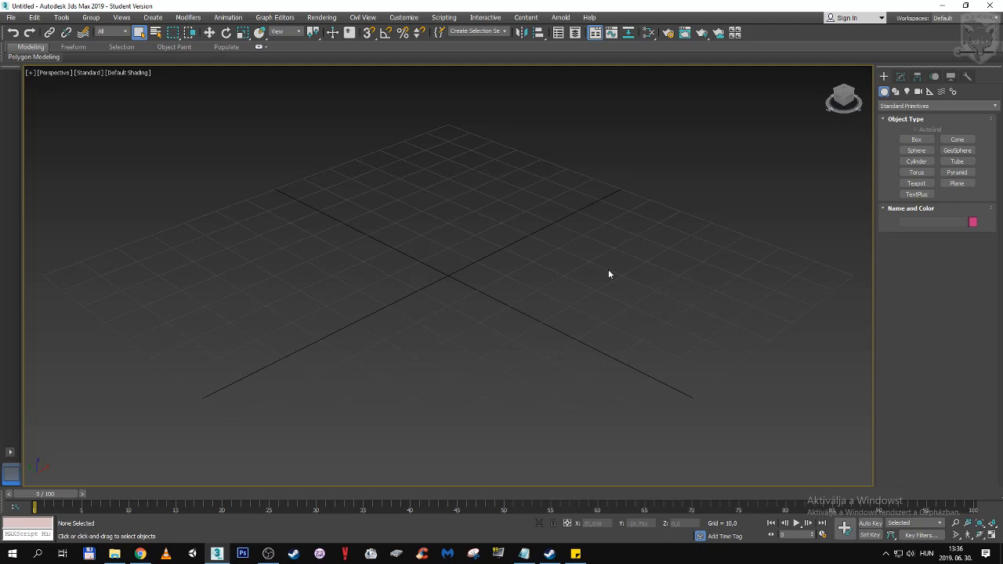
click(901, 76)
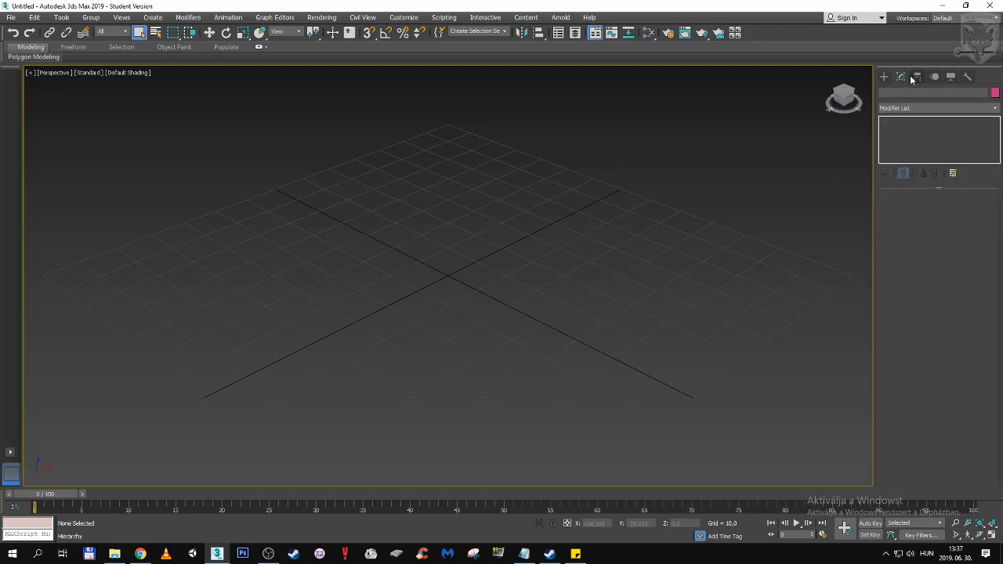
click(917, 76)
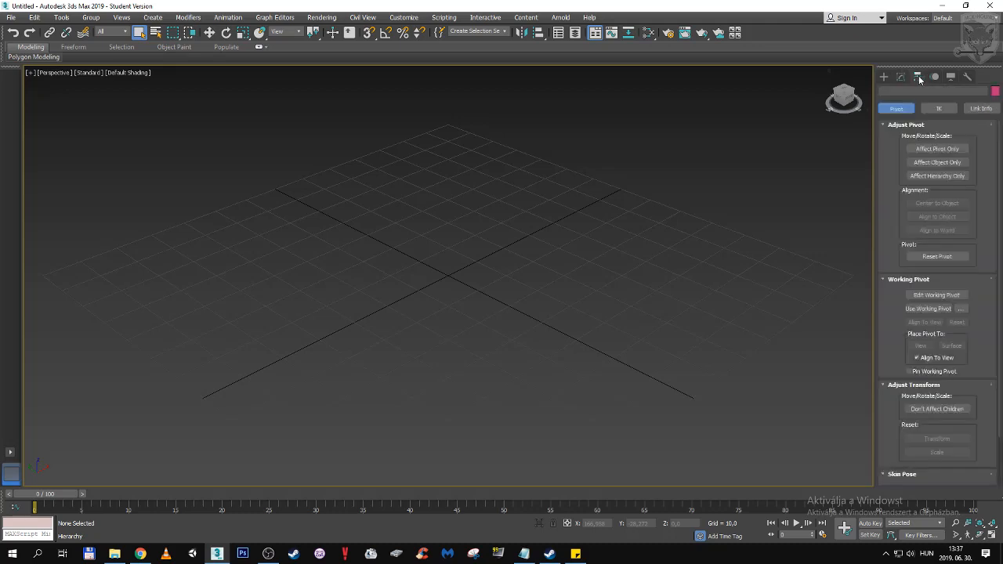
click(933, 78)
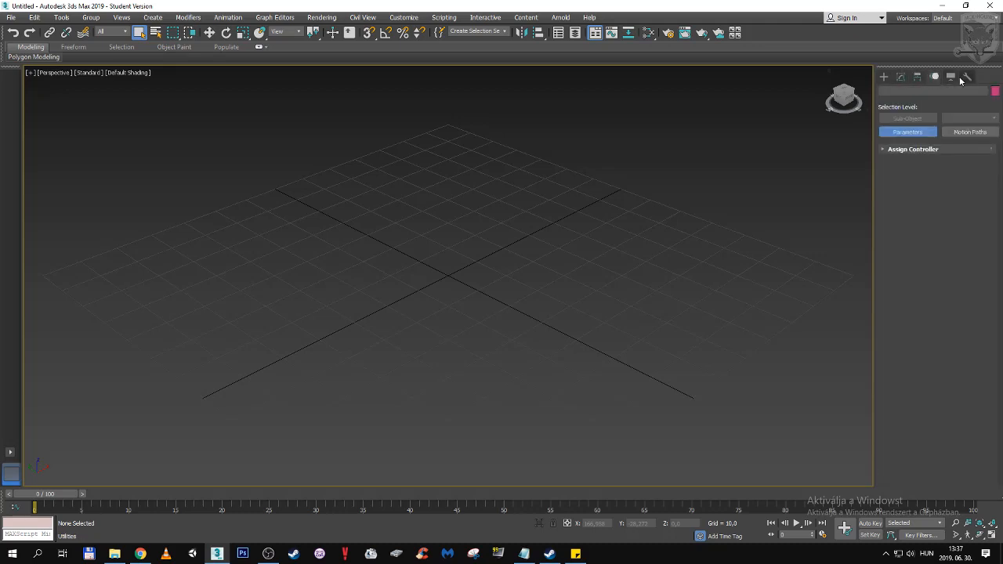
click(953, 77)
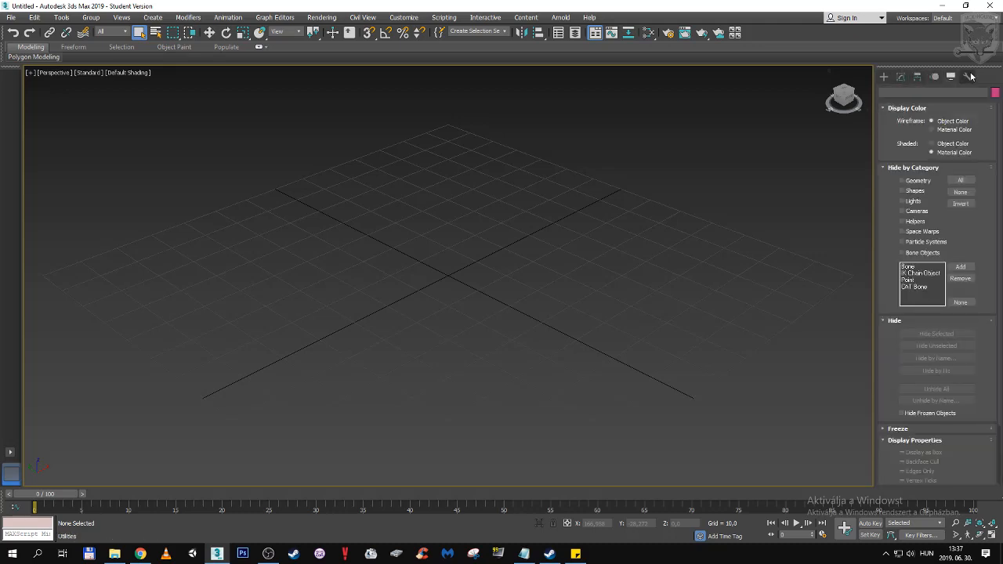
click(969, 77)
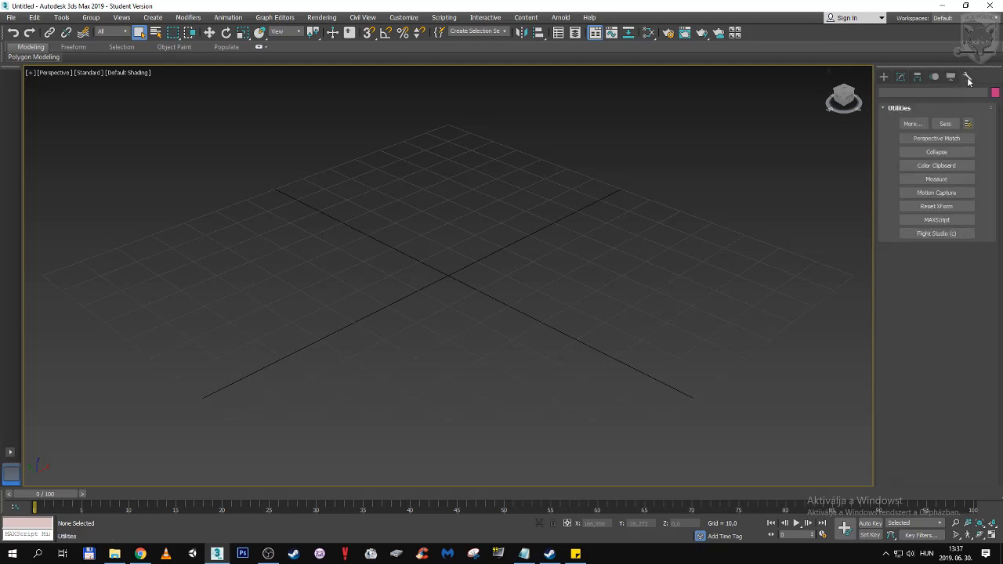
click(900, 78)
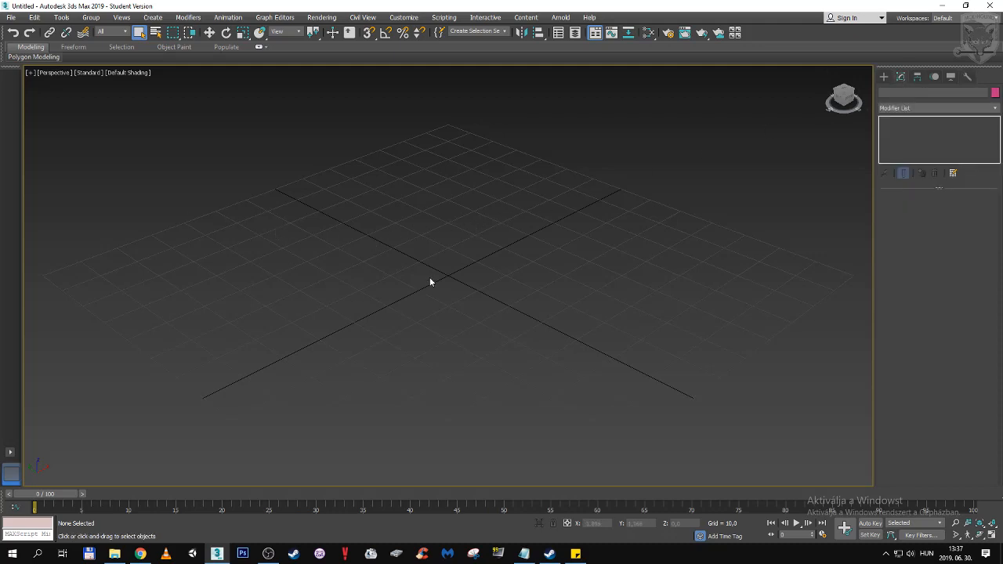
Step: Choose the ish0_main0_def file from the MODTUTORIAL > Mods folder on Data_E (E:) for import
click(16, 18)
mouse_move(57, 160)
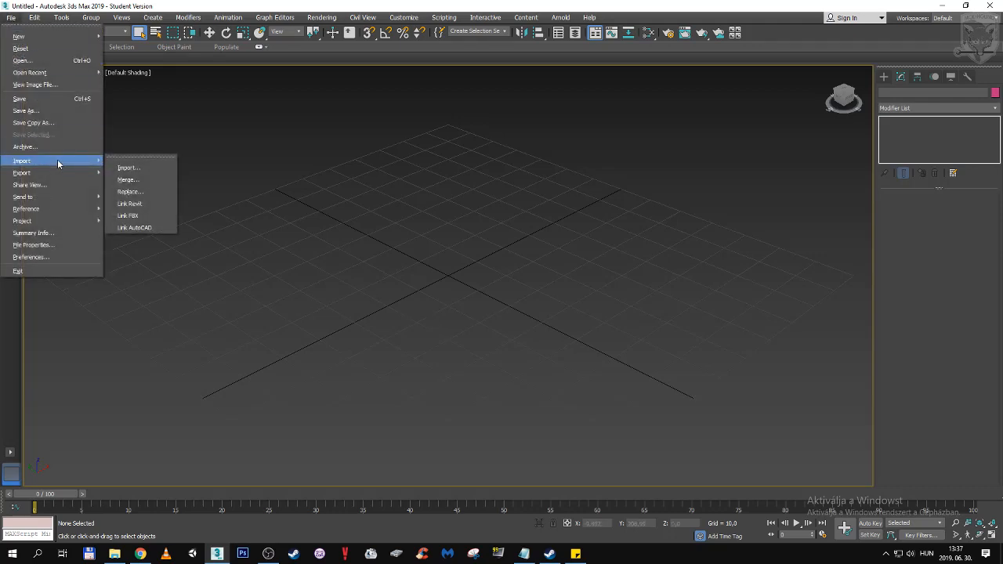
click(161, 167)
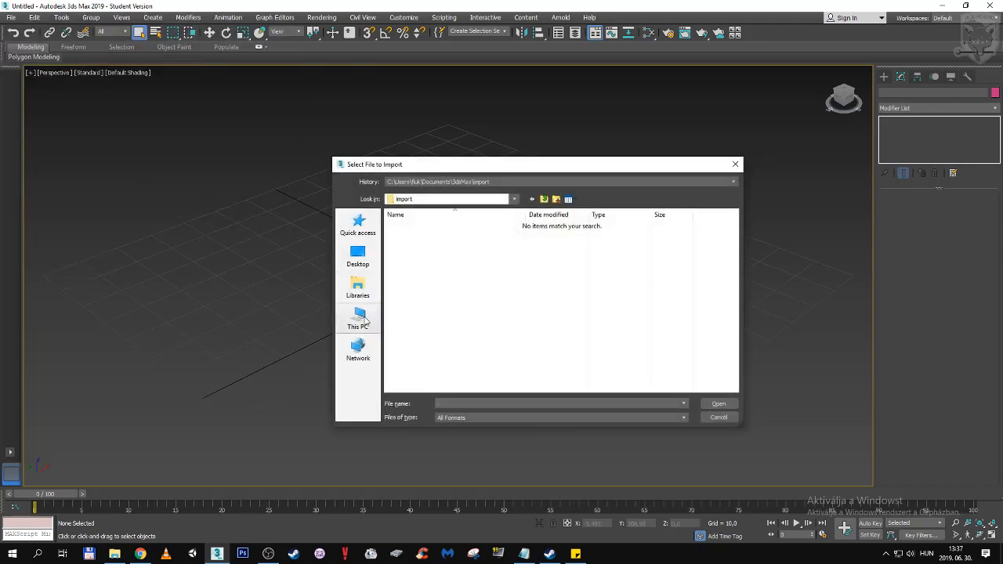
click(362, 318)
double_click(415, 379)
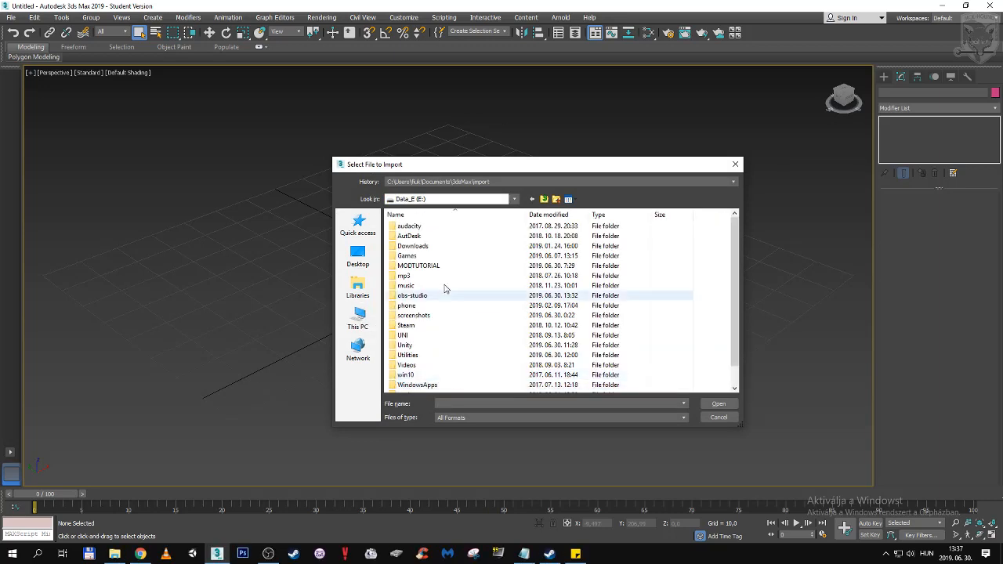
double_click(418, 266)
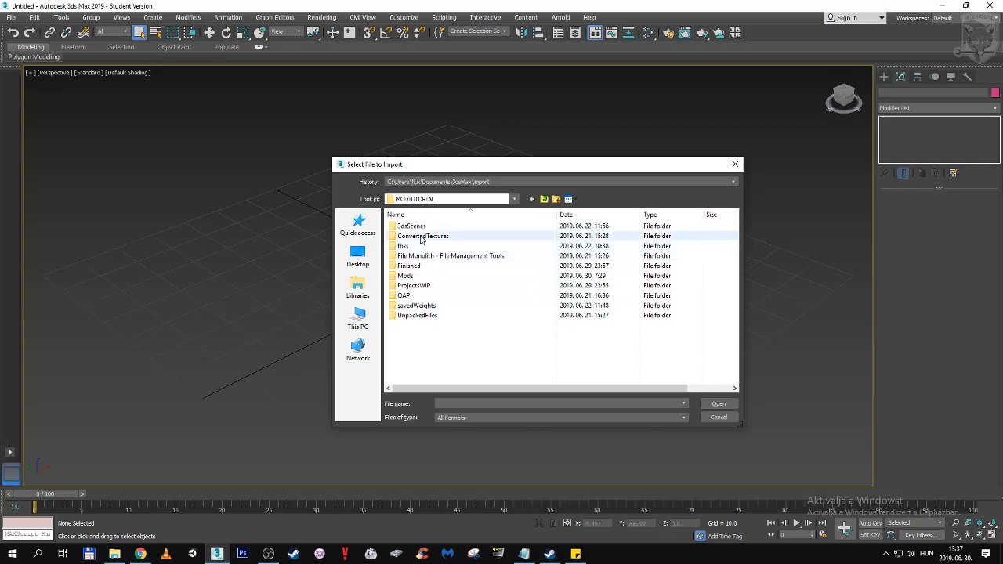
double_click(423, 276)
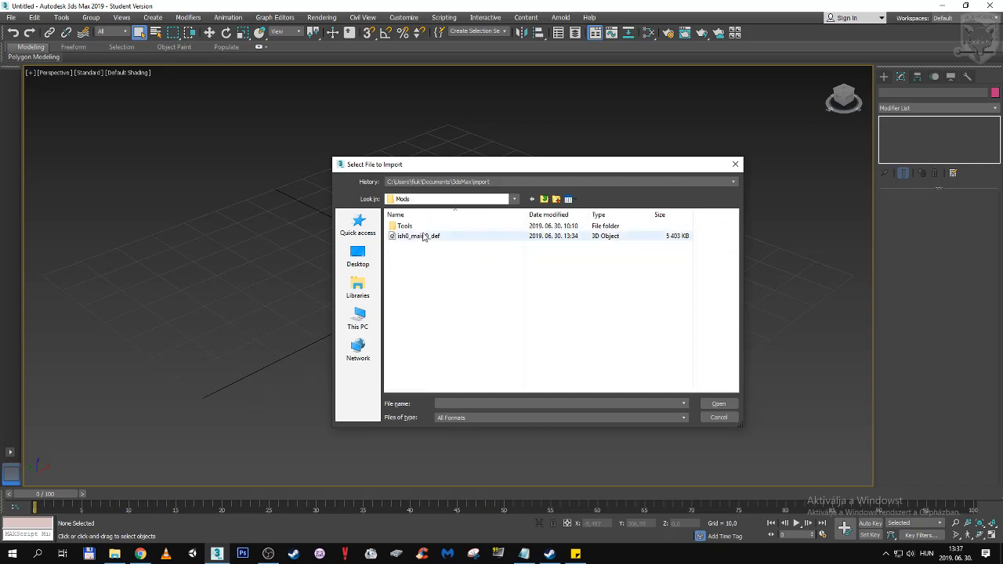
click(423, 236)
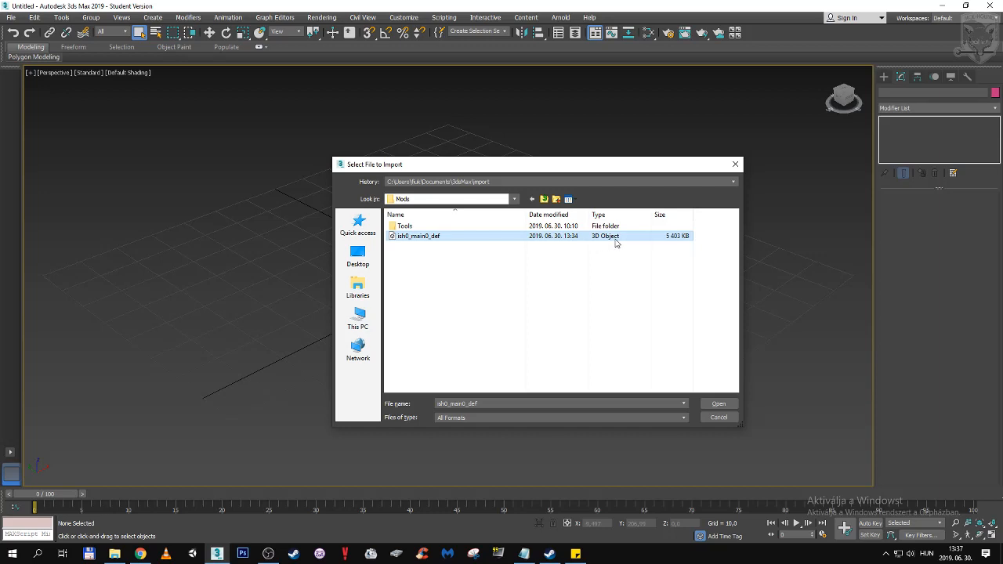
click(709, 404)
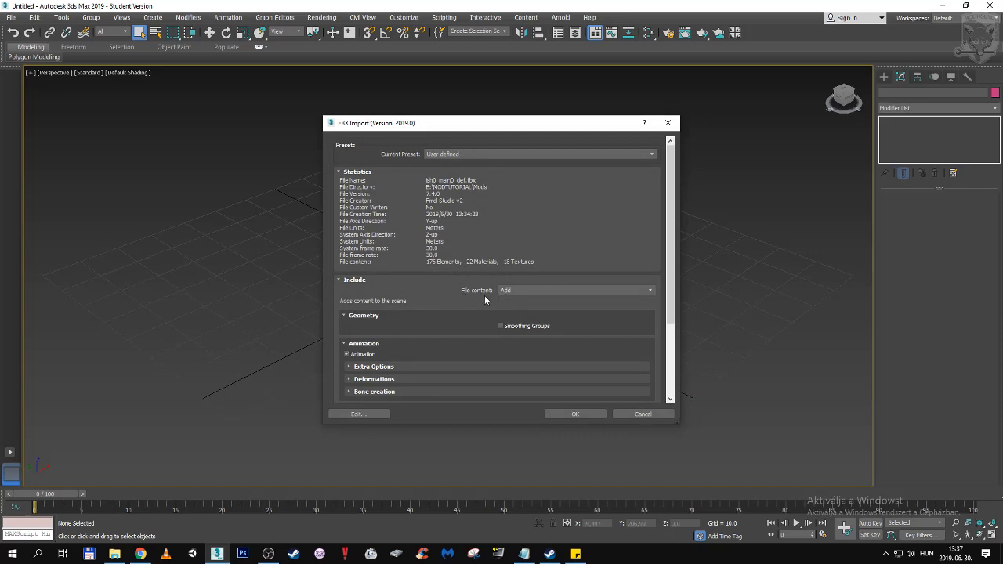
Step: Keep the FBX file content option at Add and run the import of the model into the scene
click(519, 292)
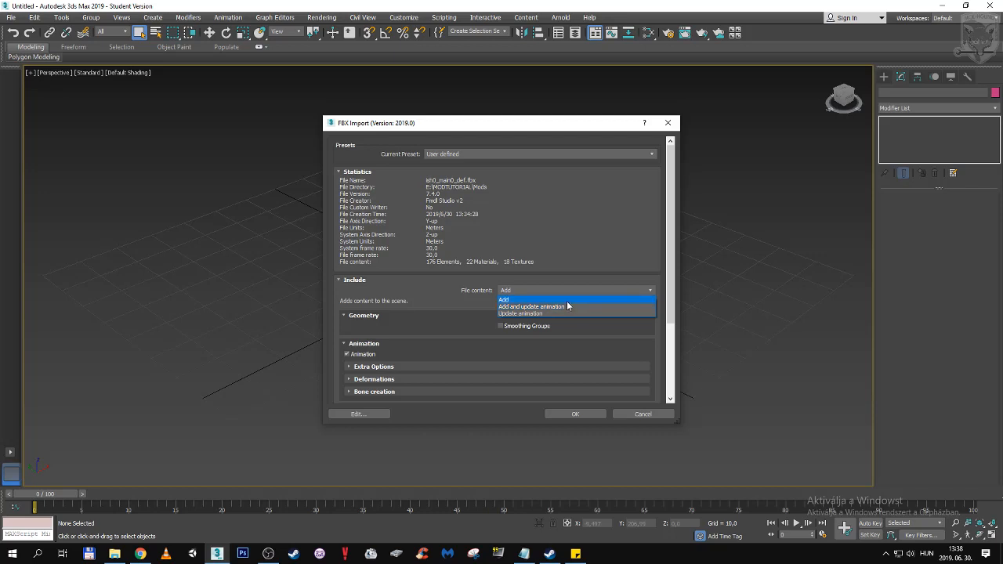
click(520, 301)
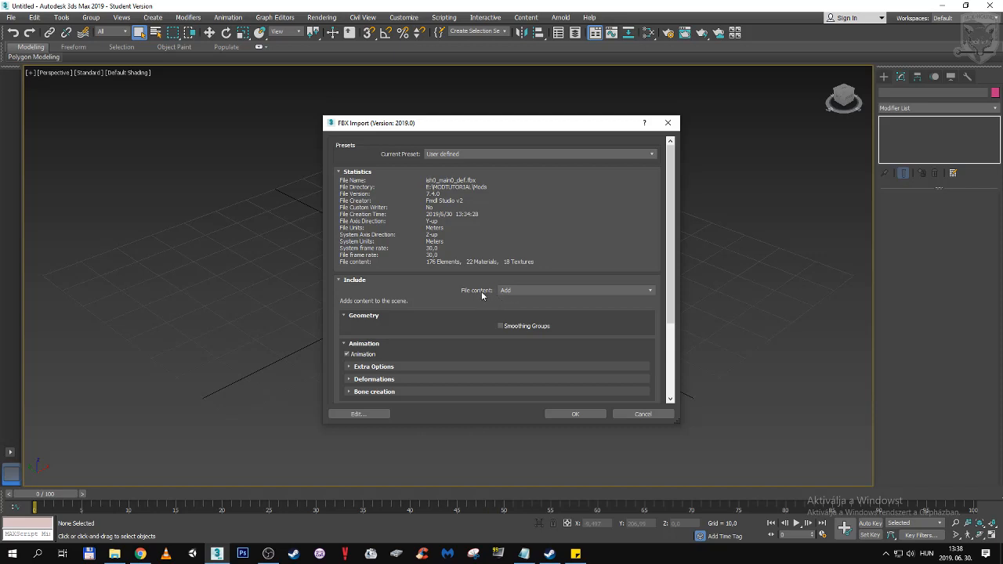
click(576, 415)
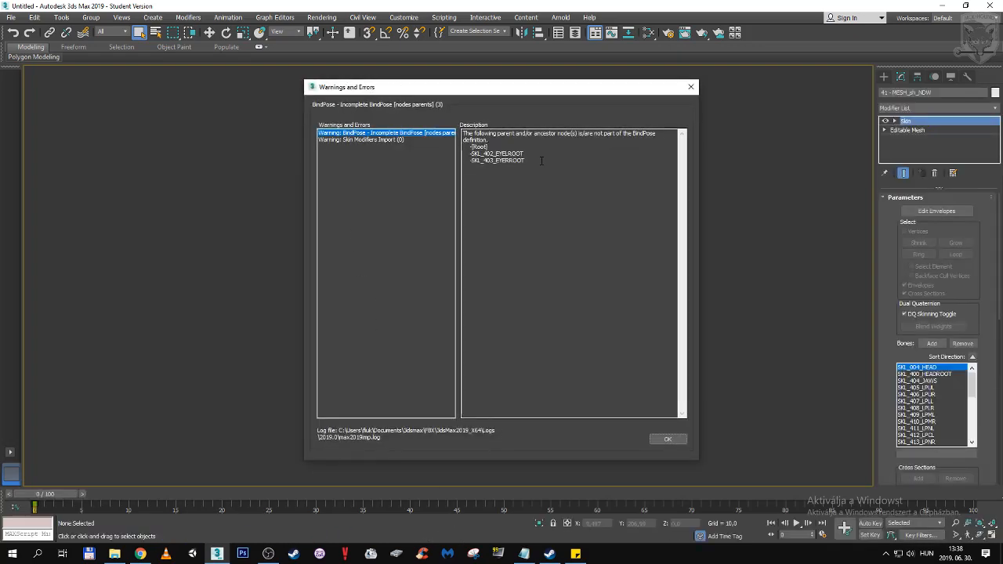
Step: Read the description of the incomplete BindPose warning and dismiss the import warnings
drag(464, 133, 491, 141)
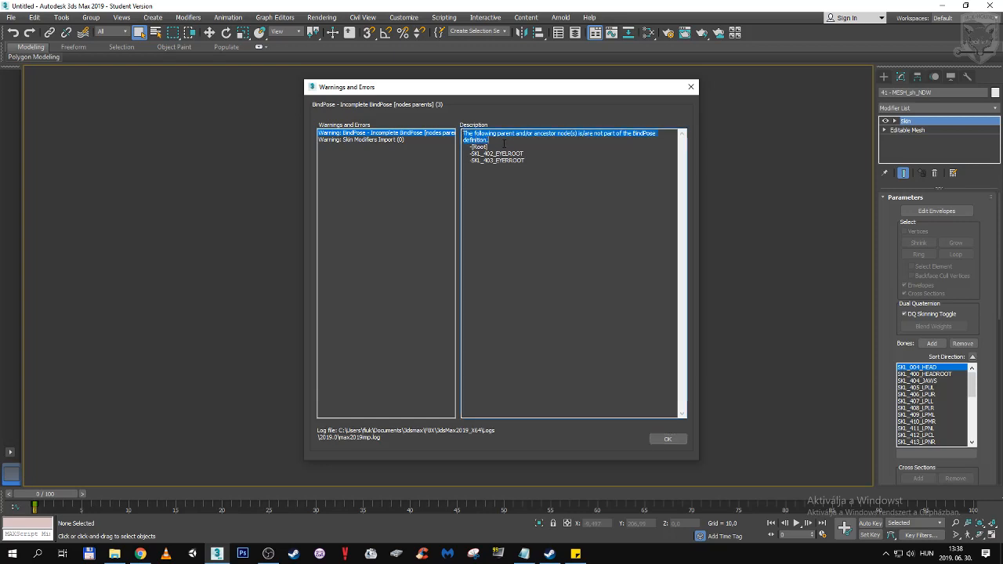
click(535, 149)
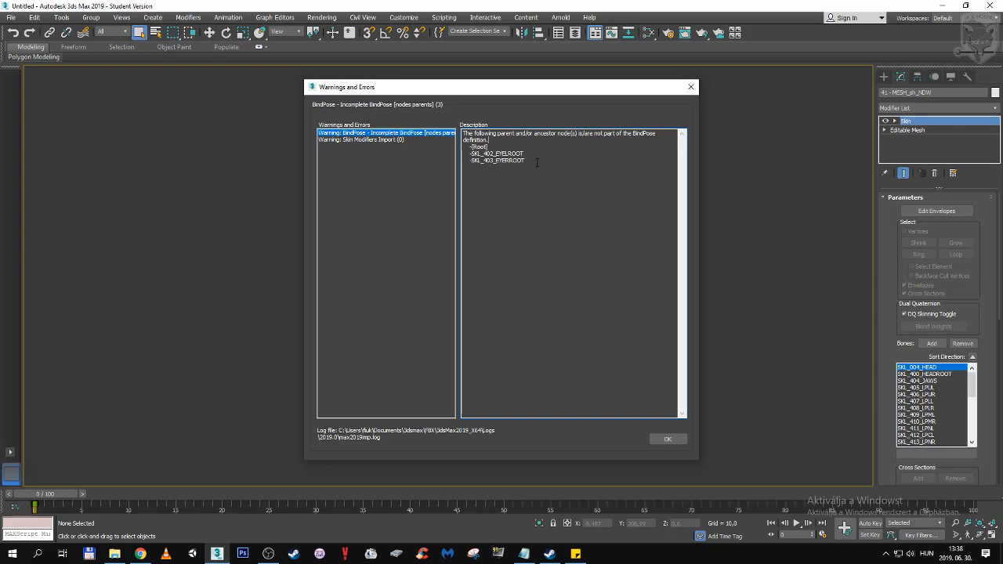
drag(537, 162, 470, 133)
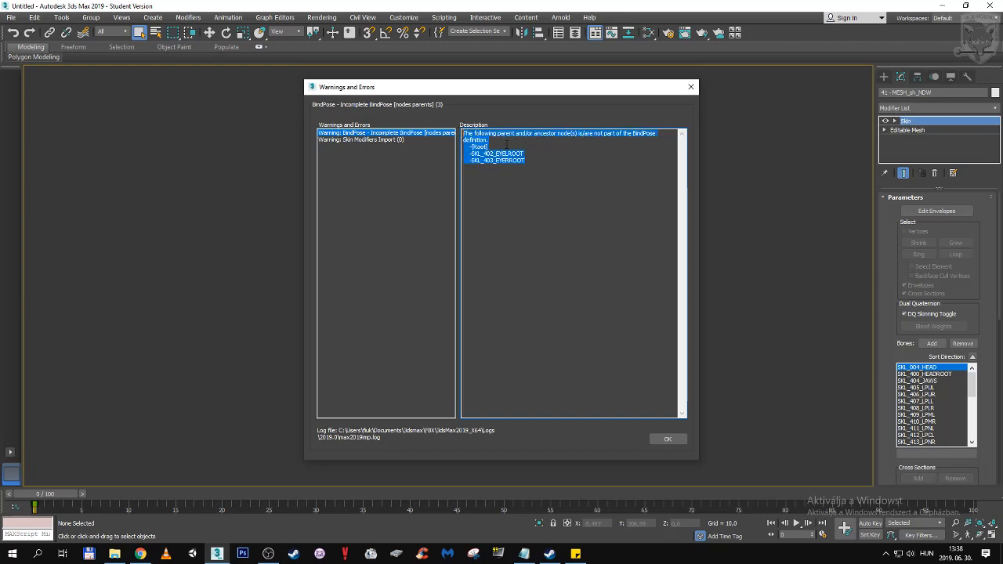
click(506, 145)
click(668, 440)
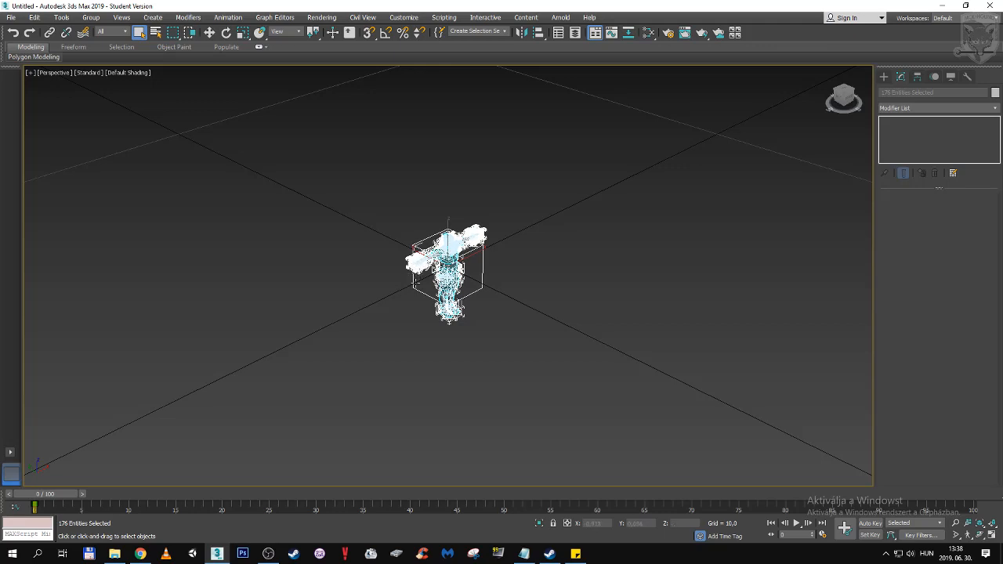
Step: Deselect the imported entities and examine the character model up close from a slightly different angle
click(408, 320)
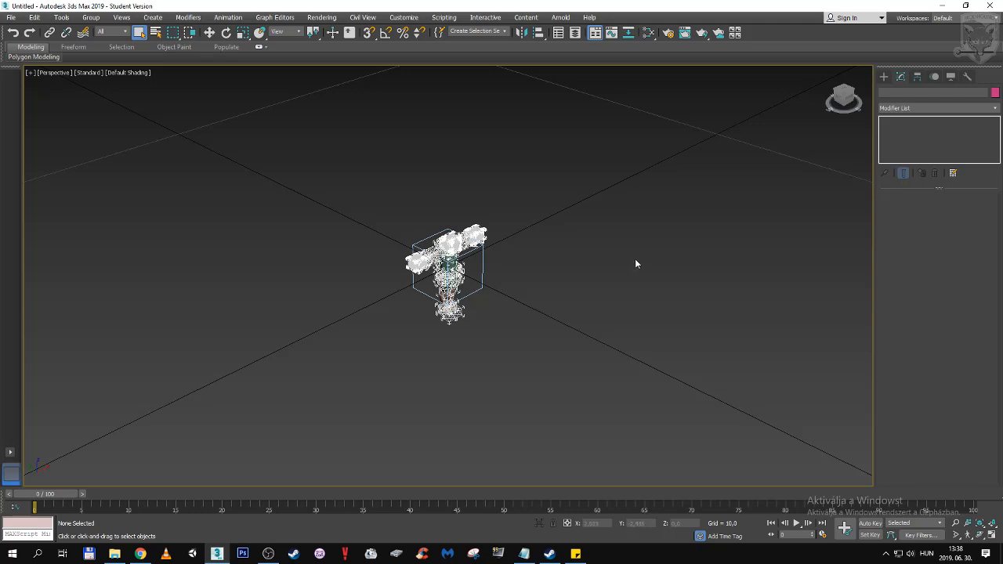
middle_drag(577, 236, 607, 257)
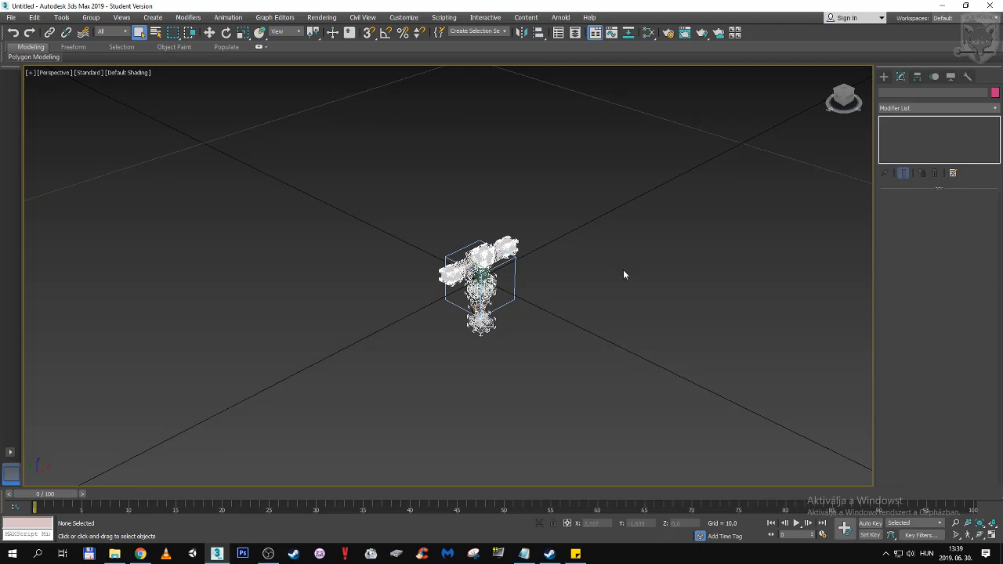
right_click(594, 216)
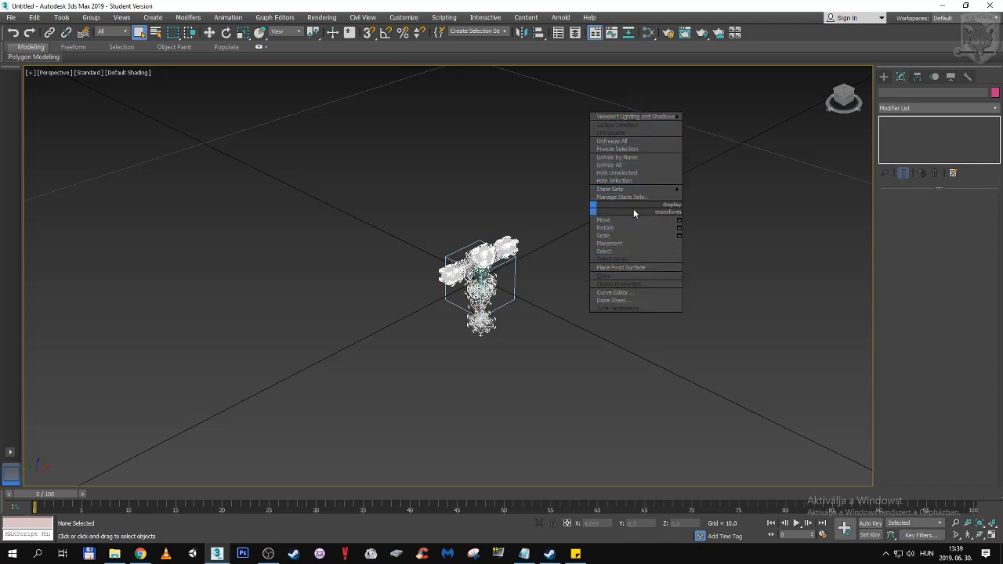
click(556, 215)
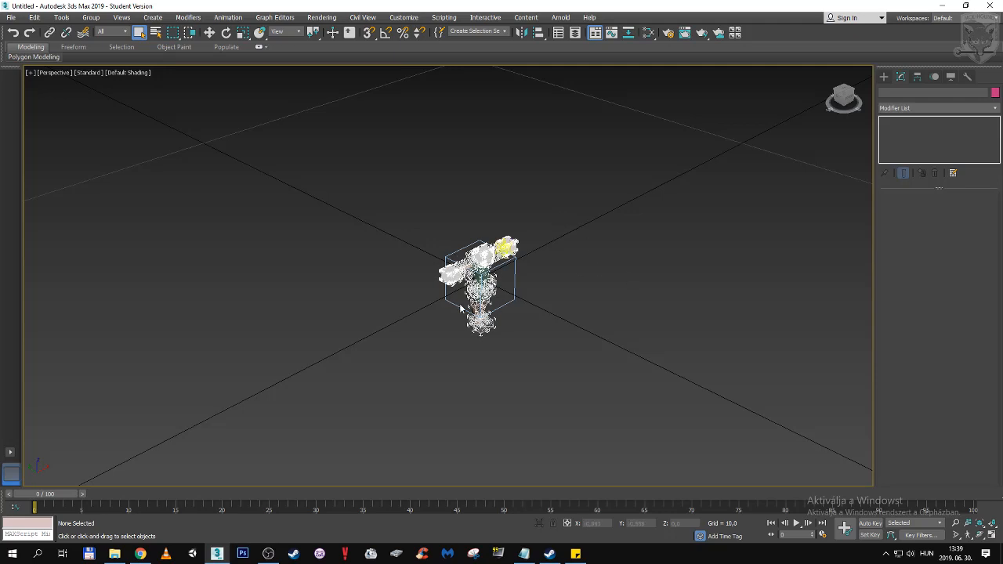
click(955, 523)
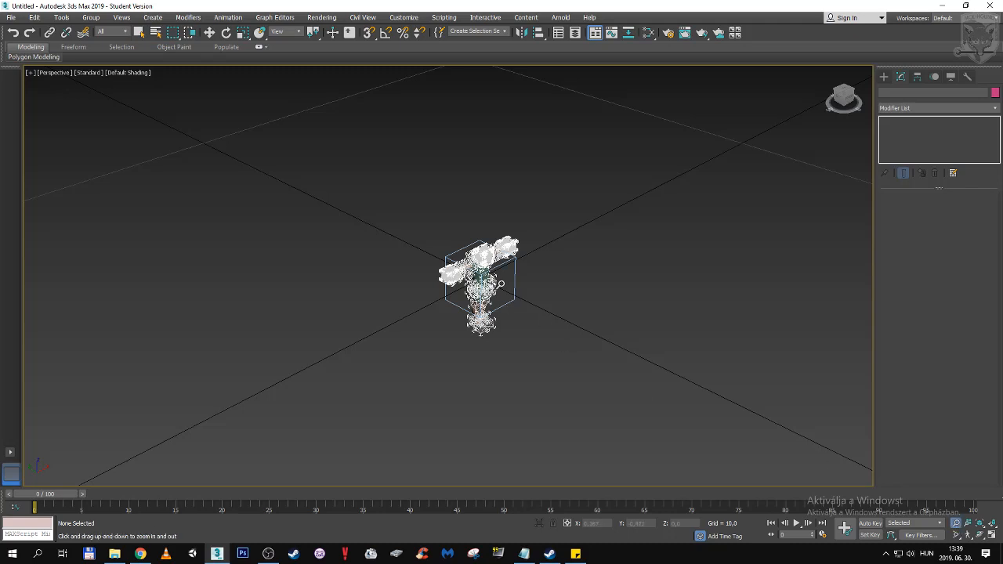
mouse_move(502, 283)
mouse_down()
mouse_move(496, 246)
mouse_move(499, 301)
mouse_move(496, 236)
mouse_move(499, 268)
mouse_up()
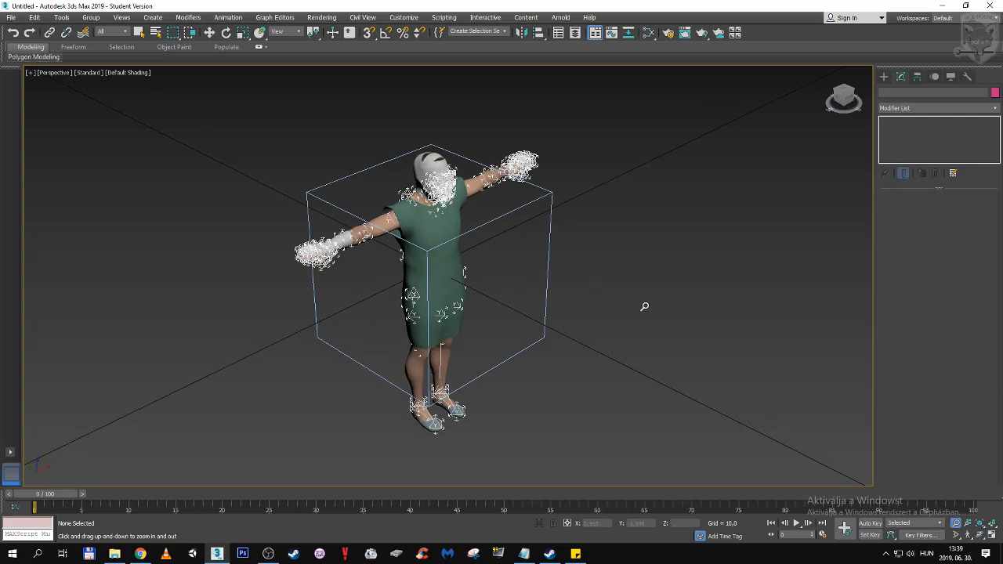
mouse_move(844, 94)
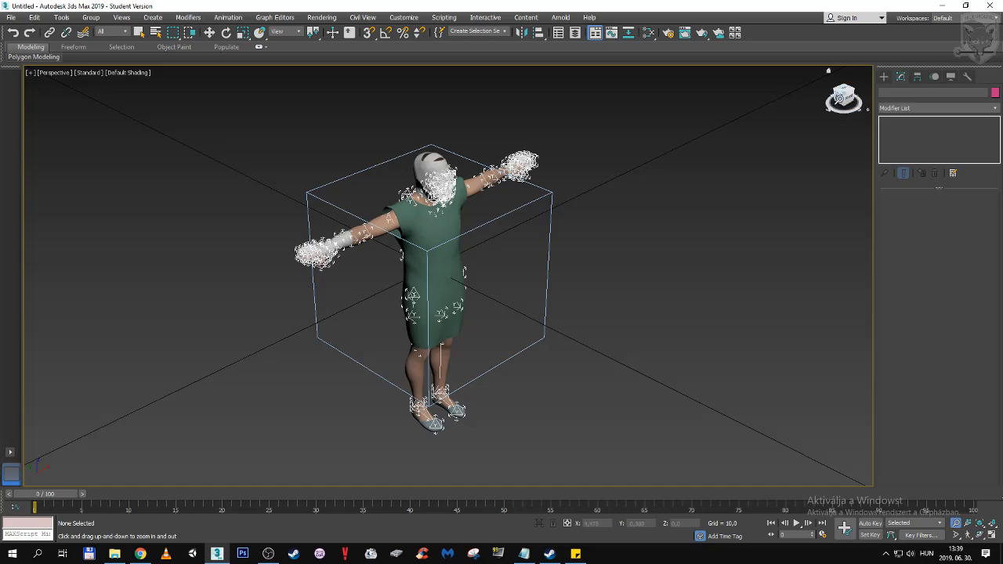
click(842, 98)
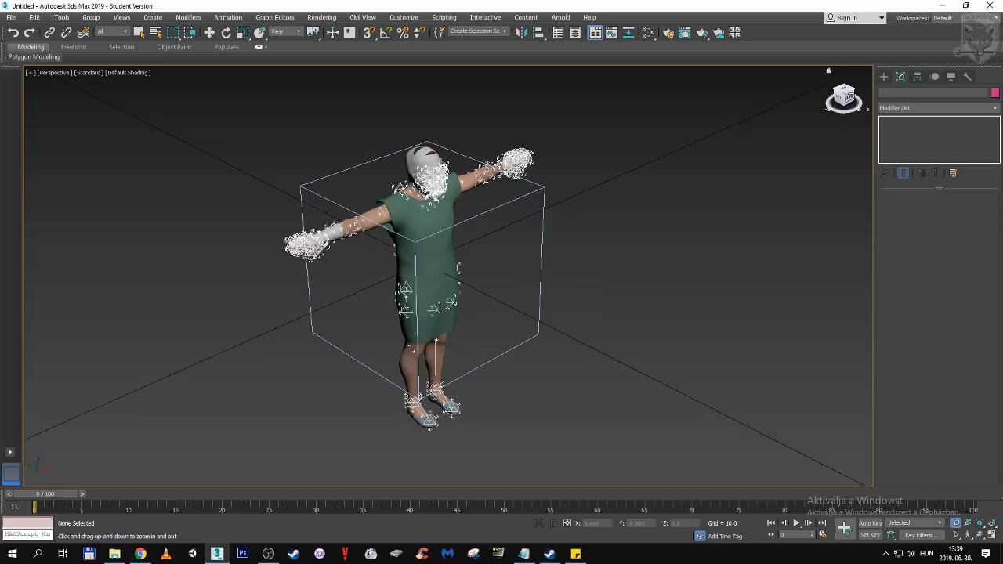
Step: Examine the imported character model from the side, back, top and front
click(852, 95)
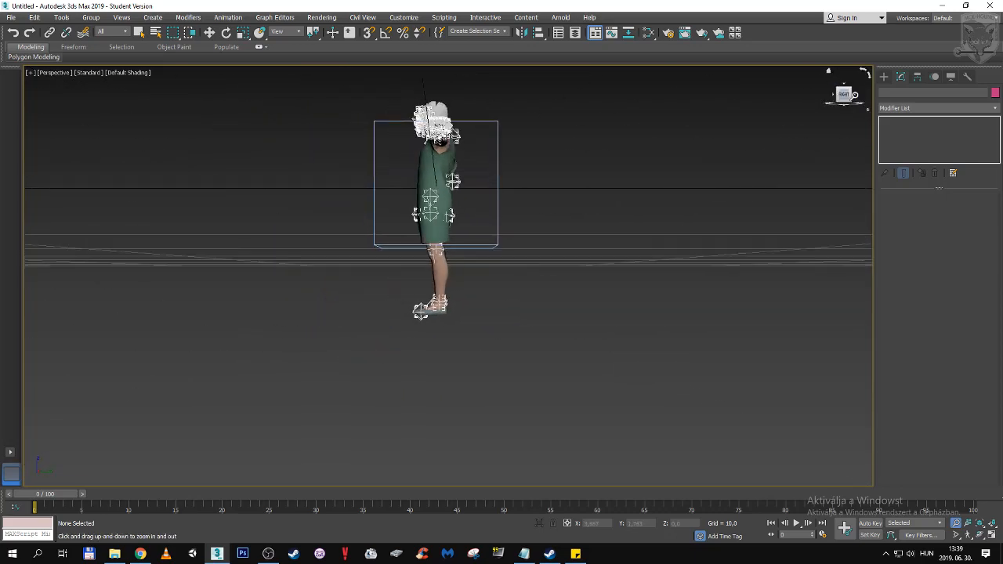
click(845, 94)
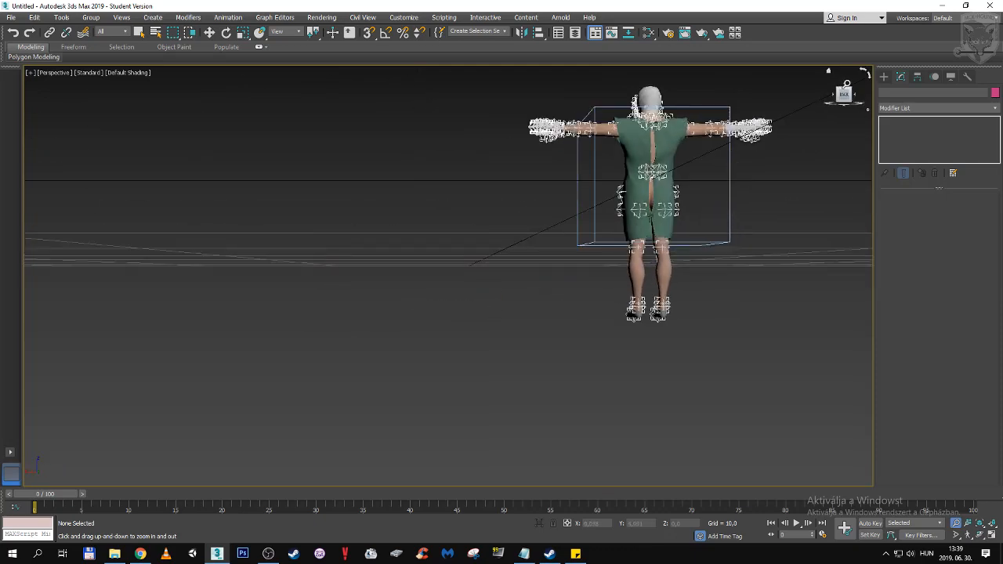
click(846, 84)
click(845, 104)
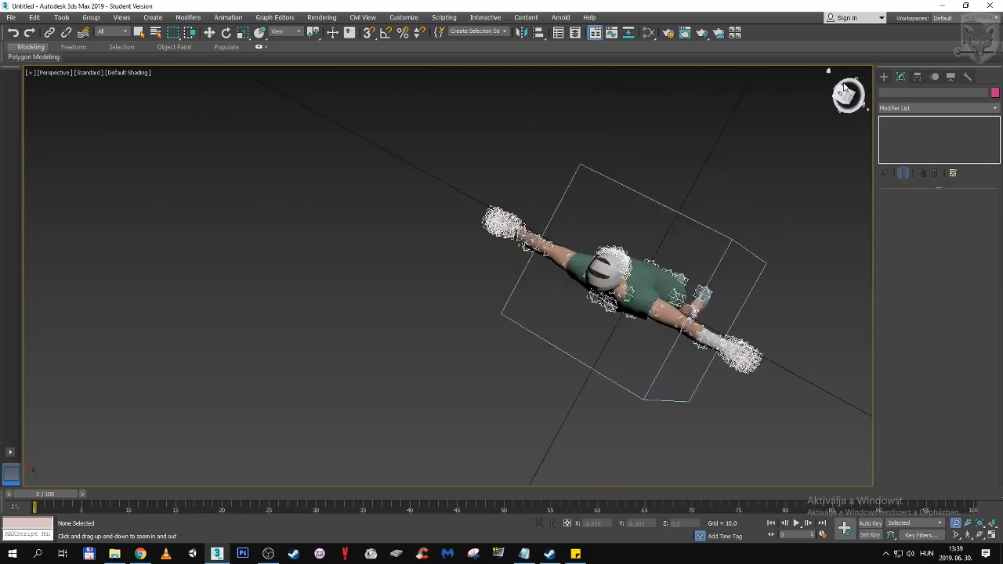
middle_drag(481, 164, 543, 300)
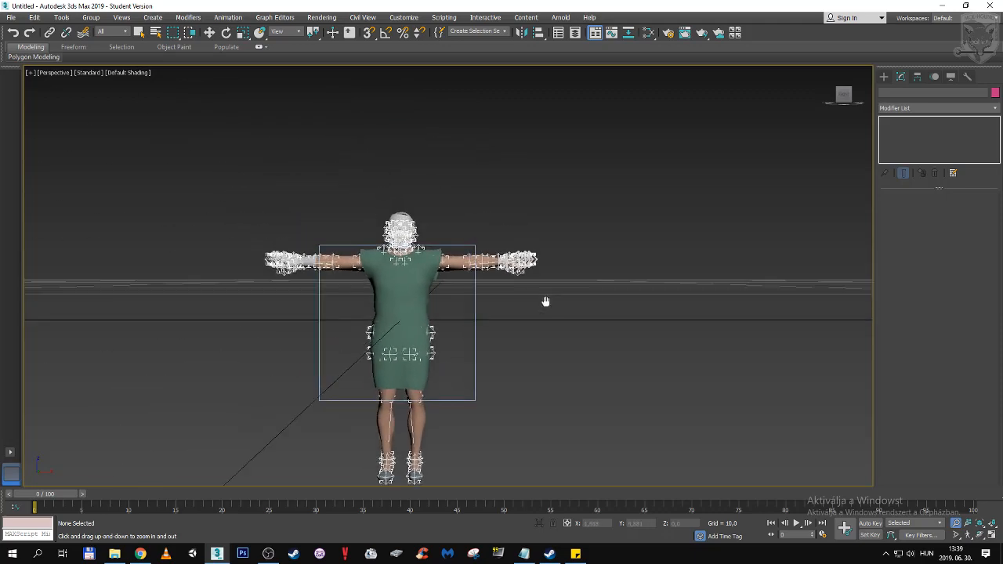
mouse_move(521, 303)
mouse_down()
mouse_move(499, 318)
mouse_move(508, 302)
mouse_up()
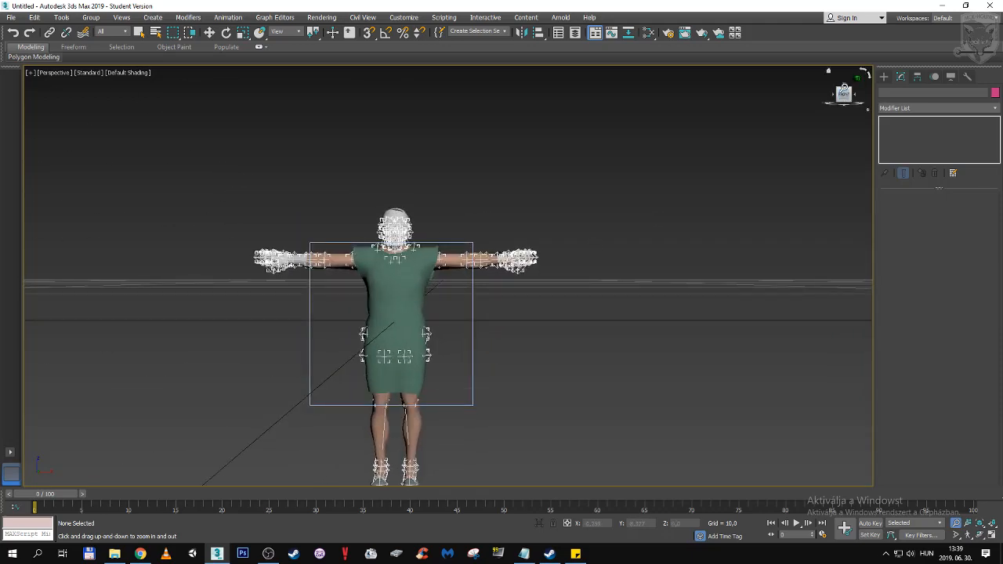
mouse_move(857, 80)
mouse_down()
mouse_move(818, 109)
mouse_move(856, 78)
mouse_up()
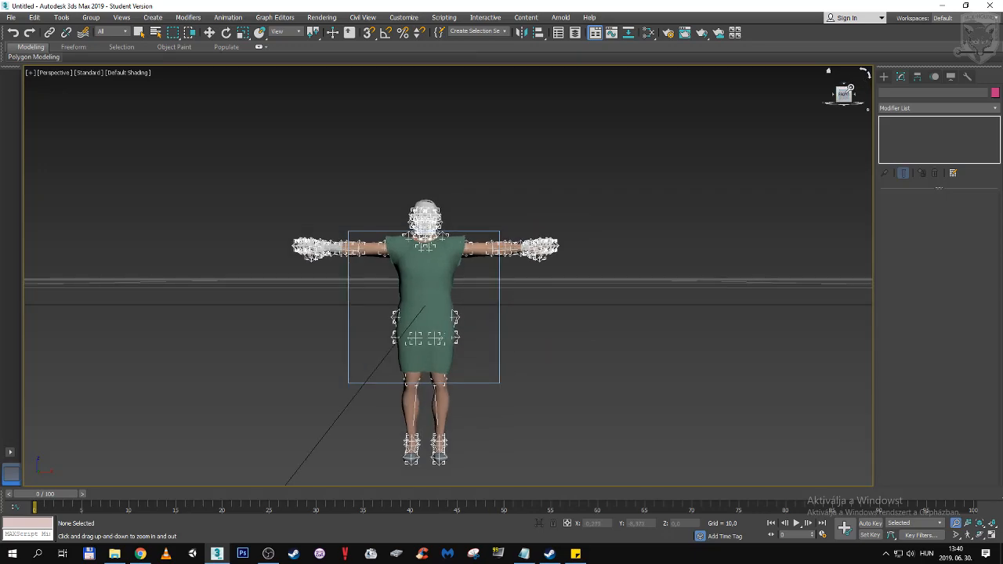
Step: Inspect the character from a raised corner view, then orbit around it to a nearly frontal view
click(850, 88)
middle_drag(509, 177, 507, 271)
scroll(507, 271, up, 3)
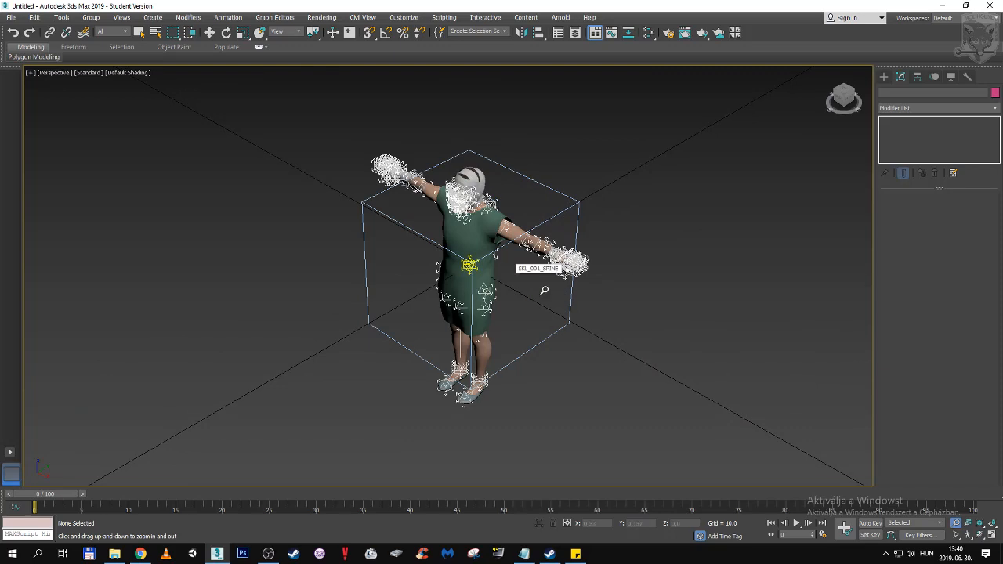
click(980, 535)
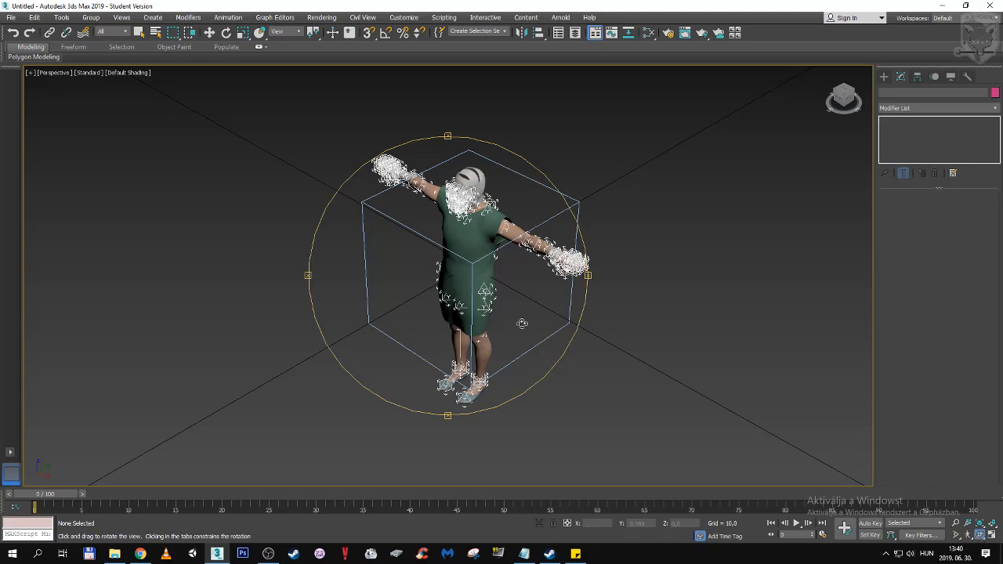
drag(425, 296, 463, 264)
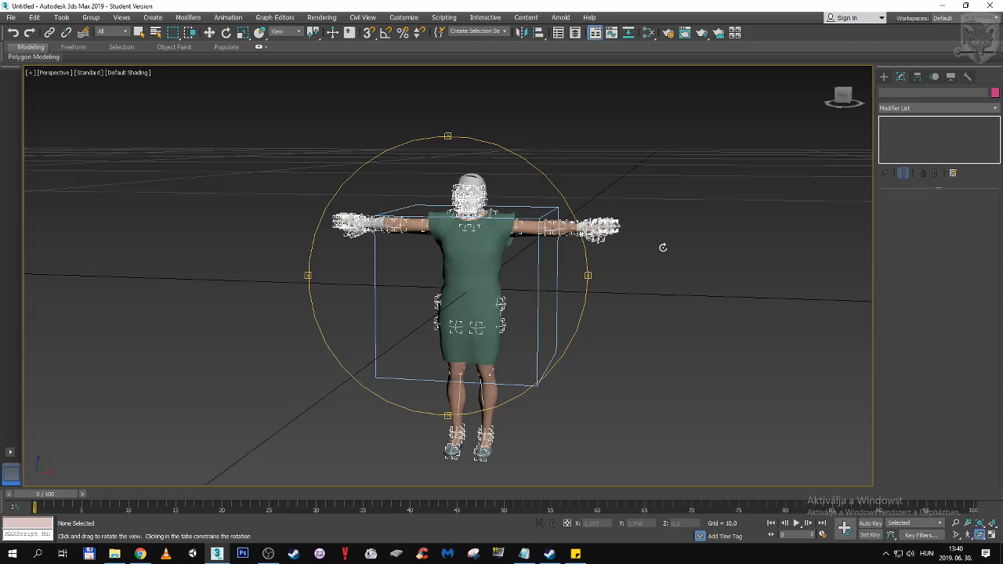
Step: Try the Select Object, Select and Move, and Select and Rotate tools, finishing with Select Object active
click(141, 36)
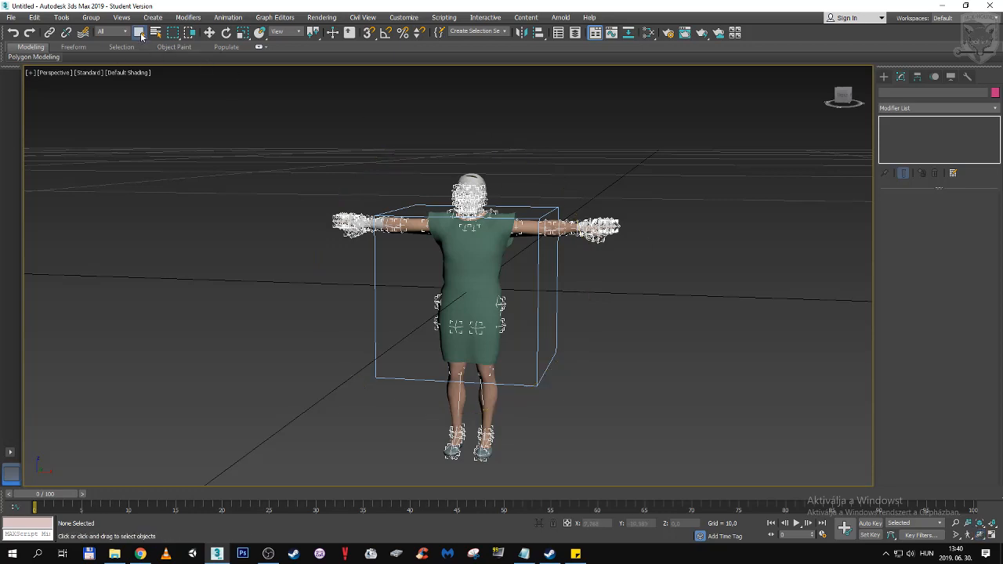
click(209, 33)
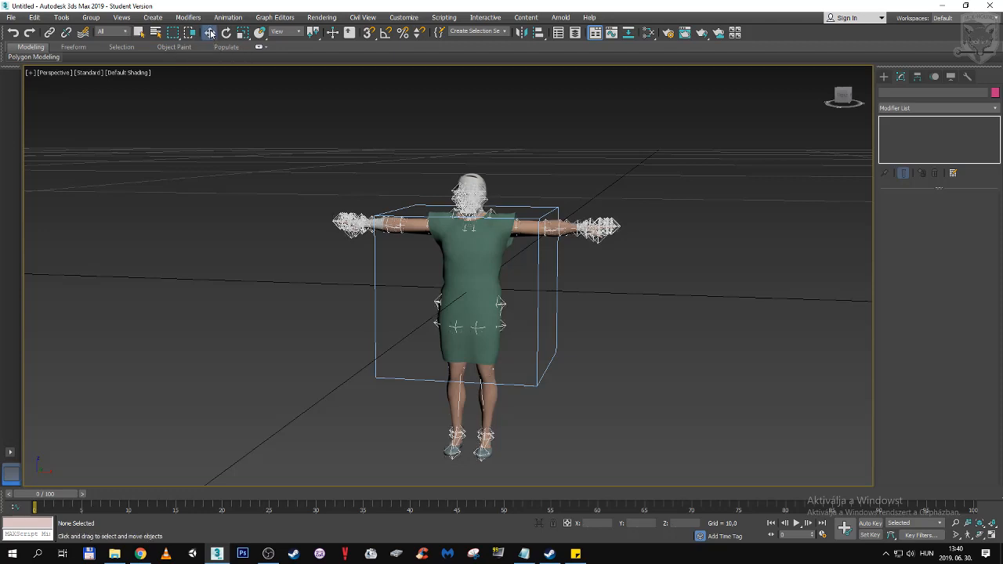
click(225, 32)
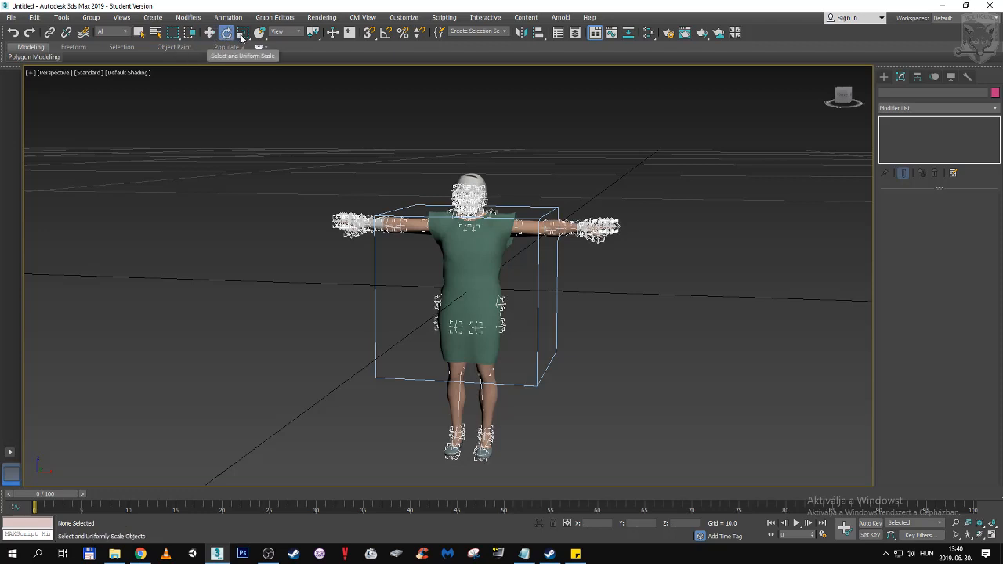
click(138, 32)
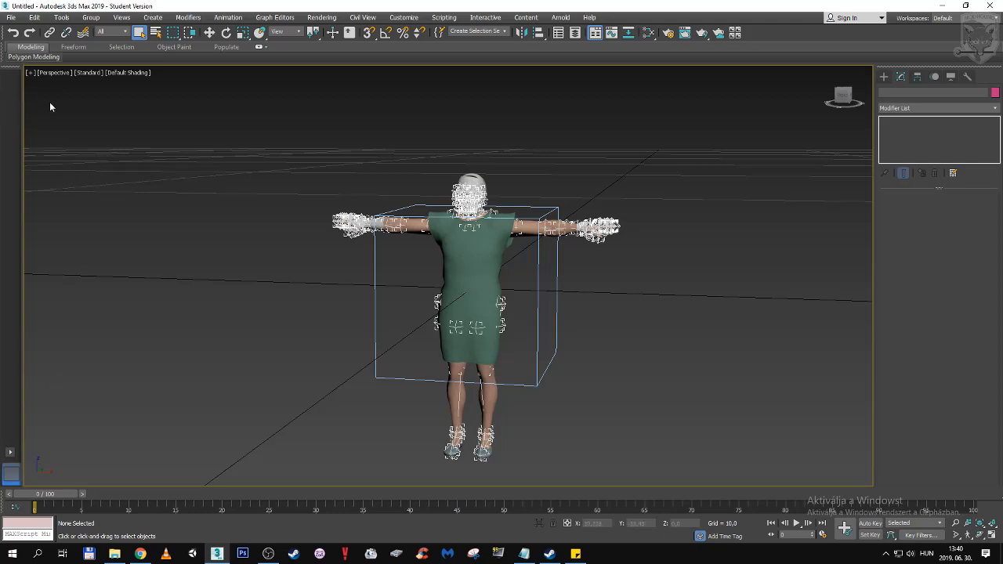
Step: Open the Scene Explorer and expand the ish0_main0_def hierarchy to list its root and mesh parts
click(69, 18)
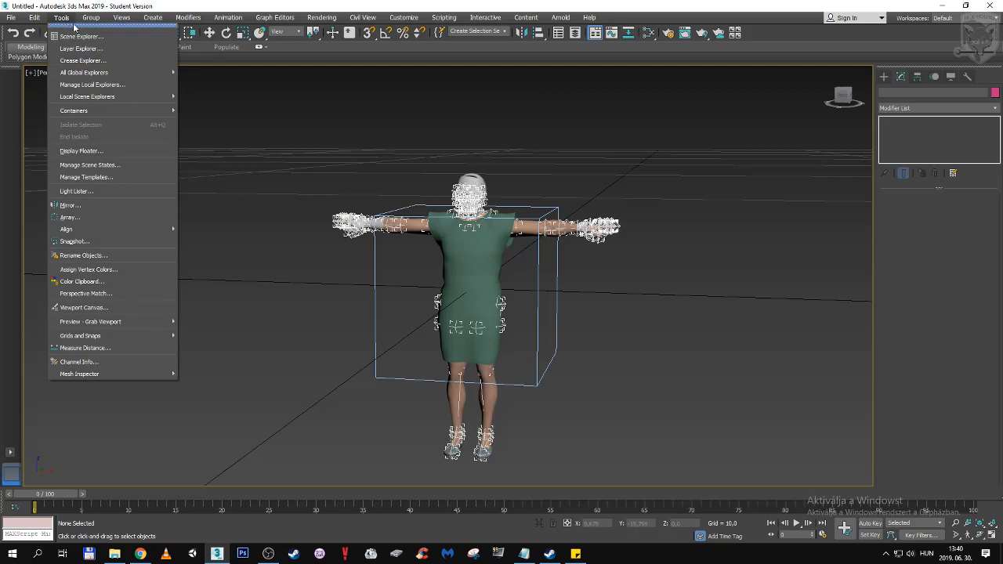
click(83, 36)
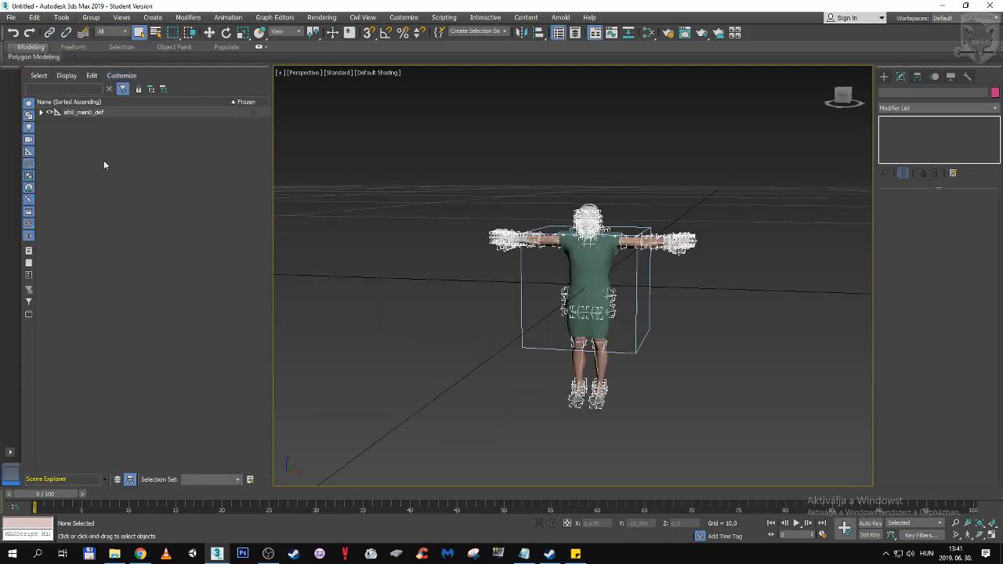
click(98, 112)
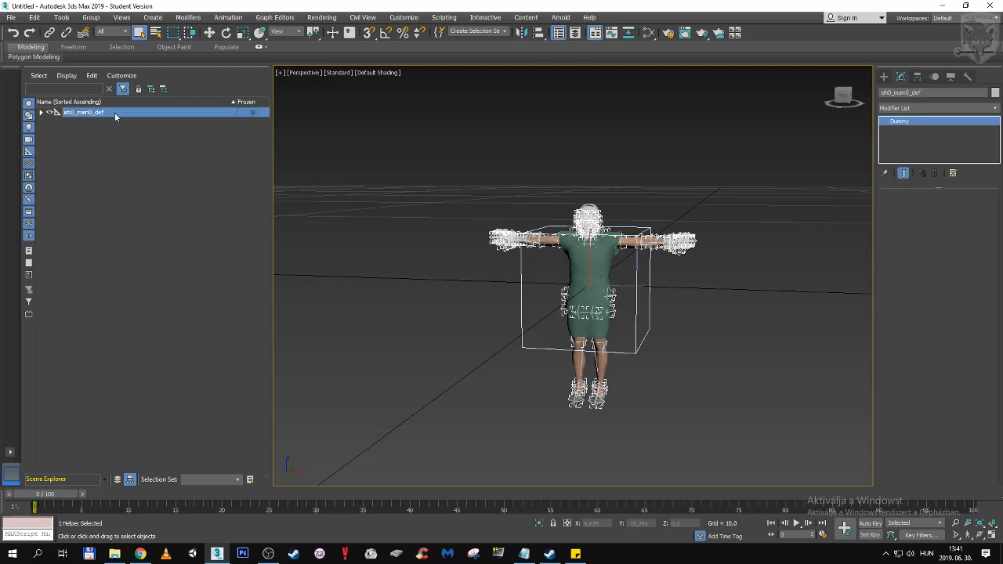
click(41, 113)
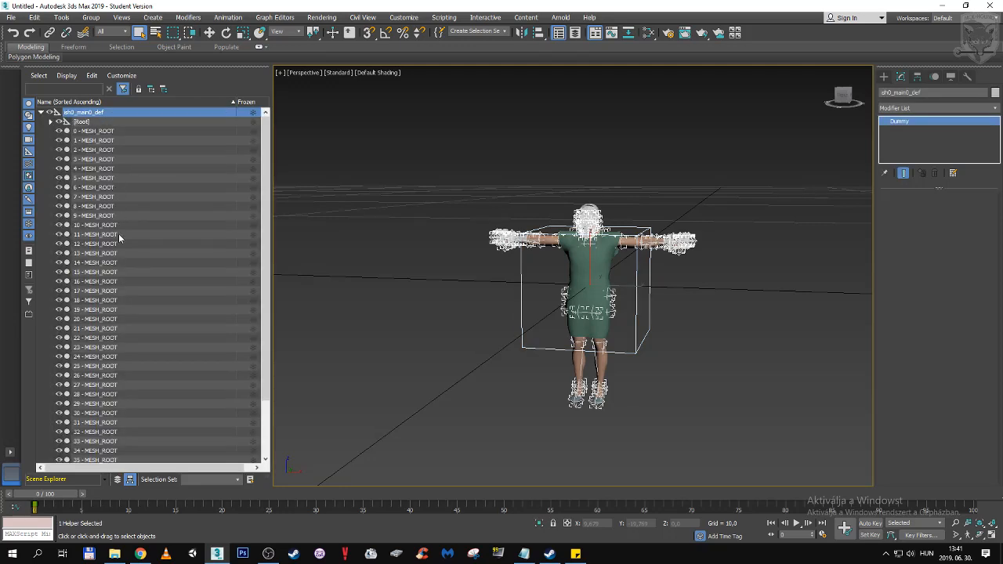
scroll(118, 233, down, 3)
scroll(134, 377, up, 3)
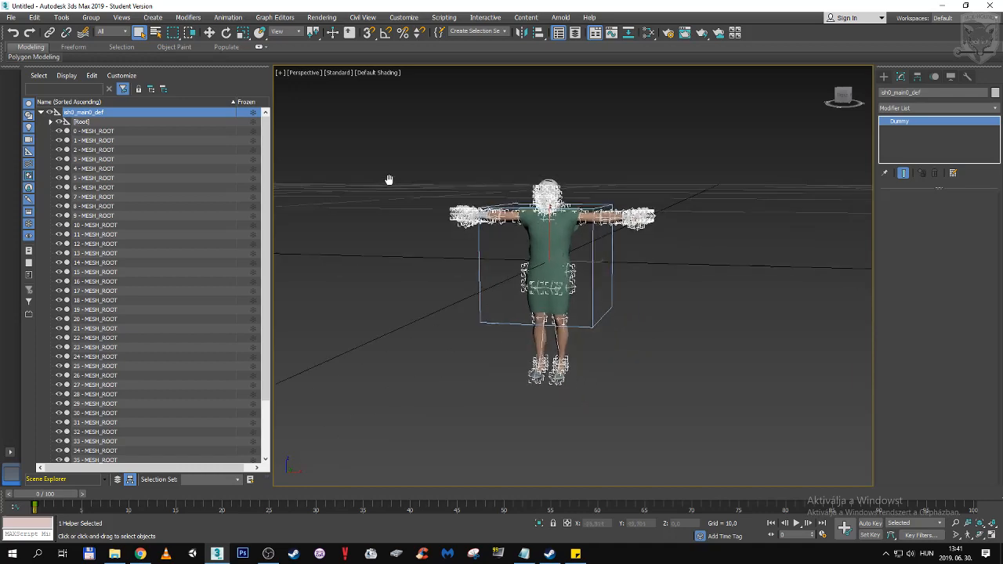
scroll(380, 180, up, 3)
scroll(352, 187, down, 2)
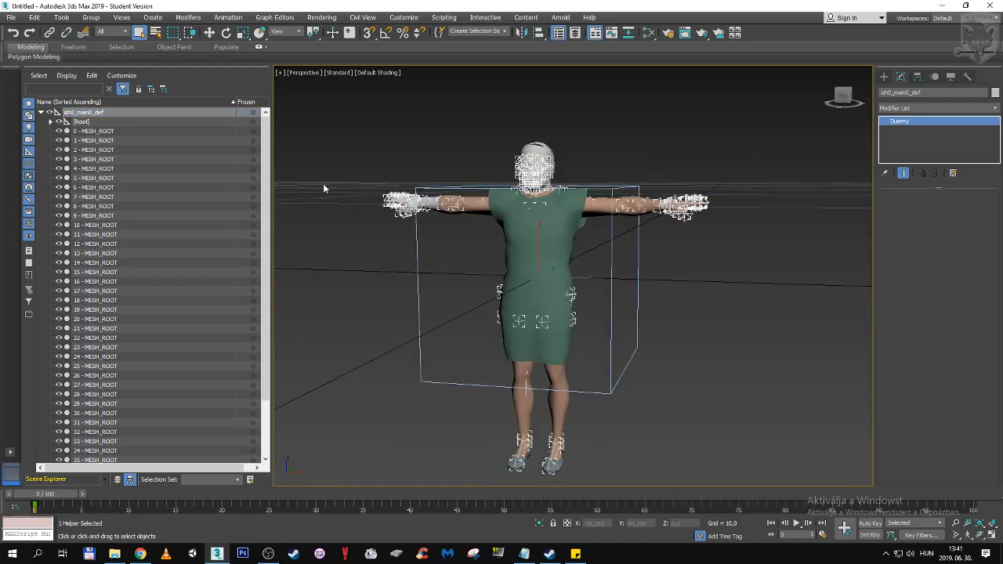
Step: Inspect ish0_main0_def, 0 - MESH_ROOT and 1 - MESH_ROOT by selecting them in turn, ending with ish0_main0_def selected
click(62, 17)
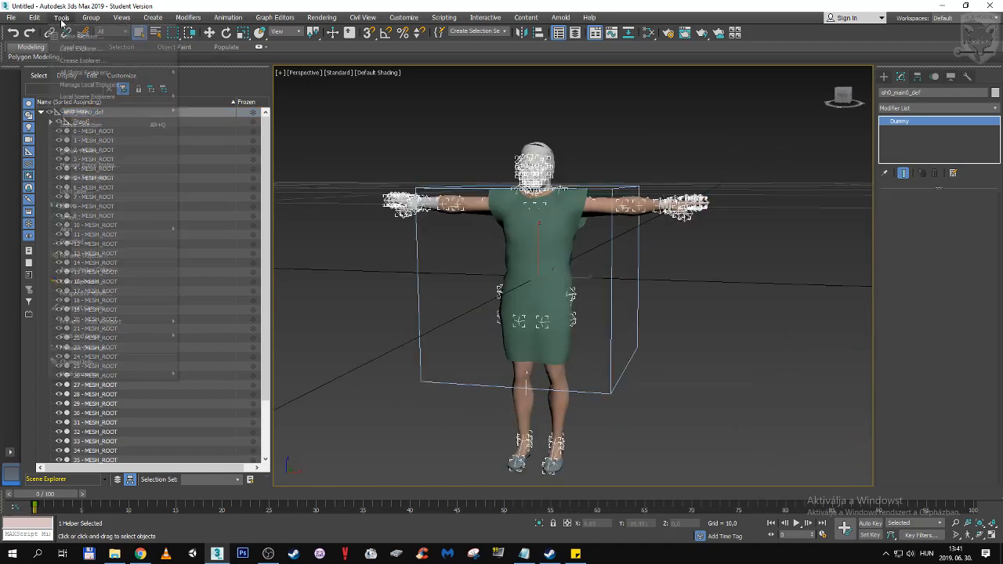
click(65, 6)
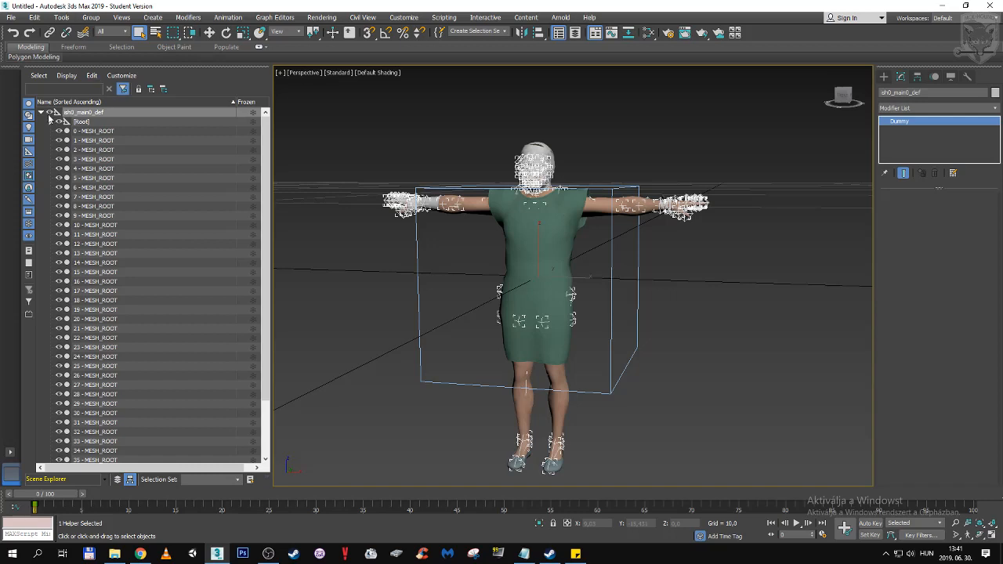
click(98, 113)
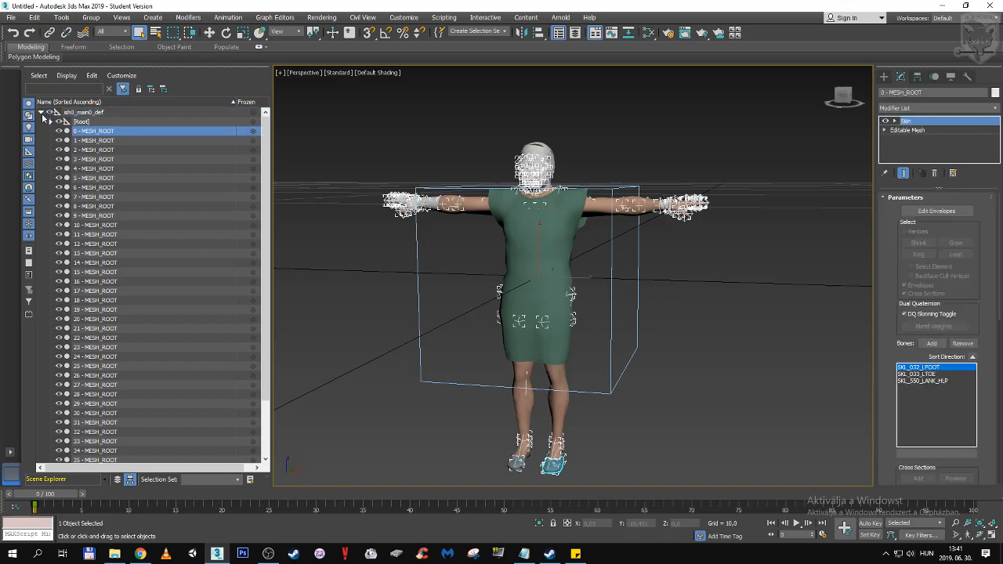
click(99, 113)
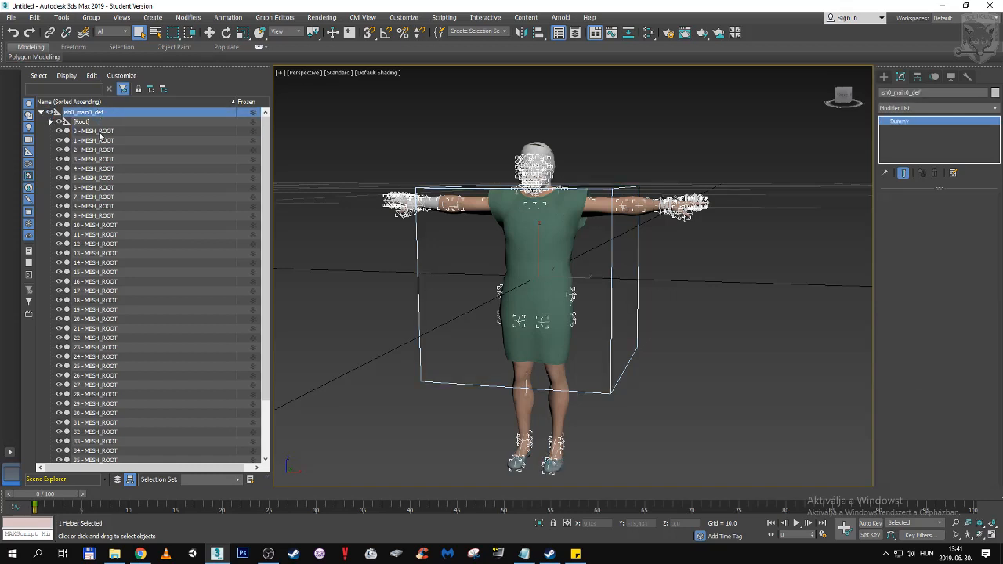
click(99, 131)
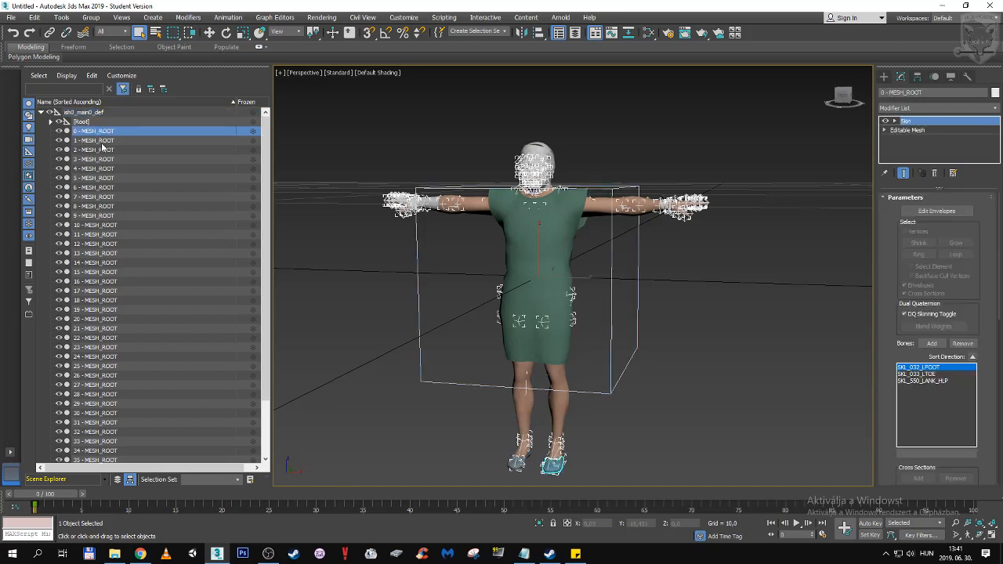
click(102, 142)
double_click(100, 113)
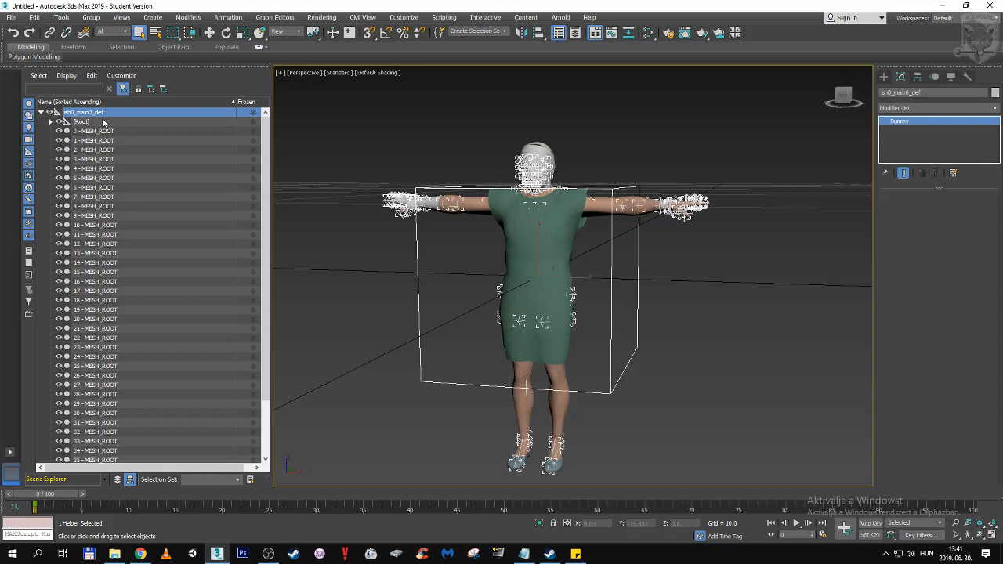
Step: Toggle the [Root] node's visibility off and back on, and collapse and re-expand the ish0_main0_def hierarchy
click(60, 123)
click(60, 123)
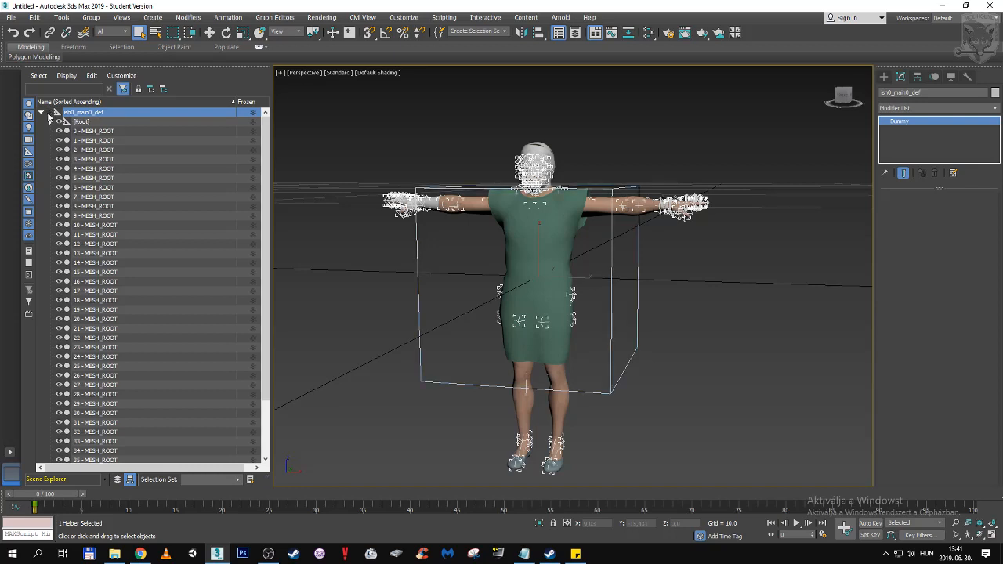
click(43, 113)
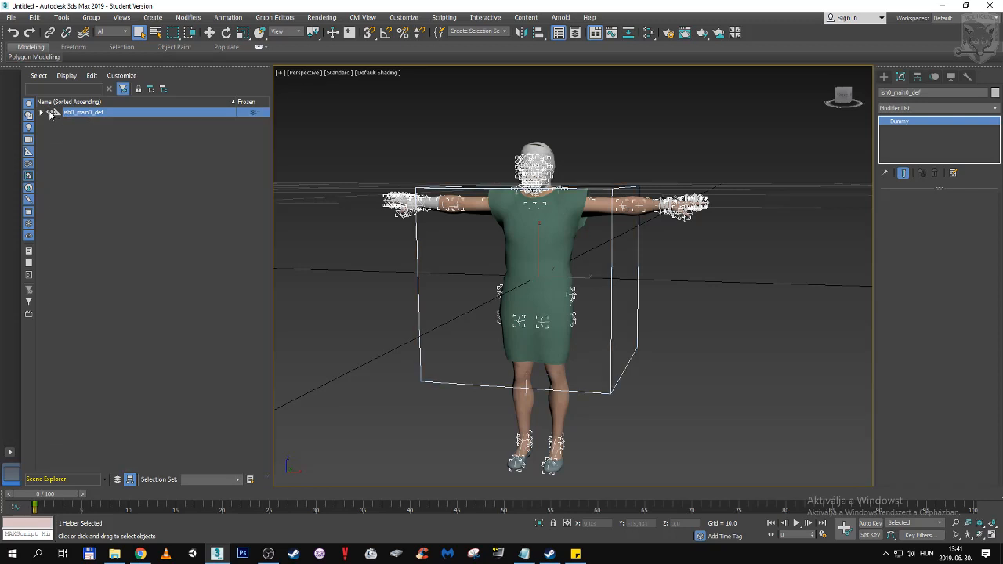
click(42, 114)
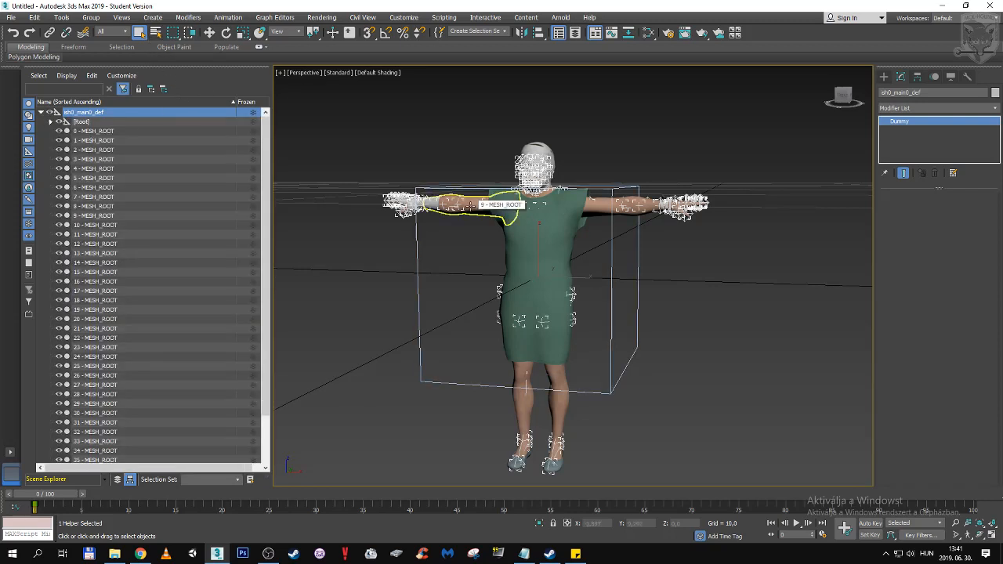
Step: Select the arm mesh 9 - MESH_ROOT on the character and inspect it up close
click(470, 205)
scroll(422, 232, up, 5)
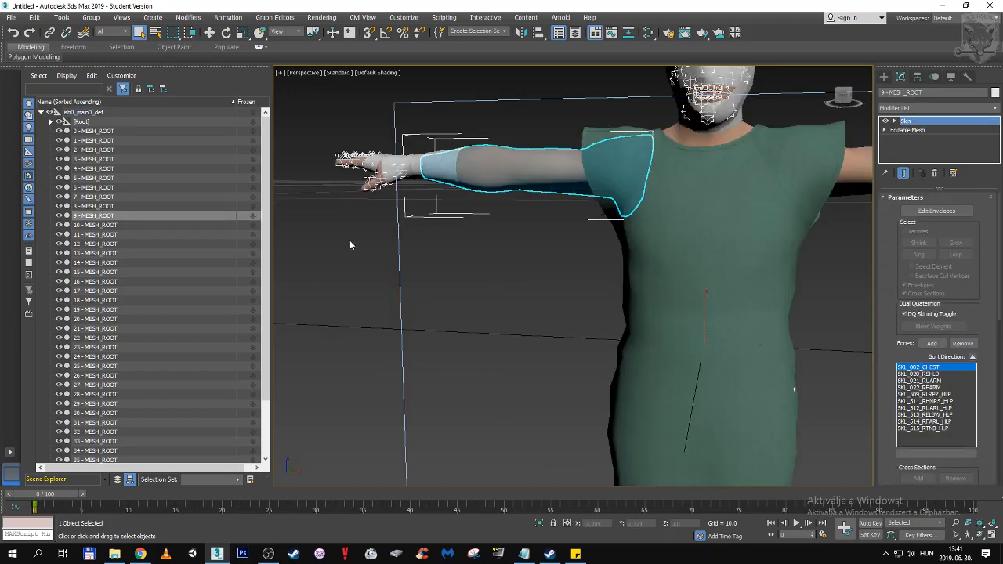
middle_drag(350, 239, 339, 284)
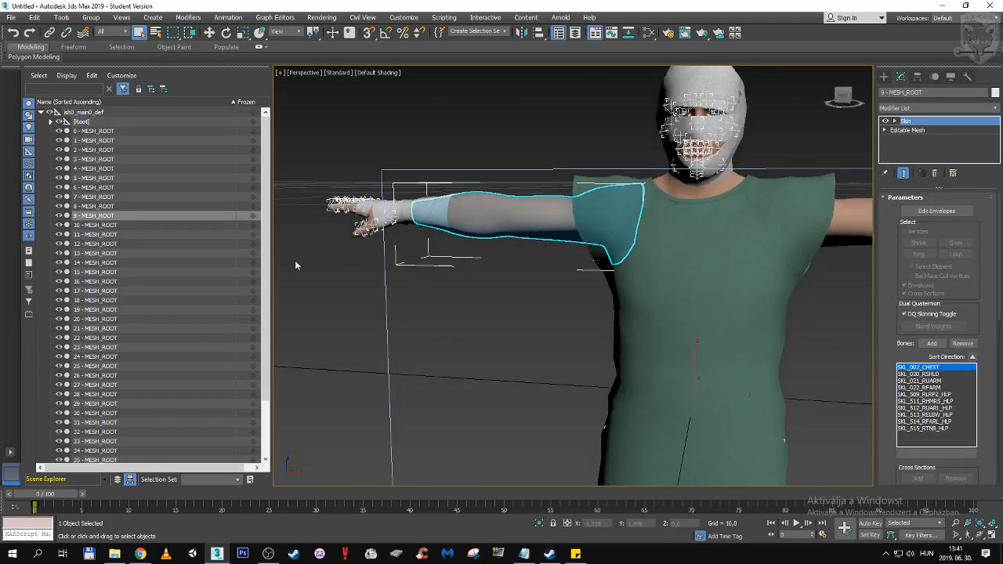
Step: Hide and show the arm mesh 9 - MESH_ROOT several times, leaving it visible
click(59, 216)
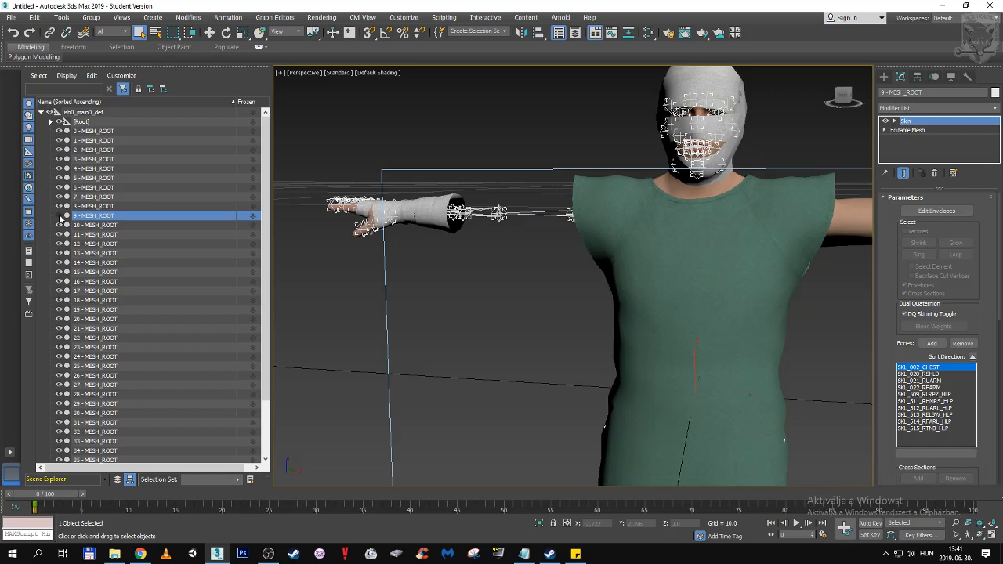
click(60, 216)
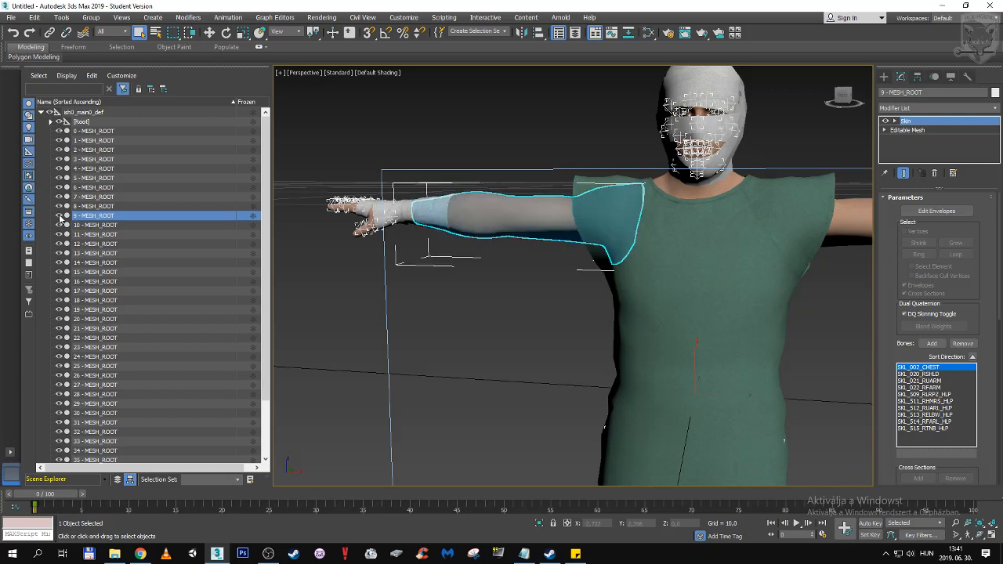
click(60, 216)
click(59, 216)
click(60, 216)
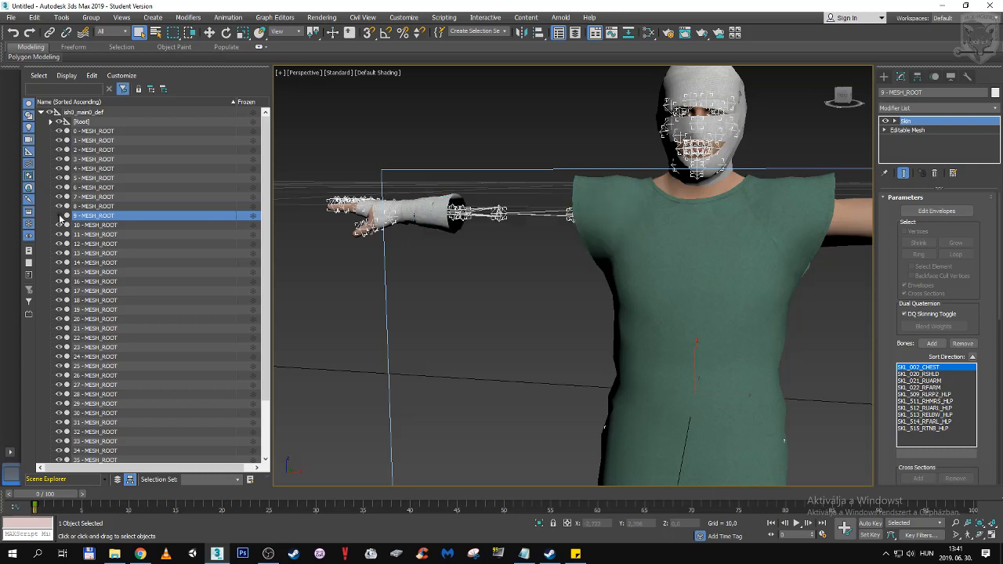
click(59, 216)
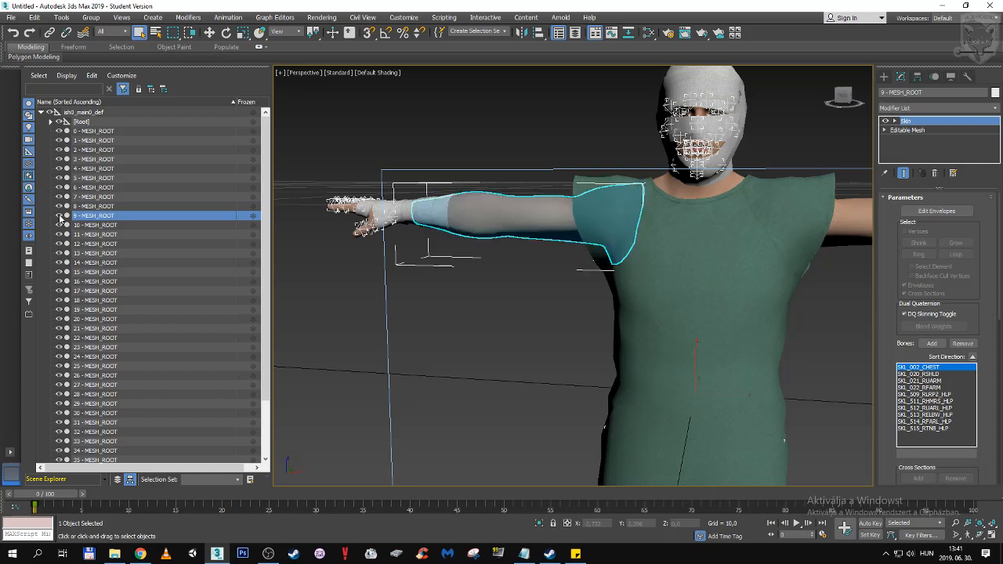
Step: Deselect the arm mesh and select the gown mesh 22 - MESH_ROOT at the character's shoulder
click(572, 129)
click(589, 190)
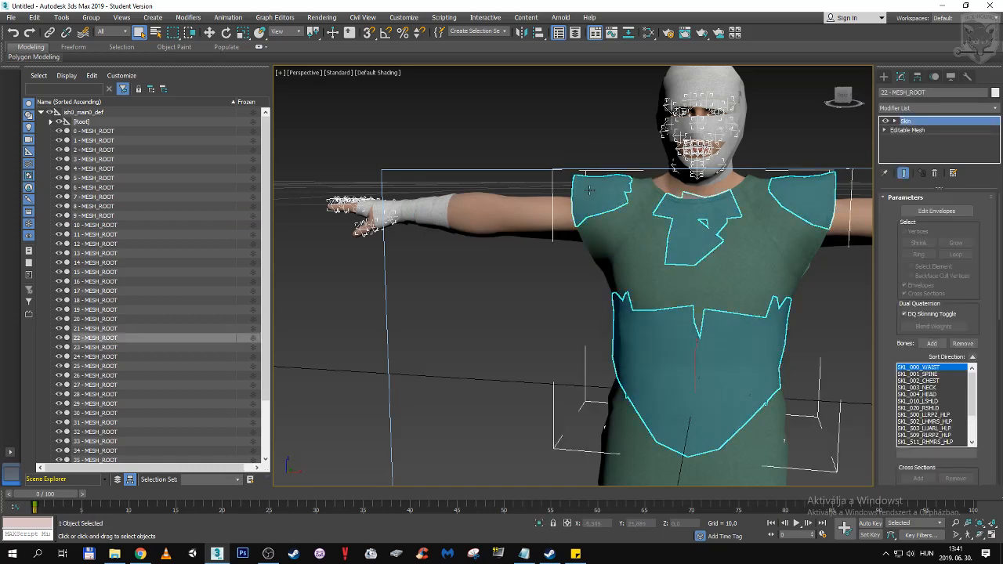
Step: Add the gown mesh 7 - MESH_ROOT to the selection, hide and show both selected gown meshes, and deselect them
ctrl+click(625, 221)
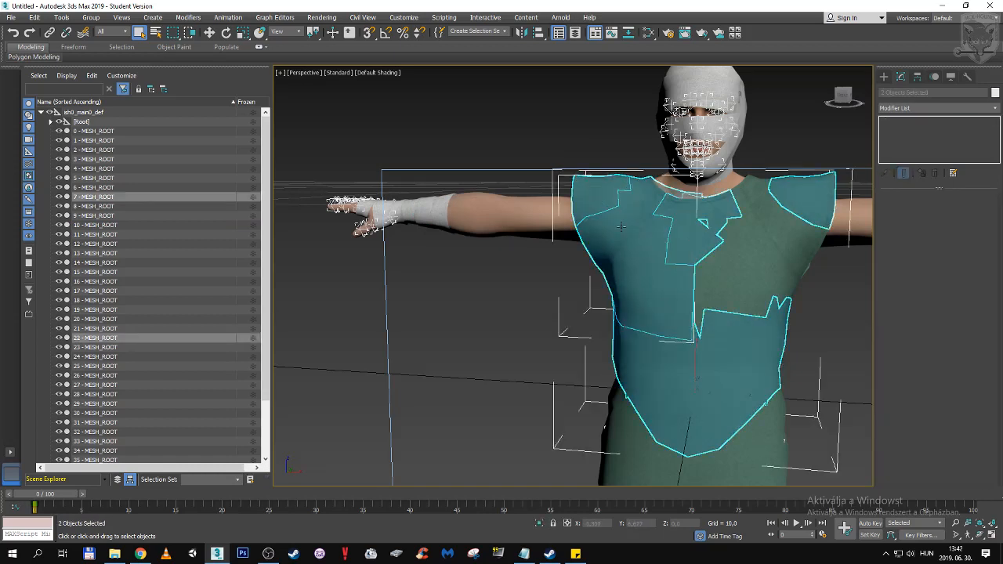
click(59, 197)
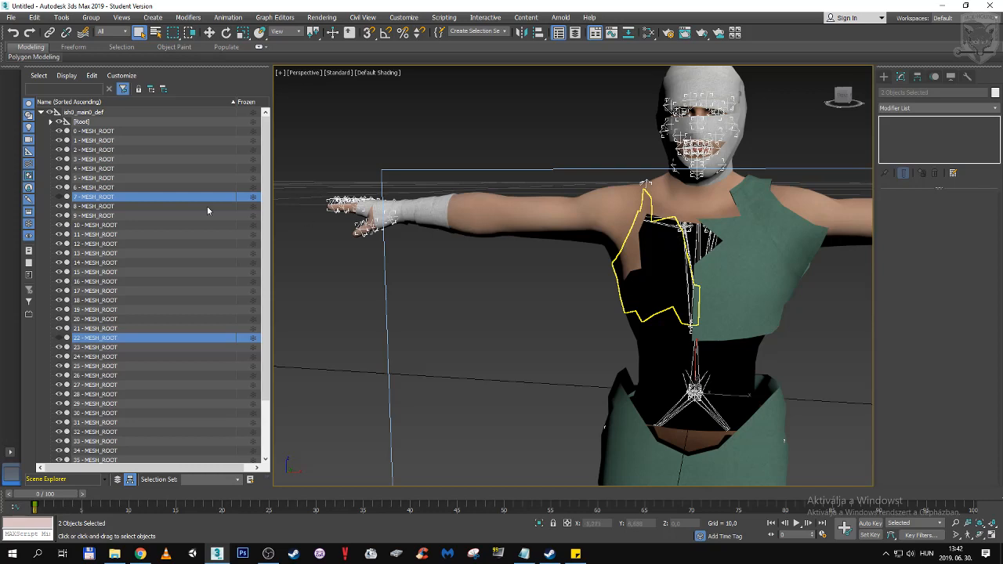
click(58, 197)
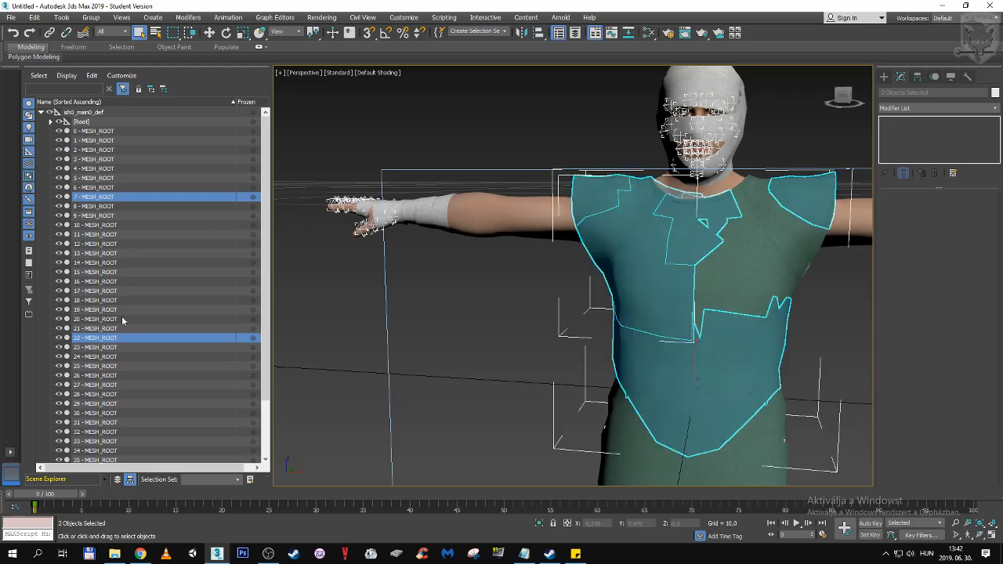
click(44, 351)
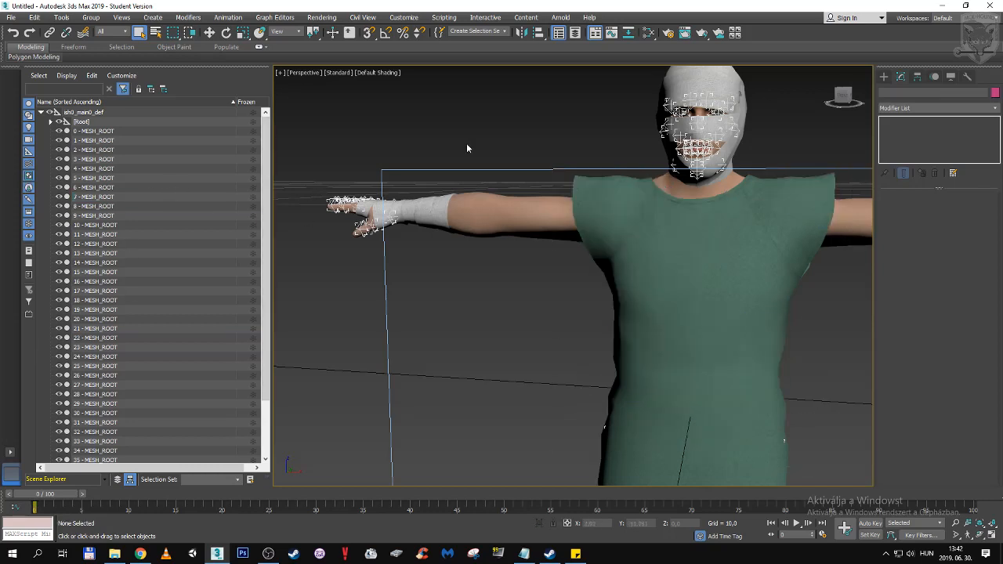
Step: Select the [Root] node together with all of its child nodes
alt+middle_drag(466, 142, 392, 218)
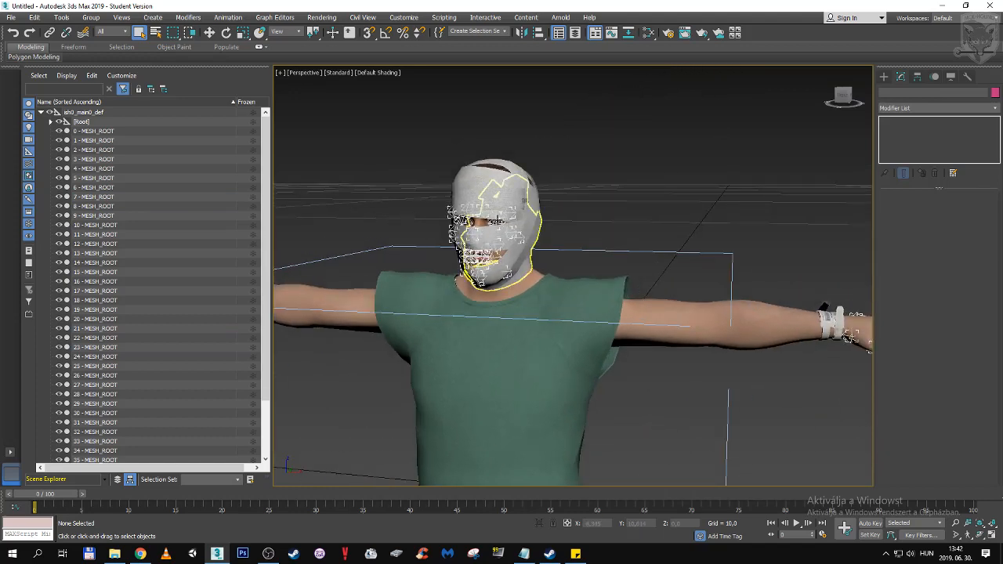
click(100, 123)
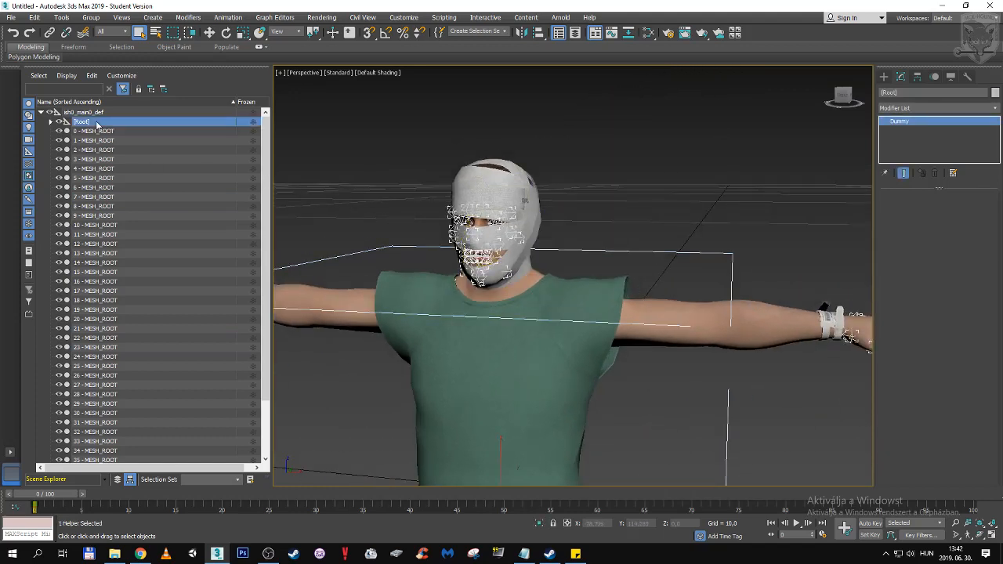
click(52, 123)
click(52, 123)
right_click(116, 124)
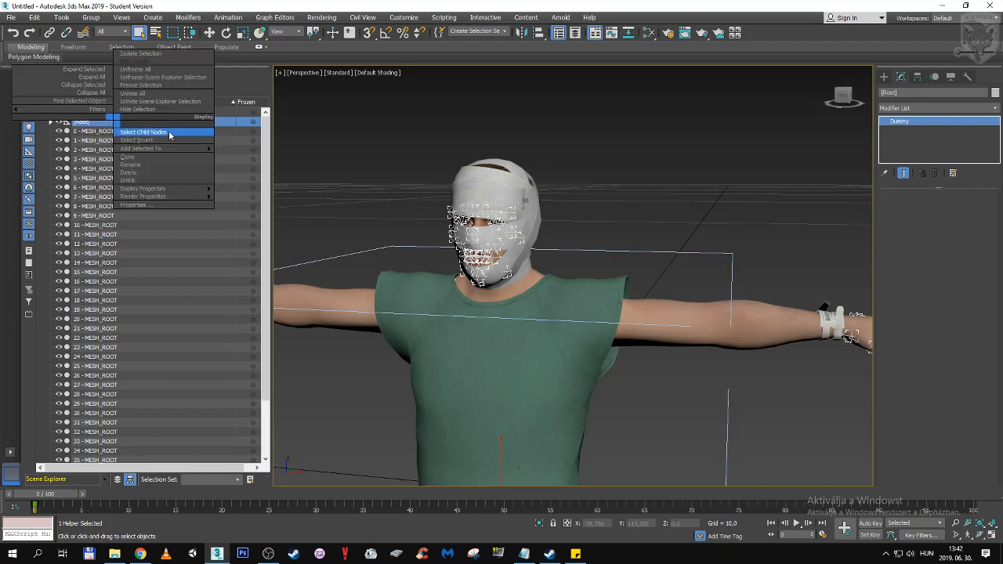
click(143, 131)
scroll(406, 193, down, 3)
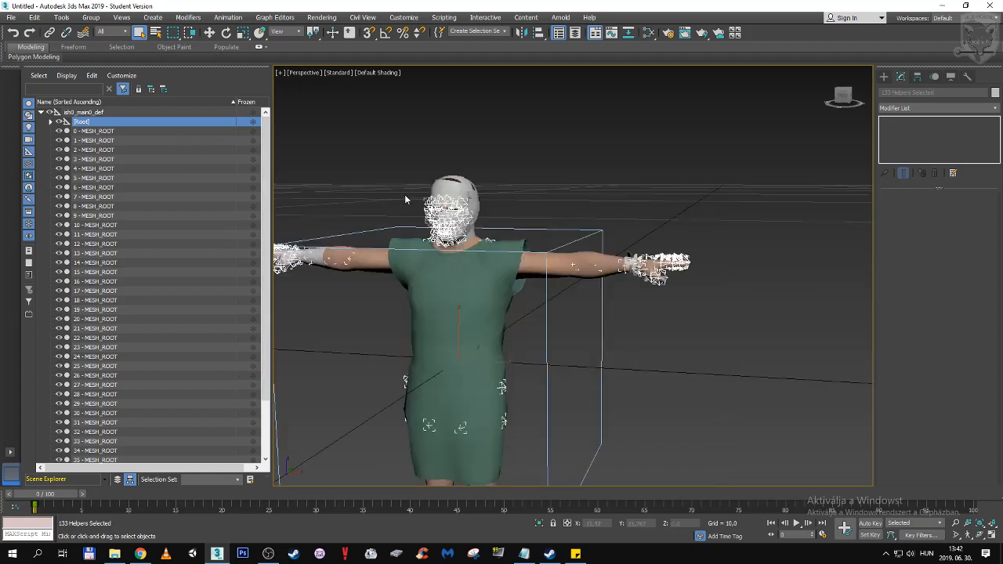
middle_drag(379, 199, 412, 175)
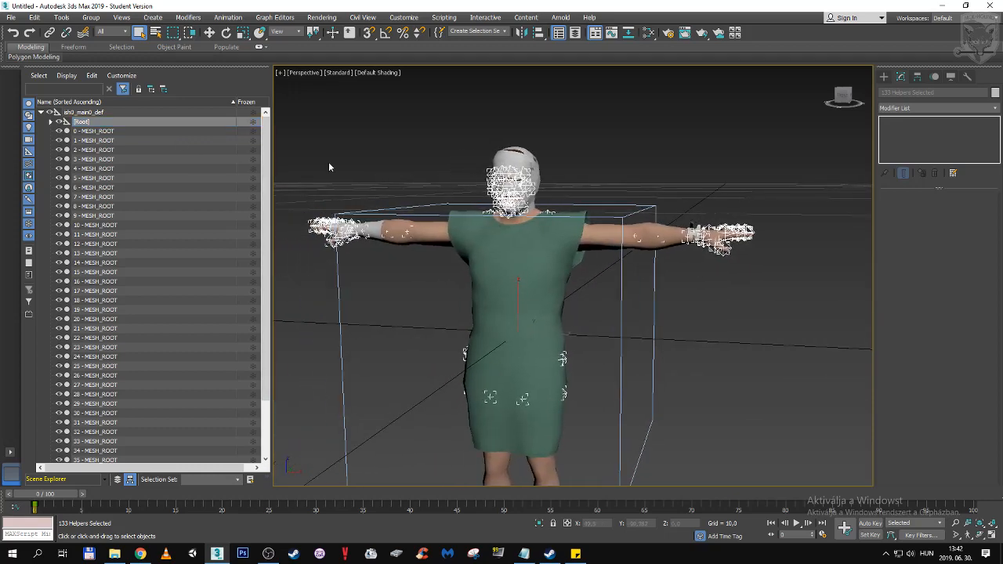
Step: Hide and show the selected [Root] skeleton helpers
click(62, 123)
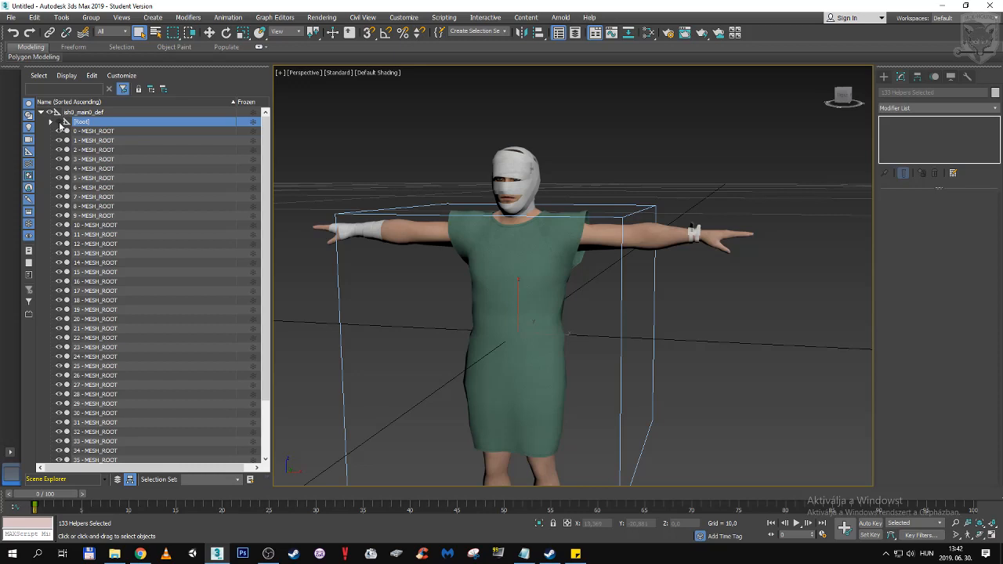
click(60, 123)
click(51, 146)
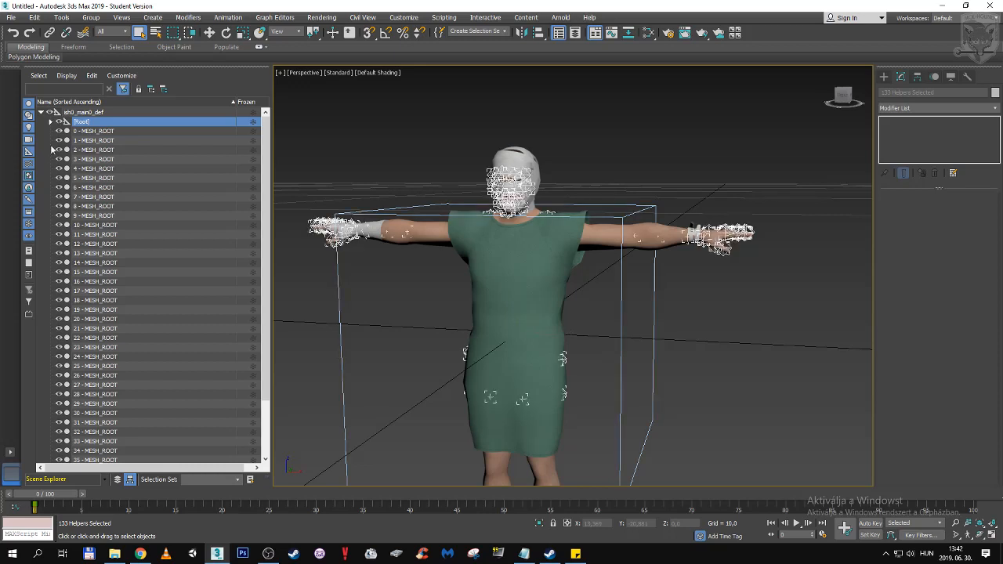
Step: Select all the meshes from 0 through 41, hide and show them several times, leave them visible, and clear the selection
click(111, 131)
scroll(117, 258, down, 2)
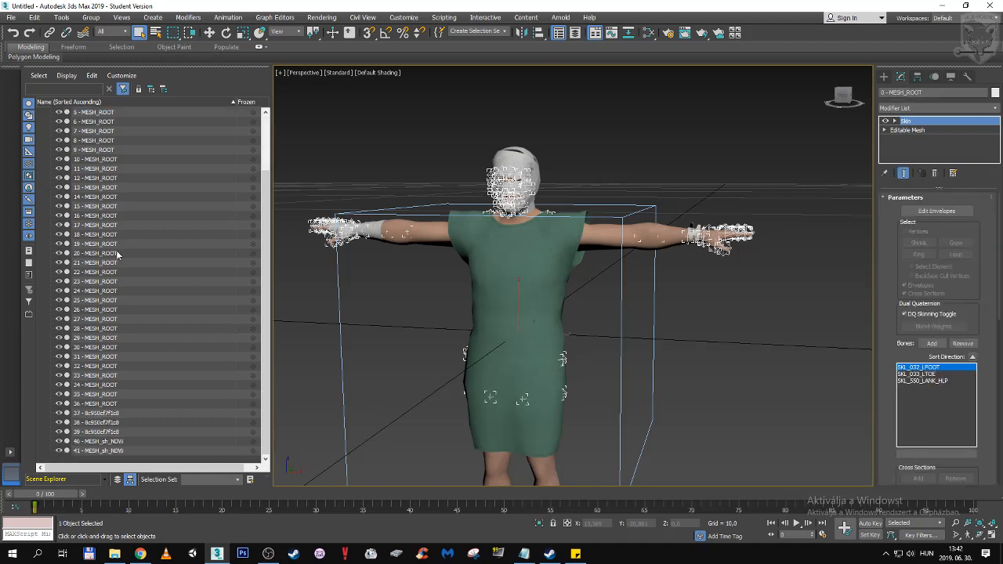
shift+click(119, 453)
click(59, 450)
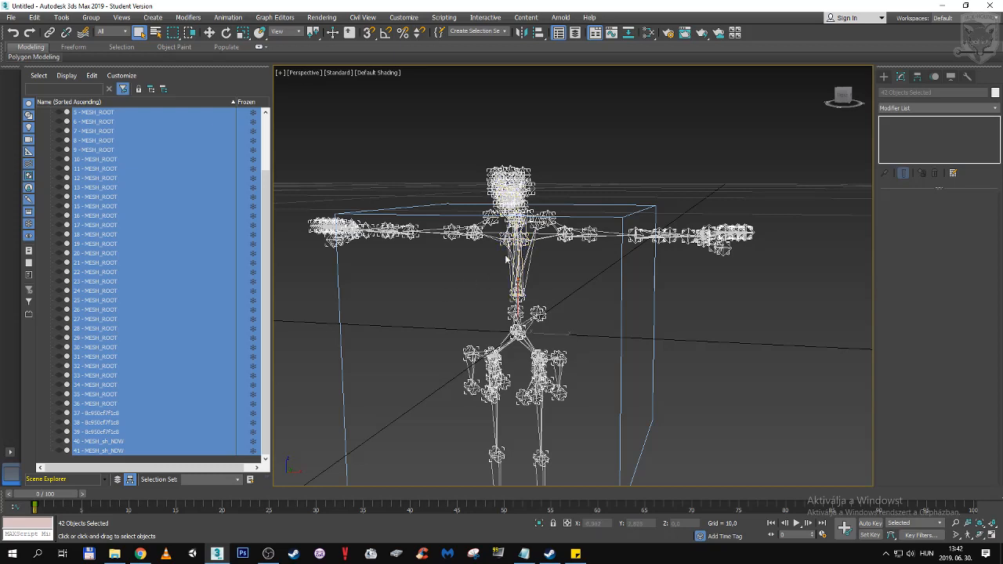
click(59, 197)
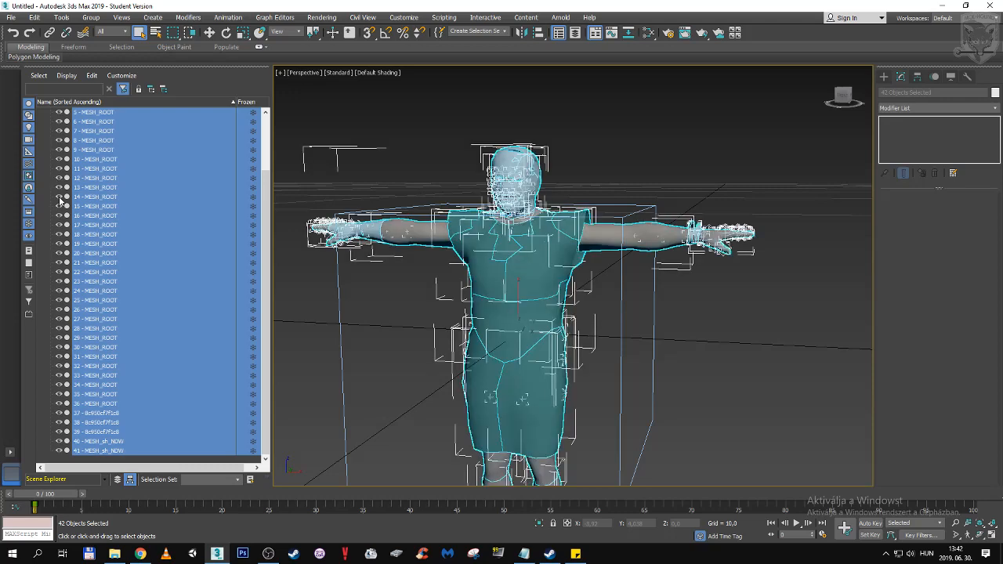
click(59, 201)
click(60, 202)
click(60, 202)
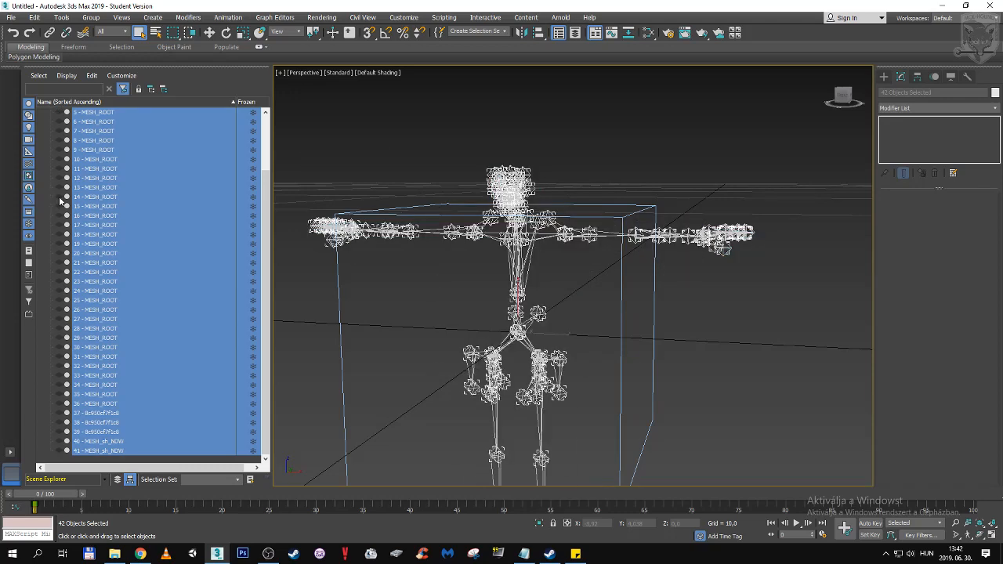
click(59, 202)
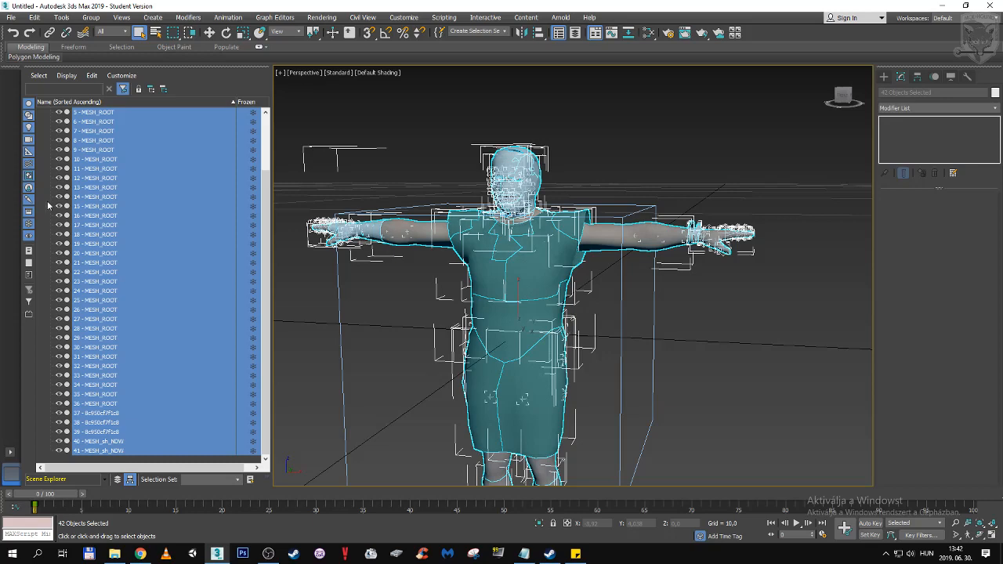
click(47, 205)
Step: Examine the Skin bones of 0 - MESH_ROOT and of the arm mesh 9 - MESH_ROOT, highlighting SKL_513_RELBW_HLP and SKL_002_CHEST on the arm
scroll(362, 236, up, 3)
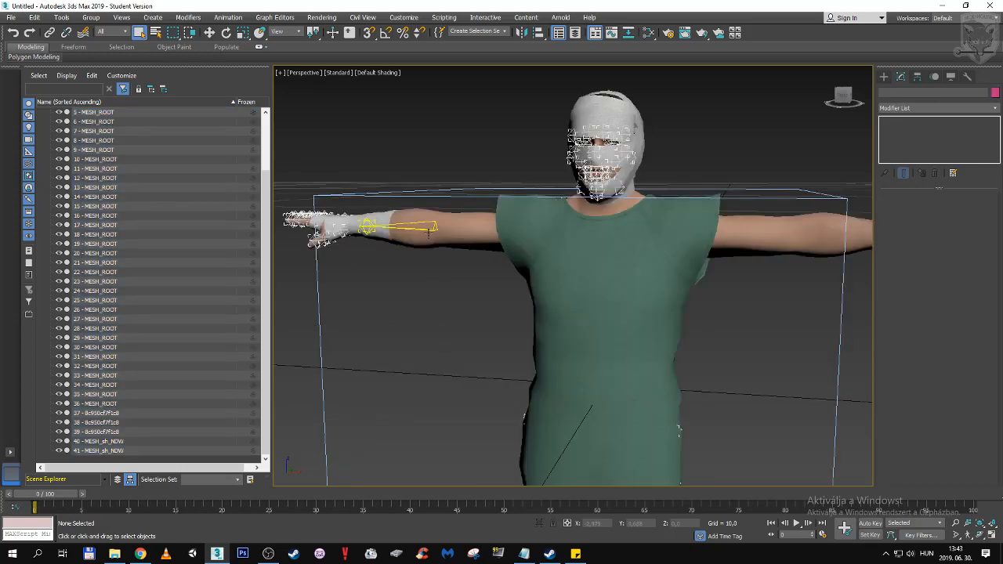
scroll(164, 218, up, 3)
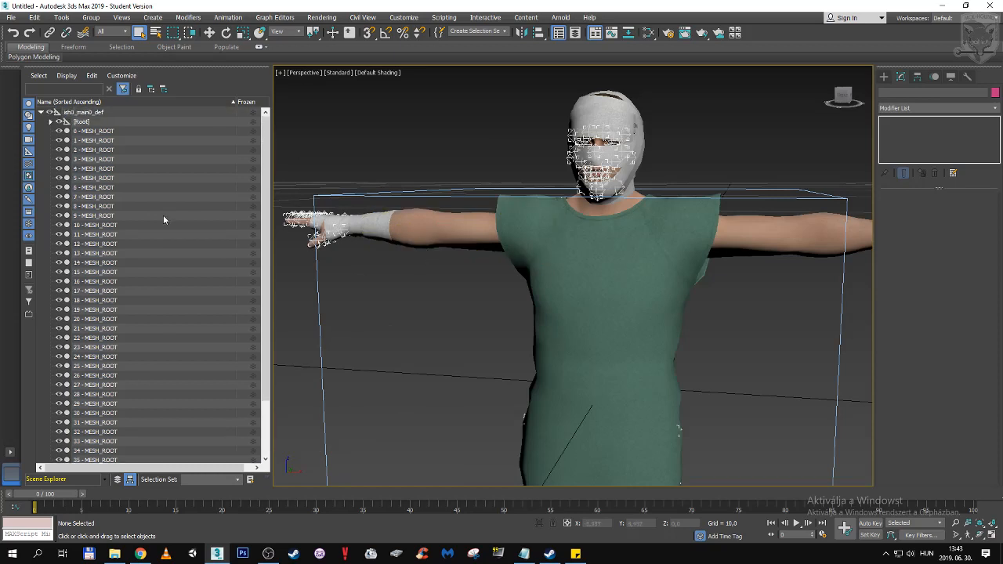
click(116, 131)
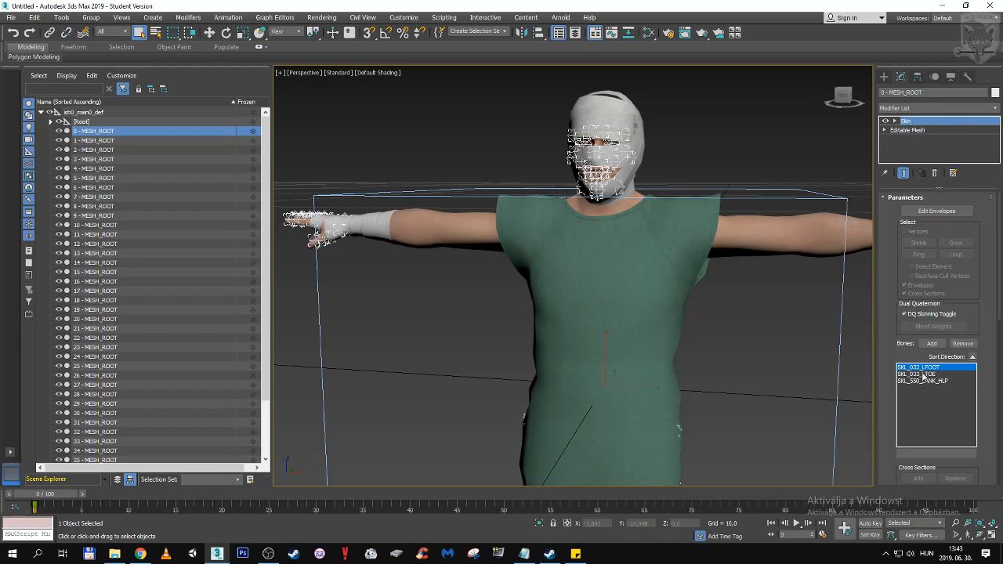
click(451, 231)
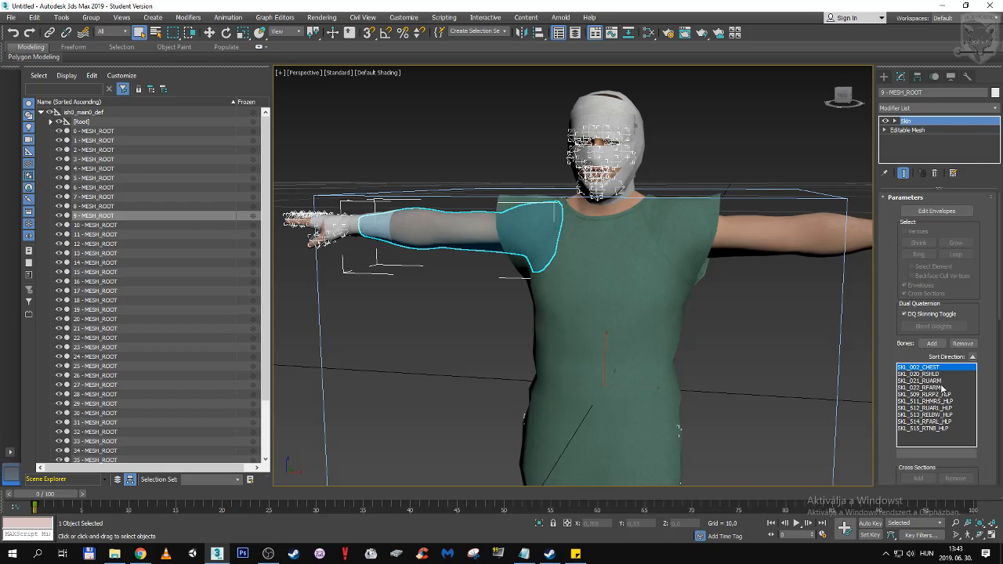
click(938, 416)
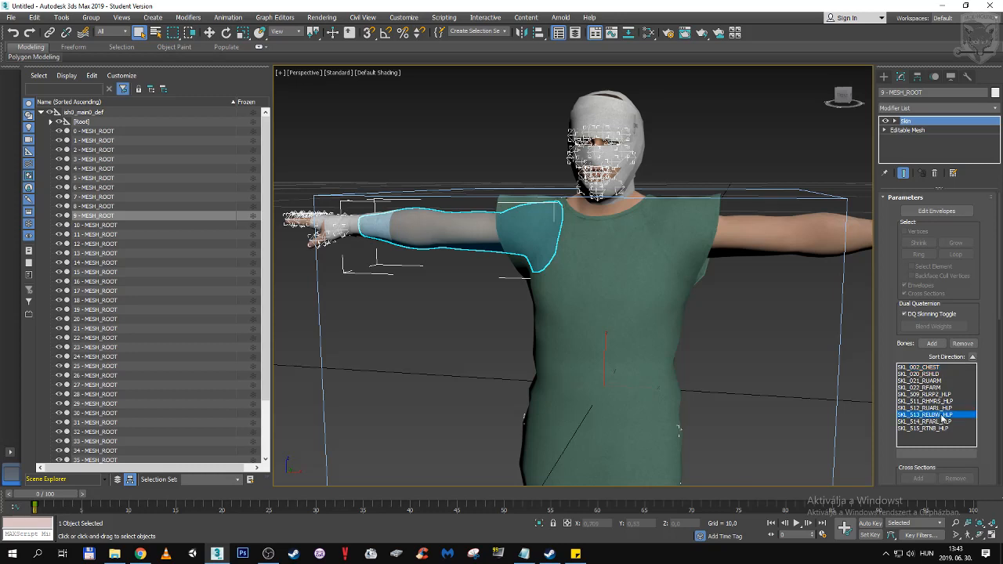
click(925, 370)
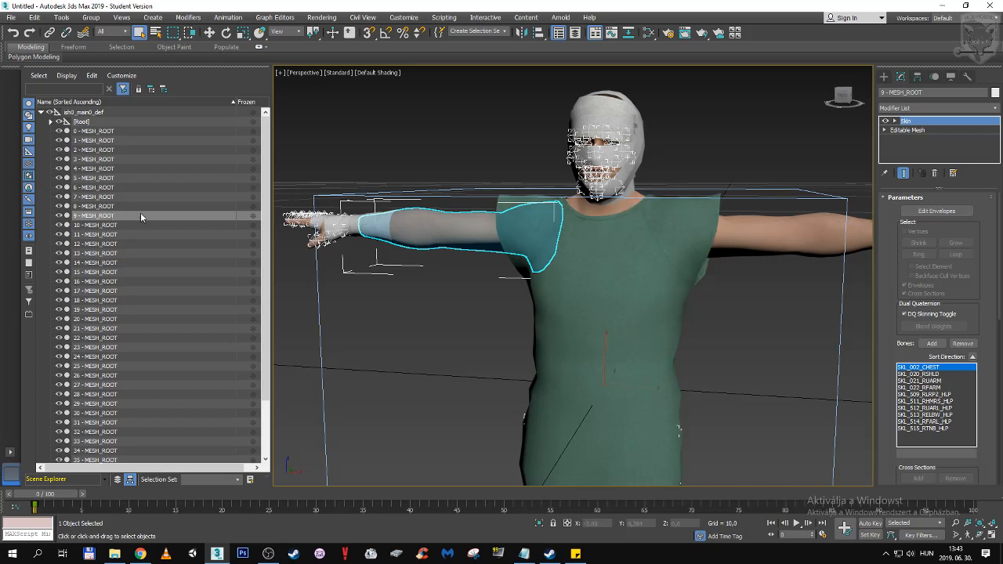
Step: Open the Editable Mesh level beneath the arm mesh's Skin modifier, accepting the topology warning, and bring the whole arm into view
click(912, 130)
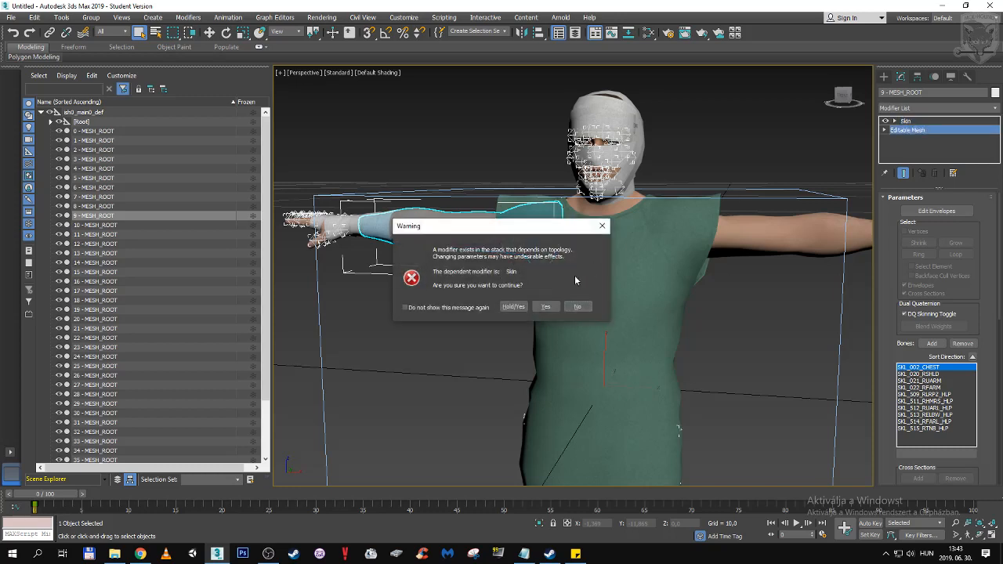
click(547, 307)
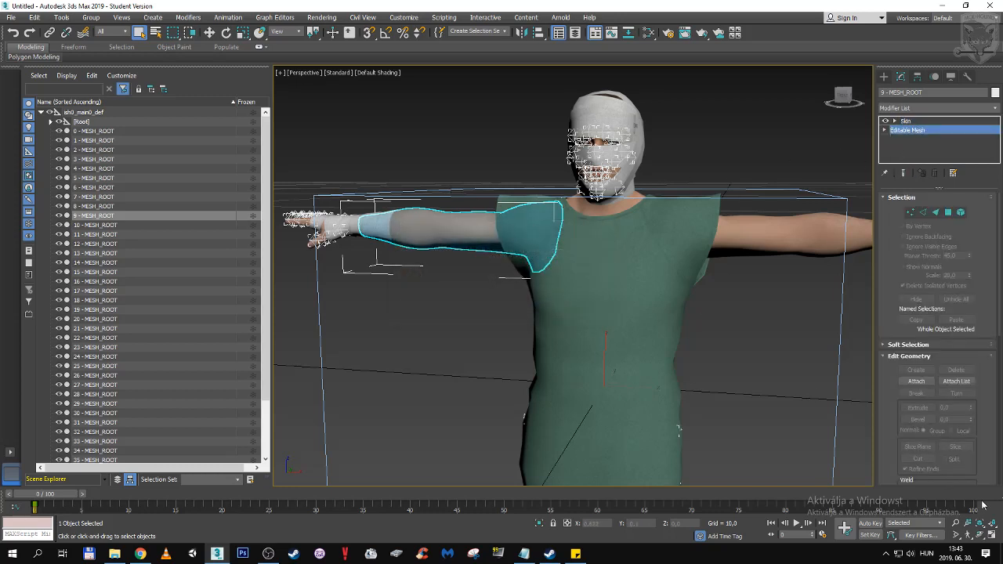
click(979, 534)
mouse_move(598, 319)
mouse_down()
mouse_move(631, 321)
mouse_move(616, 321)
mouse_up()
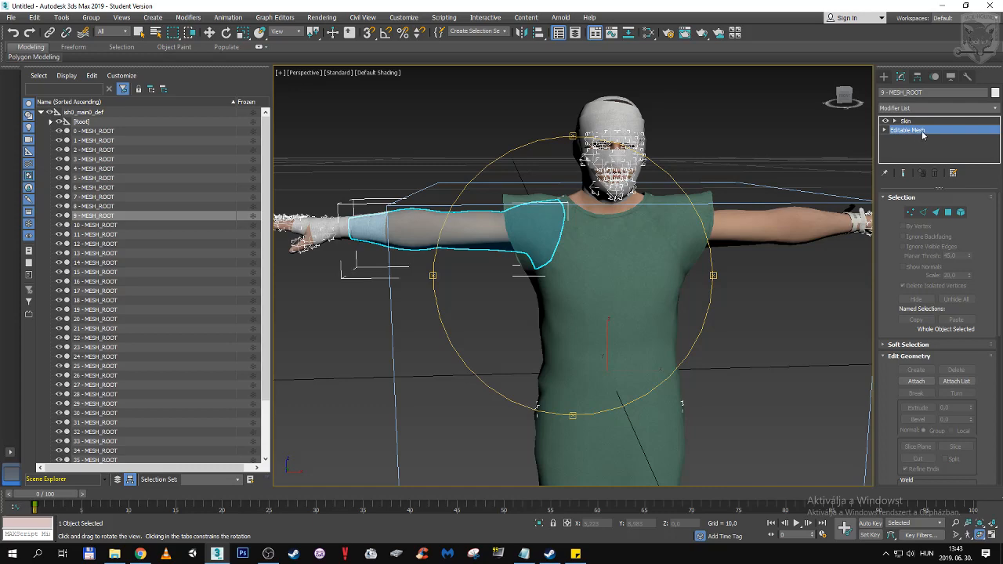
middle_drag(716, 166, 777, 213)
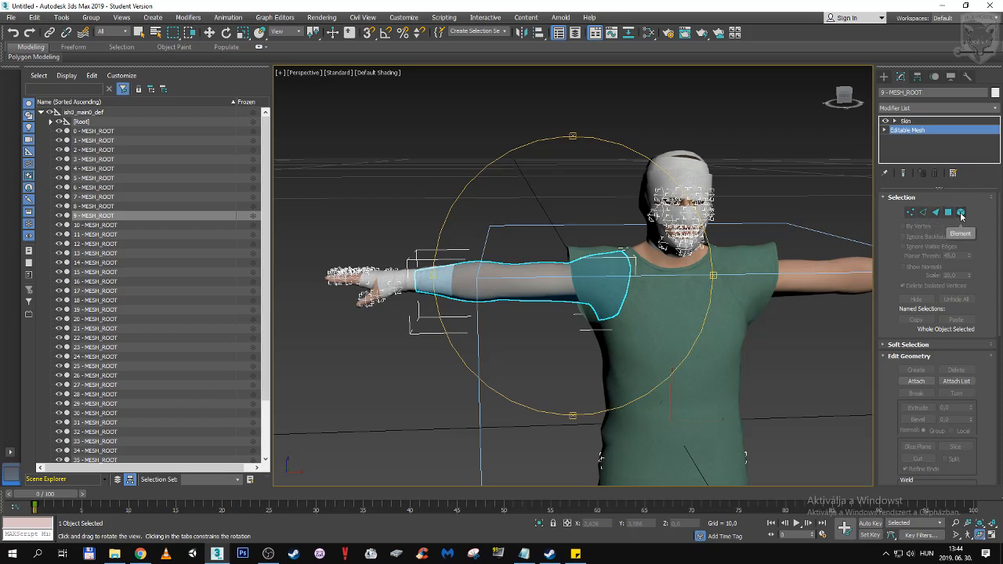
Step: Try vertex selection on the arm mesh, select a band of faces around the mid-arm in Face mode, and leave sub-object selection
click(910, 212)
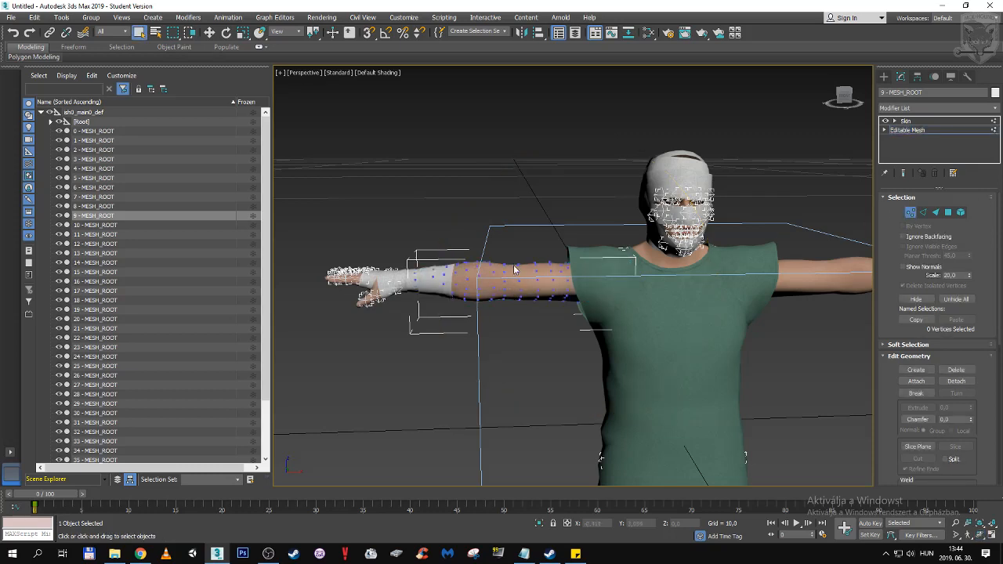
click(910, 212)
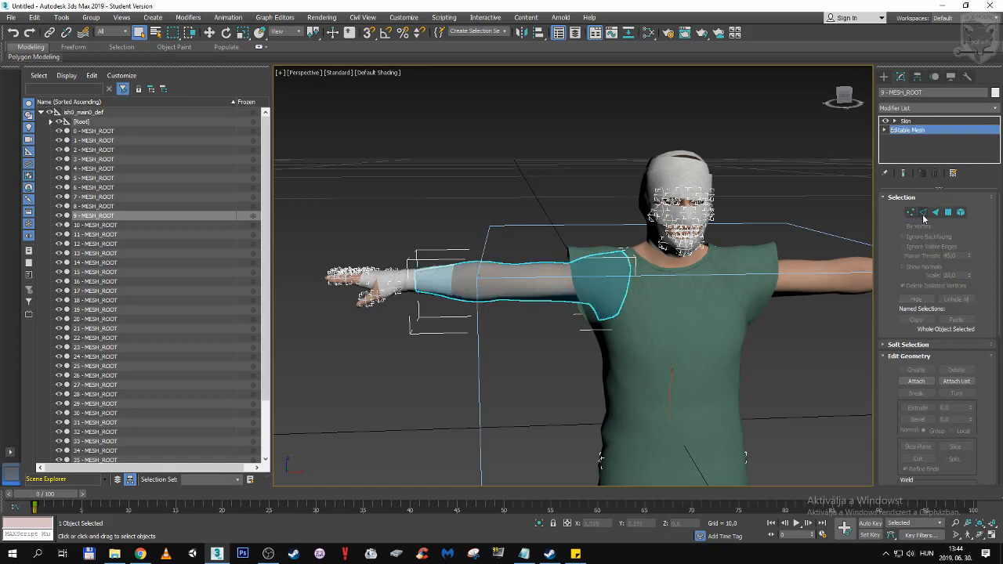
click(934, 213)
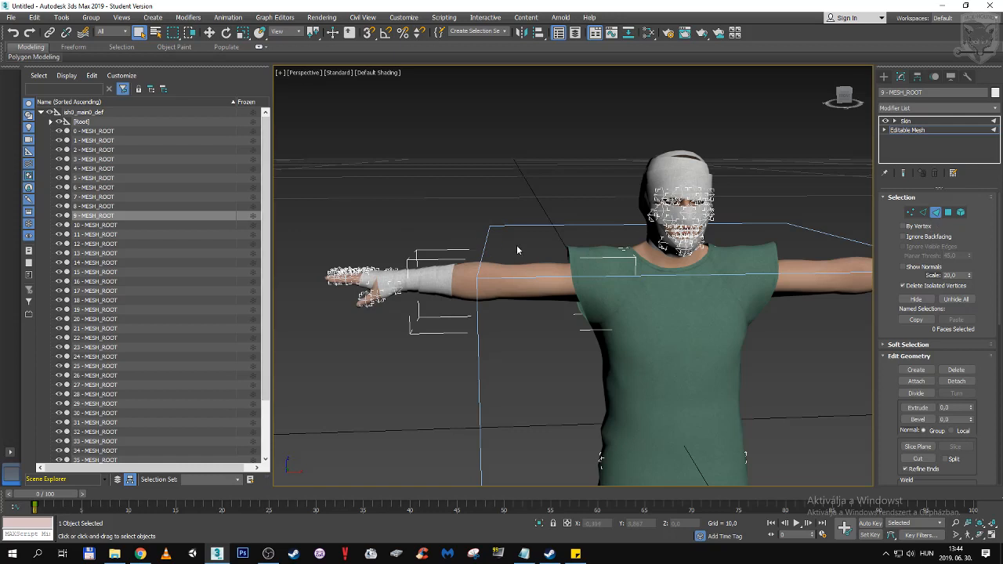
drag(512, 259, 520, 323)
scroll(514, 276, up, 2)
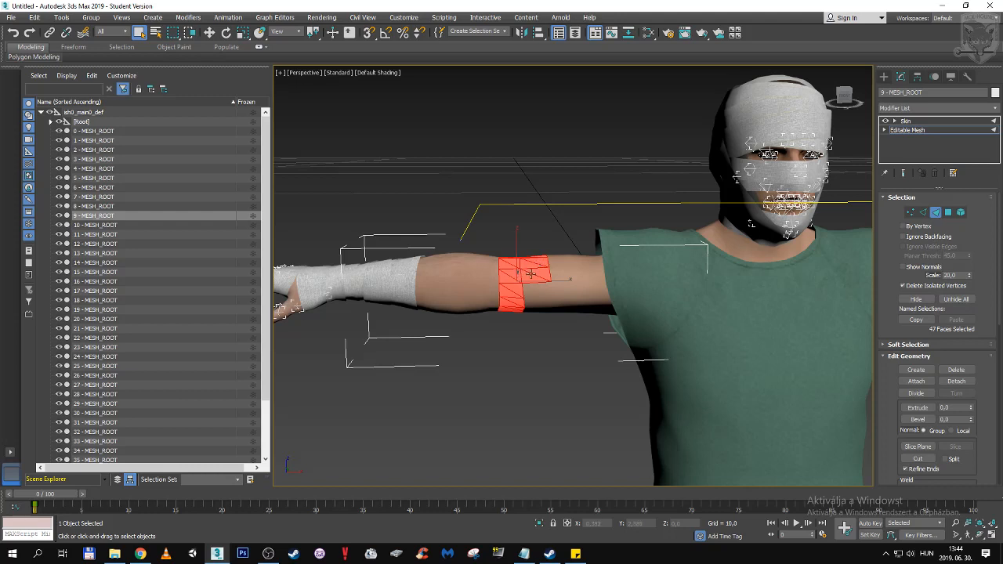
click(936, 211)
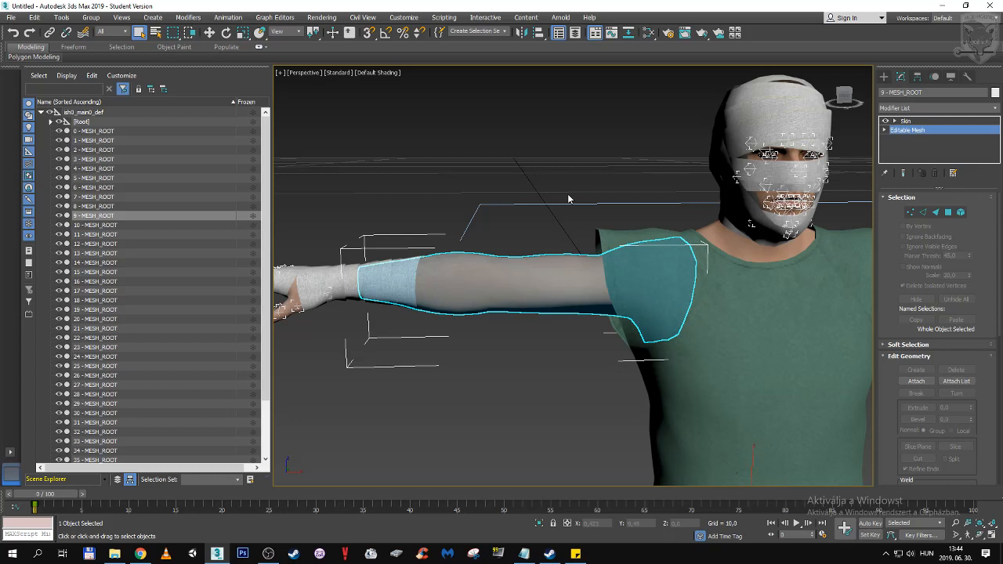
Step: Select the bare arm part of 9 - MESH_ROOT in Element mode, inspect it along the arm, and leave Element mode
click(961, 211)
click(554, 218)
click(463, 275)
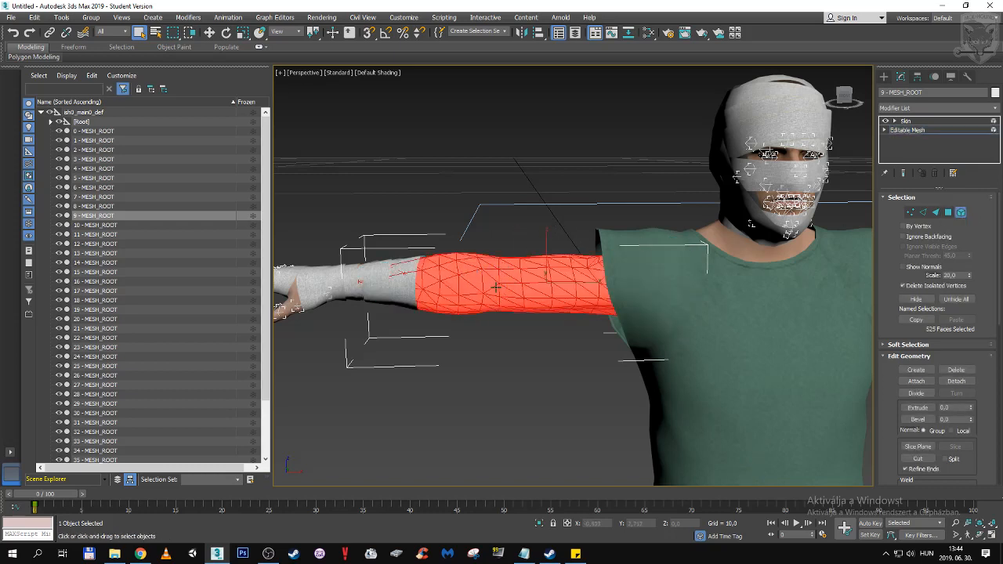
alt+middle_drag(441, 208, 510, 235)
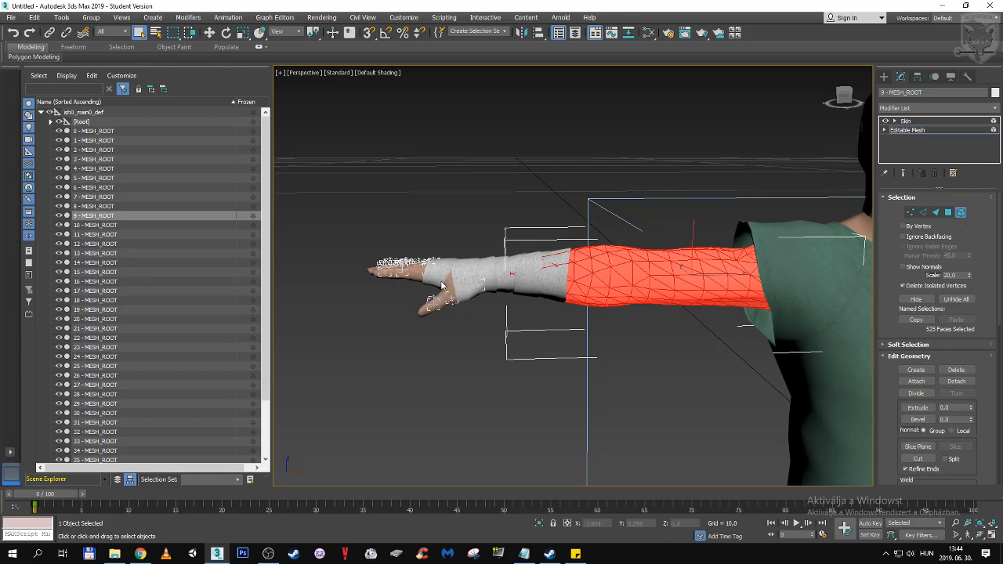
middle_drag(493, 202, 421, 201)
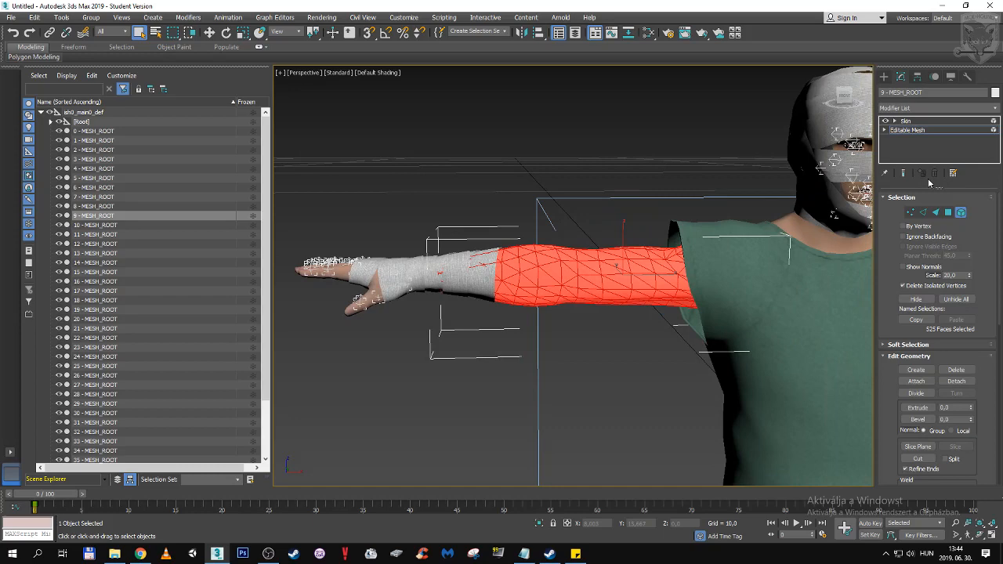
click(961, 214)
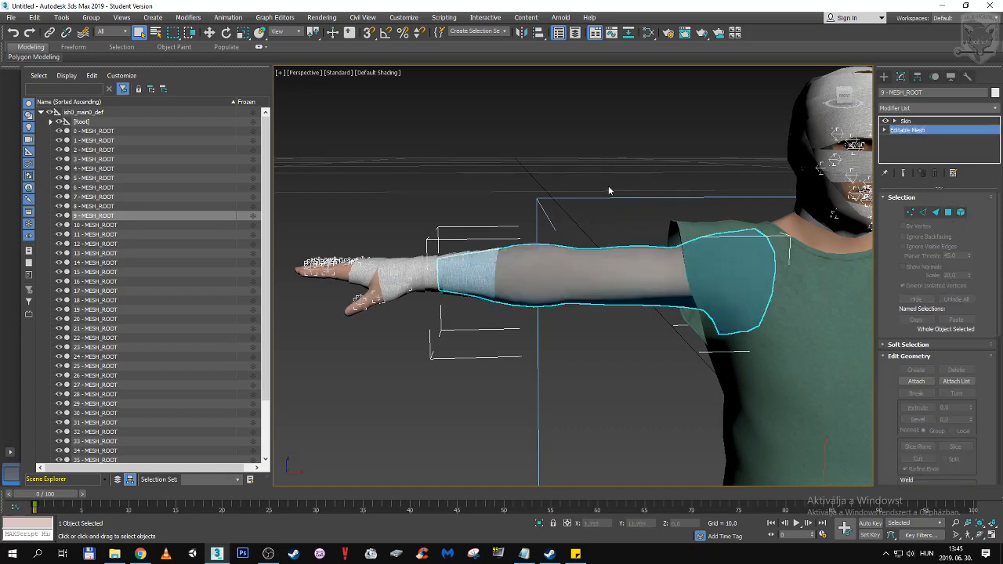
Step: Delete a band of vertices around the middle of the bare arm on 9 - MESH_ROOT in Vertex mode and inspect the gap
middle_drag(608, 190, 587, 190)
click(910, 212)
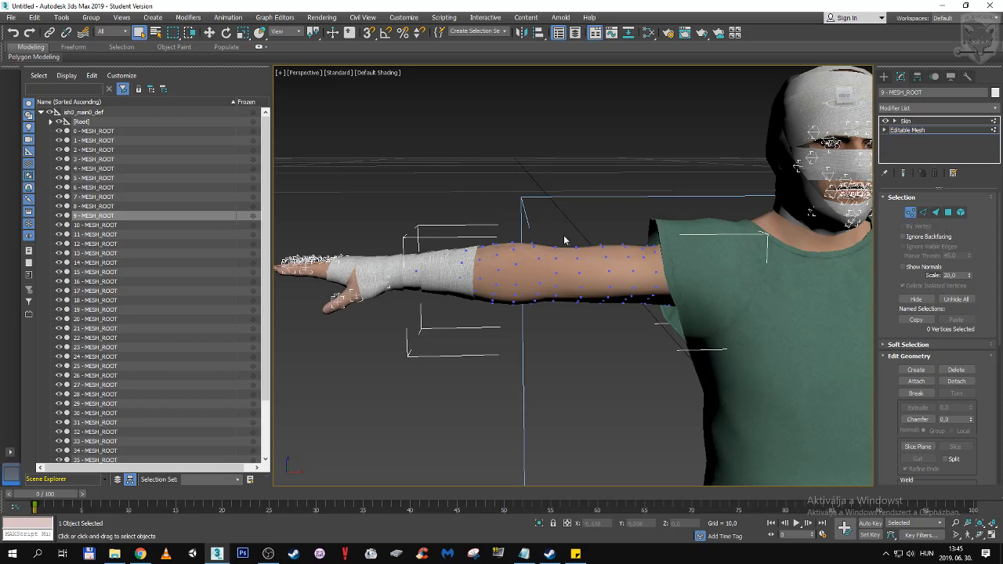
drag(564, 240, 578, 307)
click(981, 536)
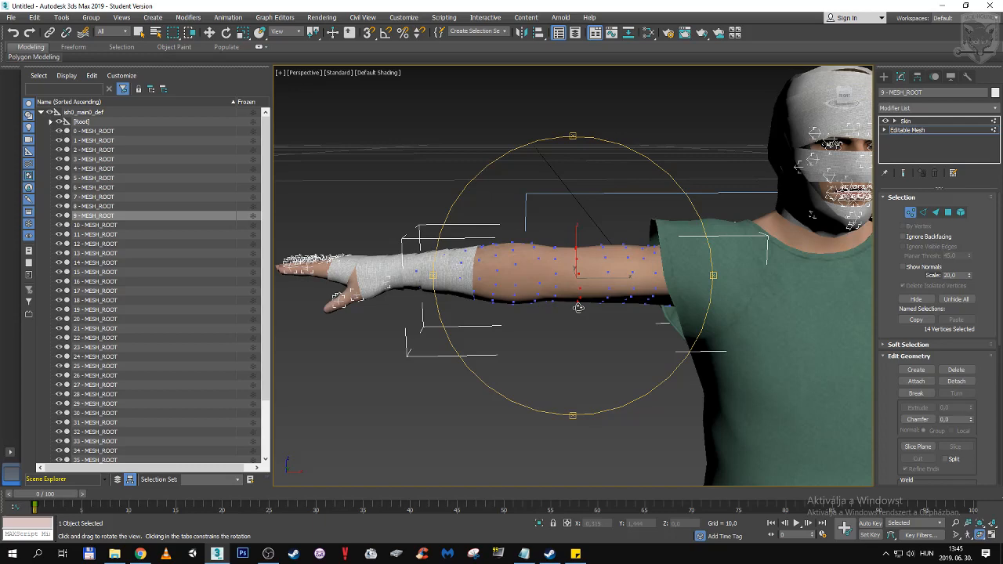
key(Delete)
mouse_move(578, 308)
mouse_down()
mouse_move(571, 320)
mouse_move(762, 311)
mouse_move(568, 102)
mouse_move(573, 316)
mouse_up()
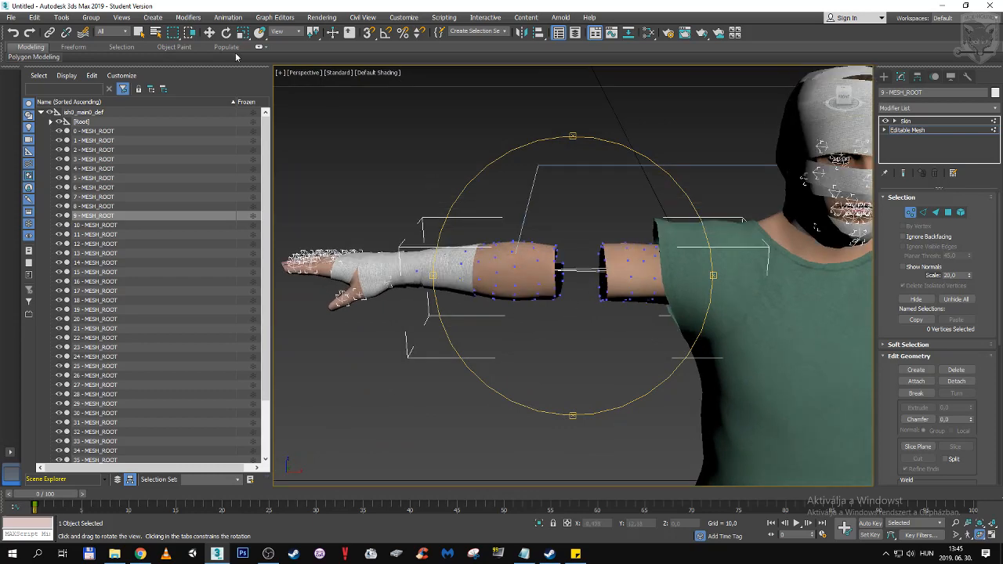
Step: Undo the vertex deletion on the arm mesh and leave Vertex mode
click(34, 17)
click(76, 37)
click(9, 19)
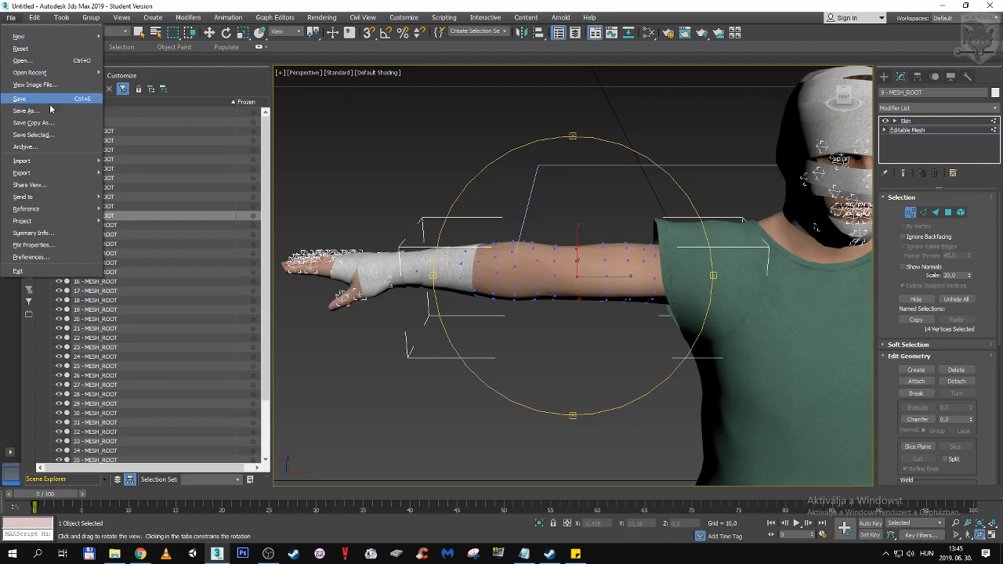
click(262, 3)
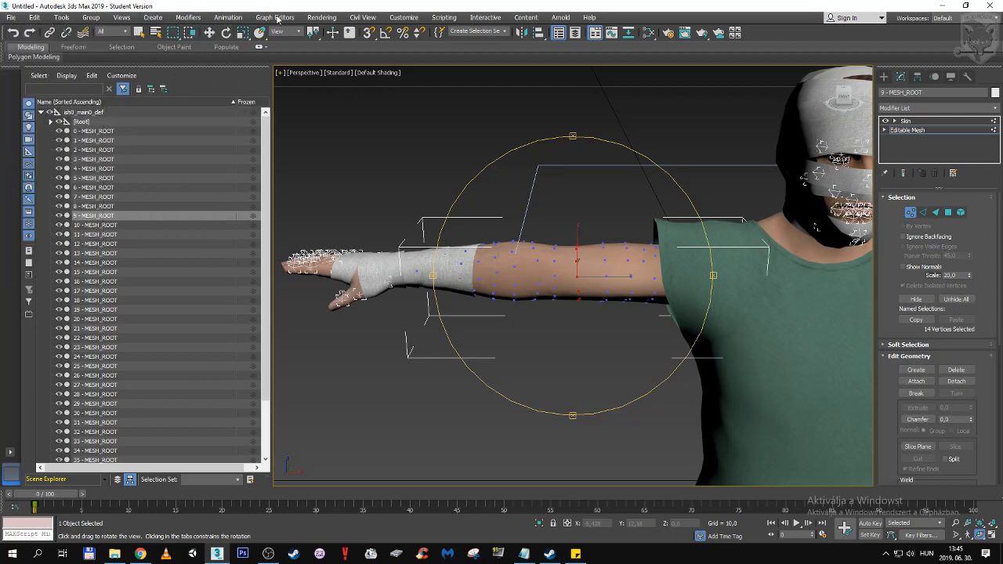
click(910, 213)
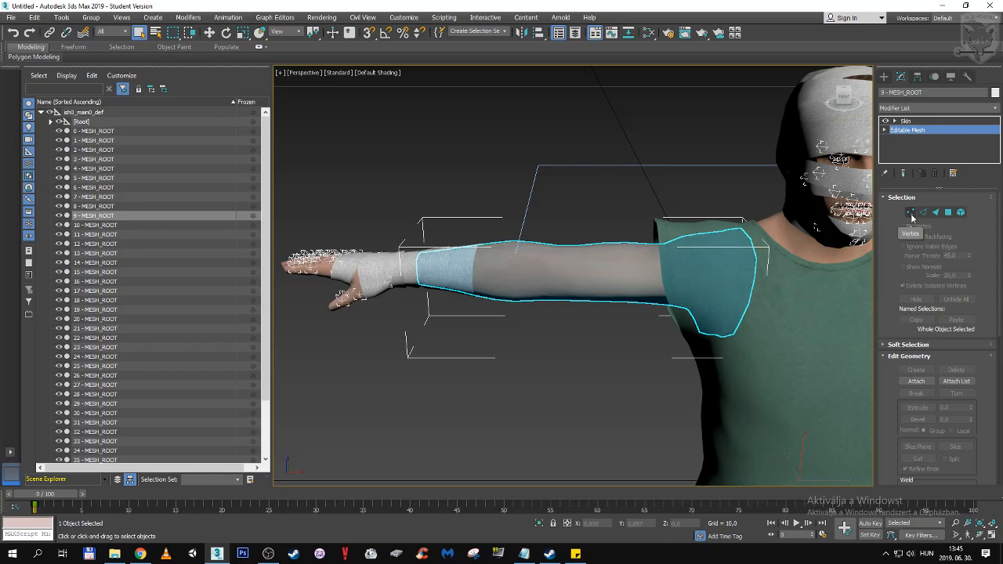
Step: Try switching from the arm mesh to 12 - MESH_ROOT and back with Face mode on, reopen Editable Mesh, leave Face mode and return to Skin
click(935, 213)
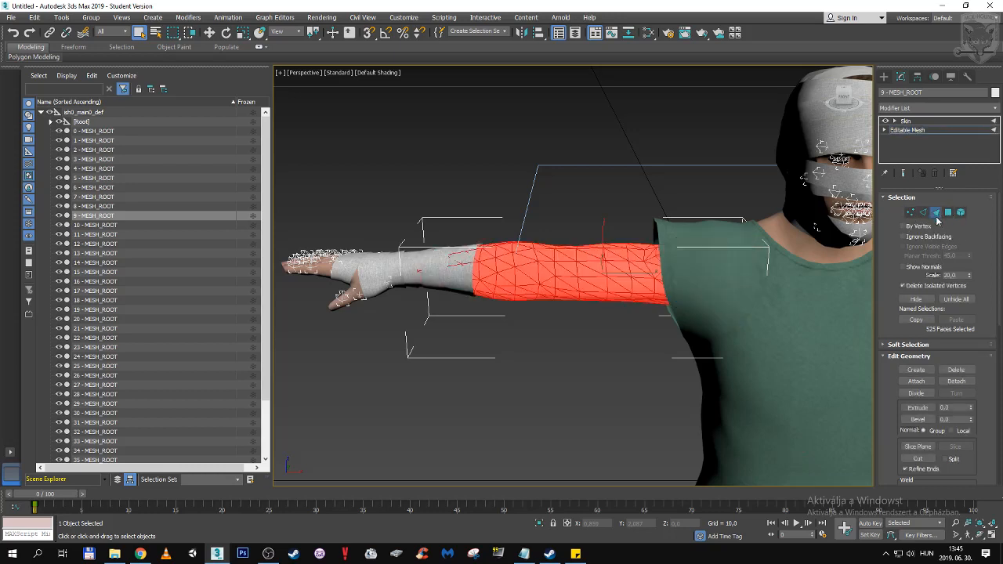
click(117, 244)
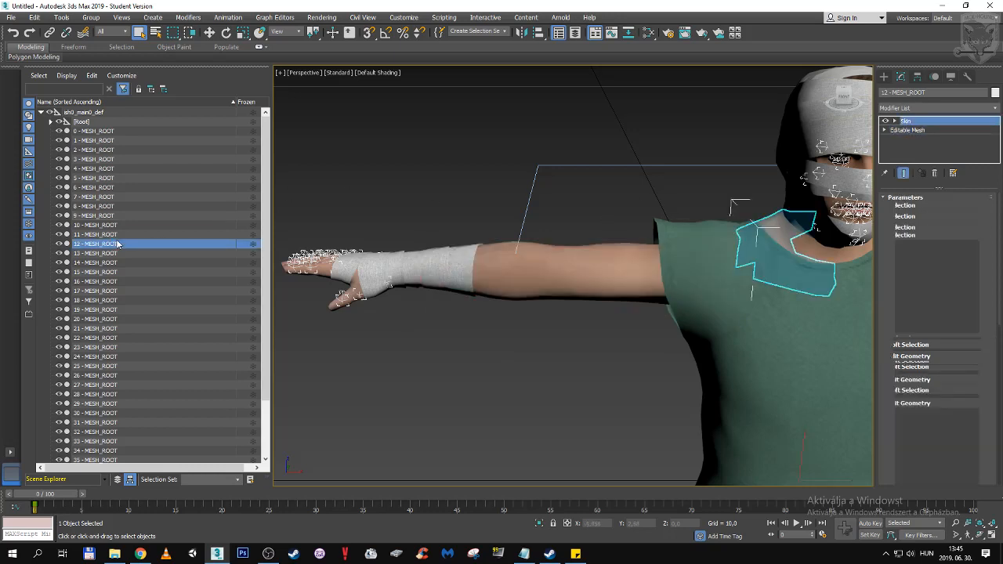
click(118, 216)
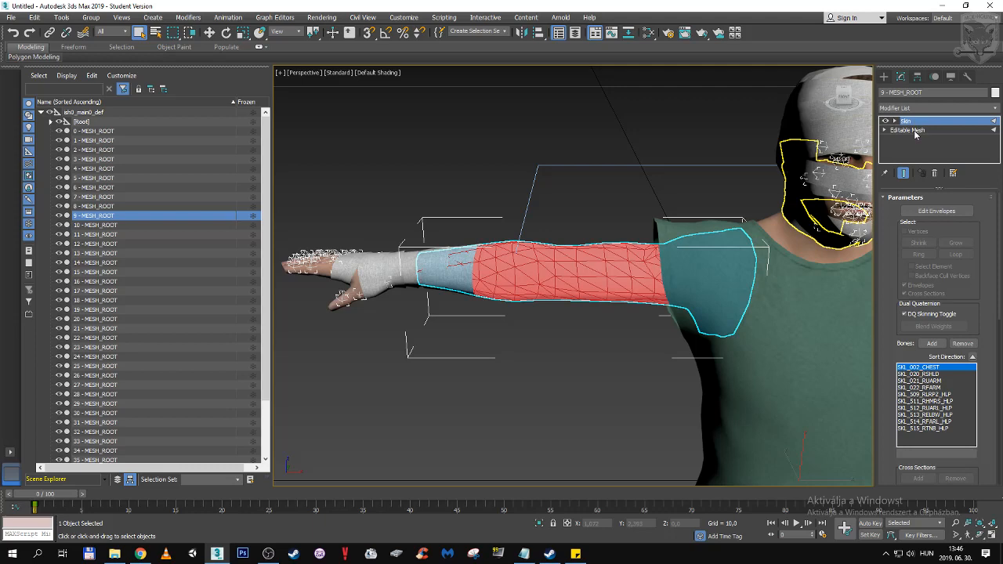
click(909, 130)
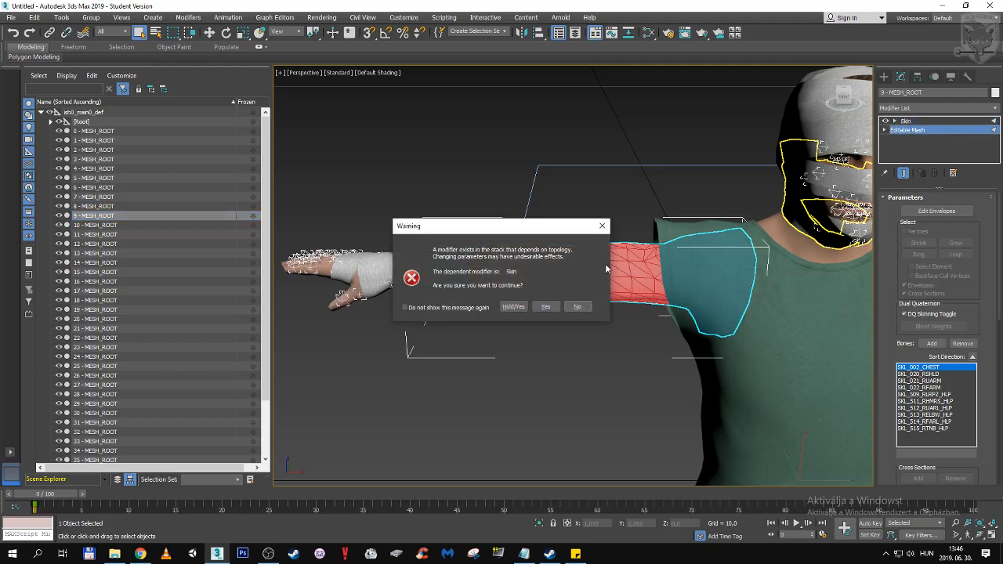
click(546, 306)
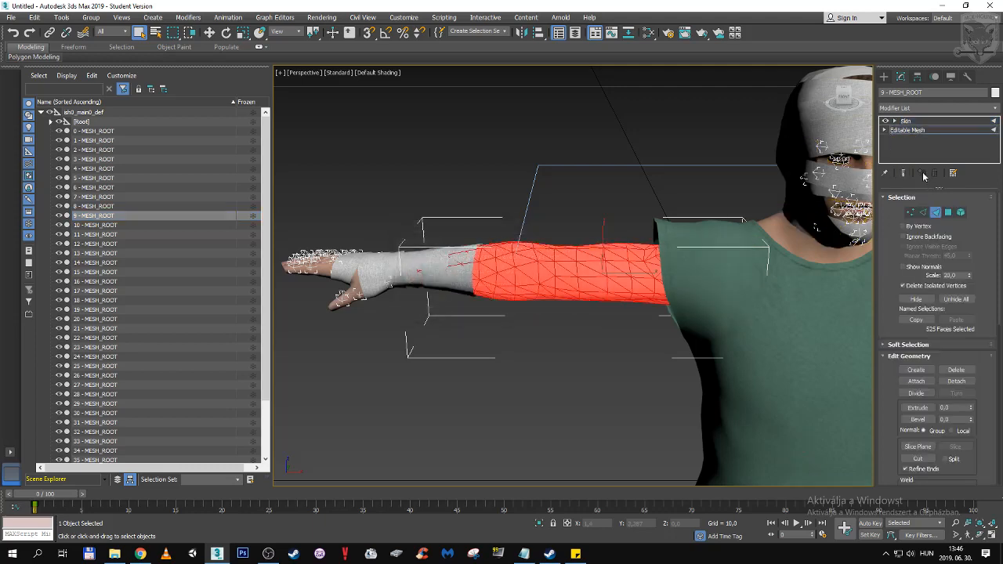
click(936, 213)
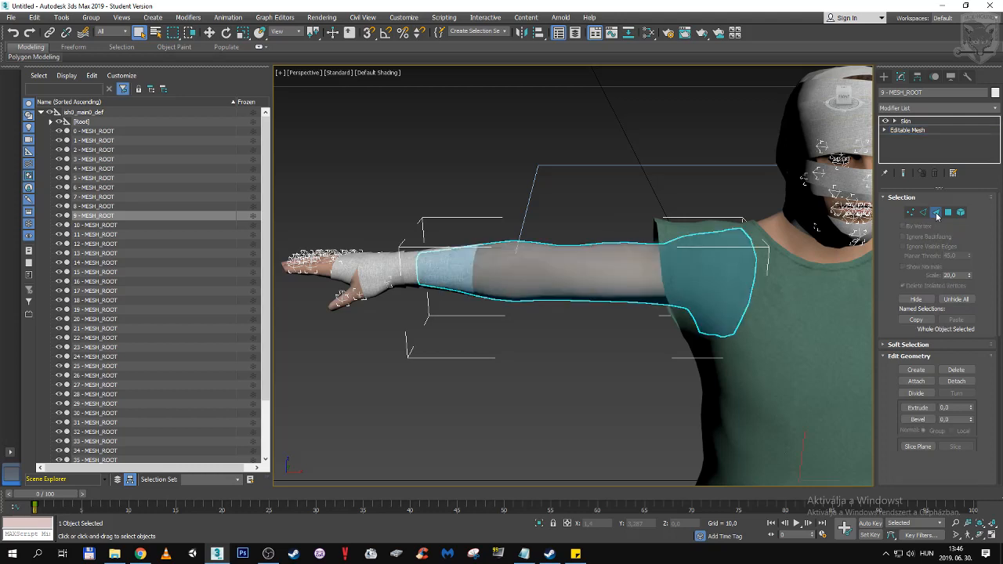
click(929, 122)
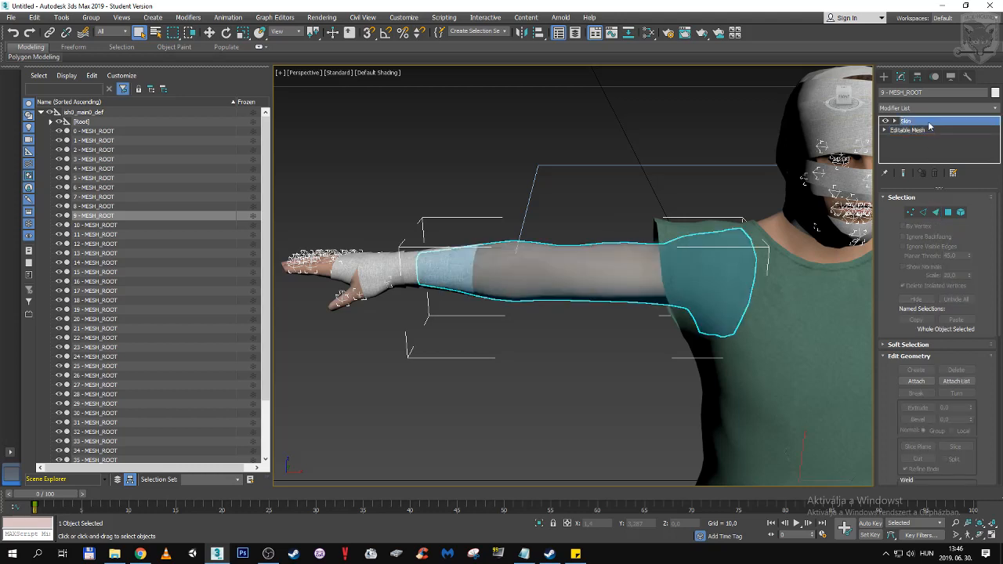
Step: Select the neck part 12 - MESH_ROOT and look through the full list of available modifiers without applying one
click(113, 244)
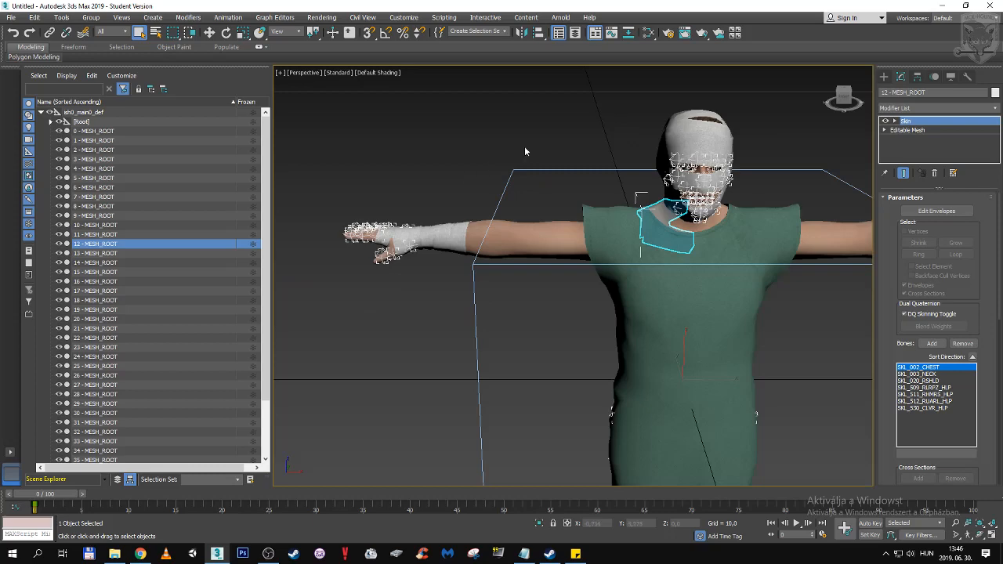
middle_drag(525, 151, 401, 165)
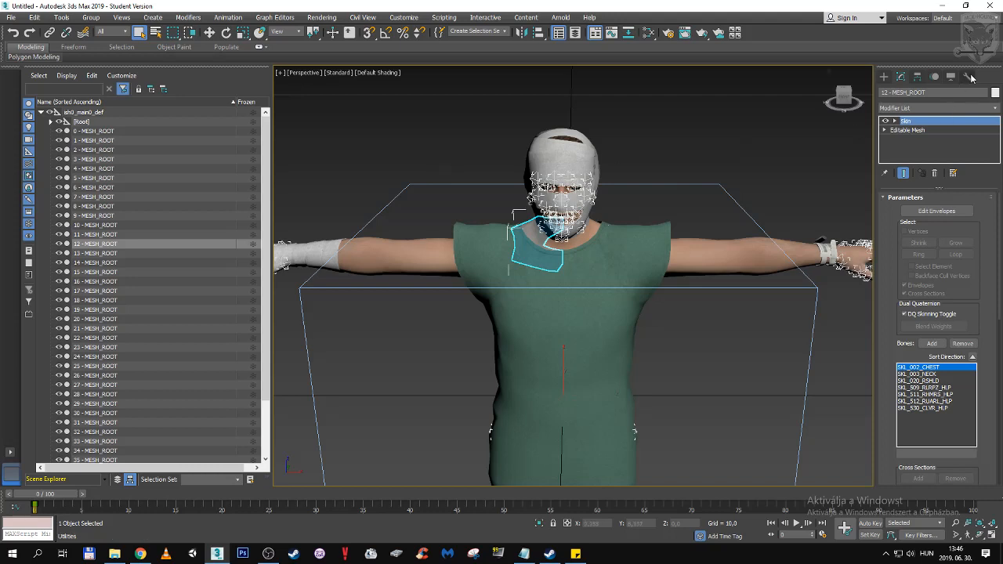
click(996, 108)
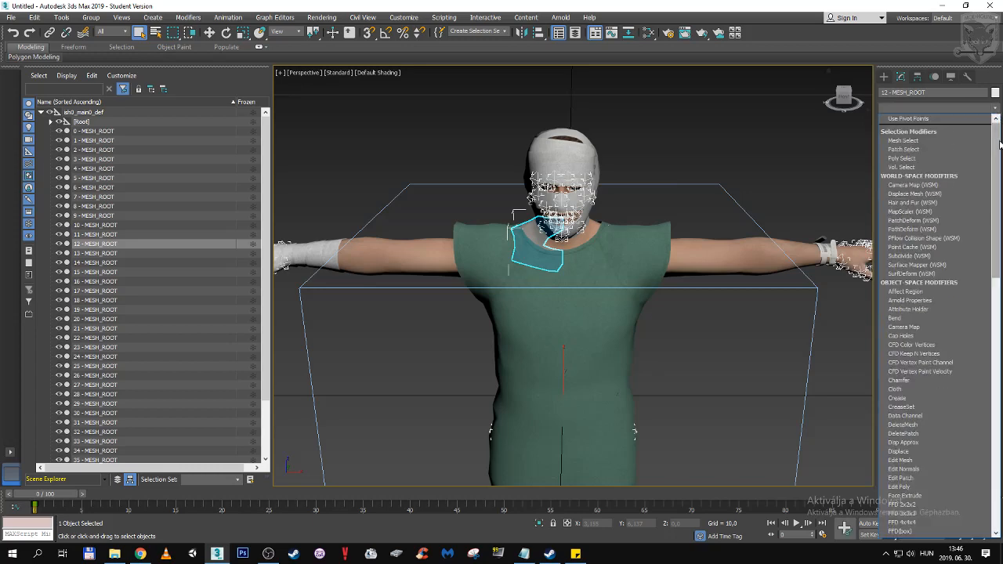
drag(999, 147, 1000, 205)
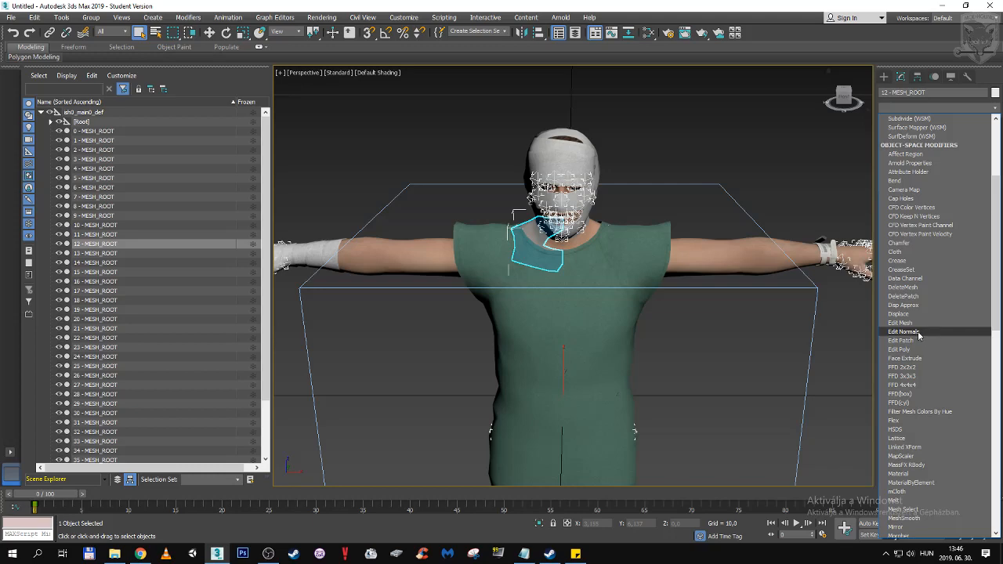
drag(1000, 227, 996, 409)
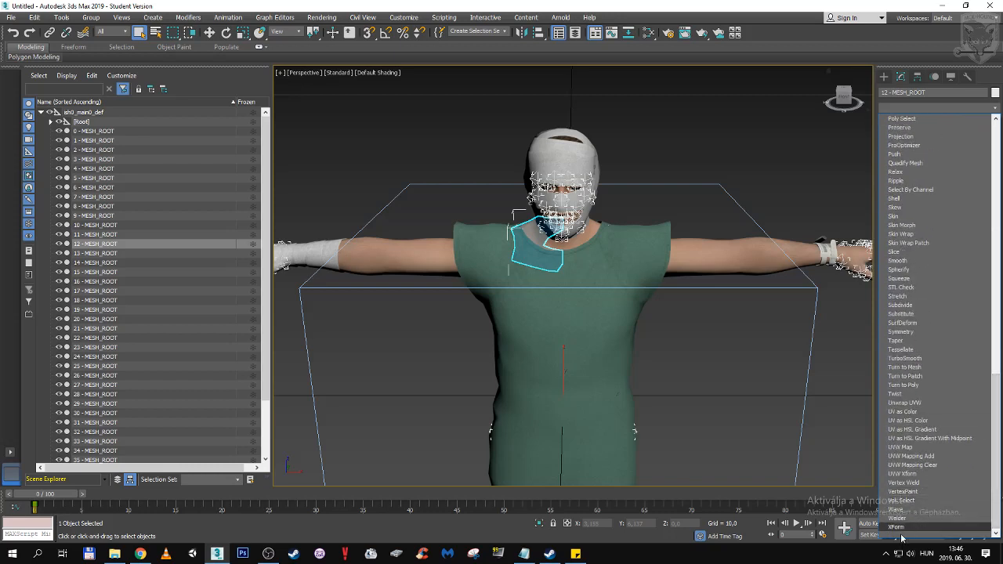
drag(996, 475, 996, 222)
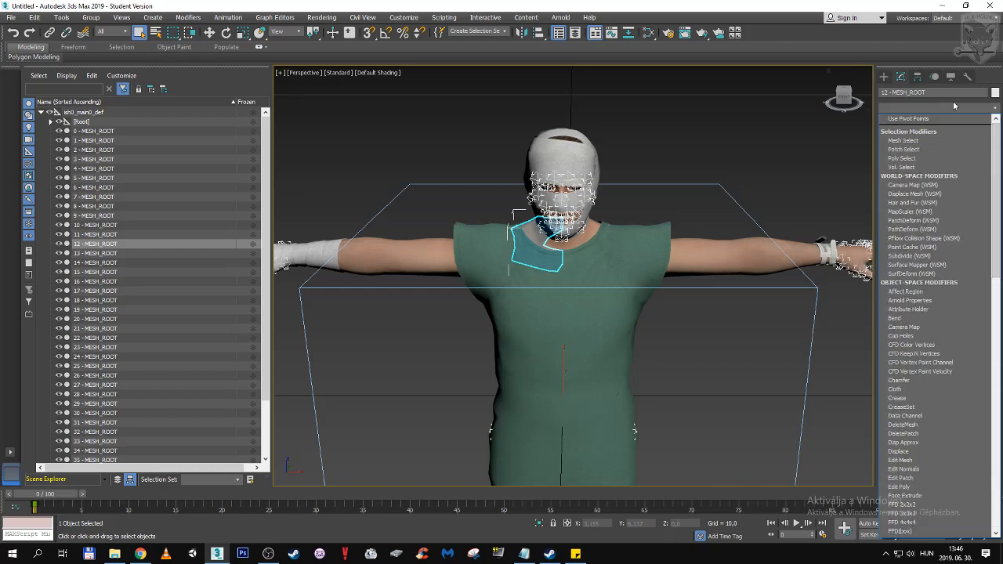
click(997, 109)
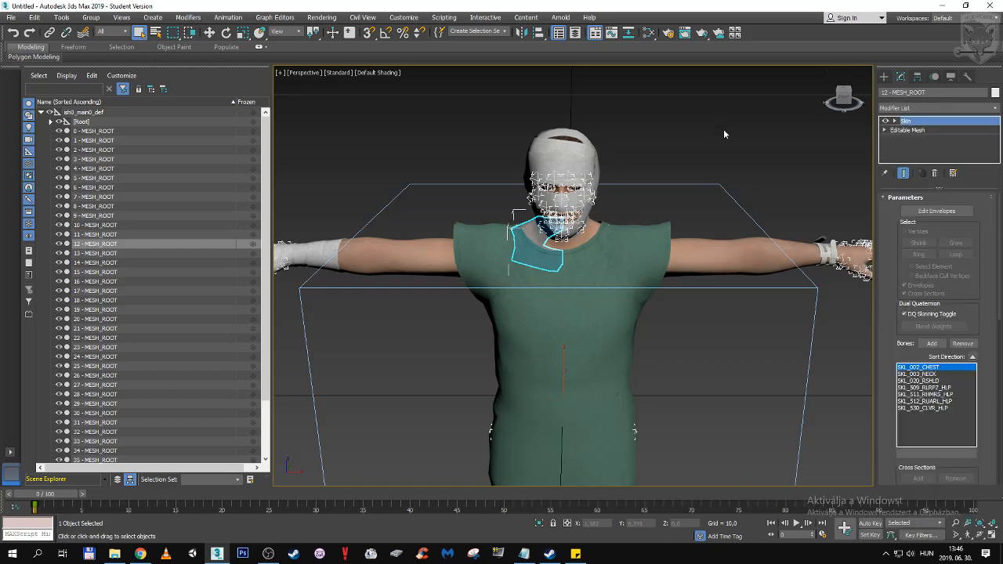
Step: Clear the selection, bring the whole figure into view, and check the Model editing checklist in the sticky note
click(764, 143)
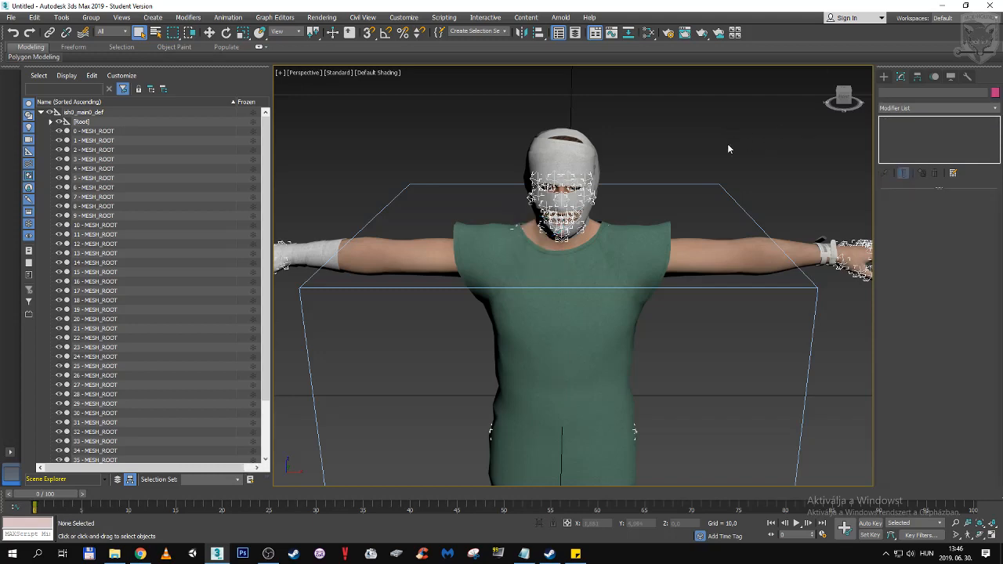
scroll(694, 151, down, 4)
middle_drag(696, 151, 639, 166)
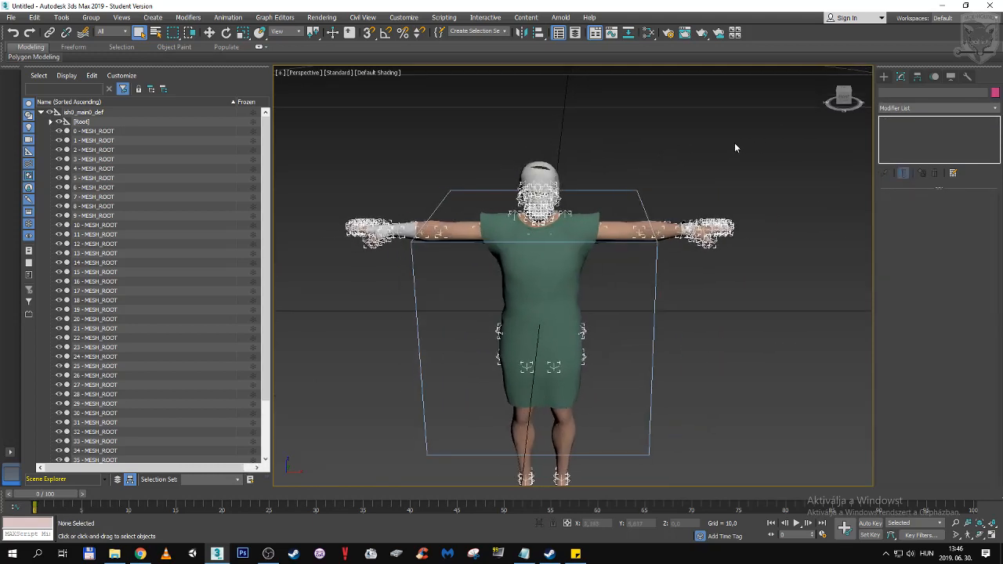
click(575, 554)
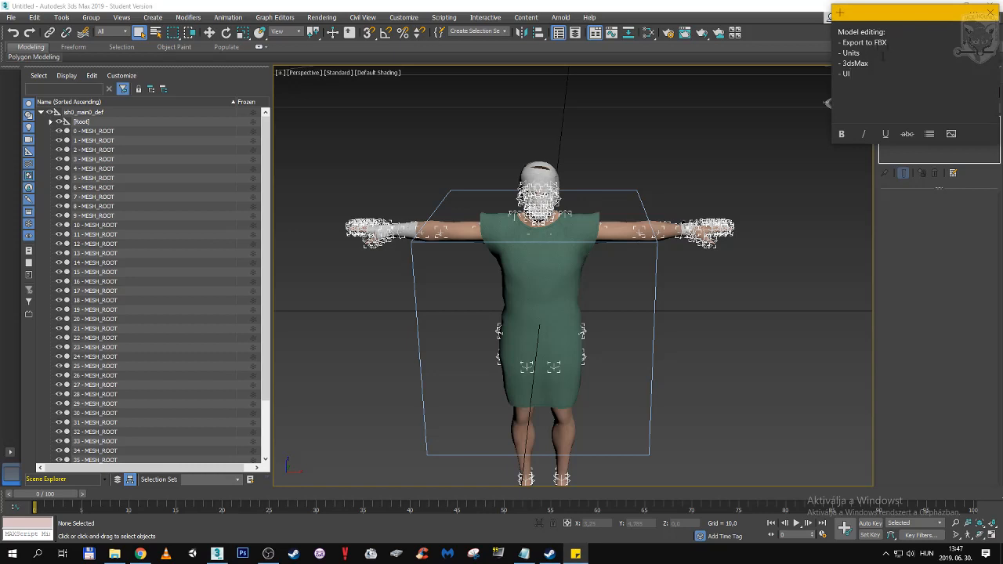
click(734, 7)
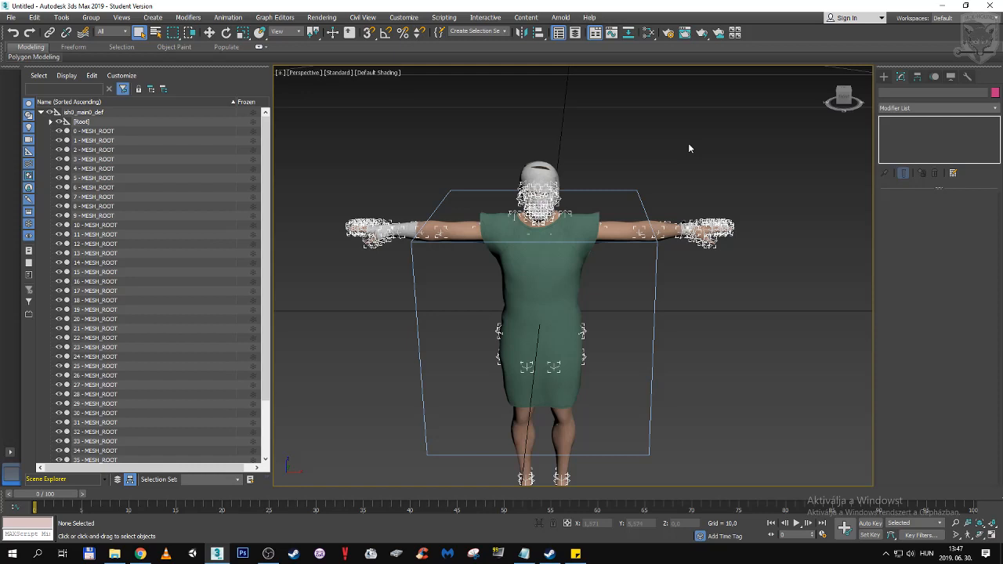
Step: Check the Skin bones of 0 - MESH_ROOT and the chest part 14 - MESH_ROOT, and clear the selection
click(116, 131)
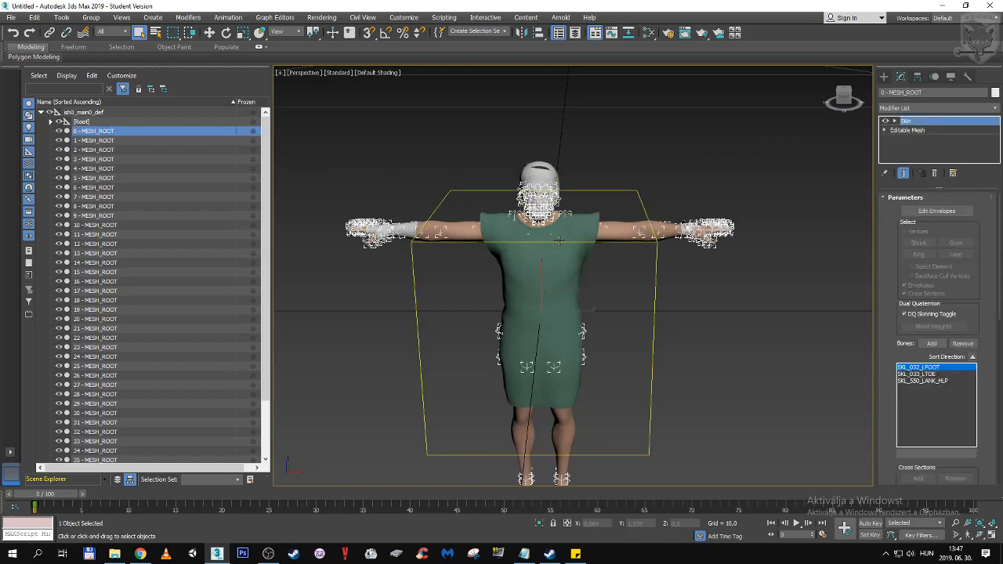
click(562, 275)
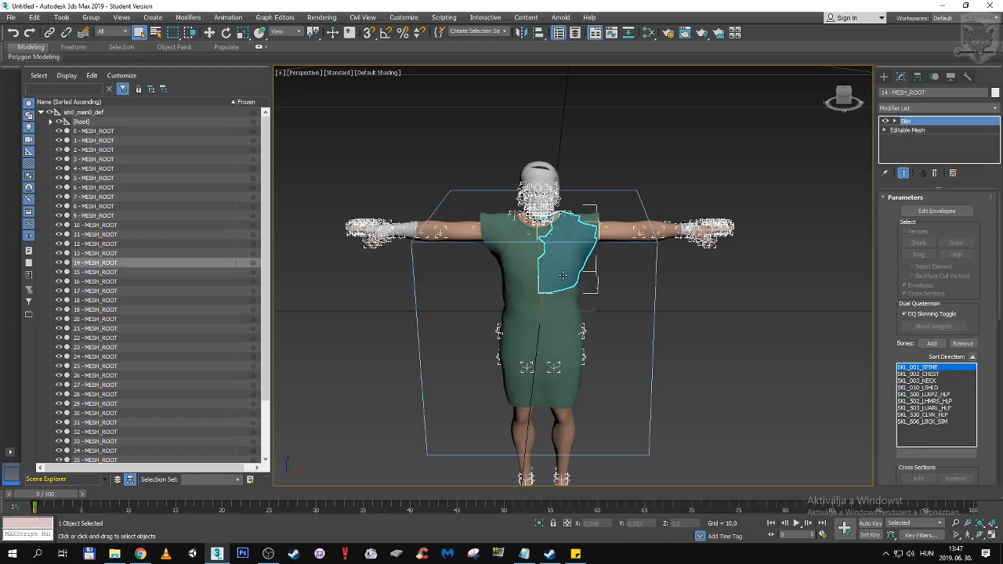
key(ctrl+d)
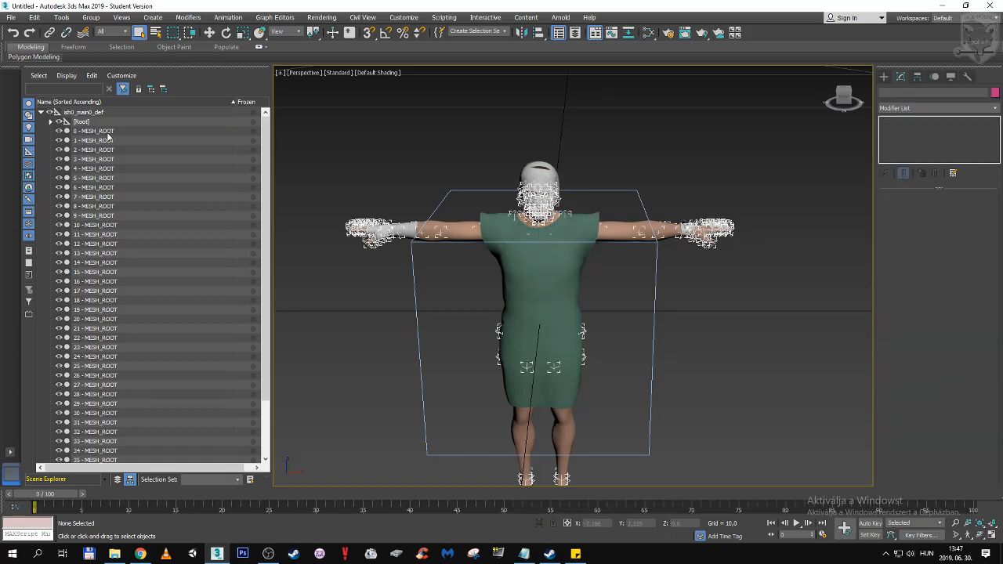
Step: Select the arm mesh 9 - MESH_ROOT and go through its Skin bones from SKL_515_RTNB_HLP up to SKL_002_CHEST
click(94, 216)
middle_drag(308, 183, 449, 168)
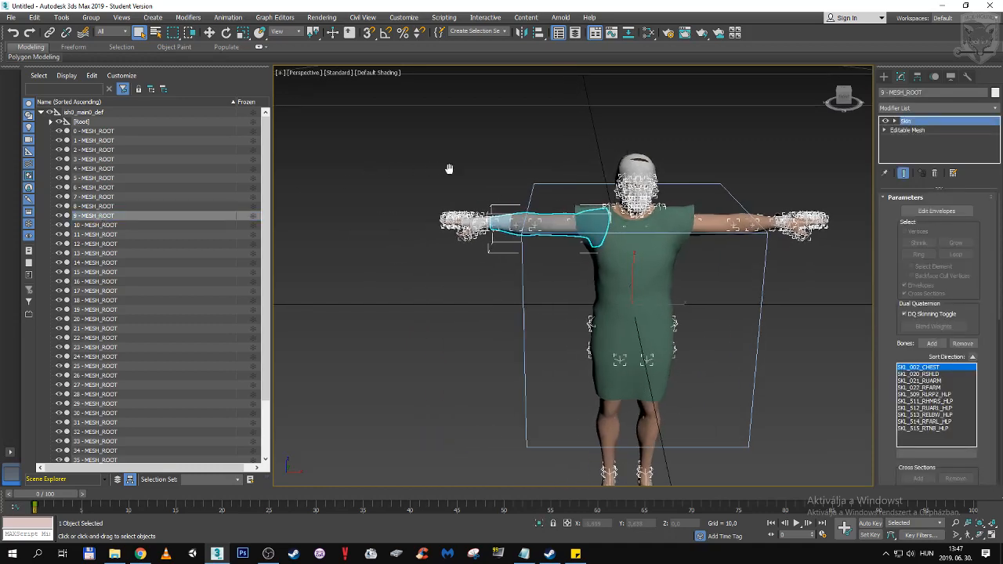
scroll(454, 177, up, 5)
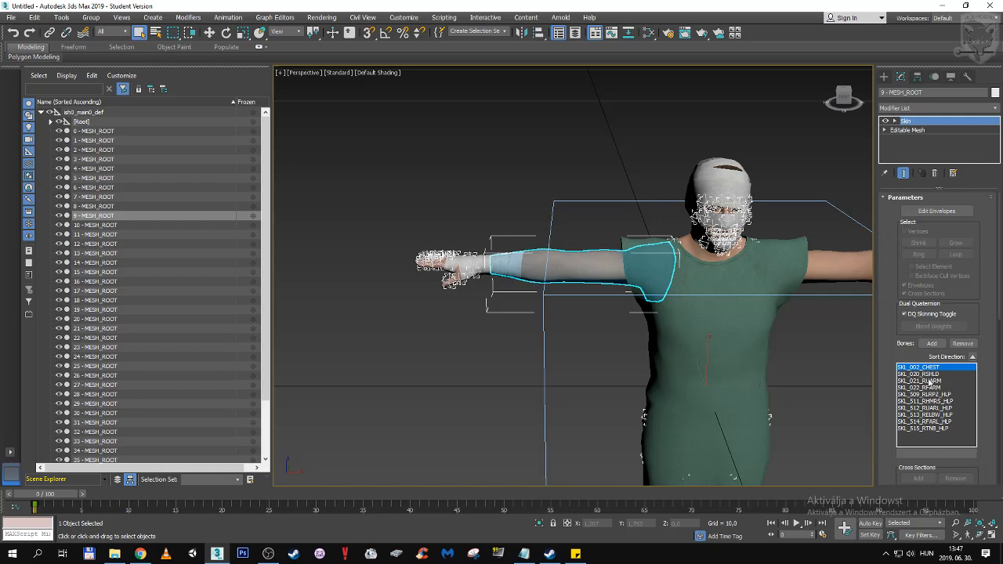
click(935, 427)
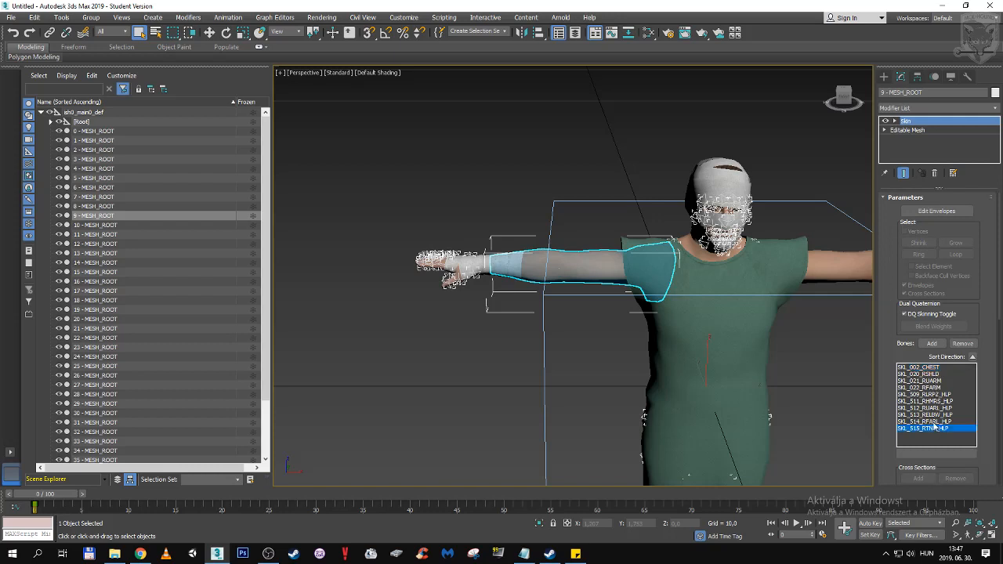
click(933, 422)
click(931, 415)
click(930, 408)
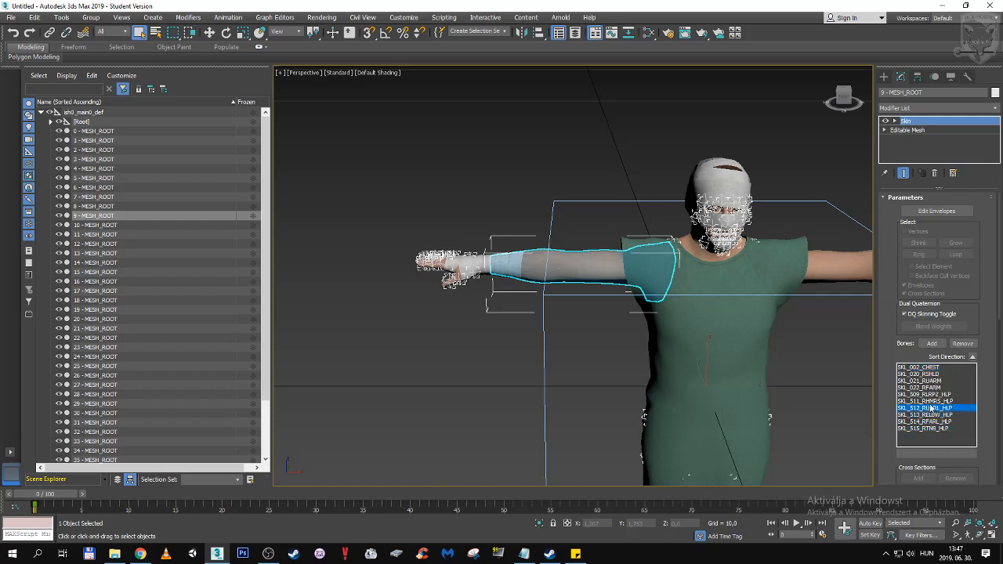
click(930, 401)
click(929, 394)
click(930, 387)
click(930, 382)
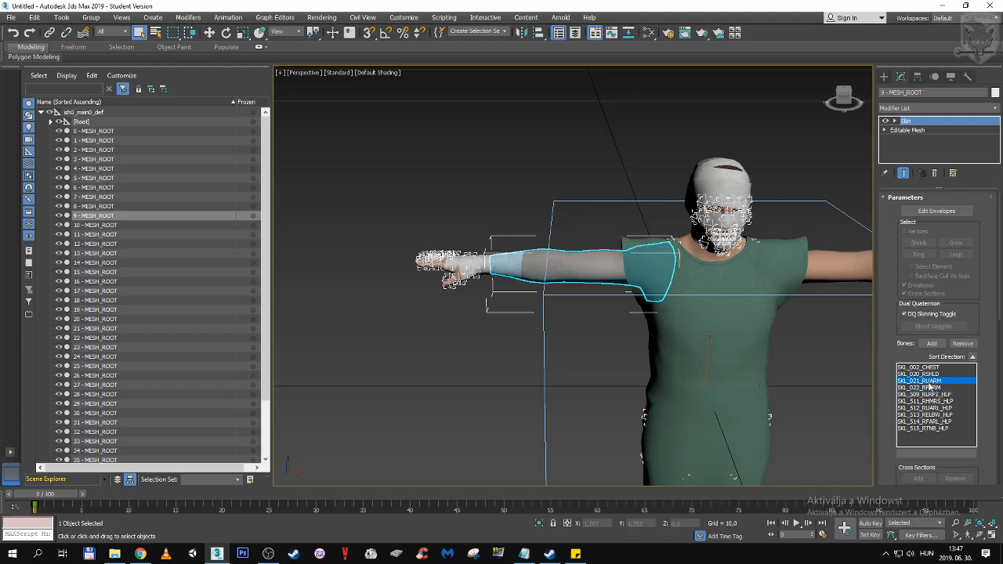
click(926, 369)
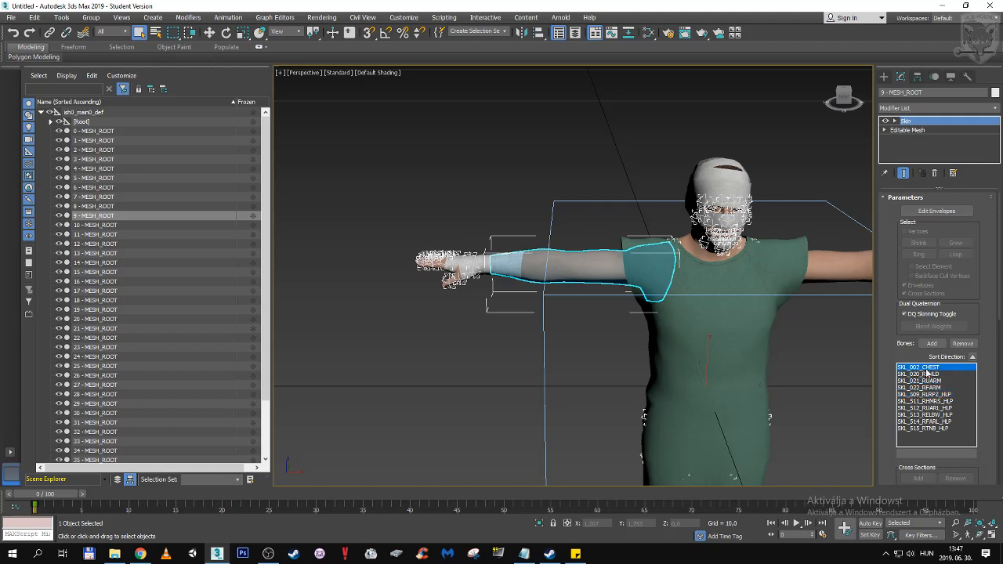
Step: Turn on Edit Envelopes for the arm mesh's Skin and examine the SKL_002_CHEST envelope and weights from an angle
click(937, 211)
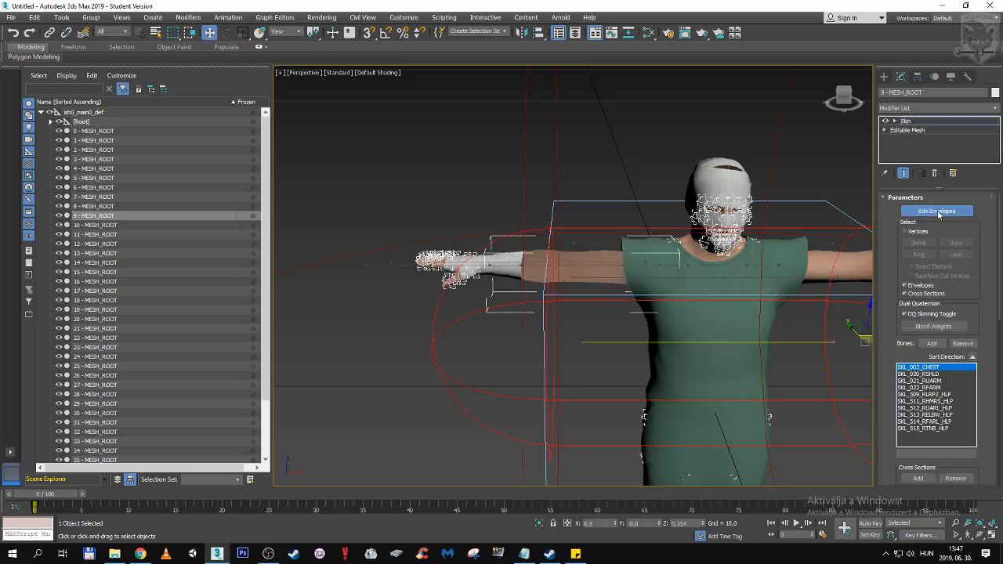
click(980, 535)
drag(602, 320, 542, 296)
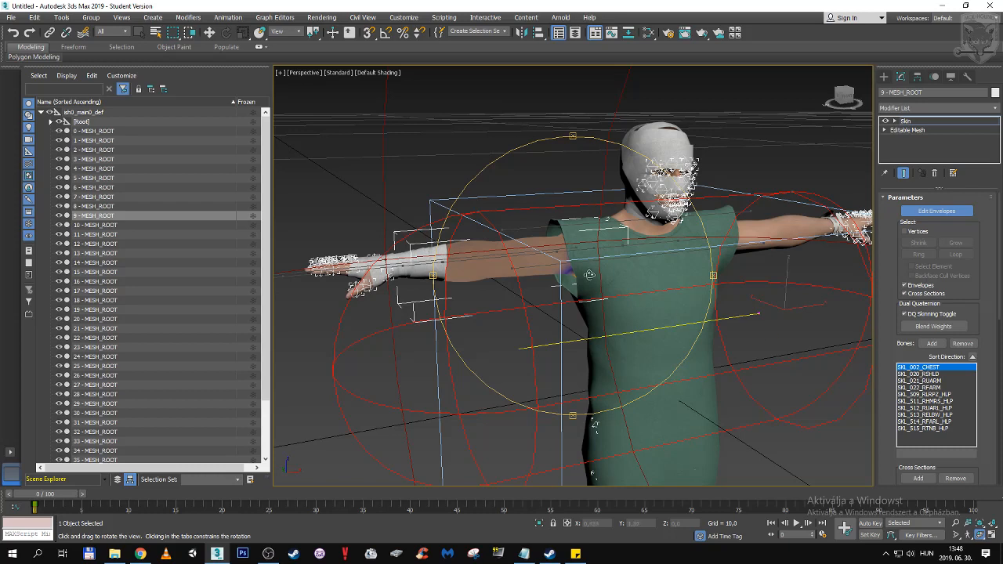
Step: Examine the SKL_021_RUARM envelope and weights on the arm mesh from a higher angle, and turn off Edit Envelopes
click(932, 381)
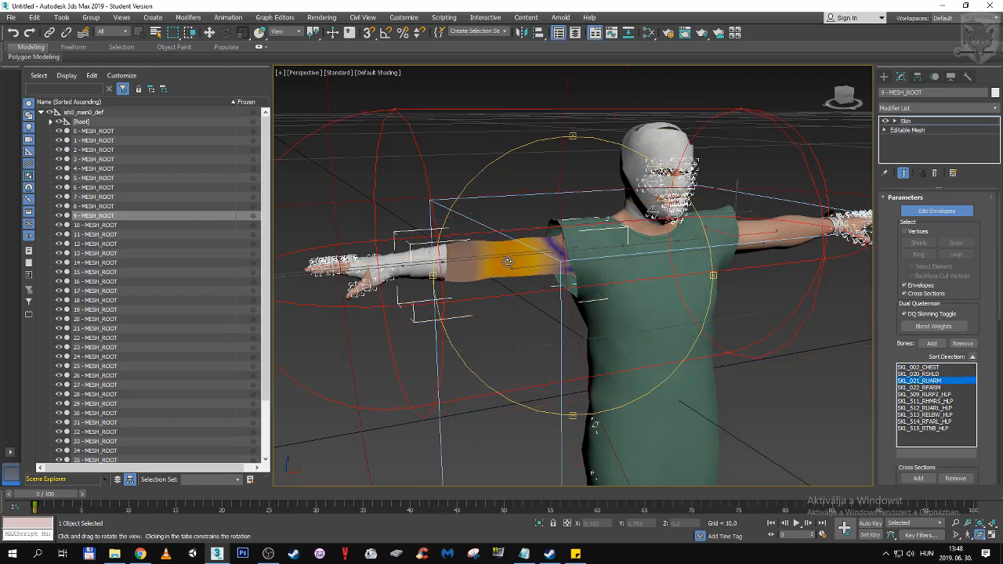
drag(508, 257, 521, 296)
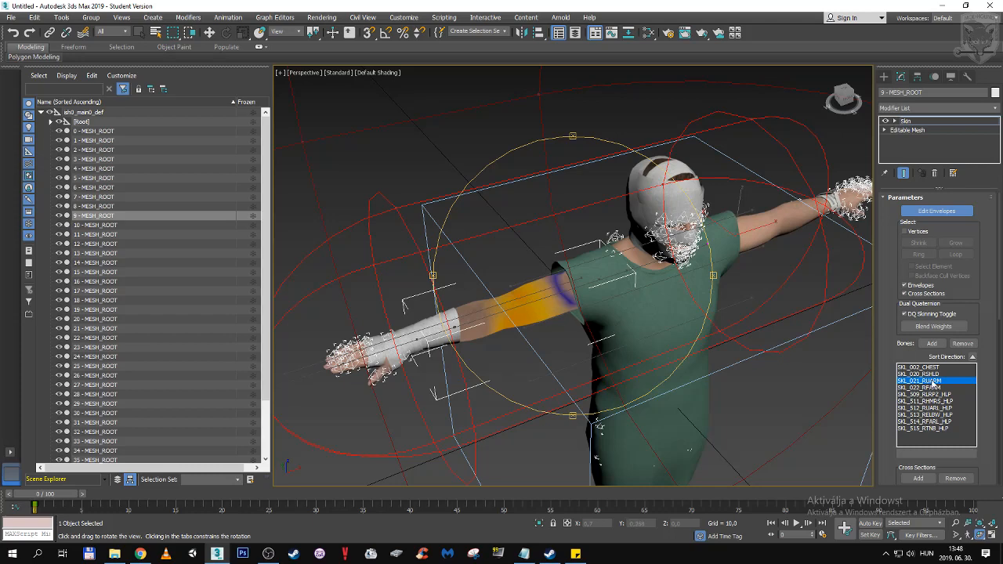
click(937, 211)
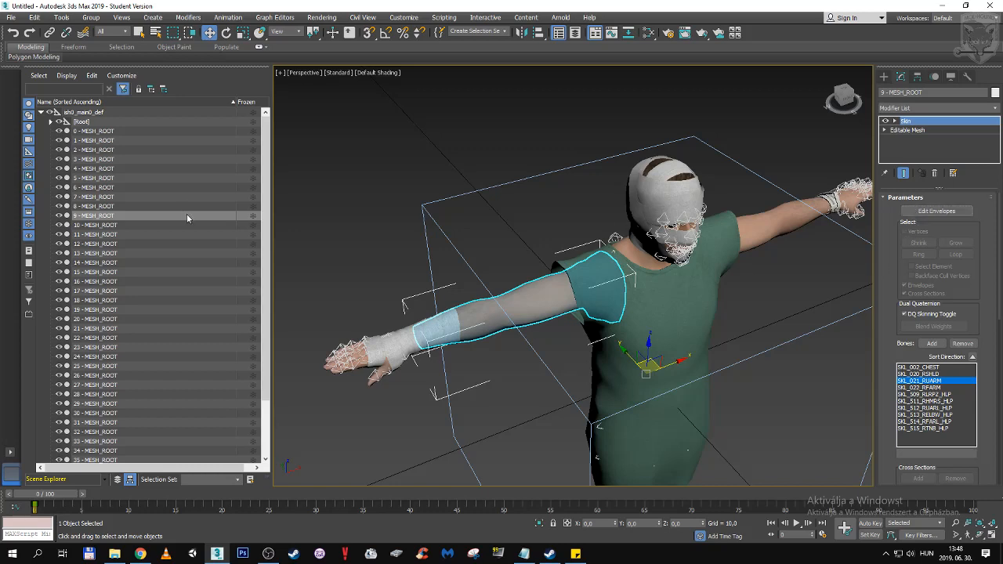
Step: Expand the [Root] bone hierarchy through waist, spine, chest and SKL_020_RSHLD, and select the SKL_021_RUARM bone
click(50, 121)
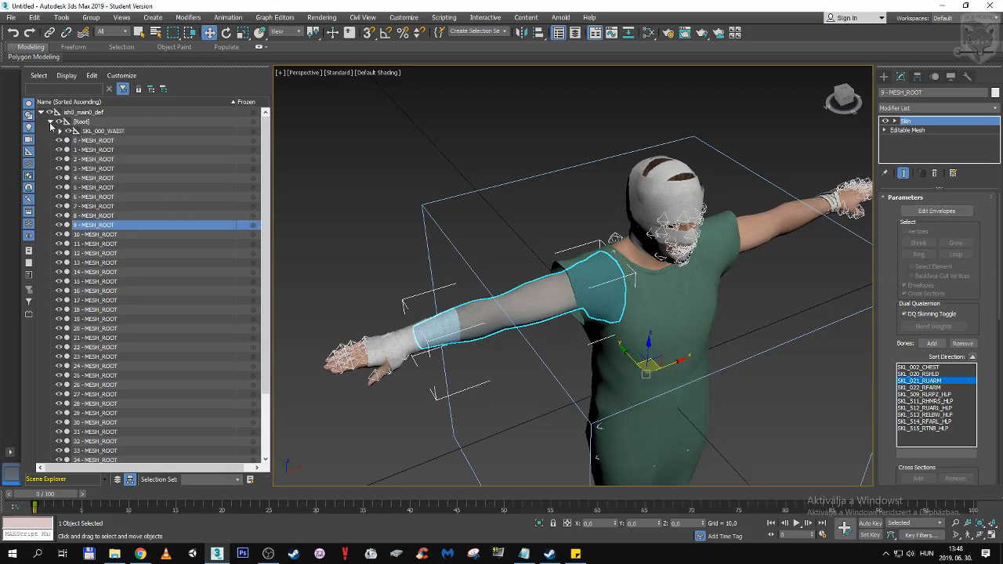
click(59, 131)
click(69, 140)
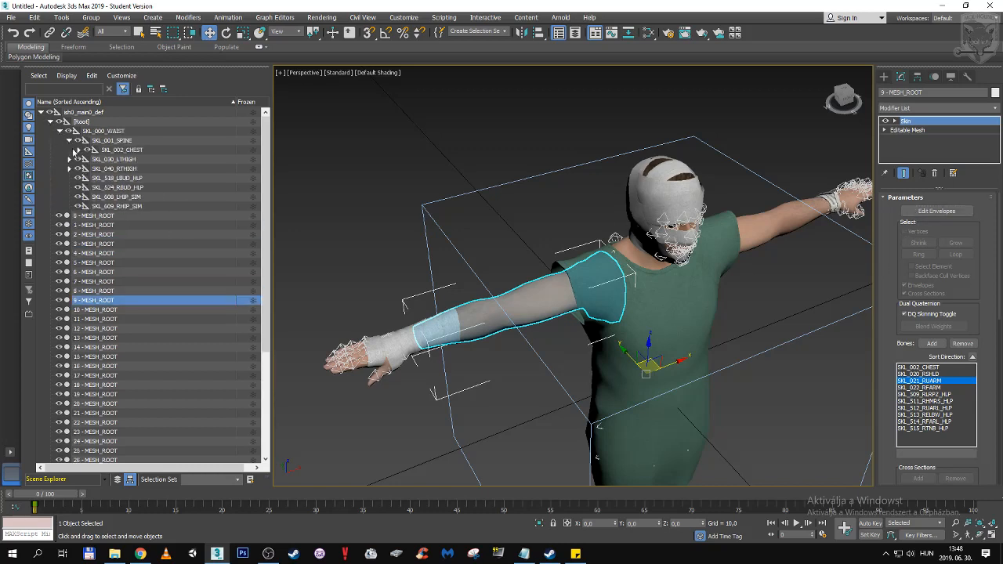
click(79, 149)
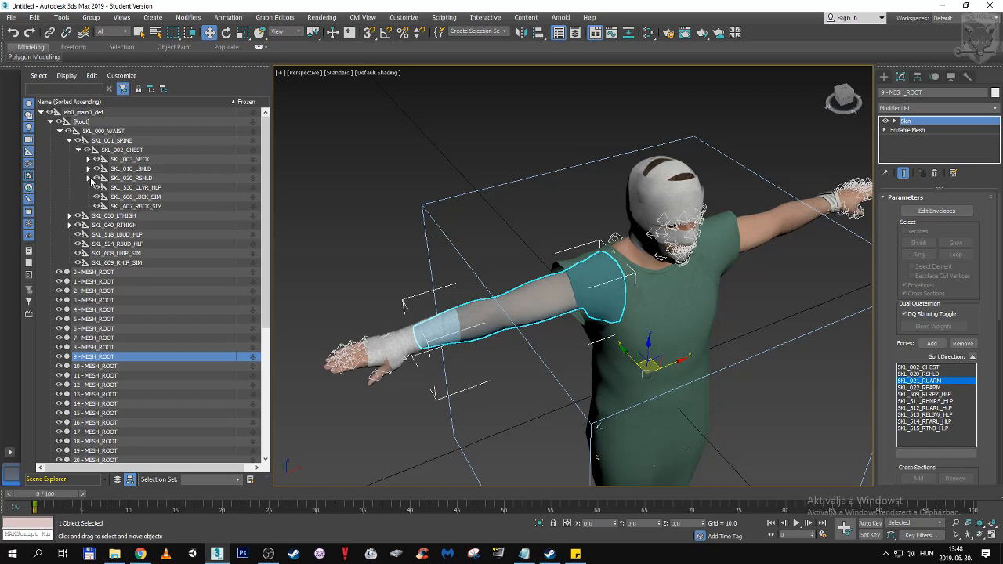
click(88, 178)
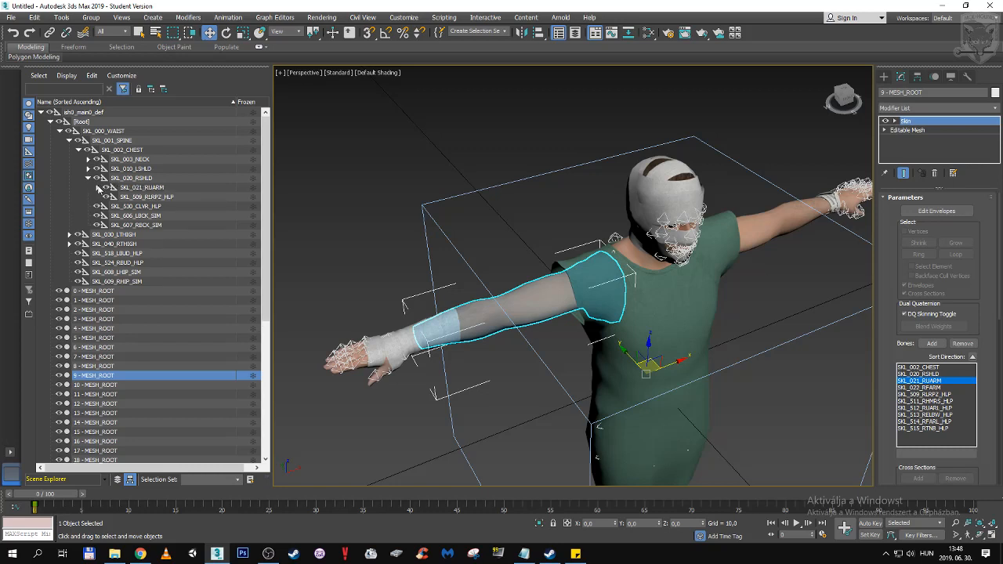
click(98, 188)
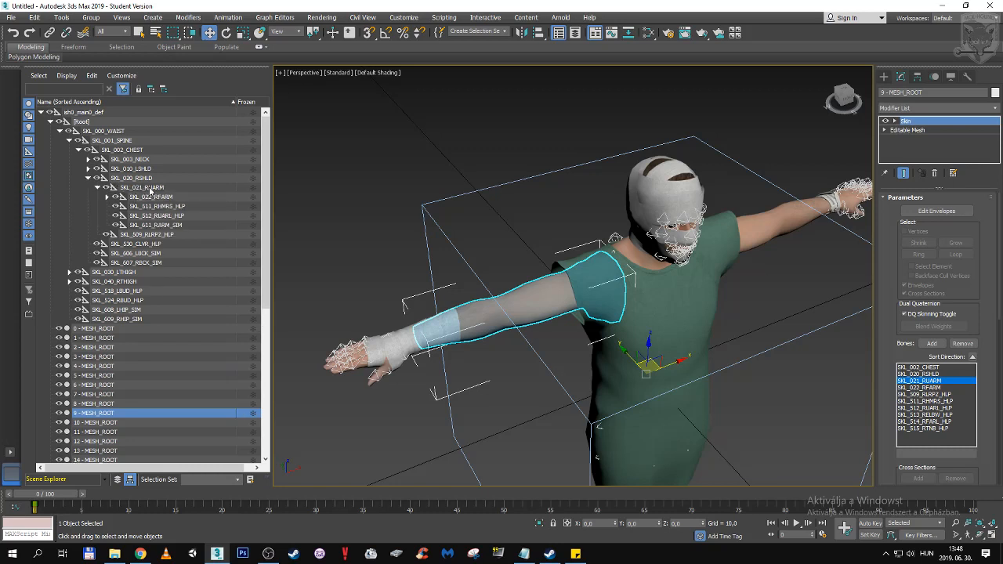
click(142, 189)
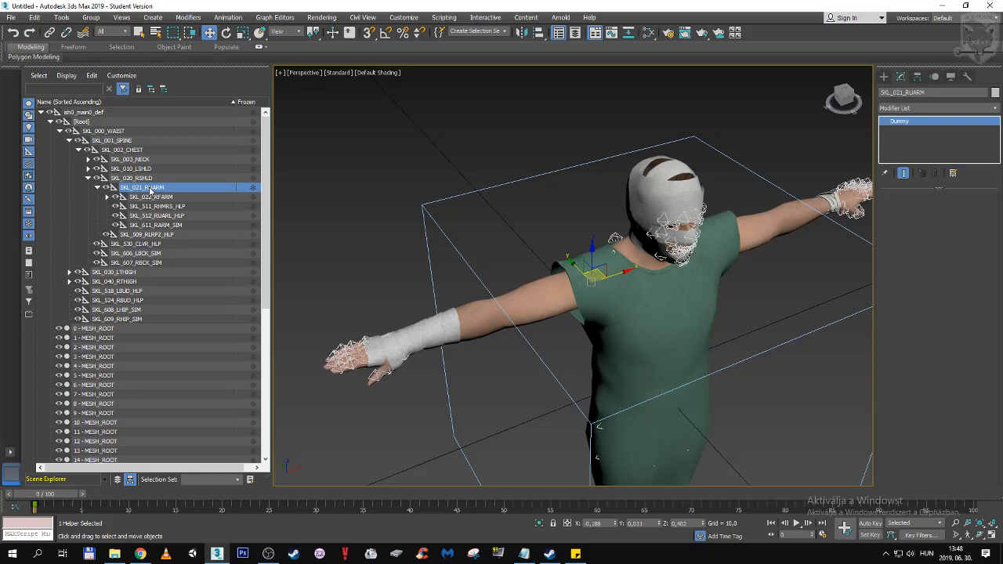
Step: Try rotating the SKL_021_RUARM bone about 34 degrees to lower the arm, and undo the rotation
click(974, 534)
drag(638, 339, 615, 302)
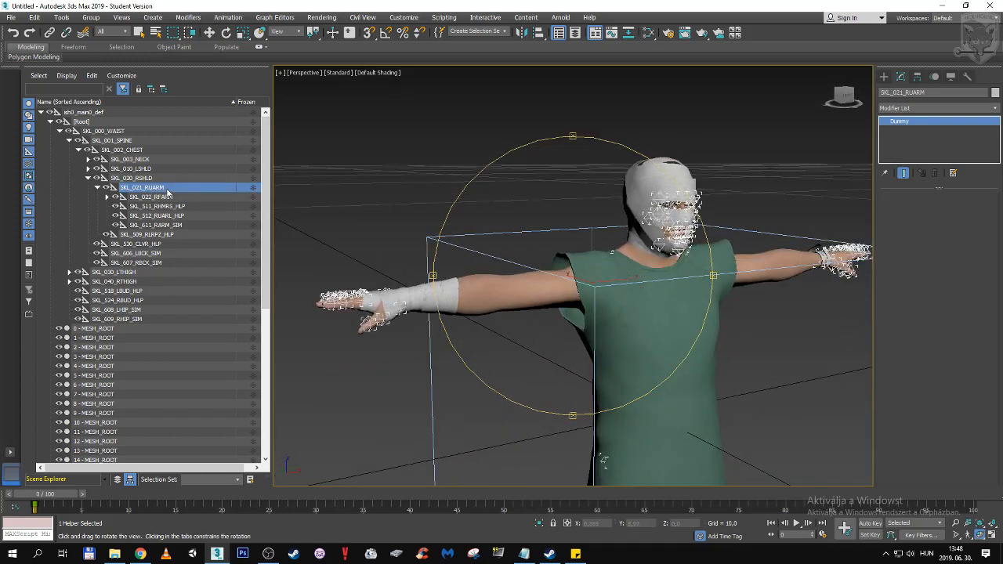
click(167, 190)
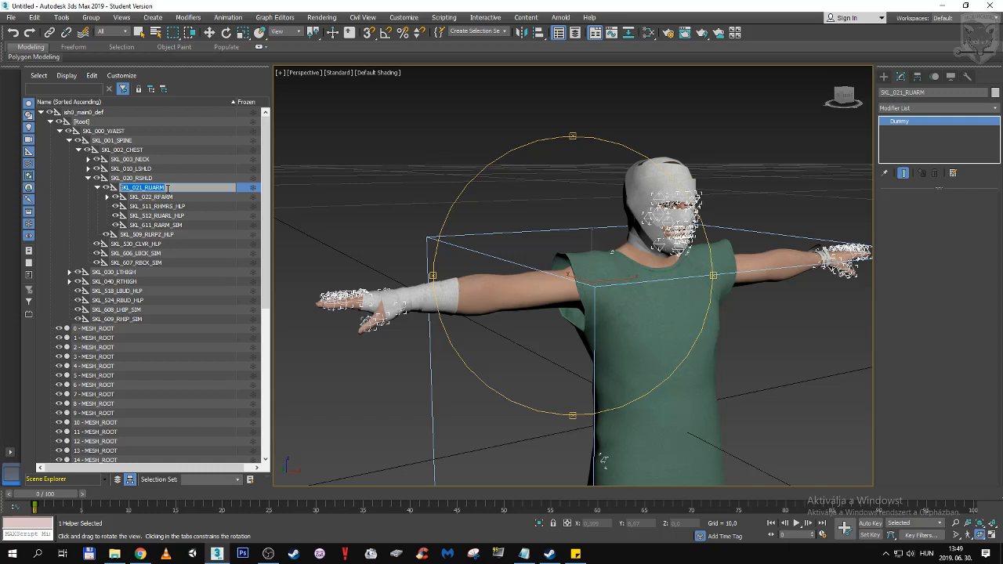
click(152, 216)
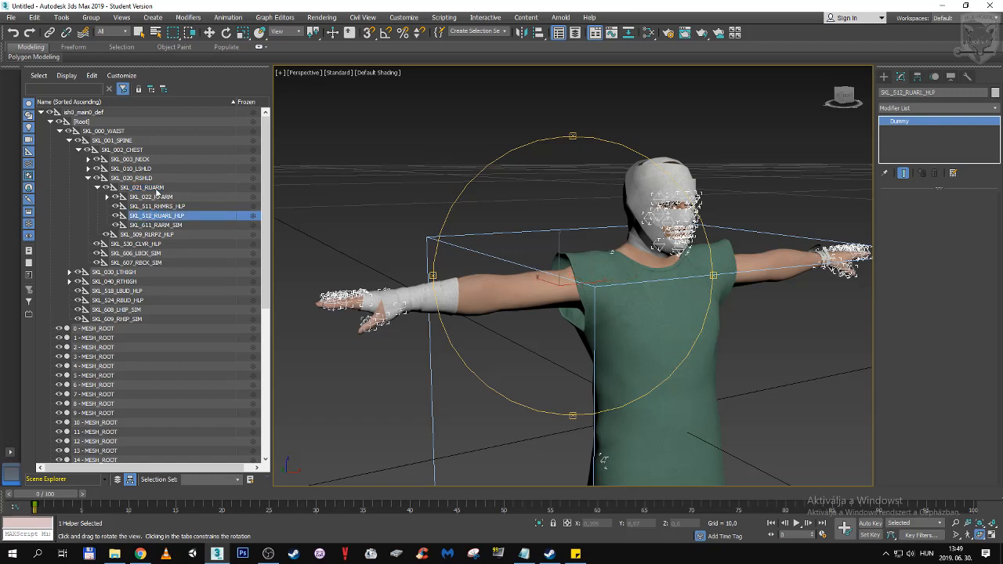
click(155, 188)
click(225, 32)
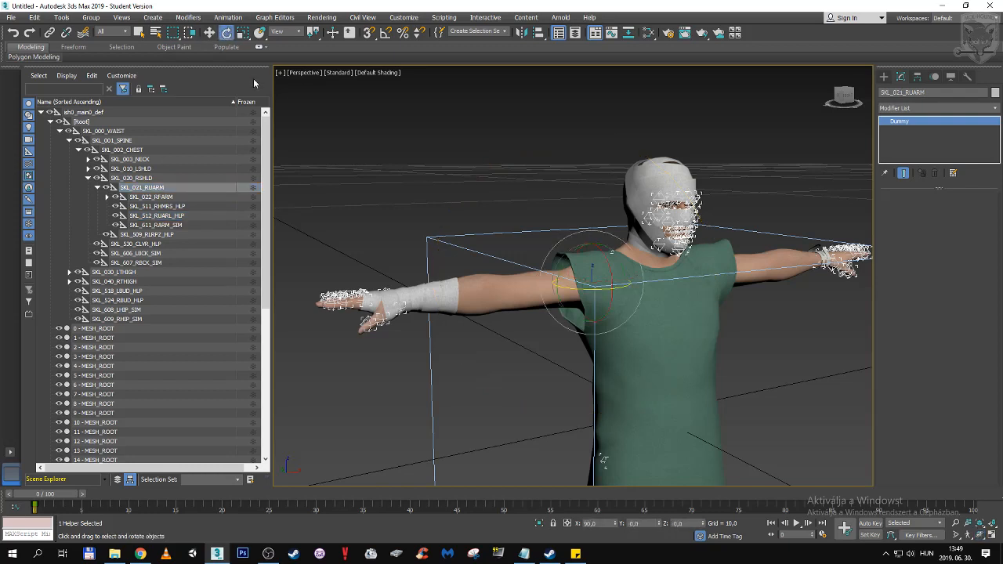
drag(562, 256, 546, 288)
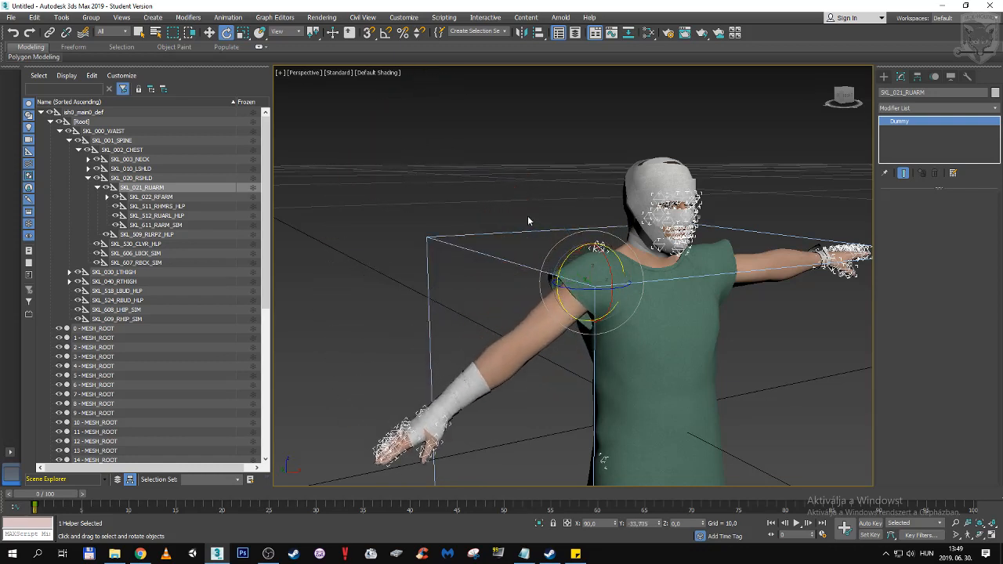
click(35, 17)
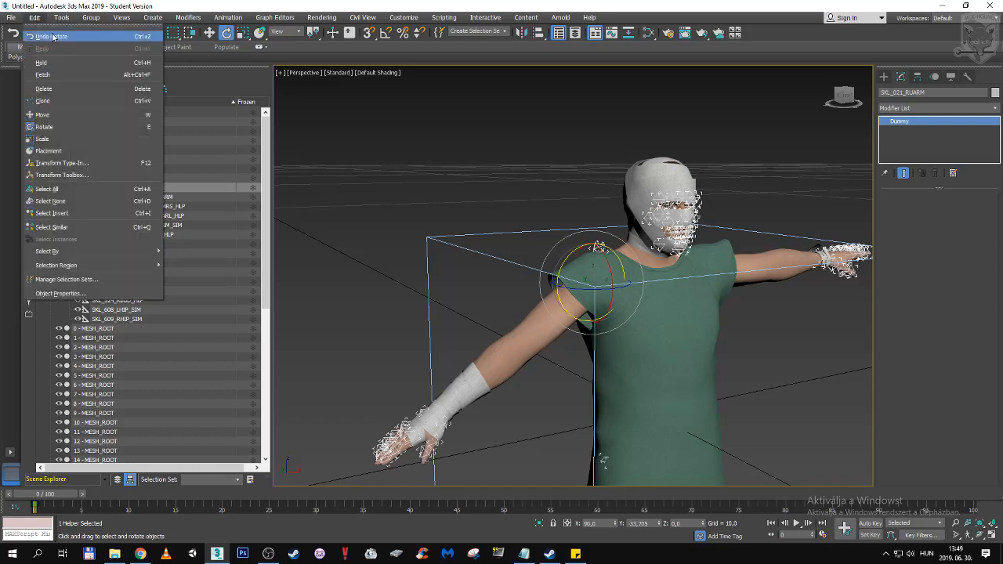
click(52, 36)
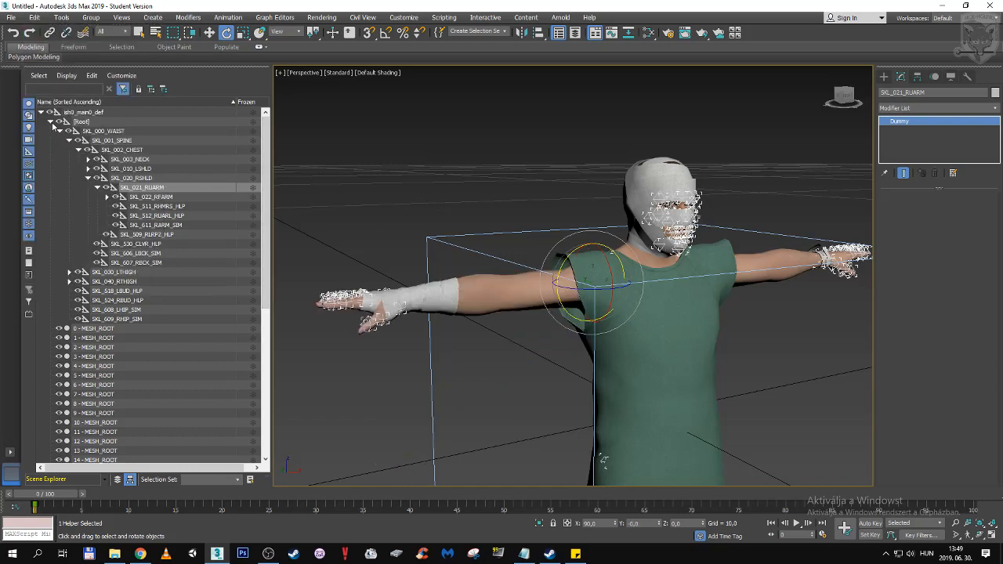
Step: Collapse the expanded bone branches in the hierarchy back to SKL_000_WAIST under [Root]
click(51, 122)
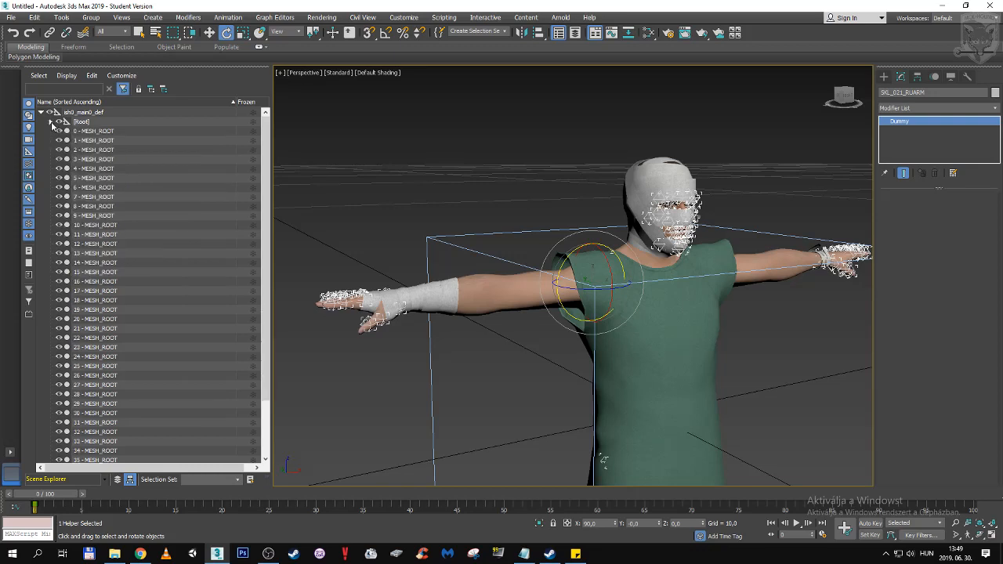
click(50, 122)
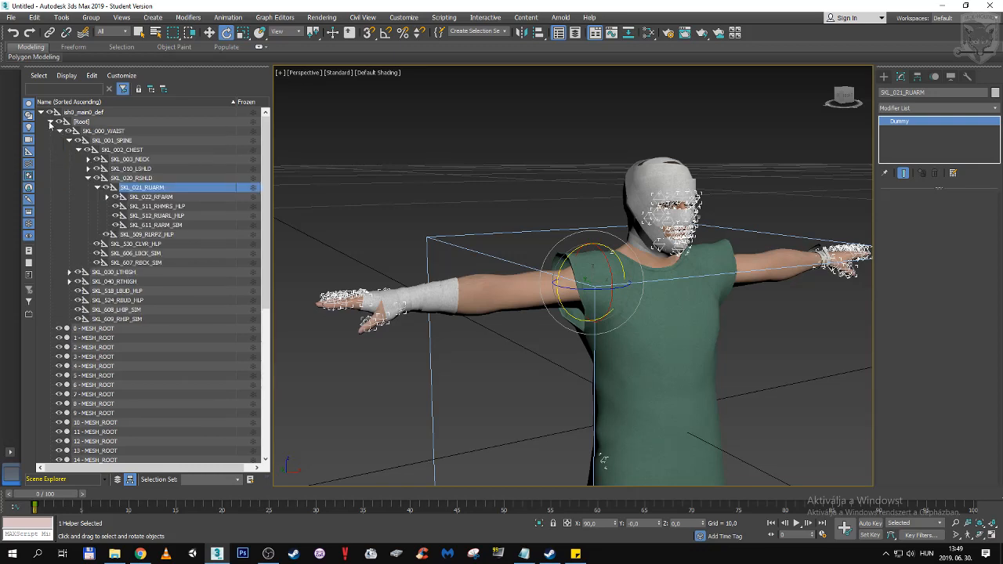
click(97, 191)
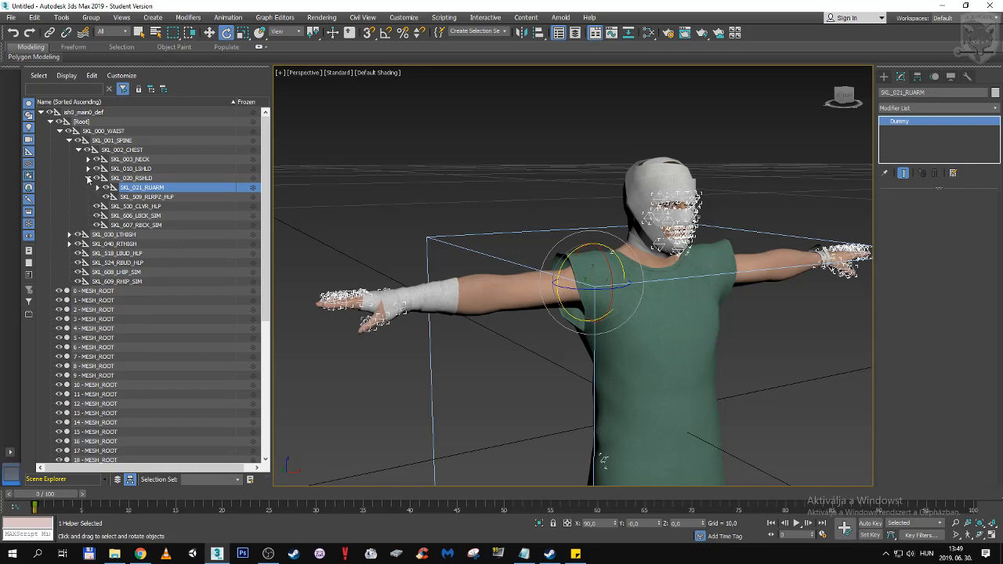
click(88, 177)
click(268, 553)
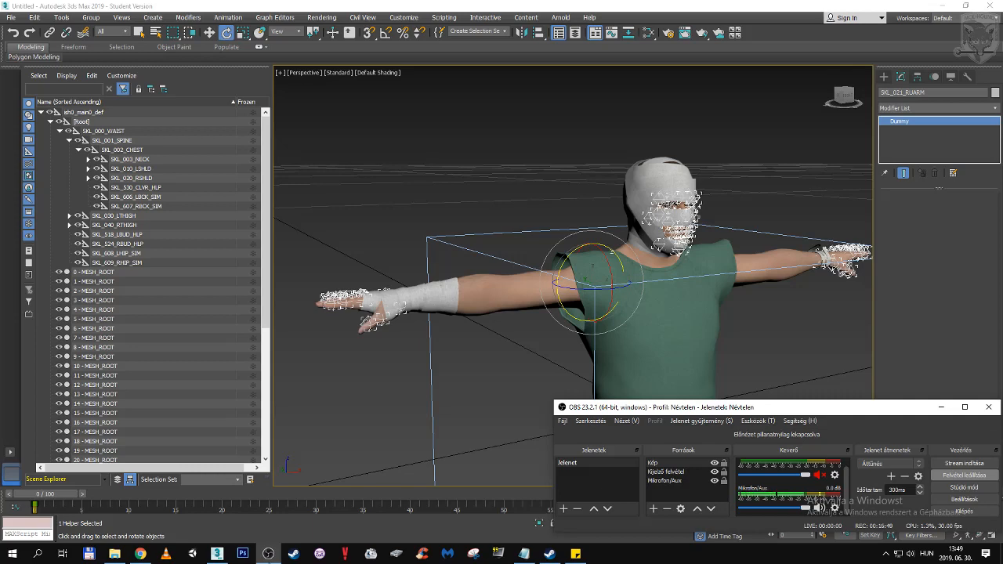
click(268, 553)
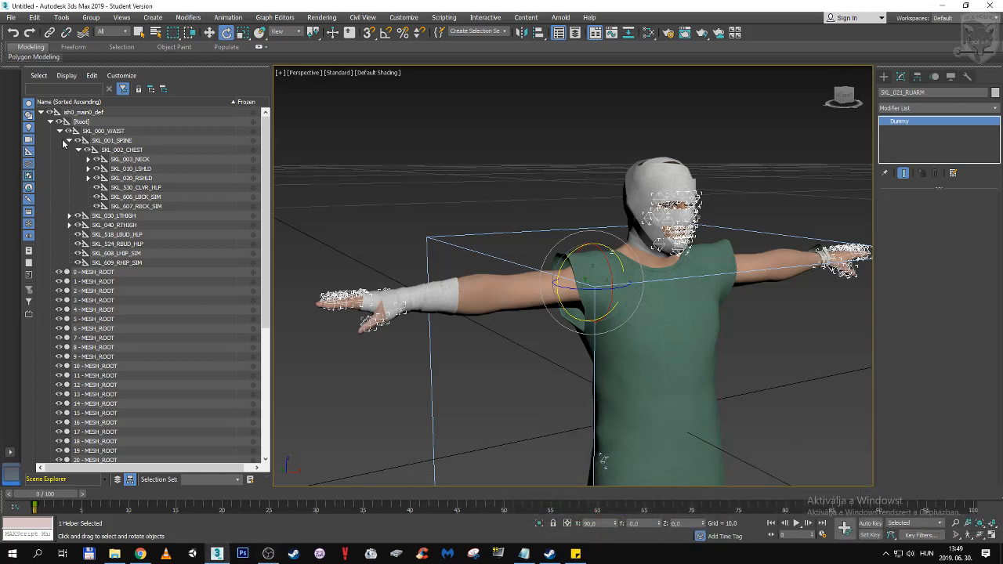
click(60, 133)
Step: Identify the two head bandage meshes on the model and hide 39 - 8c950cf7f1c8 and 38 - 8c950cf7f1c8
middle_drag(533, 184, 443, 181)
key(q)
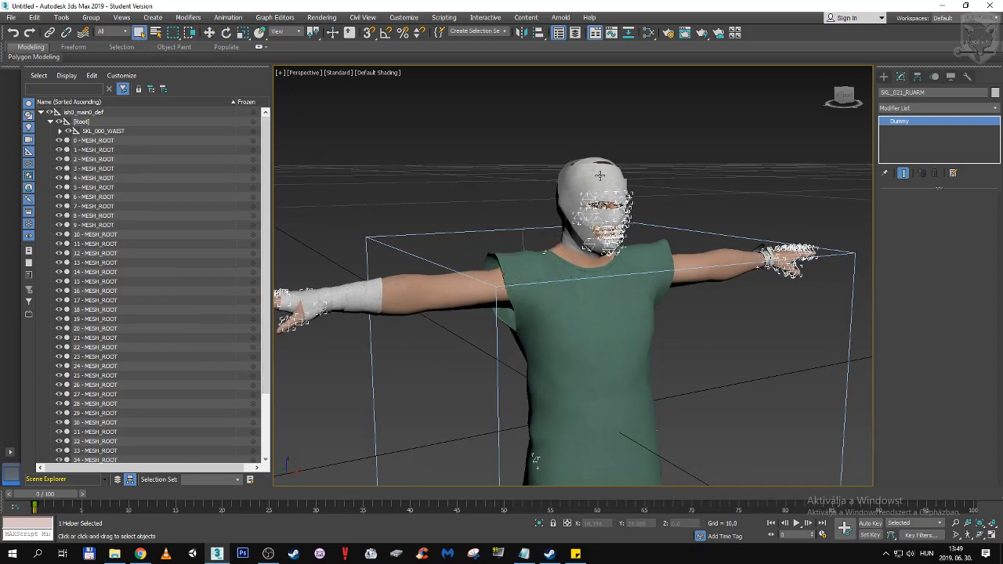
middle_drag(575, 171, 488, 206)
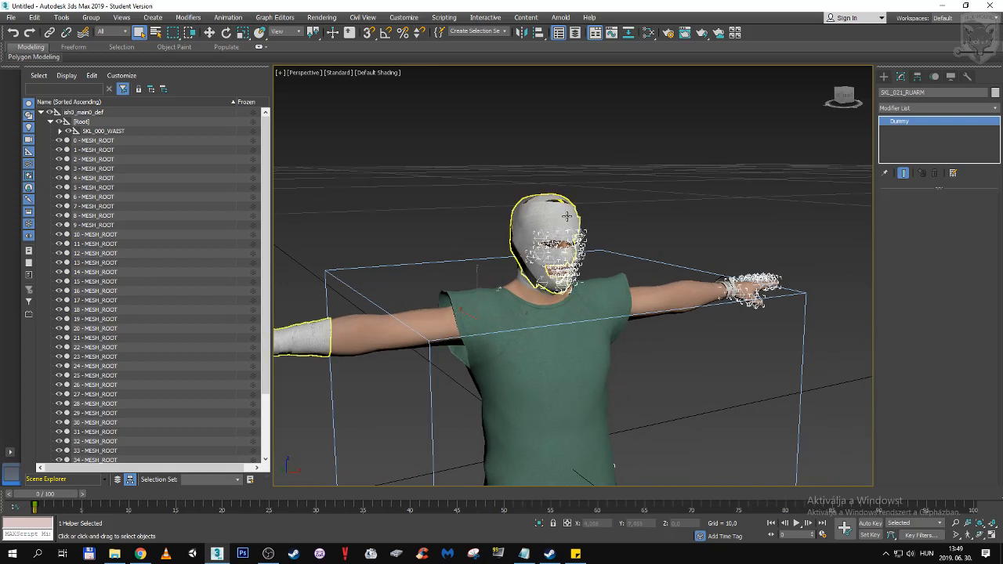
scroll(540, 235, up, 4)
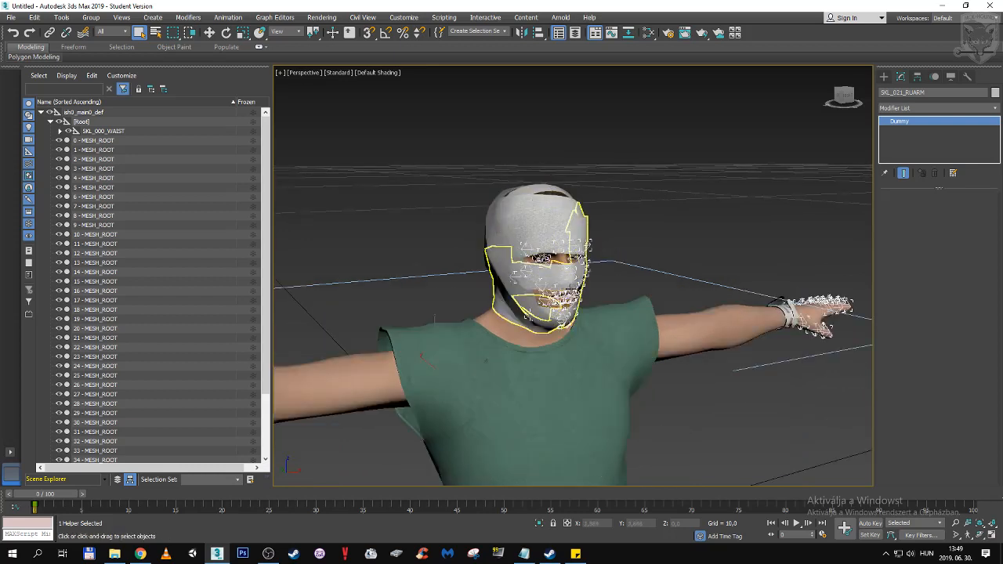
click(526, 213)
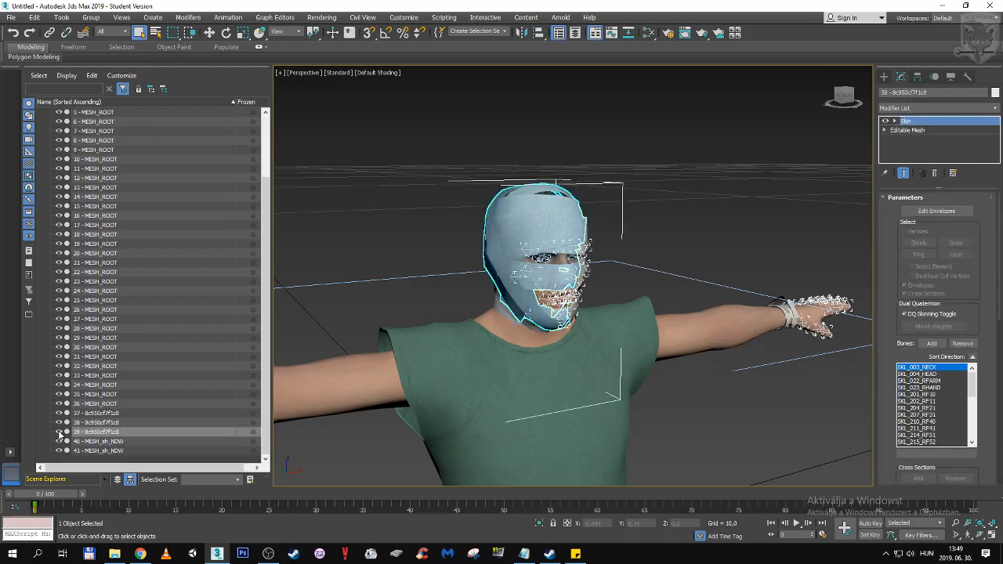
click(59, 431)
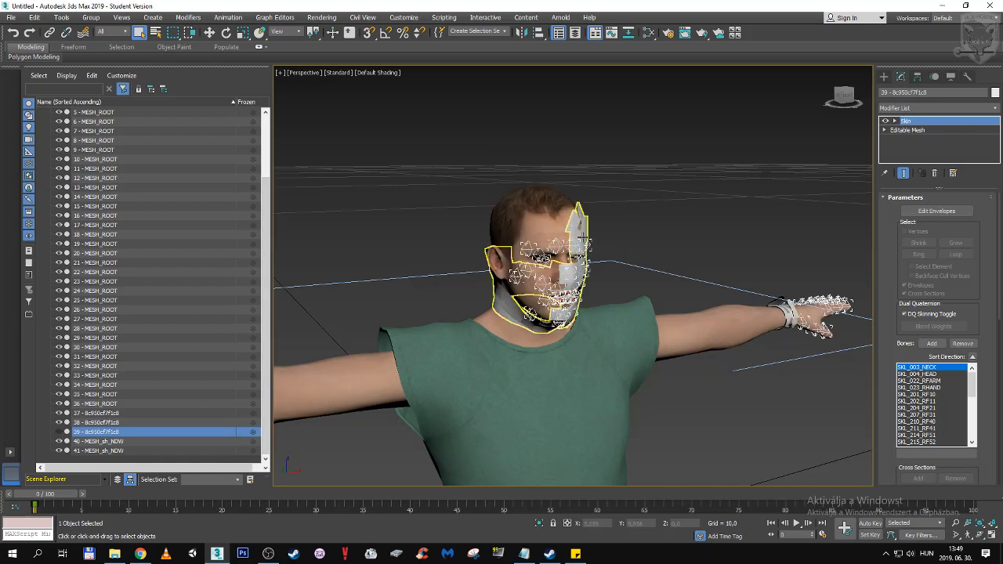
click(590, 246)
click(60, 424)
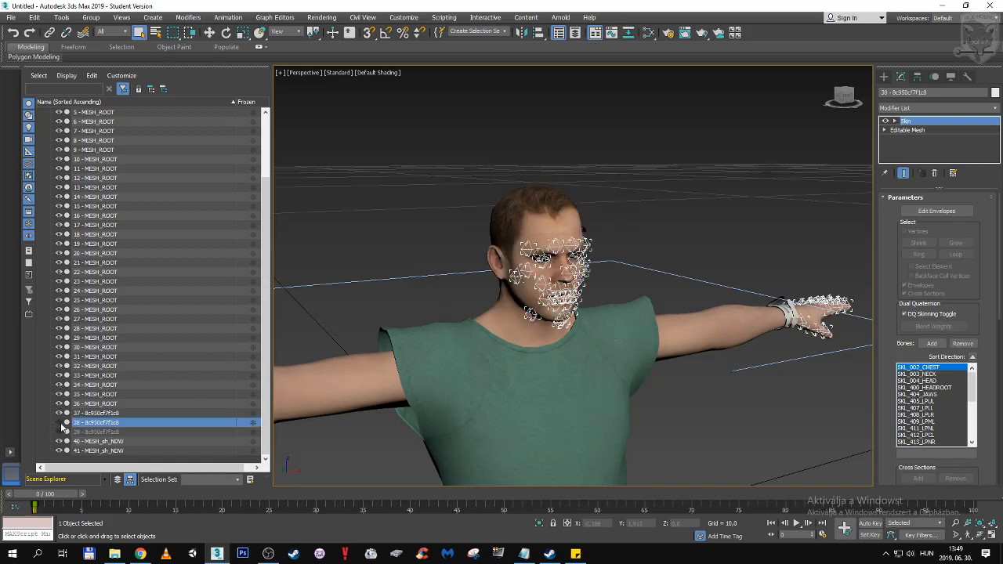
Step: Select [Root] together with all its child nodes and hide the skeleton helpers
scroll(165, 205, up, 2)
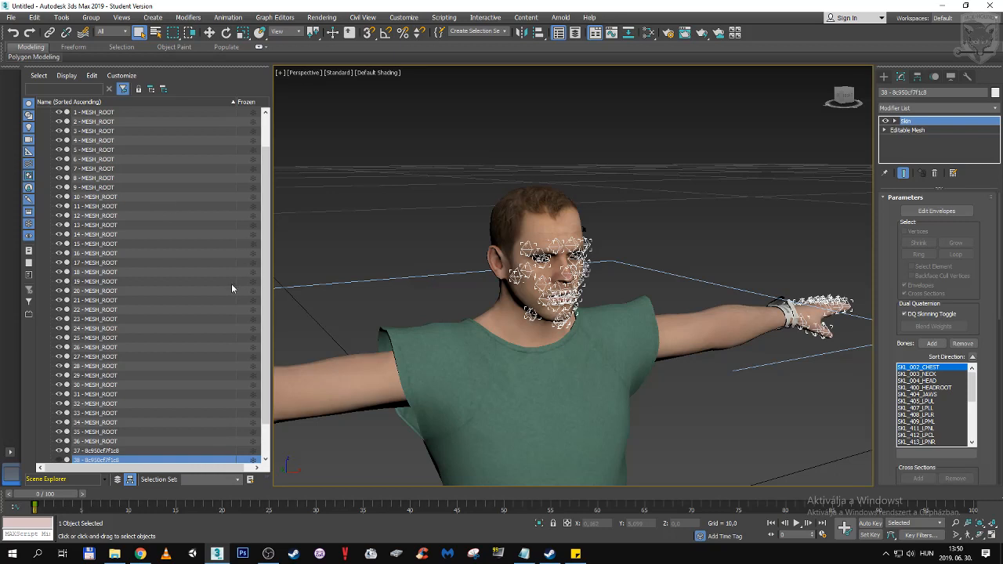
scroll(174, 270, up, 2)
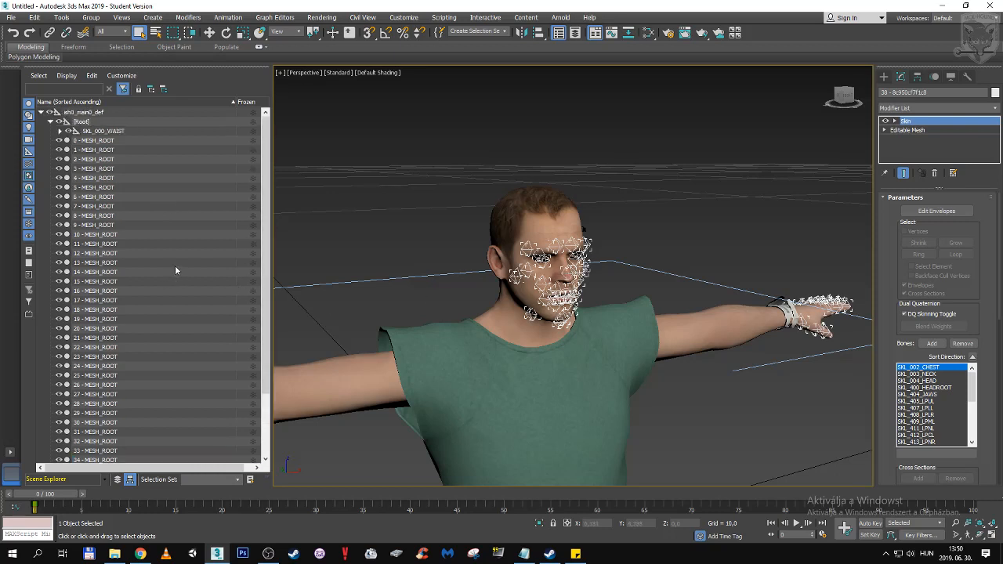
click(105, 123)
right_click(105, 125)
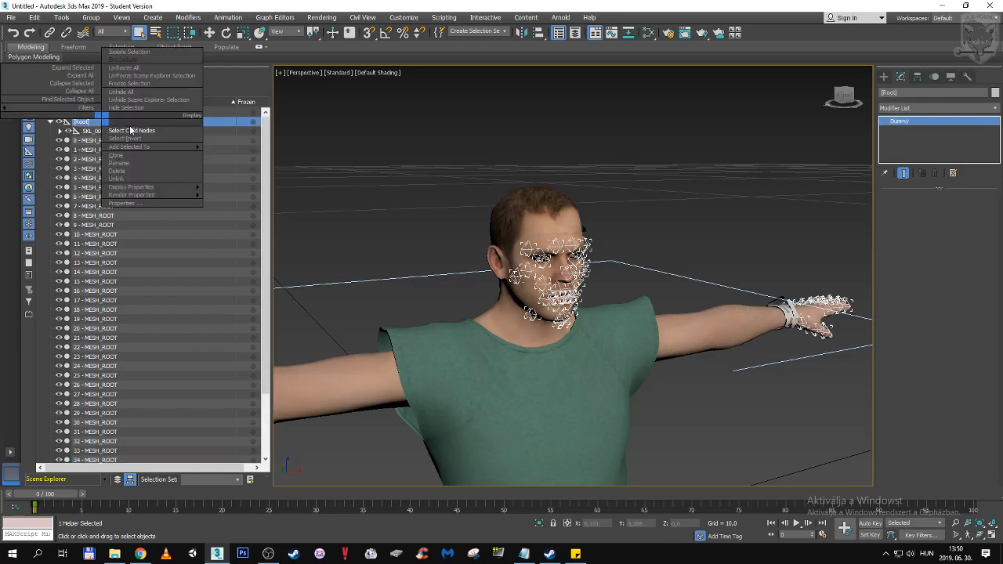
click(131, 130)
click(62, 123)
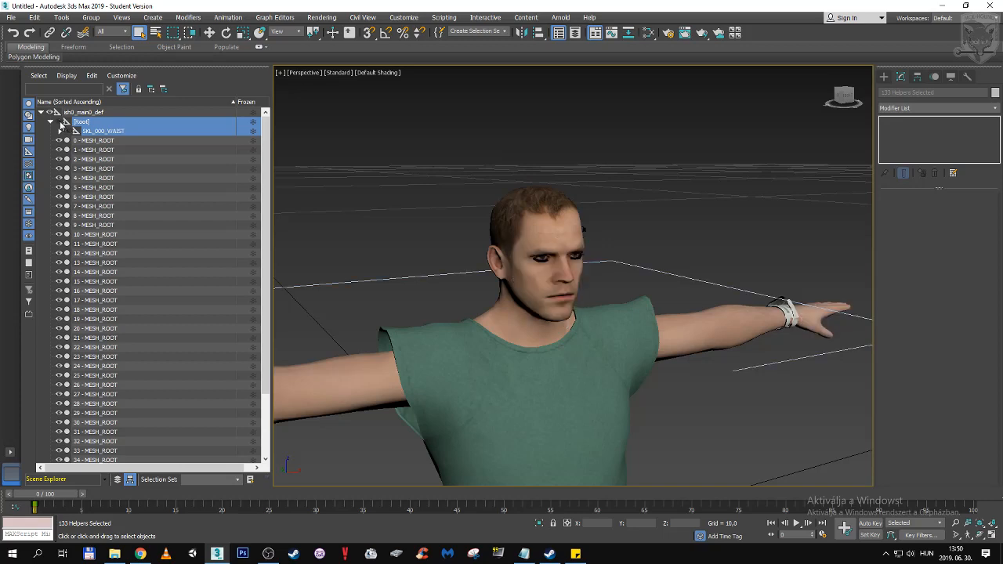
Step: Examine the figure's uncovered head and arms from the side and from farther away
click(979, 534)
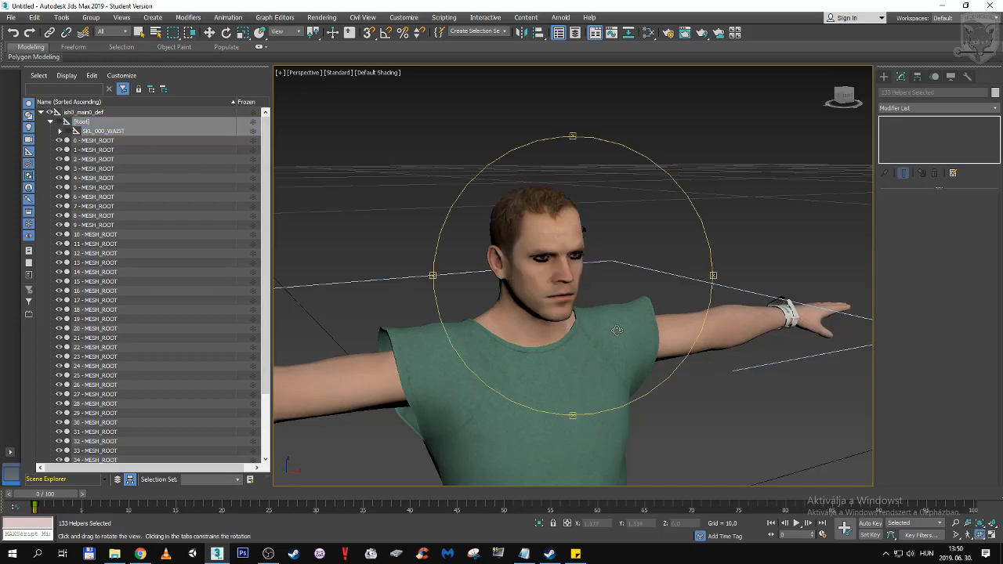
drag(617, 331, 639, 328)
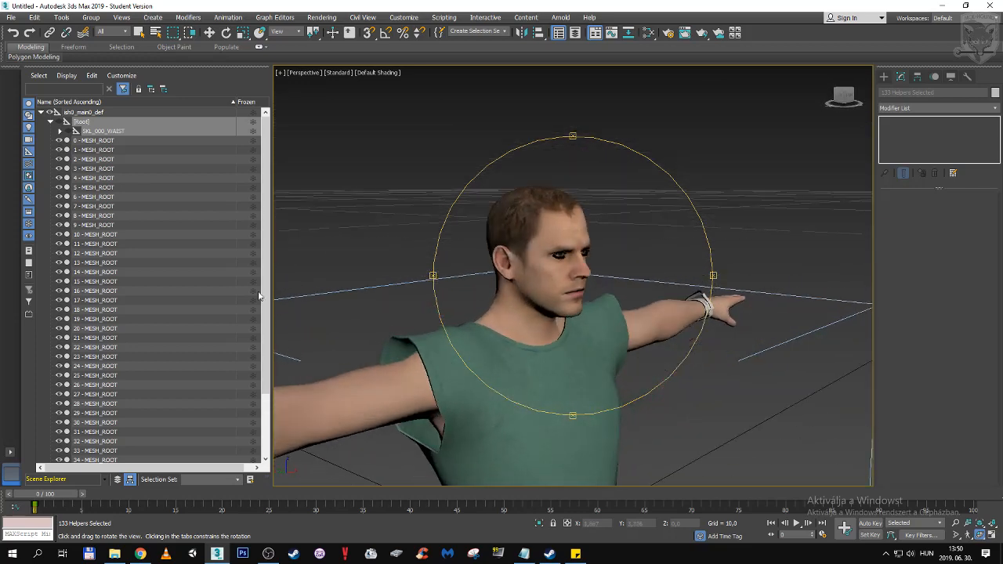
scroll(142, 280, down, 3)
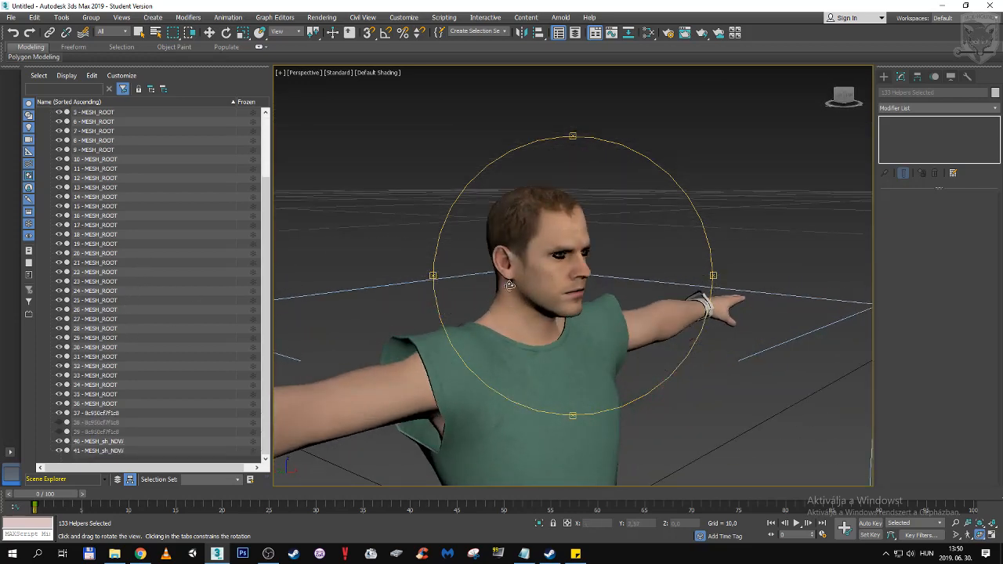
middle_drag(332, 325, 353, 316)
scroll(352, 316, down, 4)
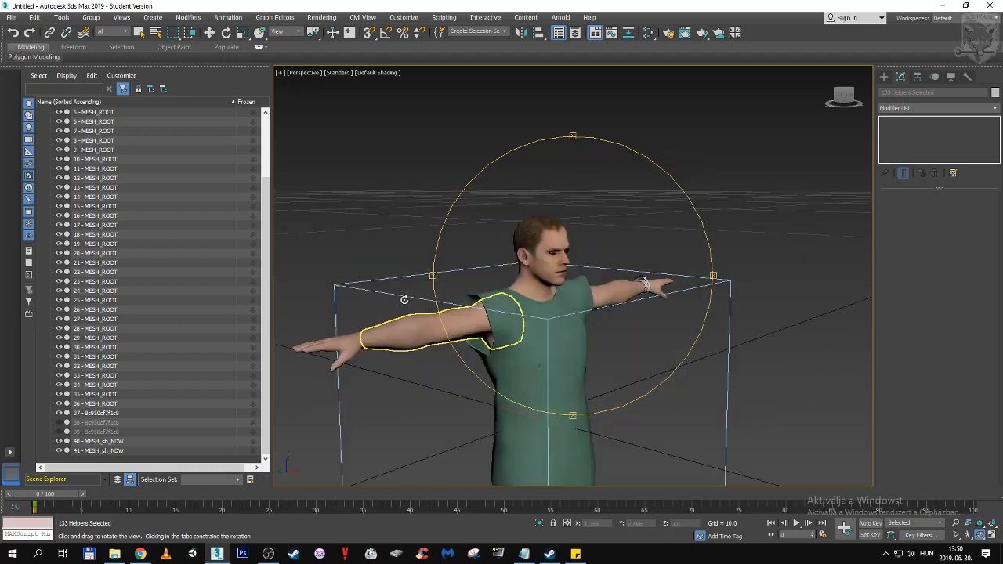
Step: Select the bandage mesh 39 - 8c950cf7f1c8 and unhide it on the figure's head and forearm
drag(412, 291, 450, 289)
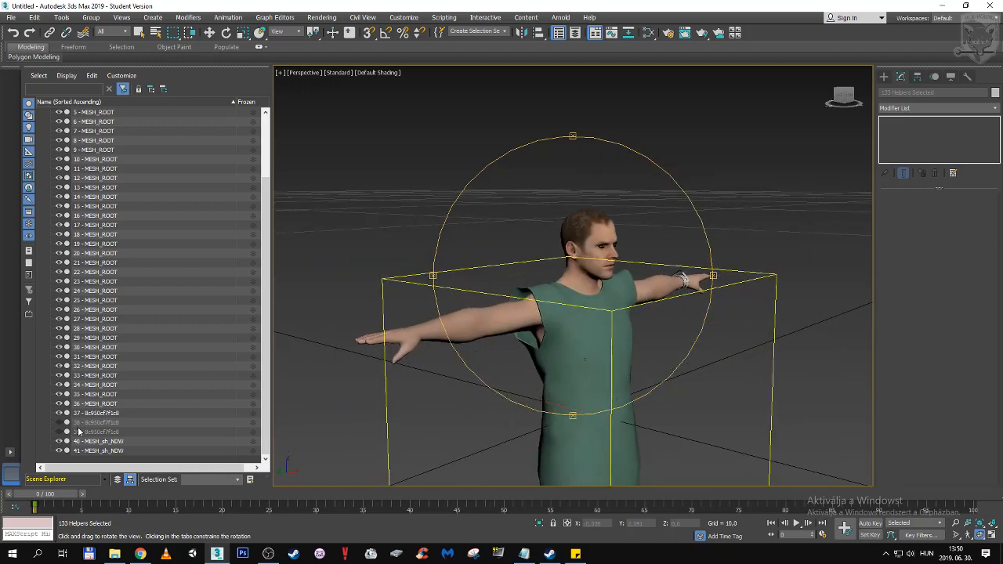
click(85, 432)
click(59, 432)
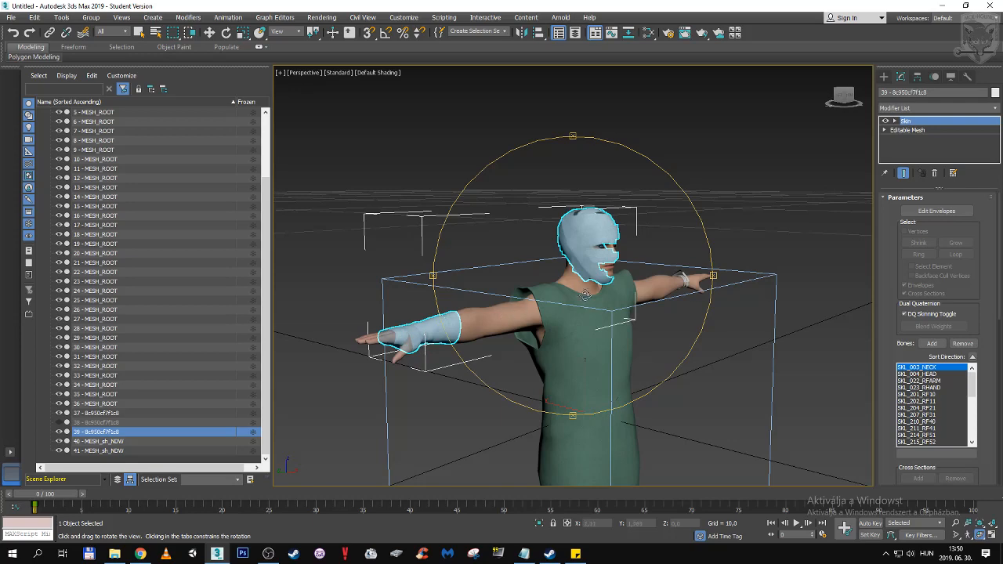
drag(597, 297, 352, 326)
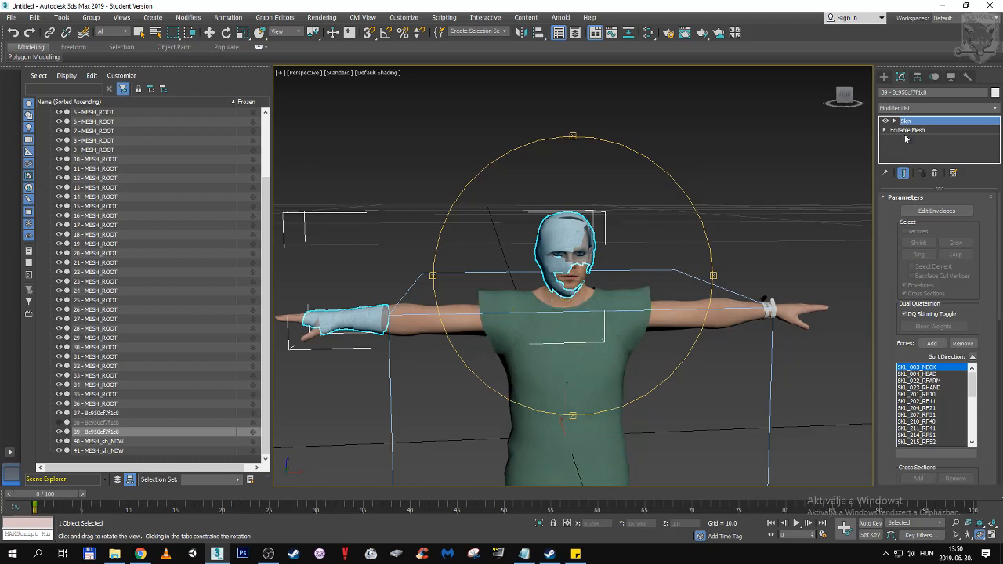
Step: Select the head bandage faces of 39 - 8c950cf7f1c8 at the Editable Mesh face level and delete them, keeping the forearm bandage
click(906, 131)
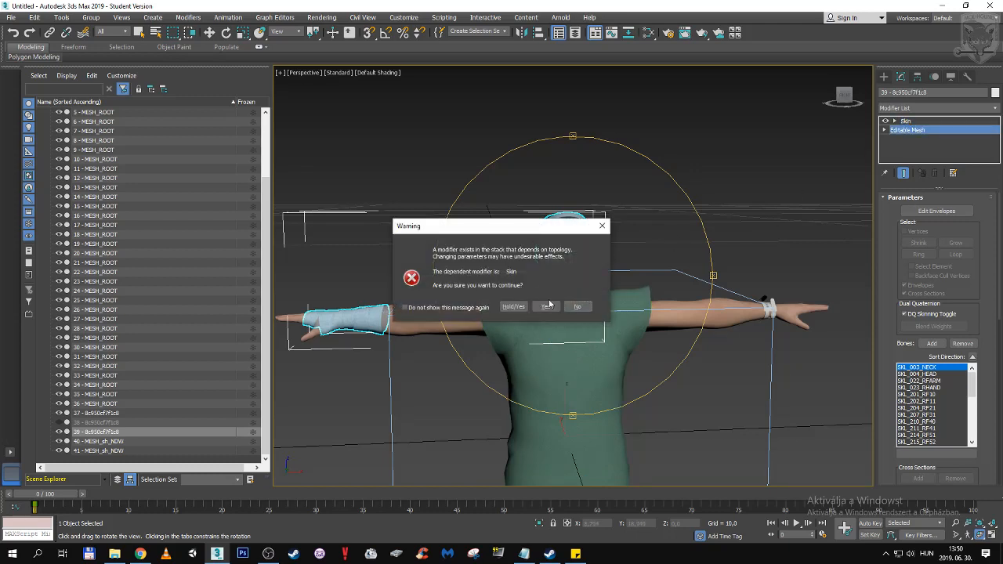
click(548, 306)
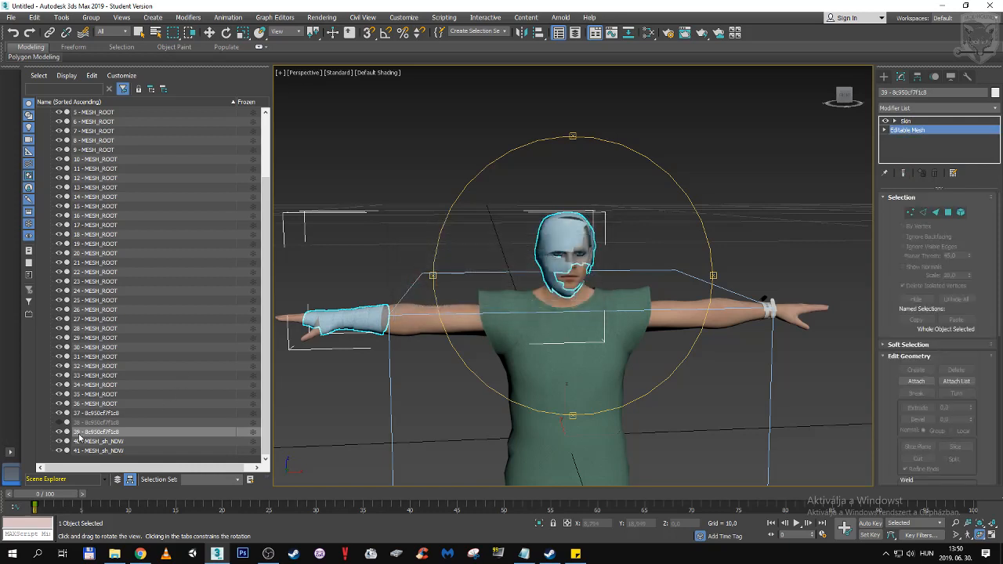
click(935, 212)
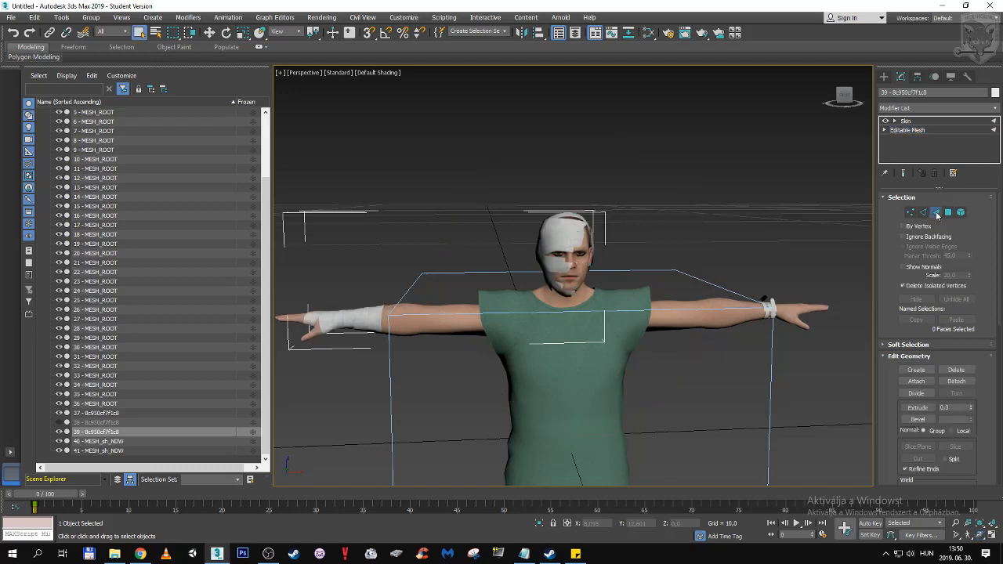
click(842, 97)
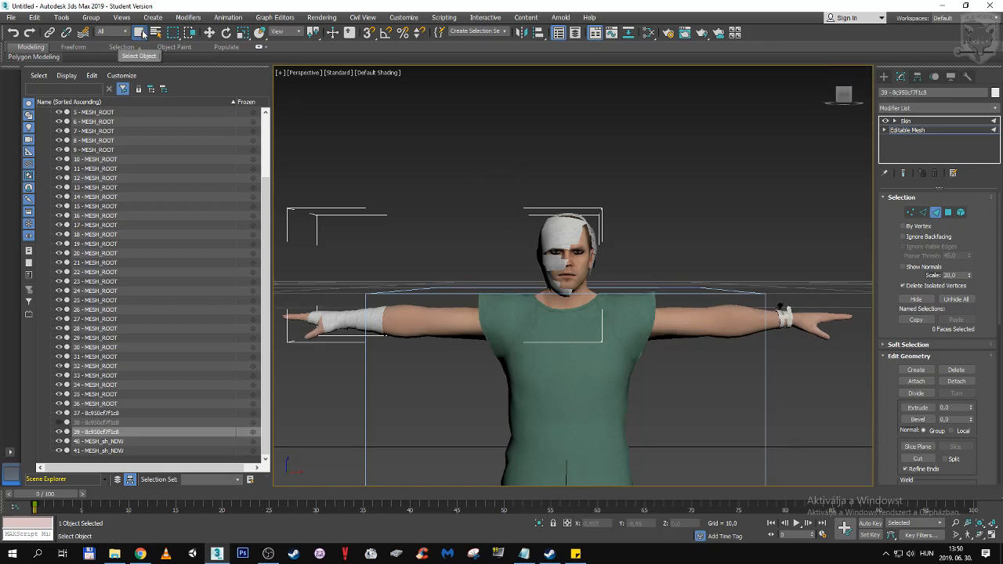
drag(510, 182, 616, 292)
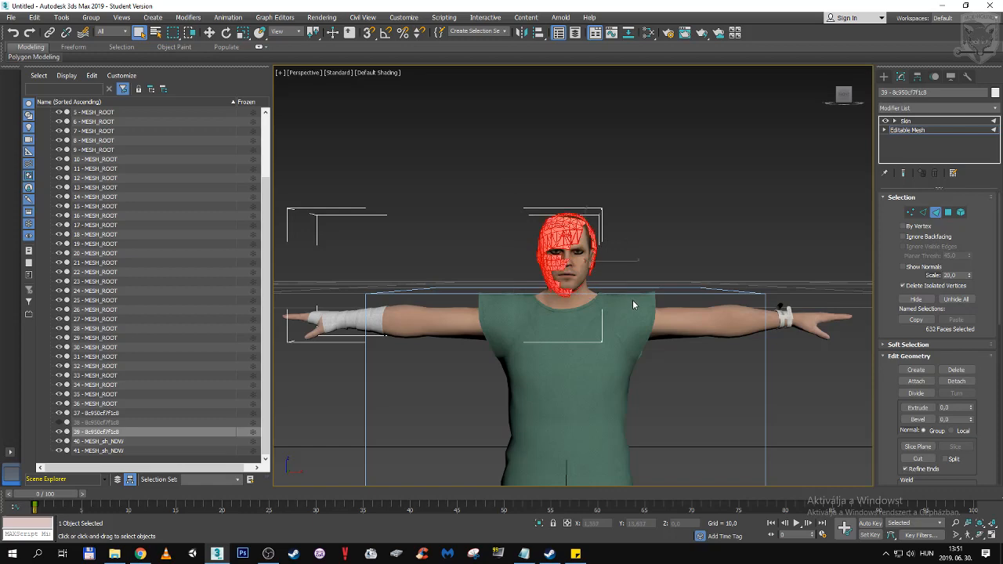
click(979, 535)
drag(633, 293, 670, 302)
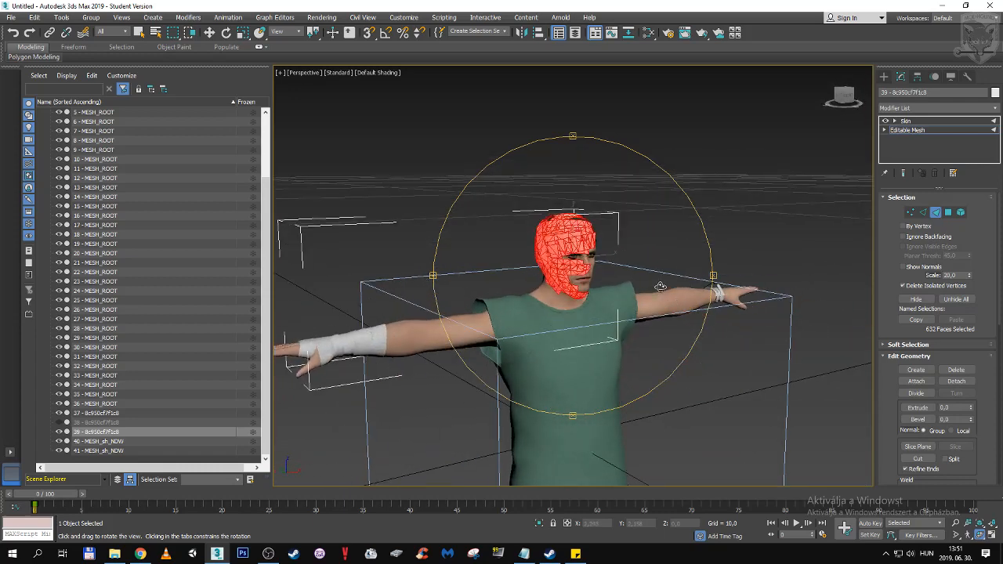
key(ctrl+d)
drag(613, 278, 591, 273)
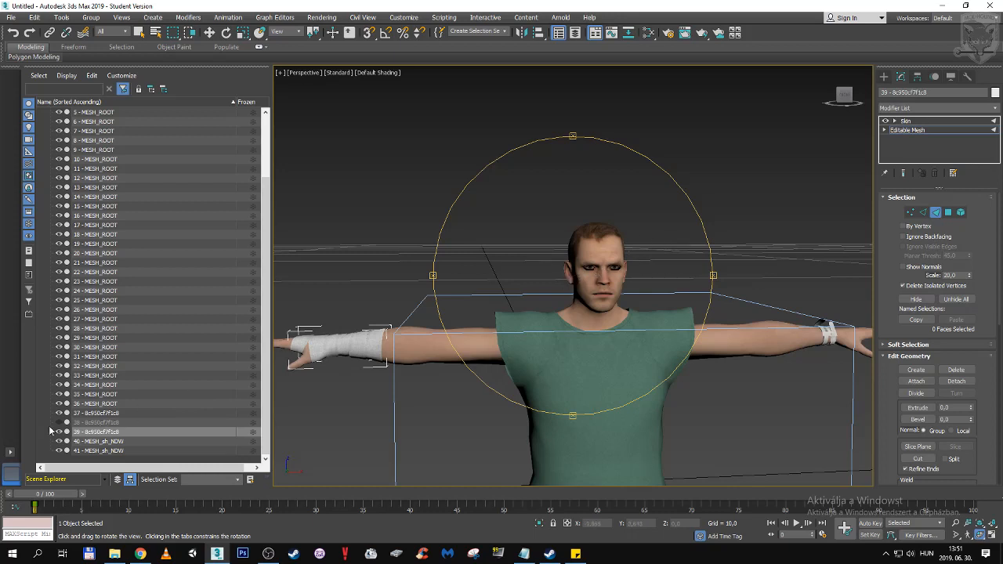
Step: Unhide the remaining face bandage mesh 38 - 8c950cf7f1c8 and delete the whole object from the scene
click(58, 423)
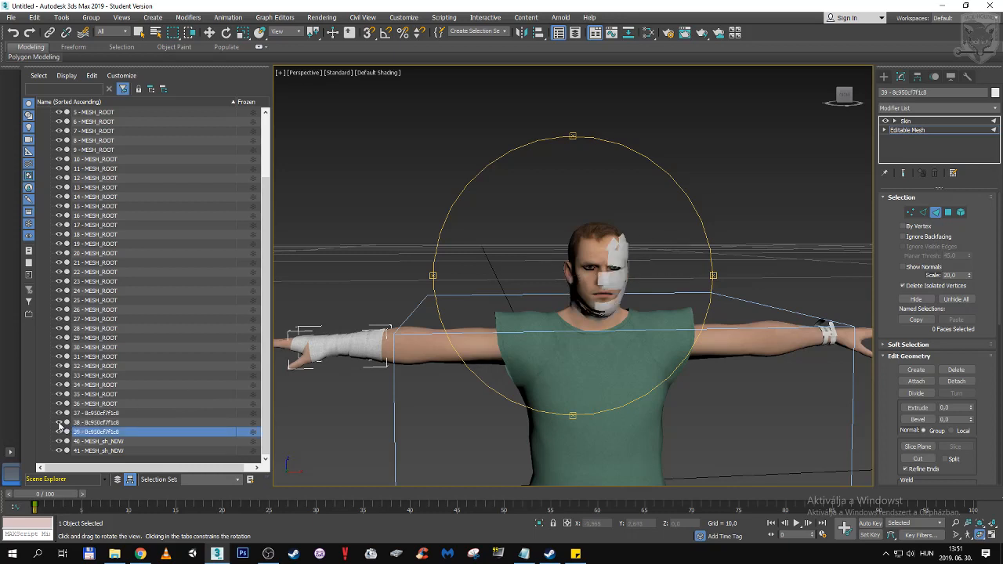
click(90, 424)
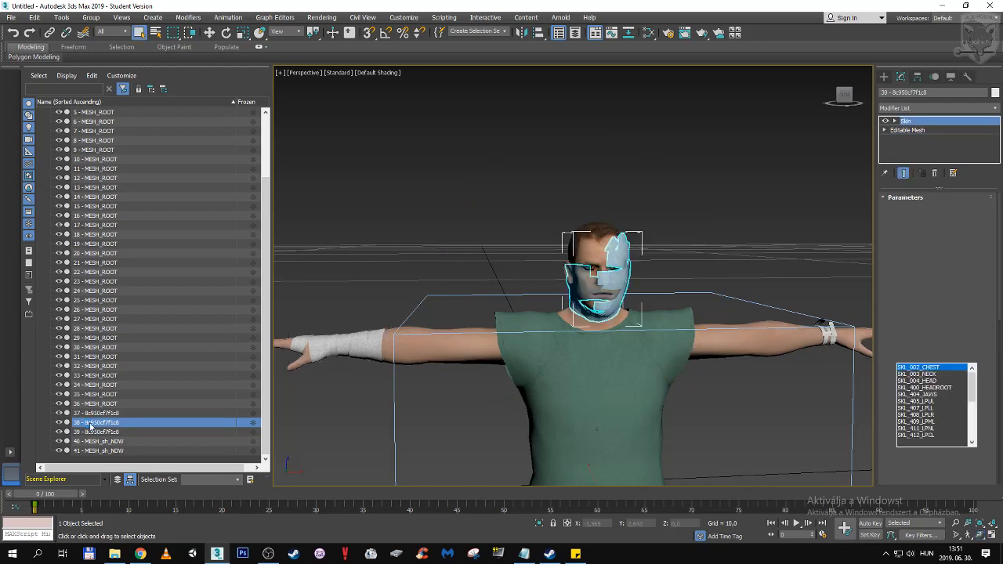
scroll(531, 363, down, 5)
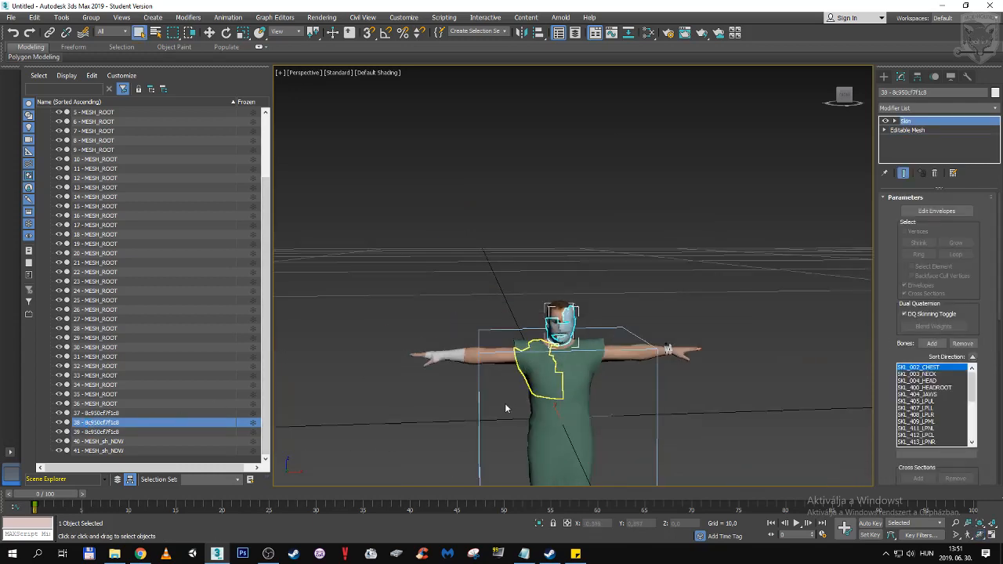
middle_drag(530, 364, 497, 374)
scroll(497, 374, up, 5)
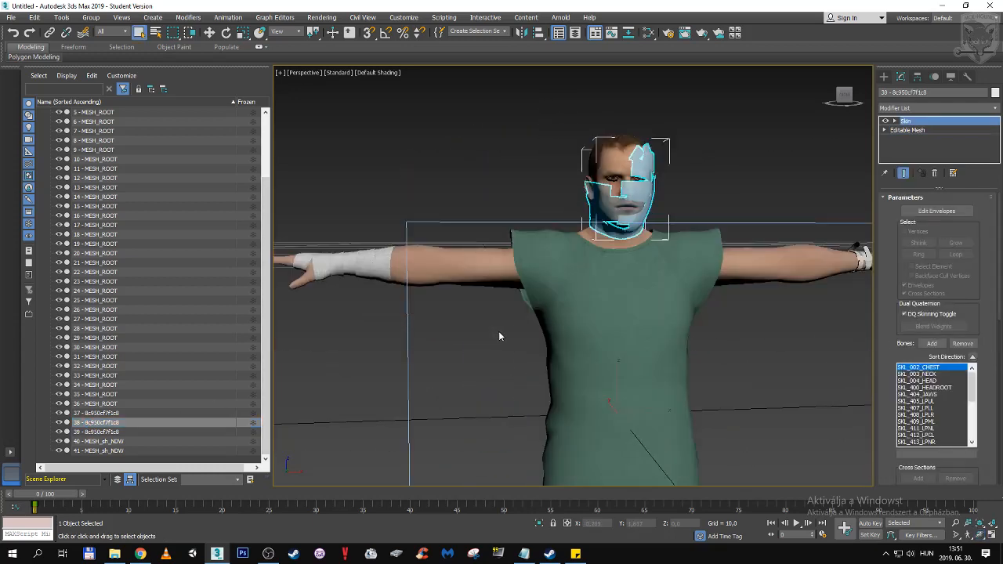
right_click(138, 423)
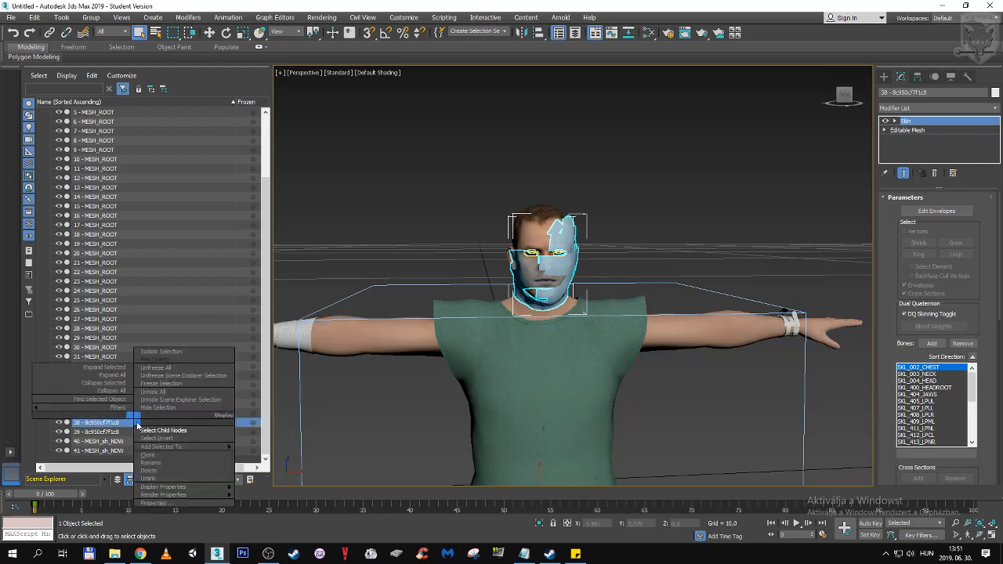
click(164, 471)
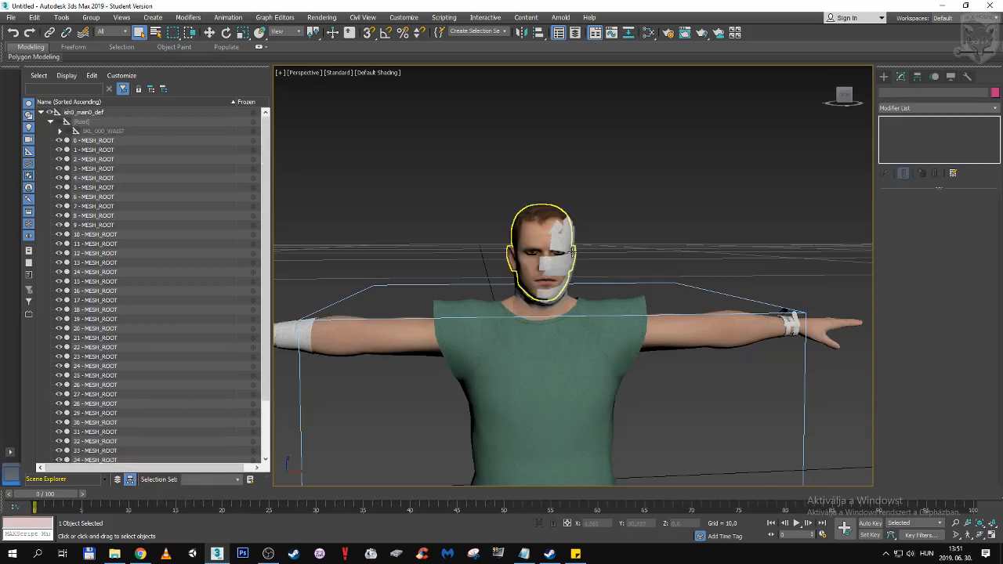
click(534, 233)
key(Delete)
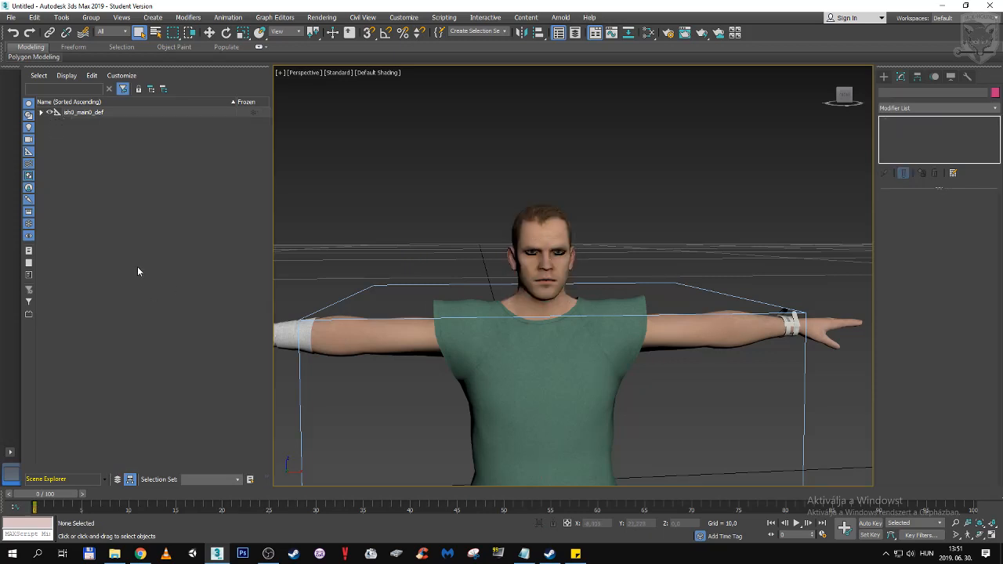
Step: Expand ish0_main0_def, select the forearm bandage mesh 39 - 8c950cf7f1c8, and examine its Skin bone list for leftover head bones
click(39, 114)
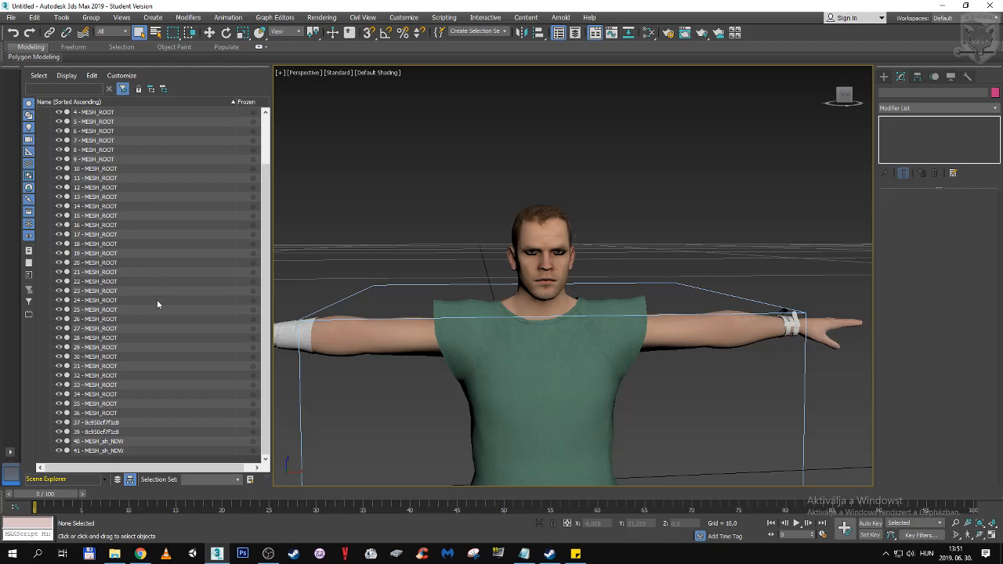
click(110, 432)
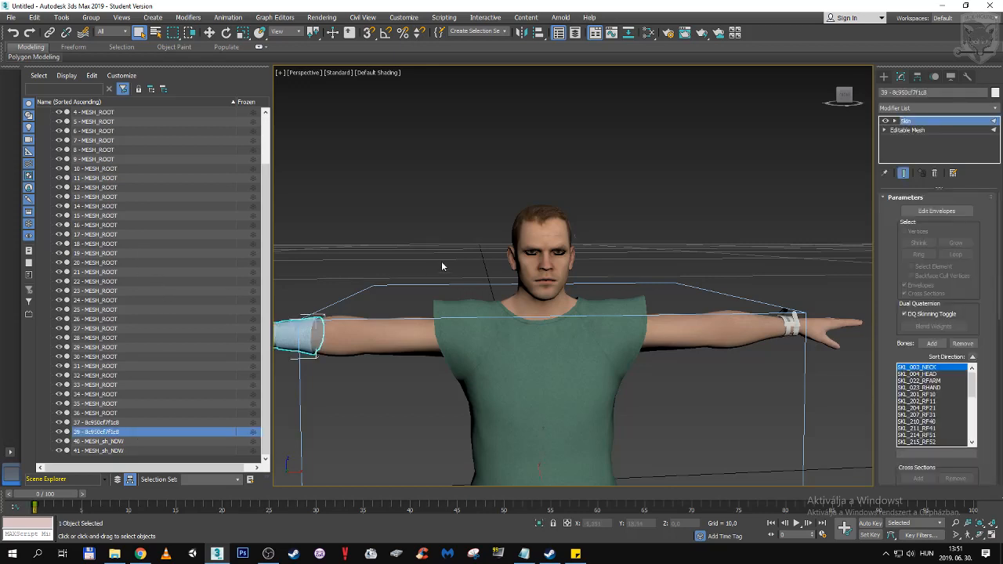
middle_drag(441, 266, 546, 252)
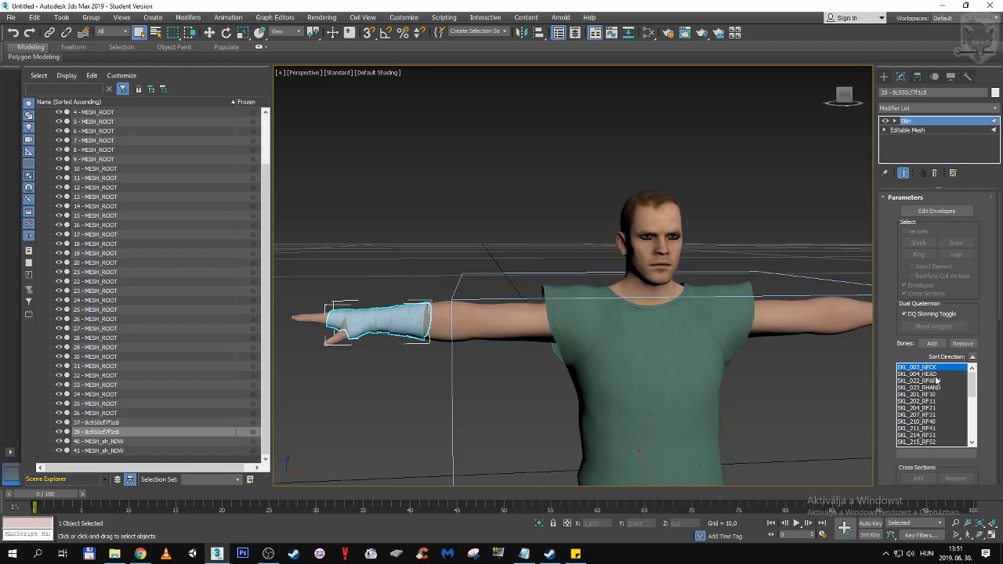
scroll(936, 388, down, 7)
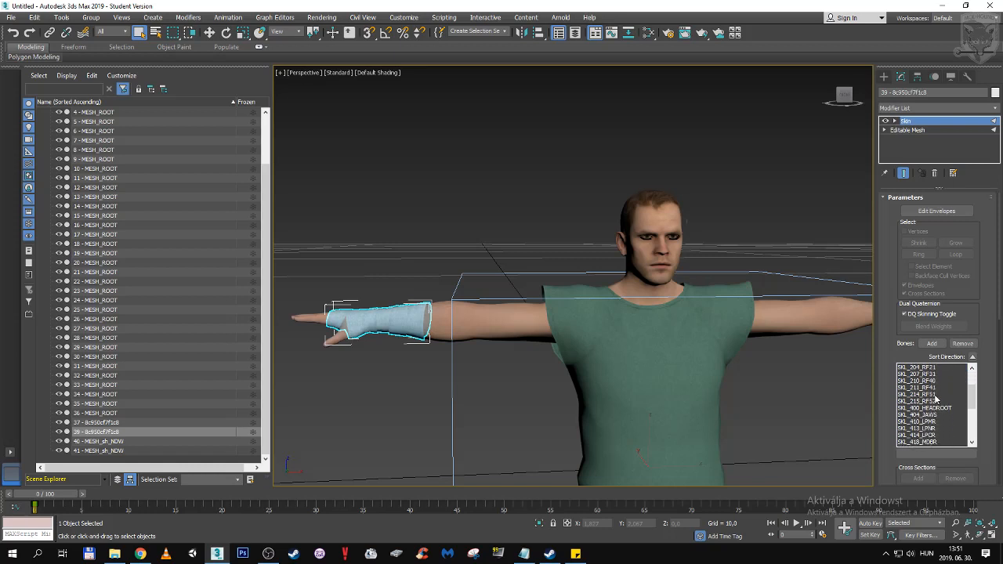
scroll(936, 399, down, 5)
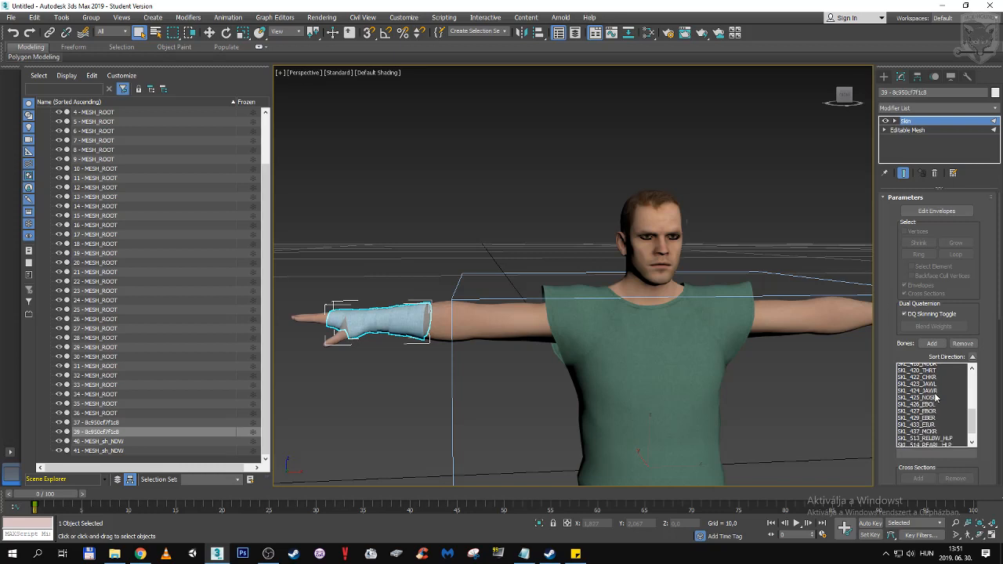
scroll(934, 398, up, 12)
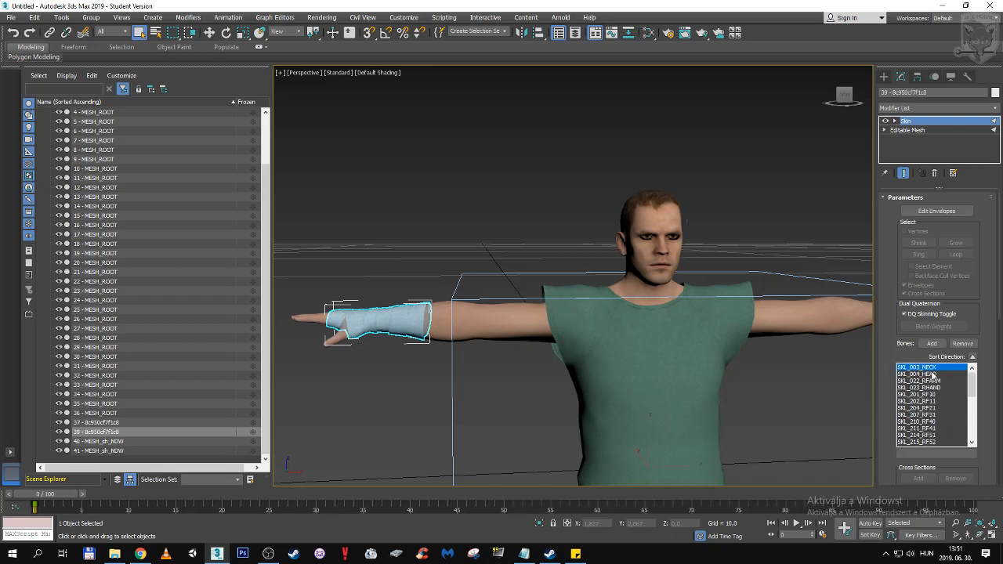
scroll(933, 374, down, 10)
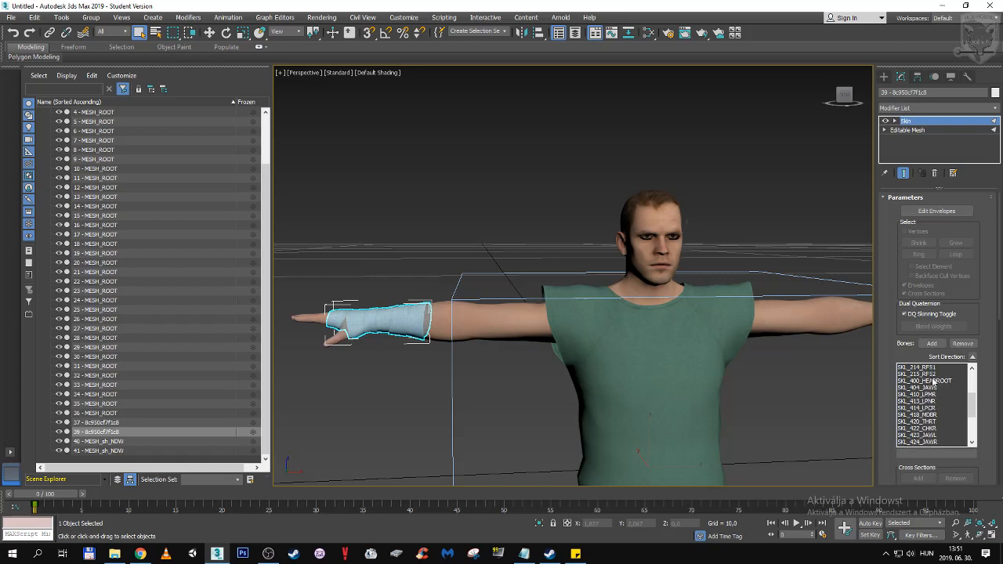
scroll(934, 382, down, 6)
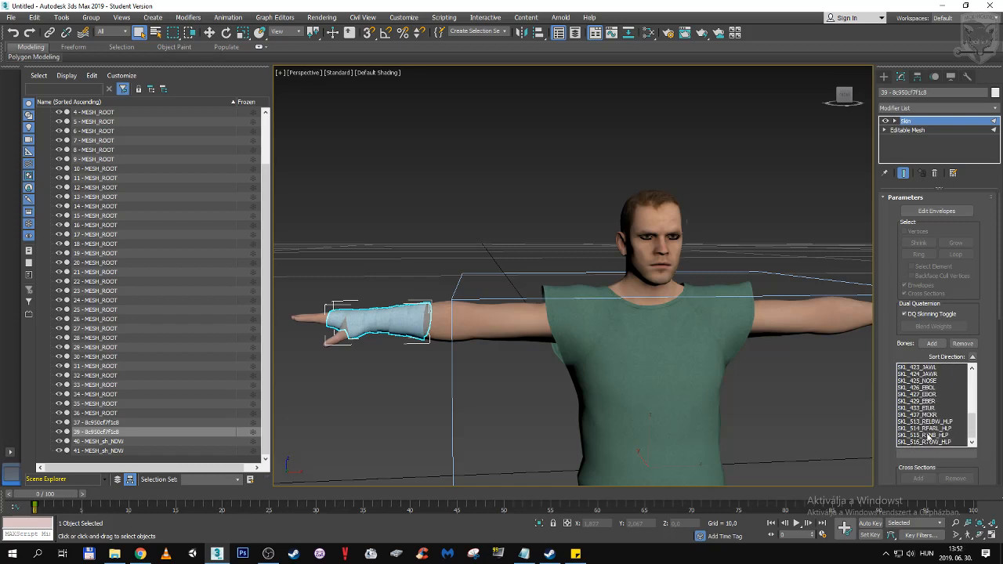
scroll(923, 409, up, 2)
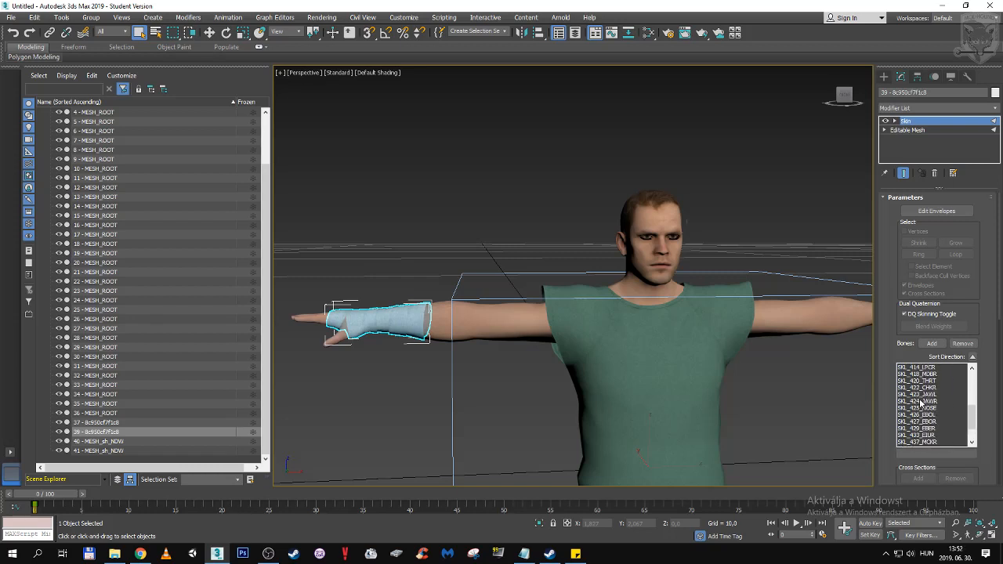
scroll(922, 404, up, 3)
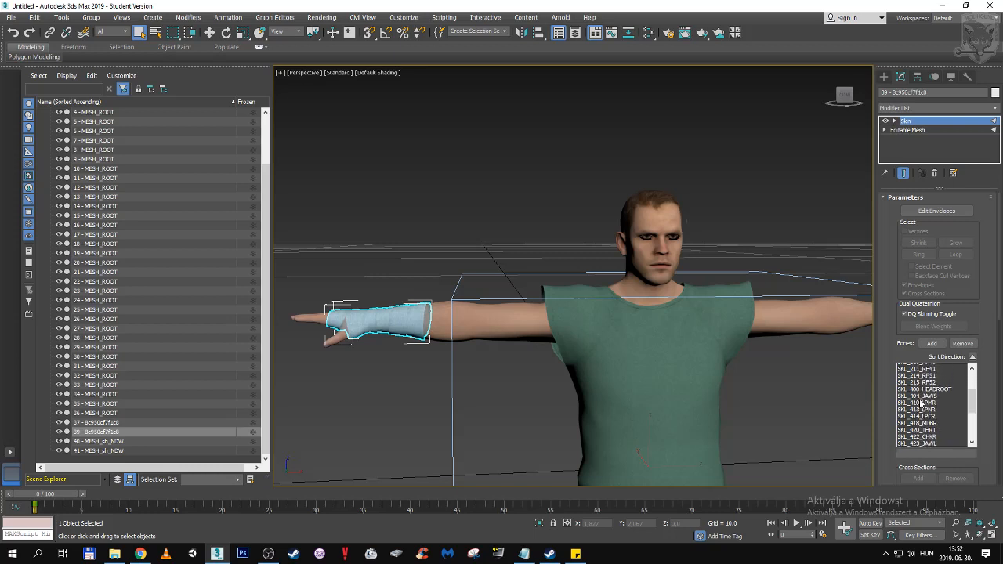
scroll(922, 404, up, 3)
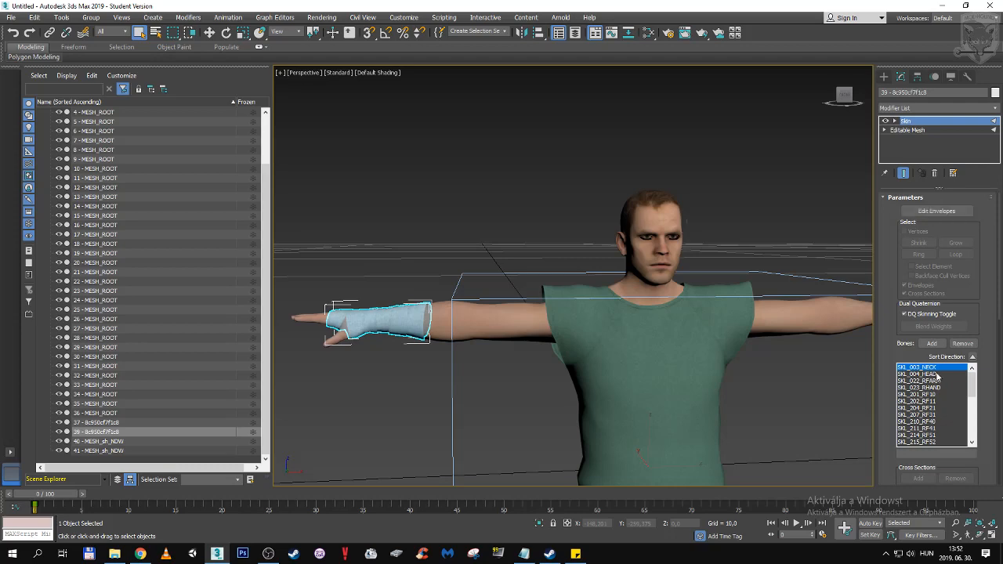
Step: Inspect the SKL_003_NECK envelope around the forearm bandage in Edit Envelopes mode, and leave envelope editing
click(937, 211)
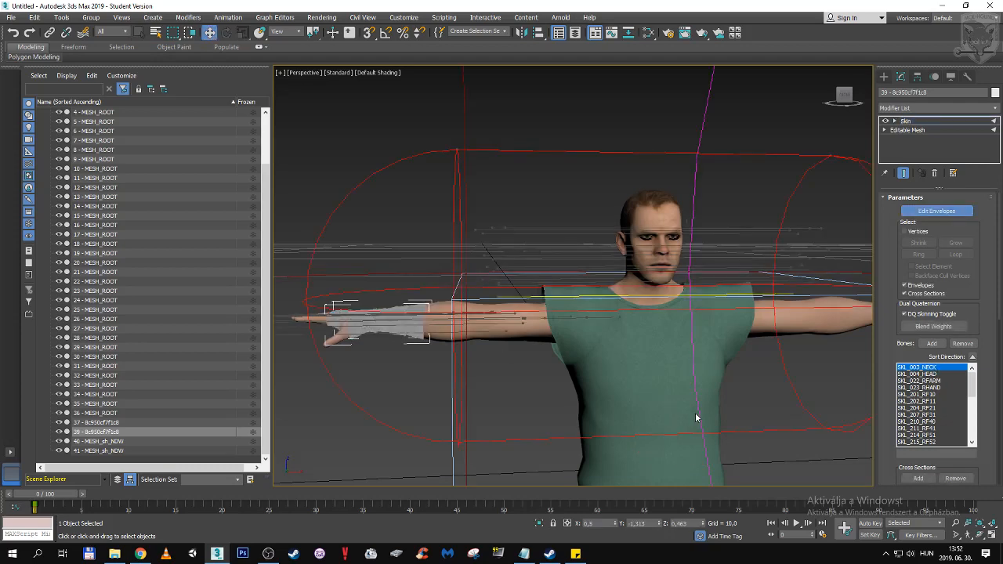
middle_drag(545, 373, 667, 399)
click(989, 535)
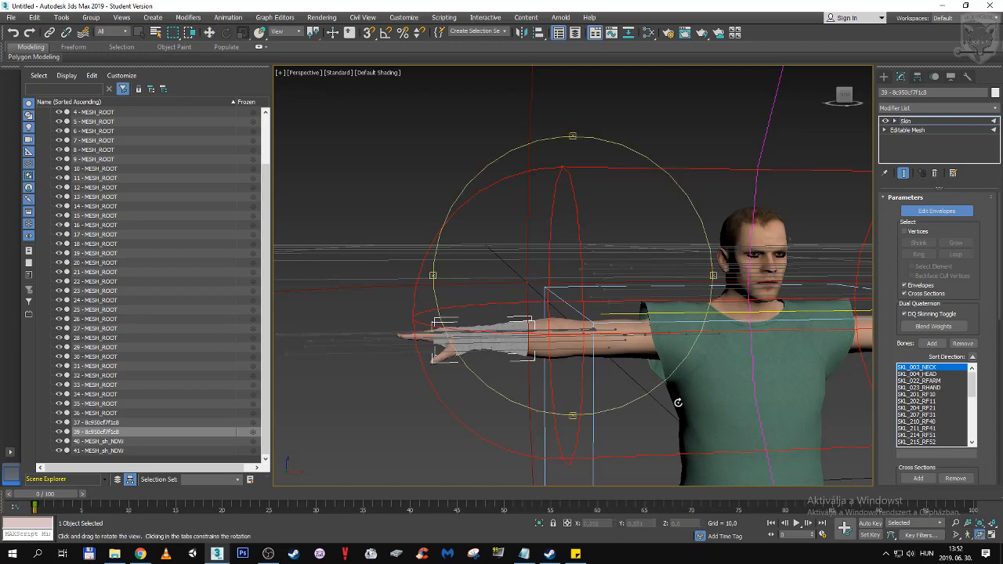
drag(672, 403, 460, 357)
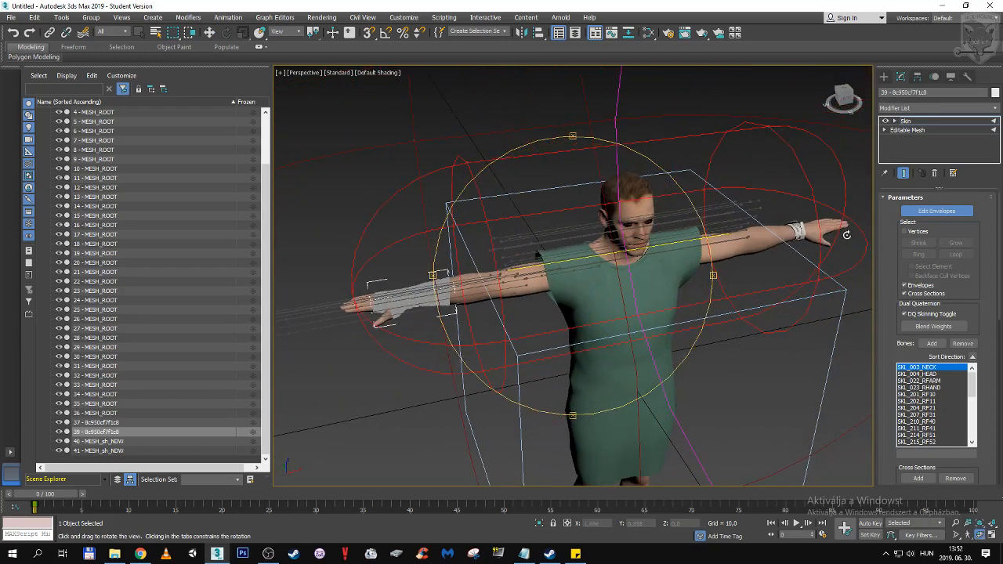
click(925, 213)
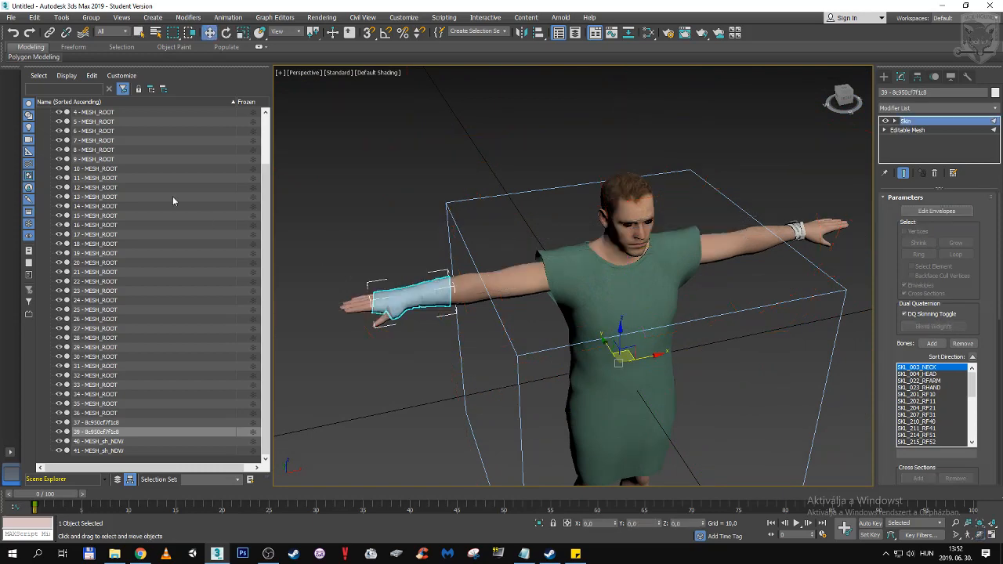
Step: Expand the bone hierarchy from SKL_000_WAIST through SKL_001_SPINE and SKL_002_CHEST, and select SKL_003_NECK
scroll(117, 172, up, 2)
click(51, 122)
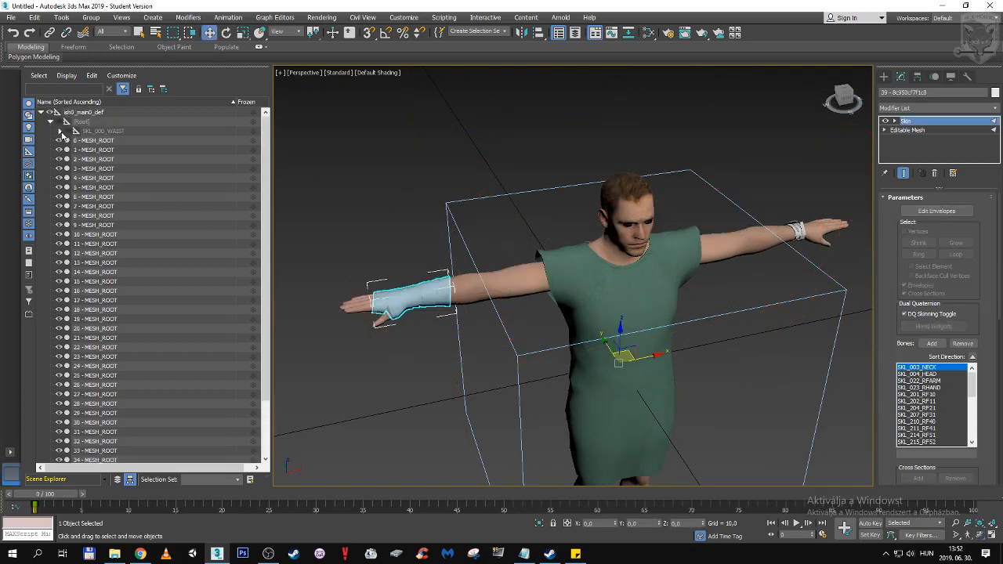
click(59, 131)
click(69, 141)
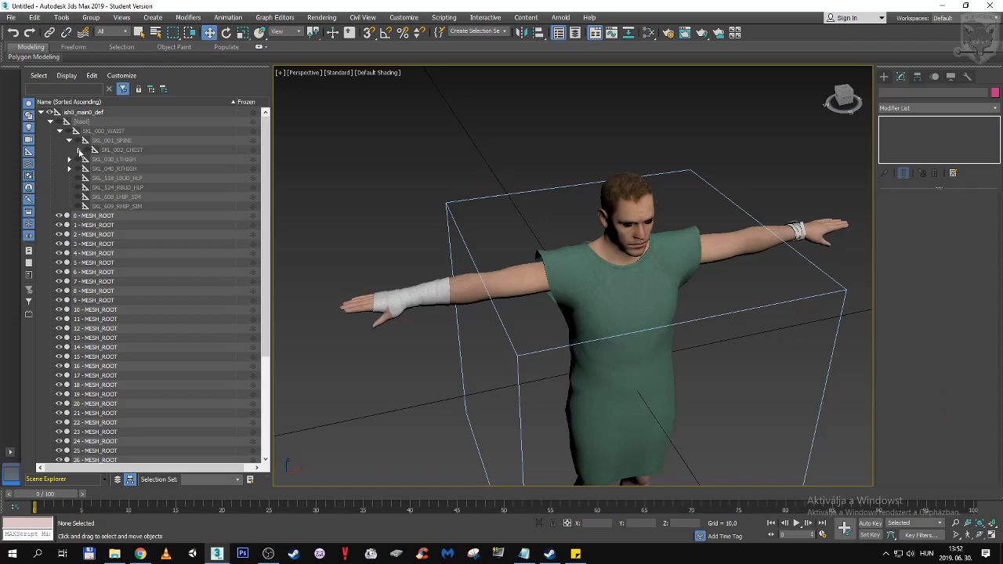
click(78, 149)
click(121, 160)
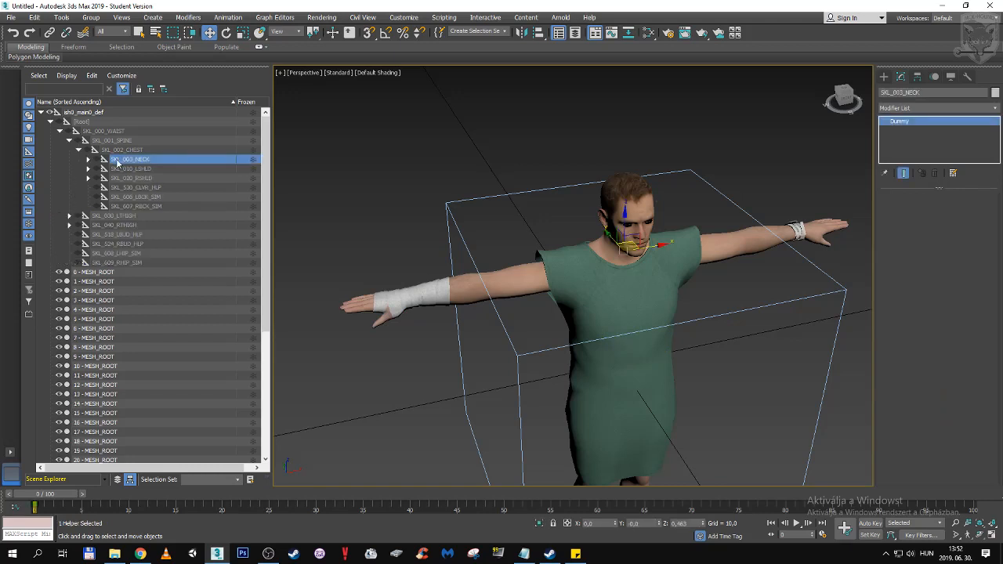
Step: Test-rotate the SKL_003_NECK bone to tilt the head back and then forward, undoing each rotation
click(226, 33)
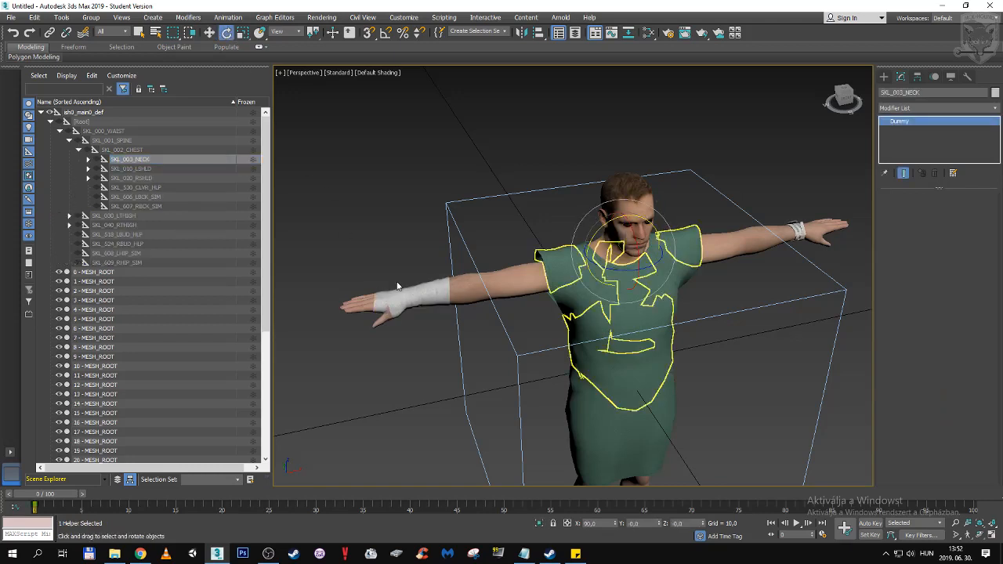
drag(637, 240, 630, 192)
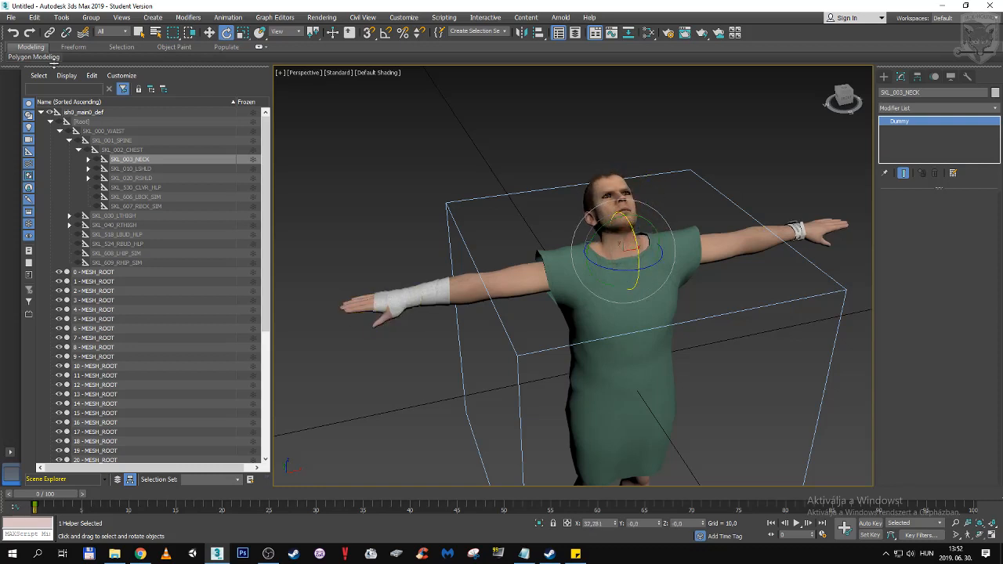
click(13, 34)
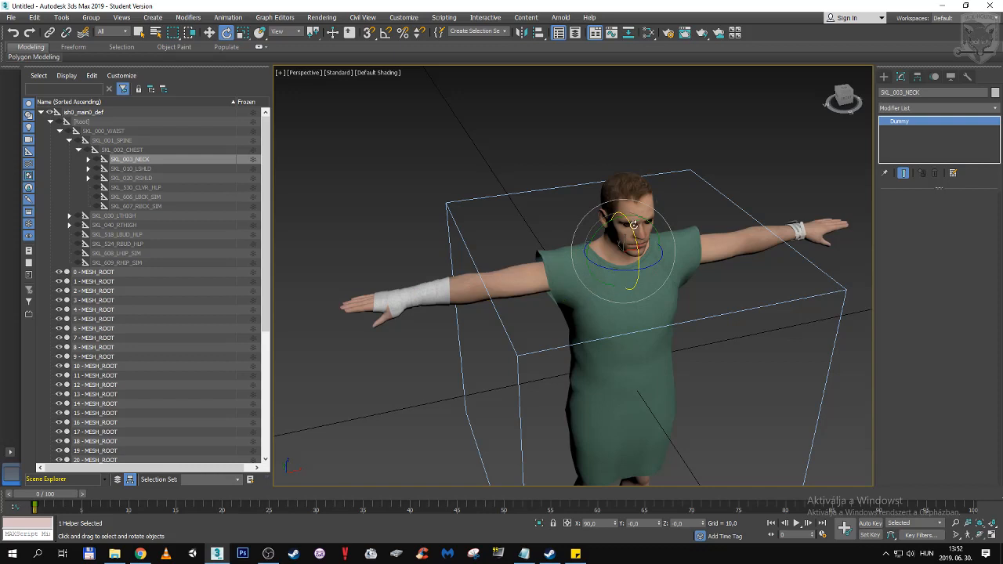
mouse_move(632, 226)
mouse_down()
mouse_move(632, 235)
mouse_move(609, 154)
mouse_move(631, 268)
mouse_move(619, 189)
mouse_move(627, 217)
mouse_up()
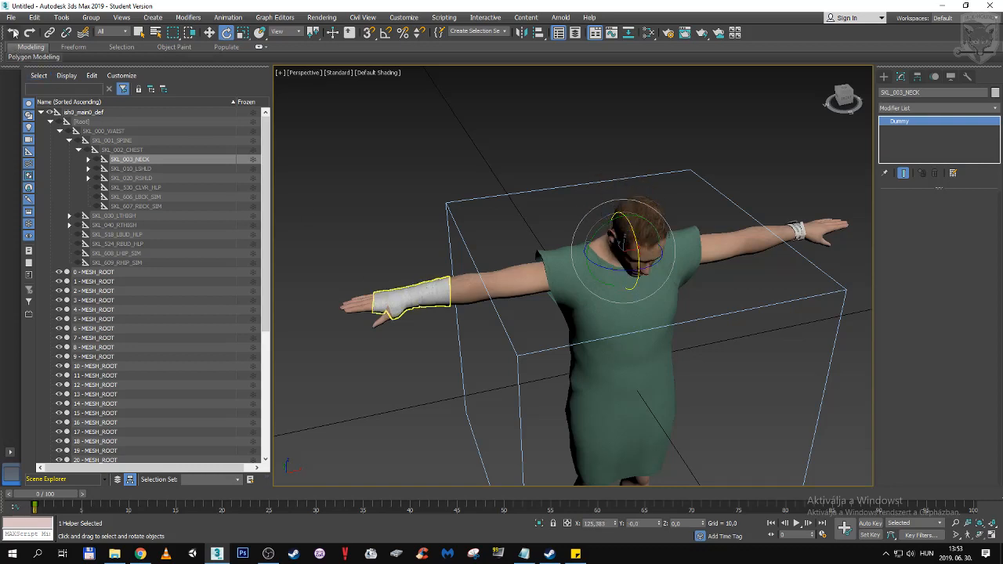
click(13, 32)
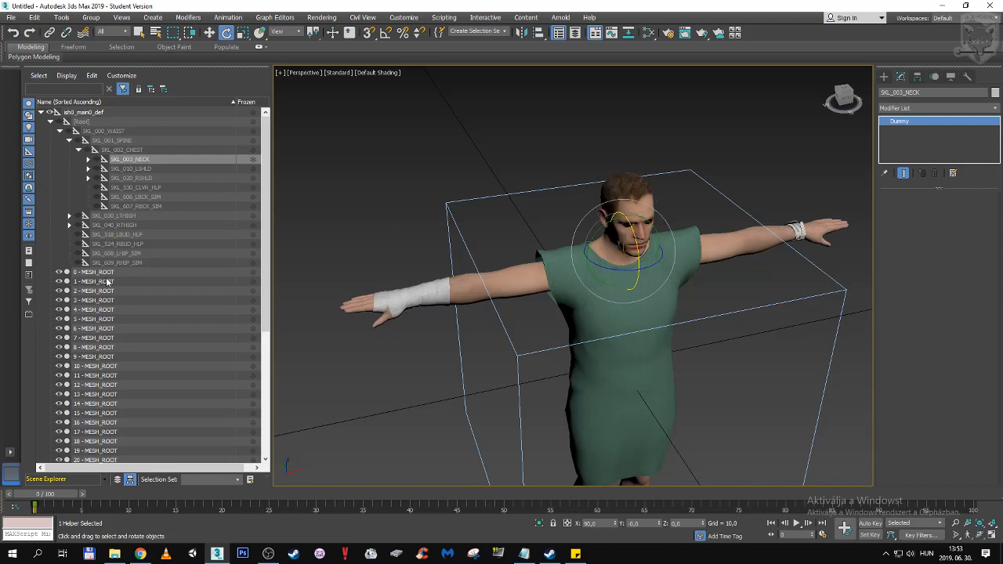
Step: Select the forearm bandage mesh 39 - 8c950cf7f1c8, inspect its SKL_023_RHAND envelope weights up close, and leave envelope editing
scroll(160, 259, down, 6)
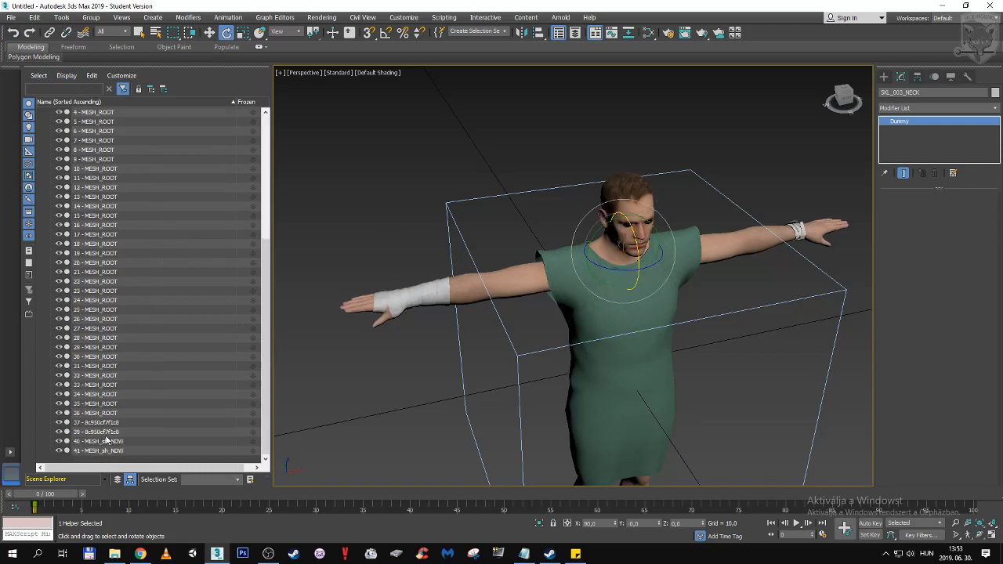
click(106, 432)
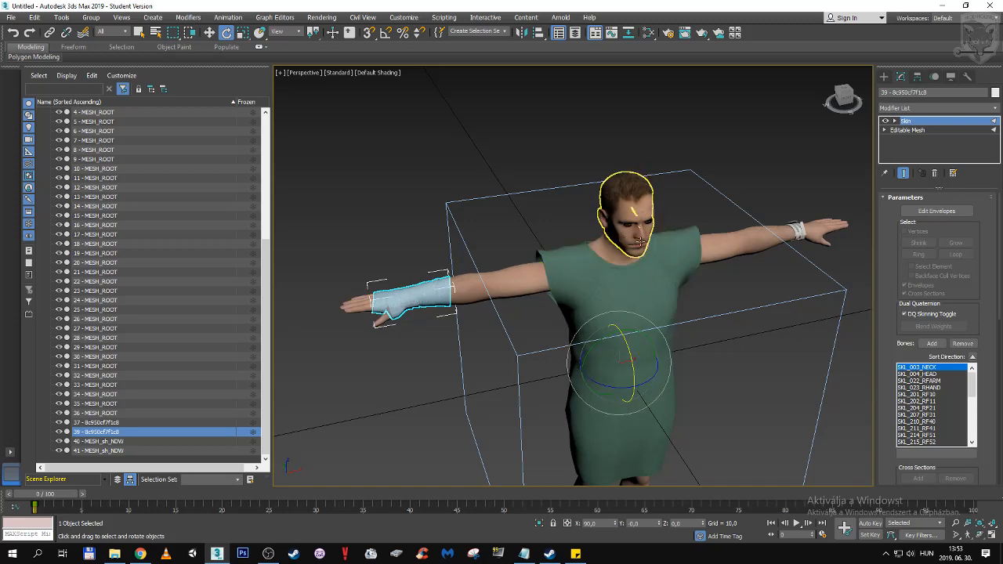
click(930, 388)
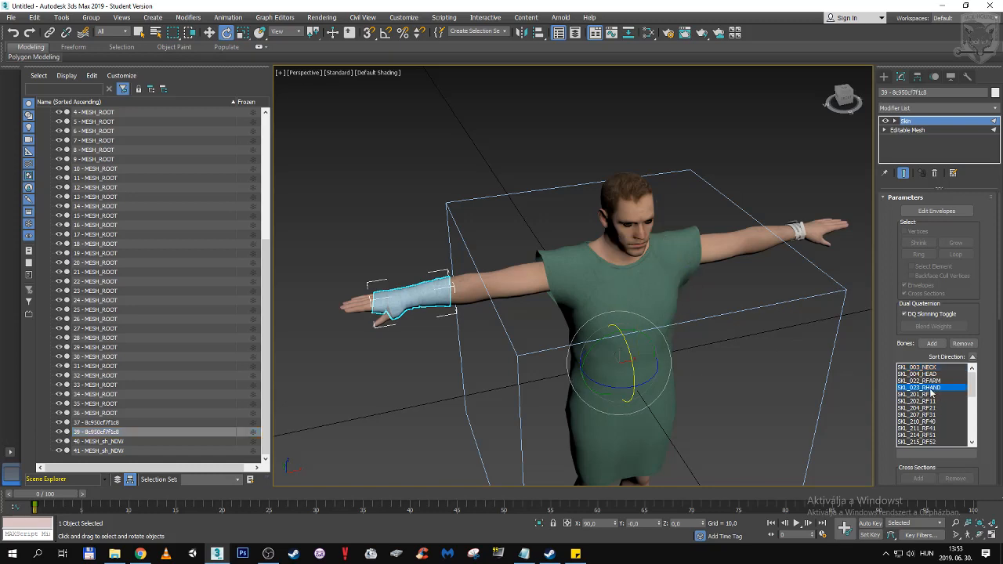
click(936, 211)
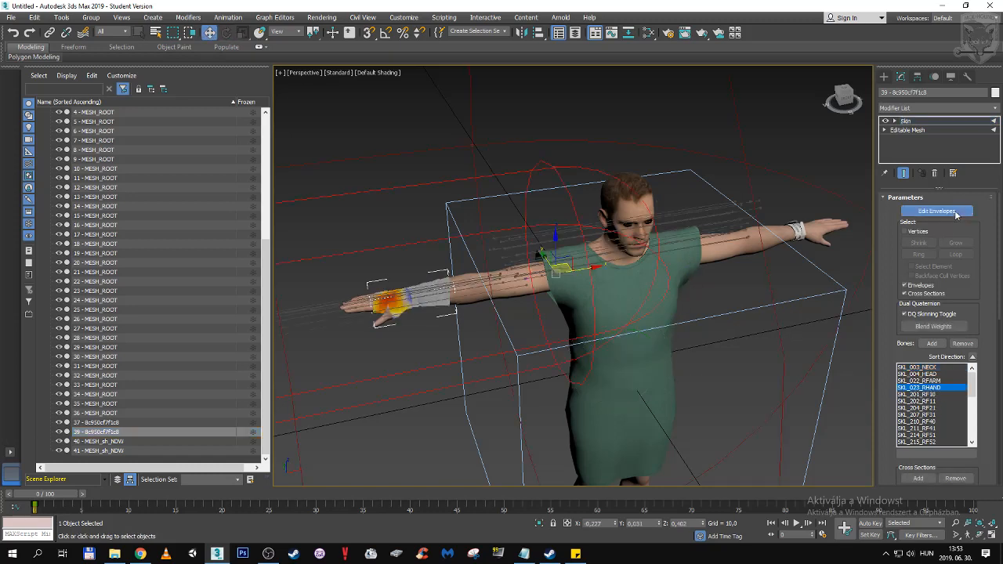
middle_drag(503, 331, 643, 308)
scroll(643, 308, up, 3)
scroll(643, 309, down, 1)
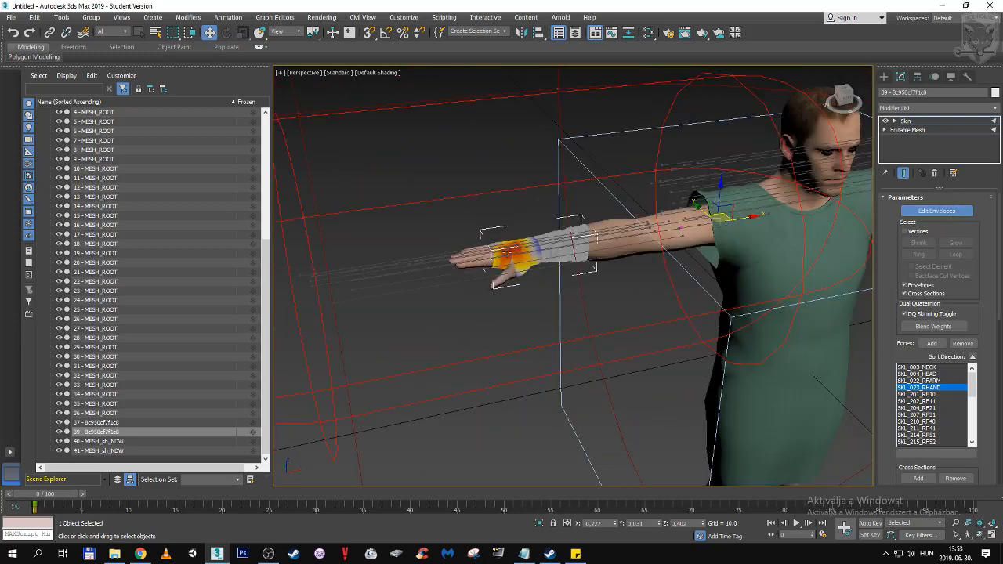
click(951, 213)
Step: Expand the arm bones from SKL_020_RSHLD through SKL_021_RUARM and SKL_022_RFARM, and select SKL_023_RHAND
scroll(104, 235, up, 7)
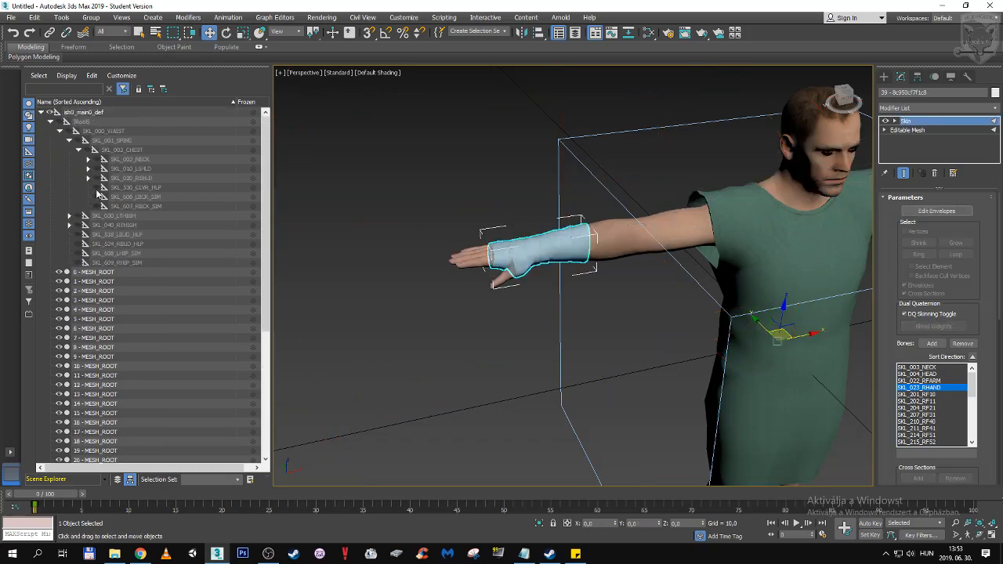
click(88, 178)
click(97, 187)
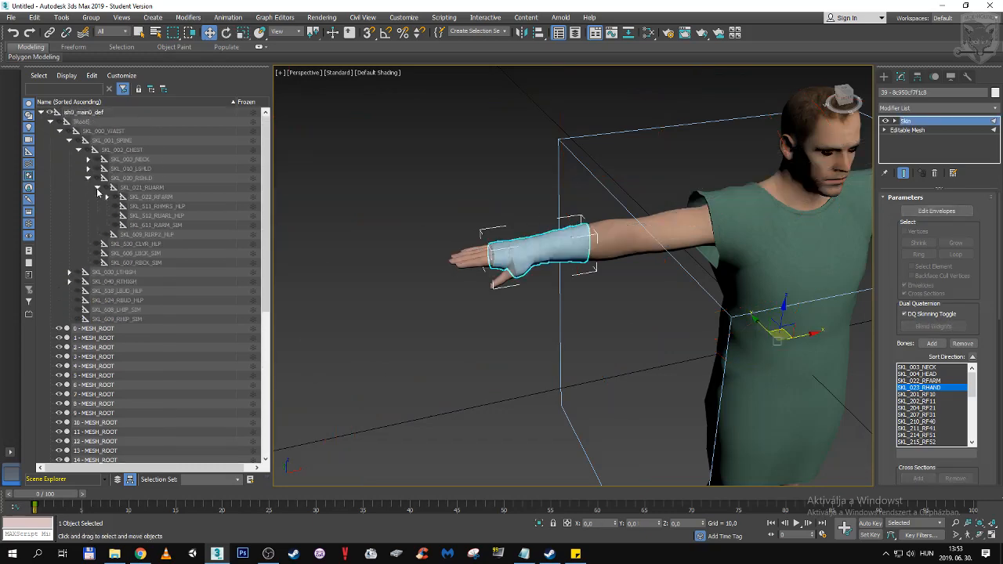
click(106, 196)
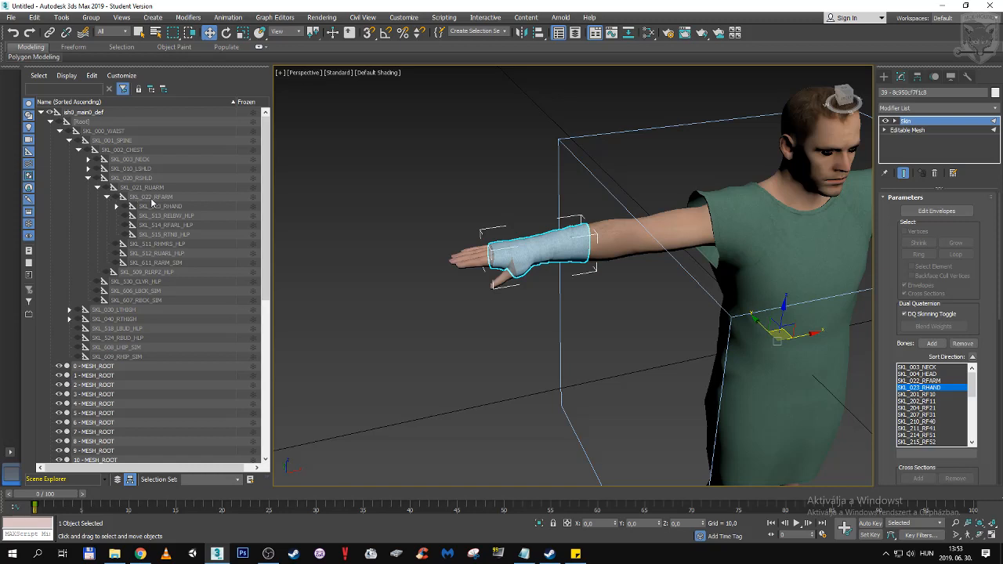
click(161, 206)
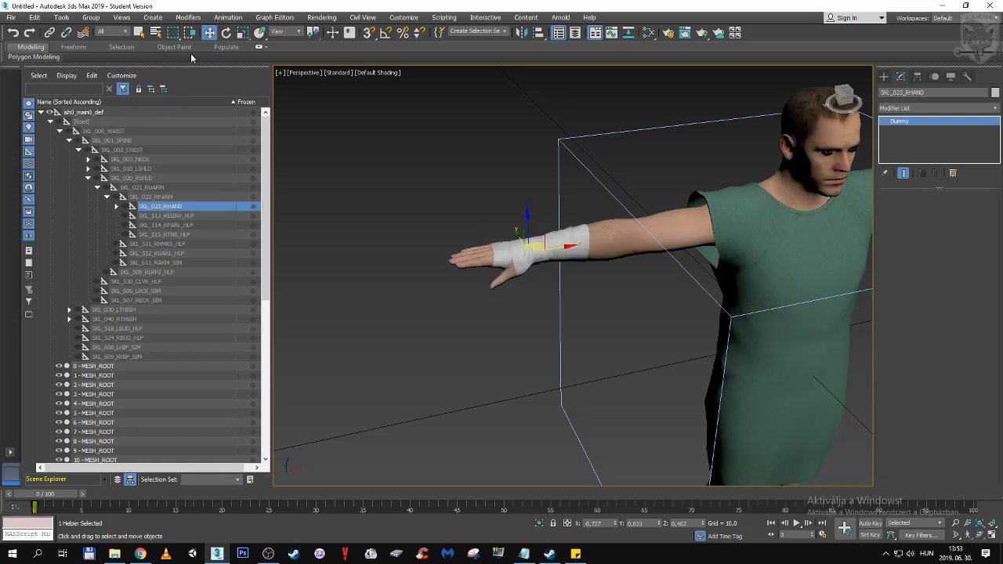
Step: Test-rotate SKL_023_RHAND about 51 degrees on Y, examine how the hand and bandage deform, and undo the rotation
click(227, 33)
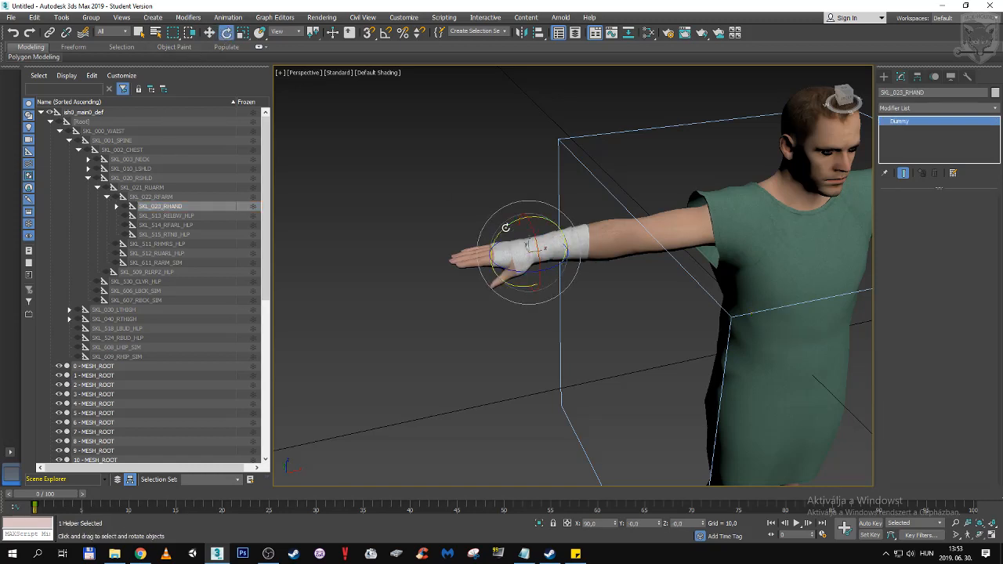
drag(506, 227, 552, 199)
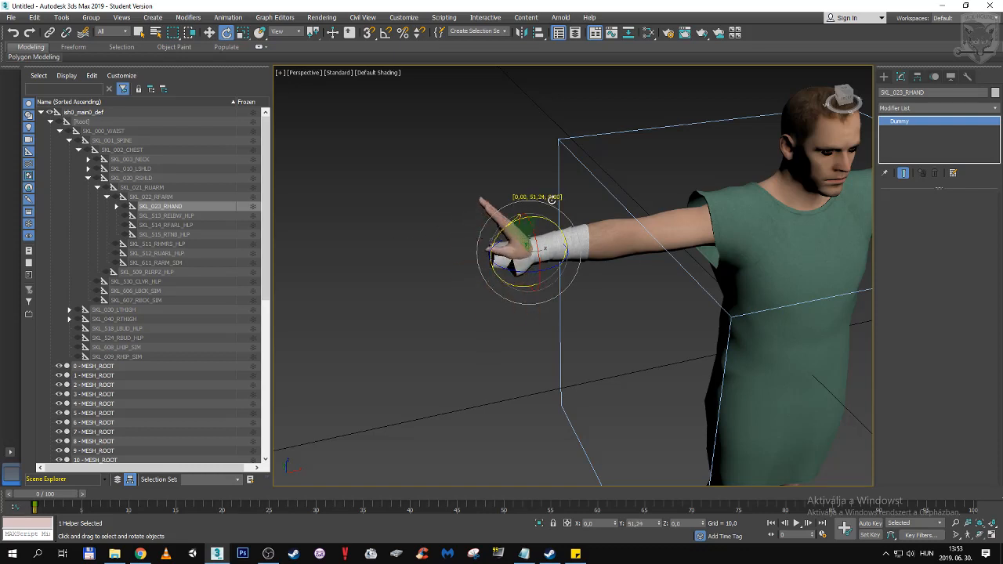
click(978, 535)
drag(628, 315, 502, 251)
click(14, 33)
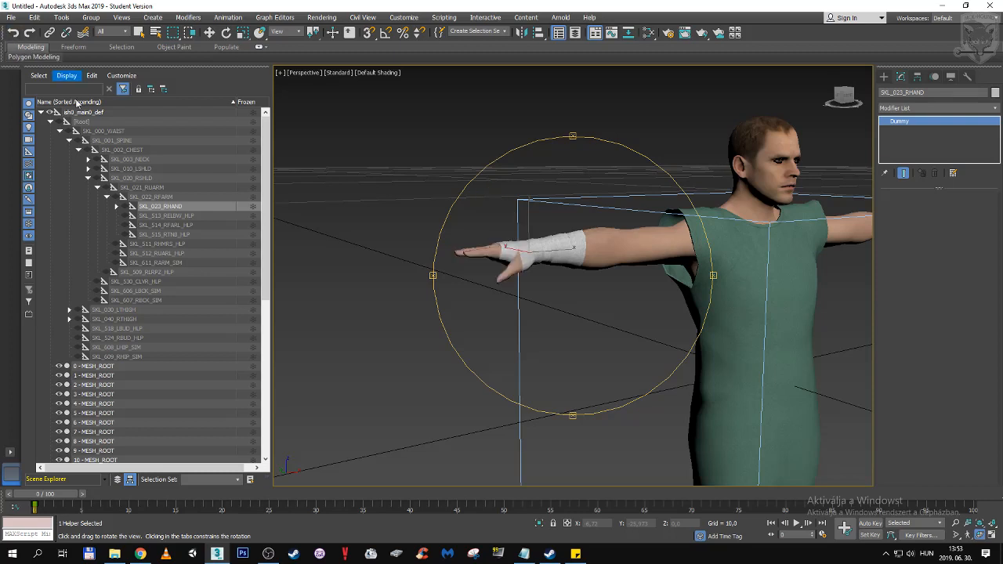
Step: Reselect mesh 39 - 8c950cf7f1c8, look at the Face level of its Editable Mesh despite the Skin dependency, and return to the Skin modifier
scroll(156, 238, down, 10)
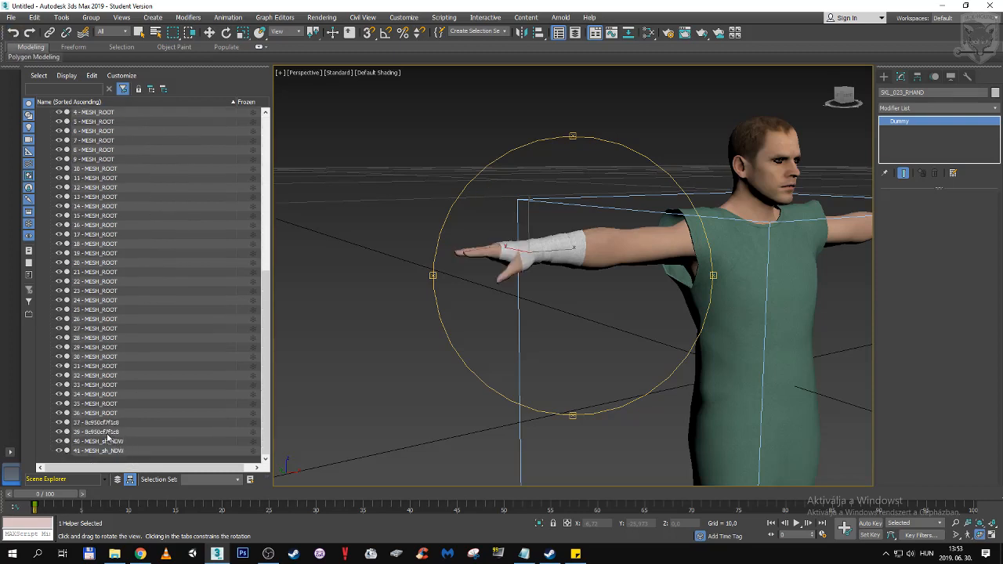
click(108, 434)
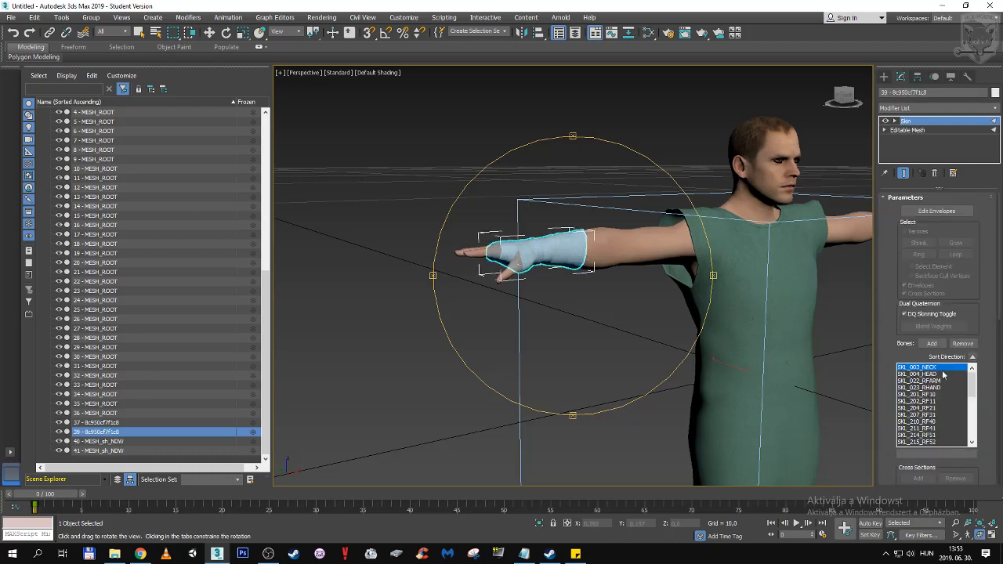
click(934, 388)
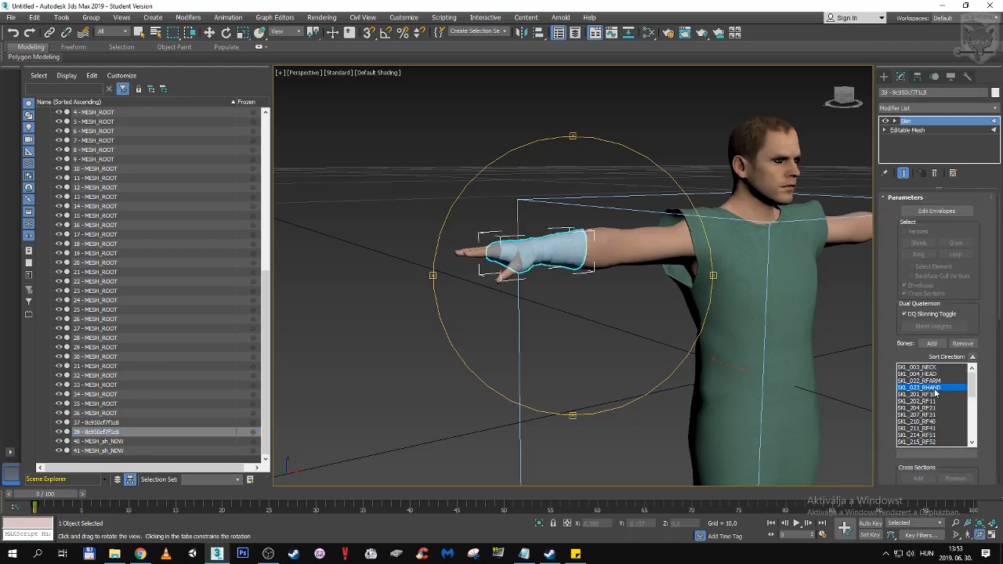
click(885, 131)
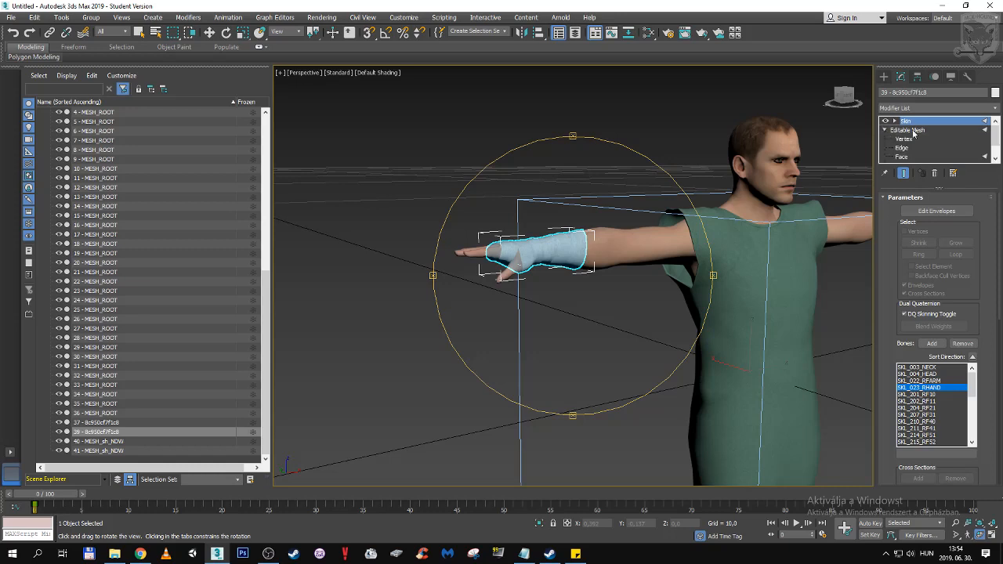
scroll(915, 133, down, 2)
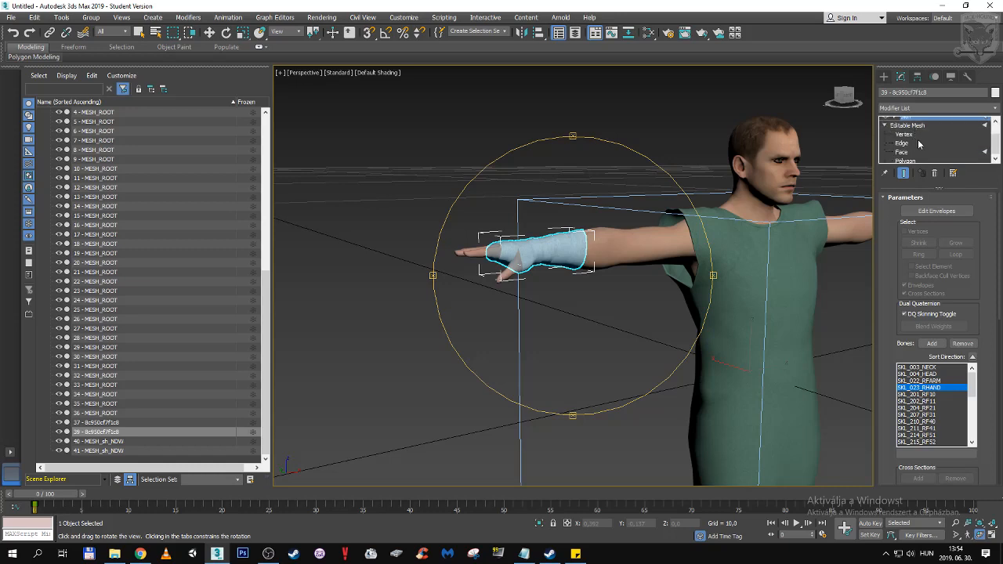
click(904, 140)
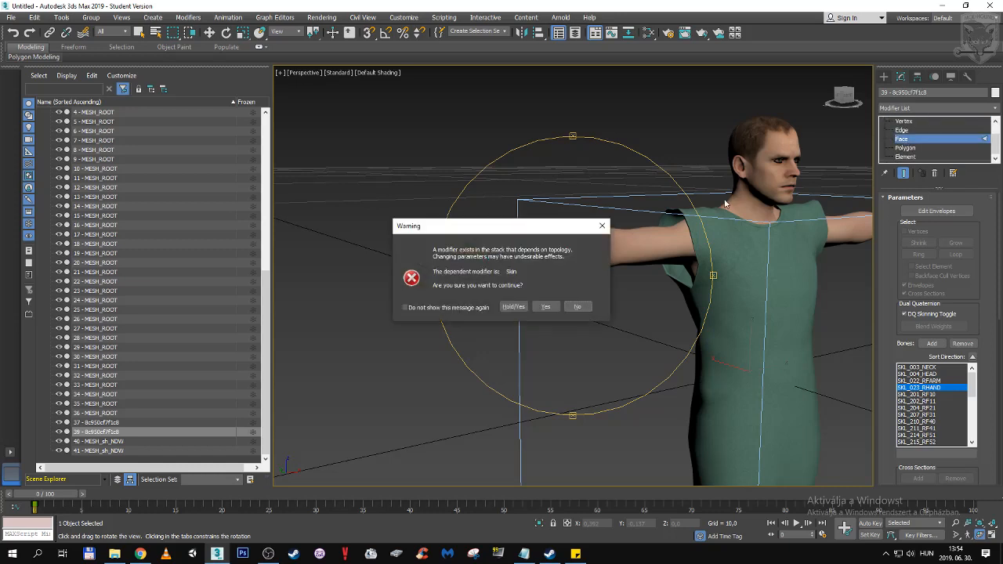
click(546, 307)
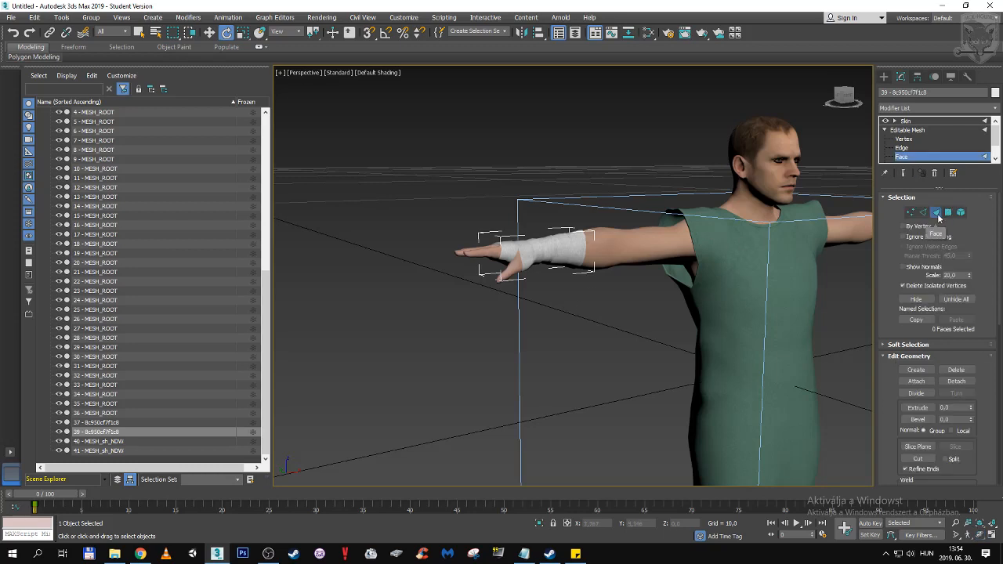
click(907, 130)
click(906, 121)
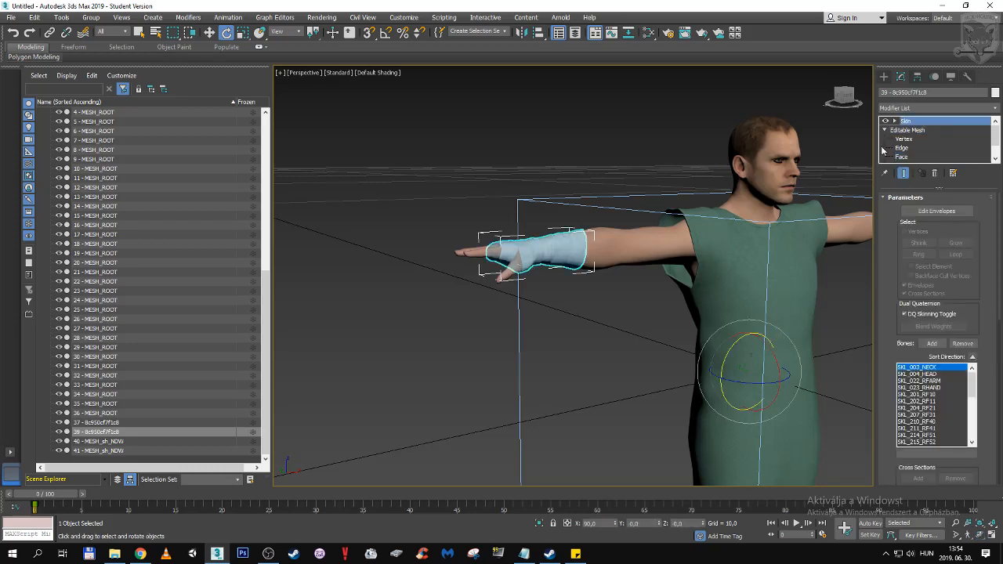
Step: Revisit the forearm bandage's Editable Mesh at Face level to examine its selection options, then exit and go back to Skin
scroll(205, 314, up, 4)
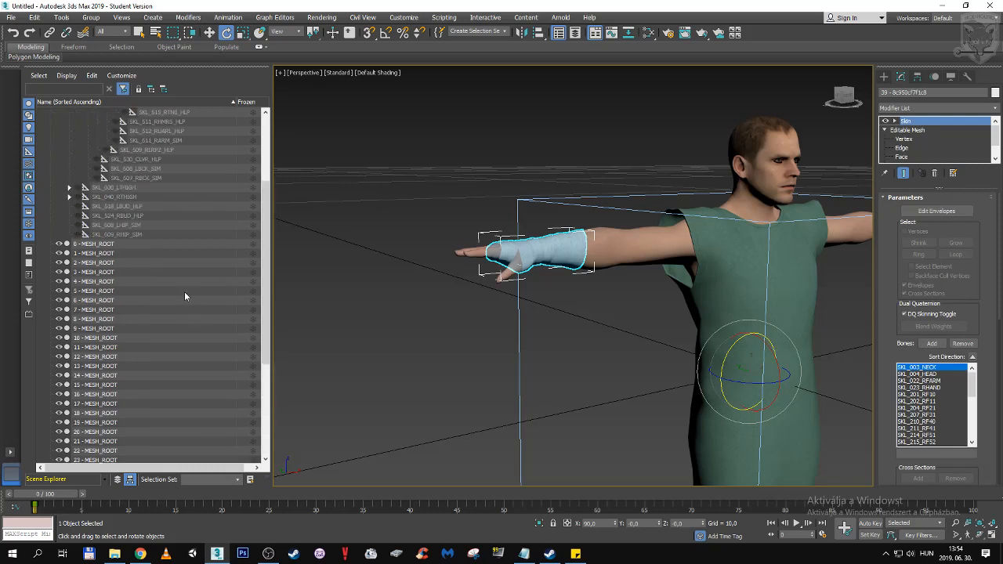
scroll(184, 302, down, 4)
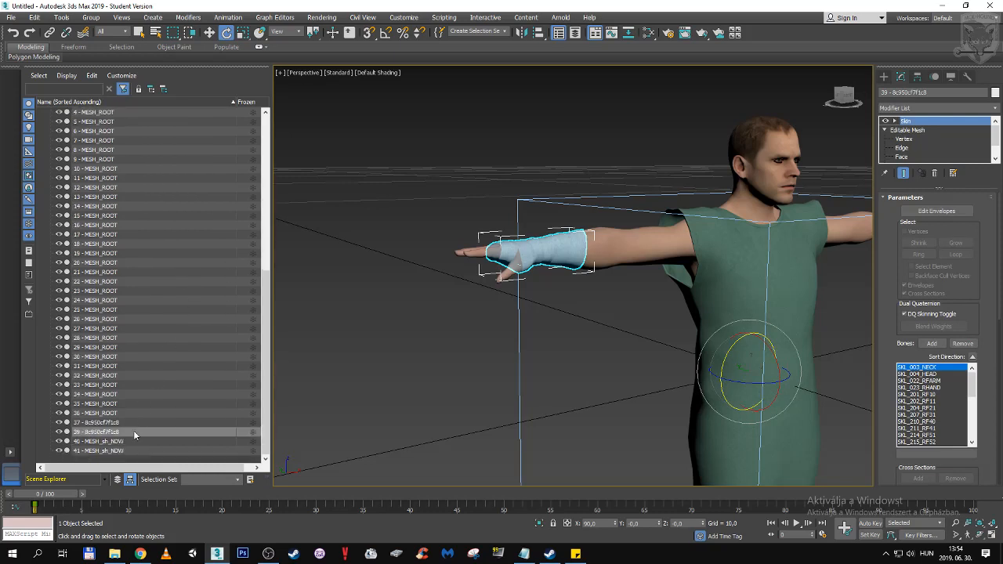
click(907, 130)
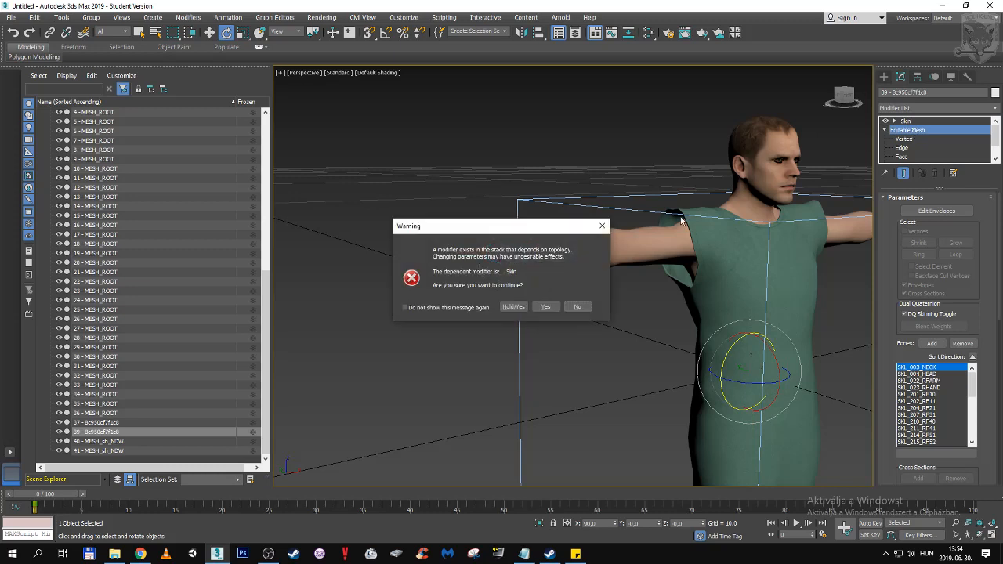
click(546, 306)
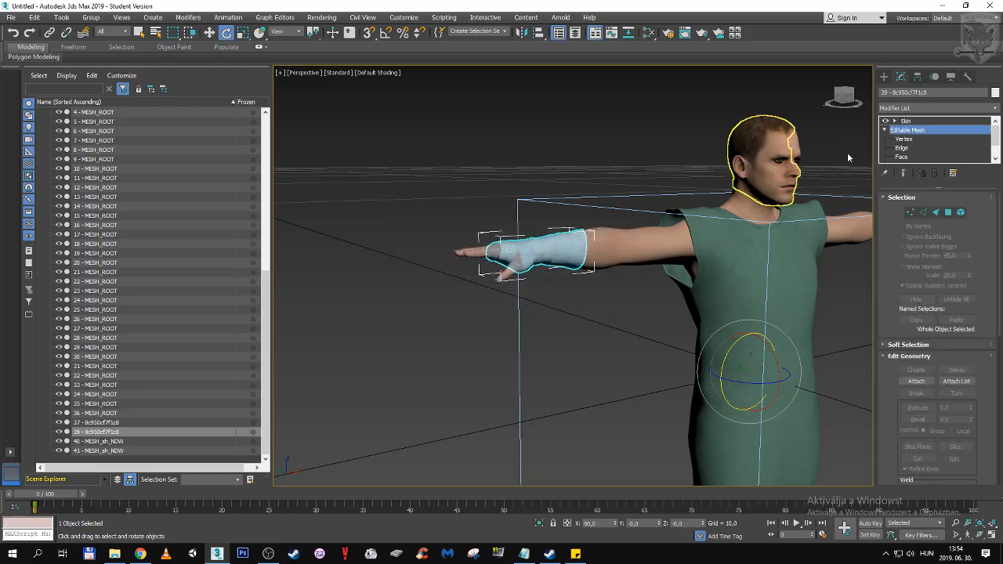
click(901, 156)
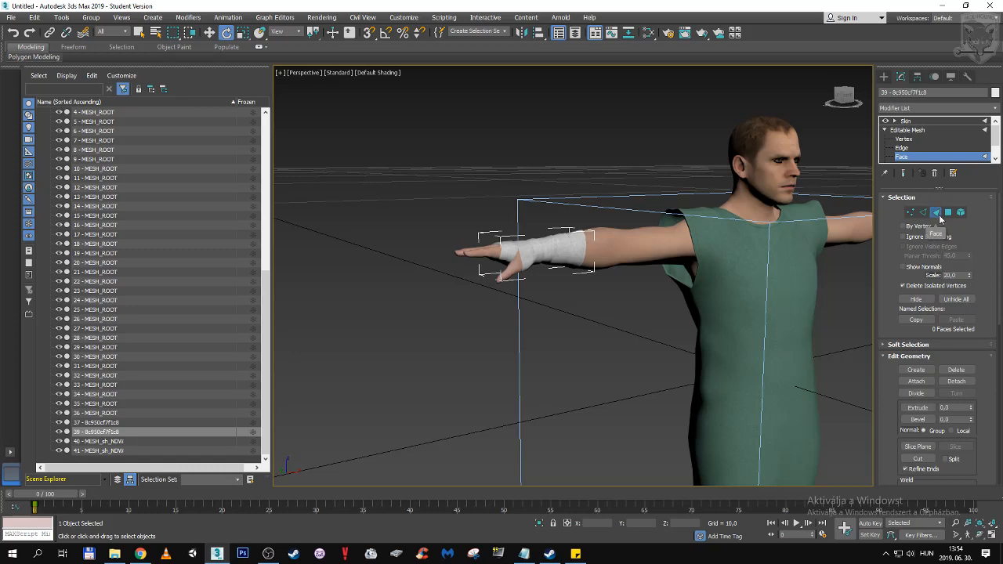
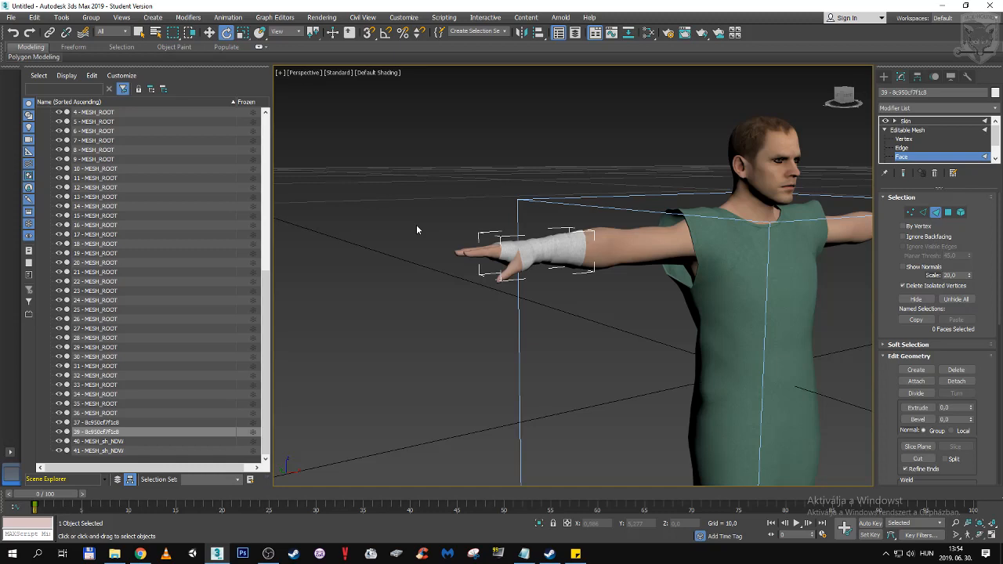
click(936, 213)
click(884, 130)
click(906, 120)
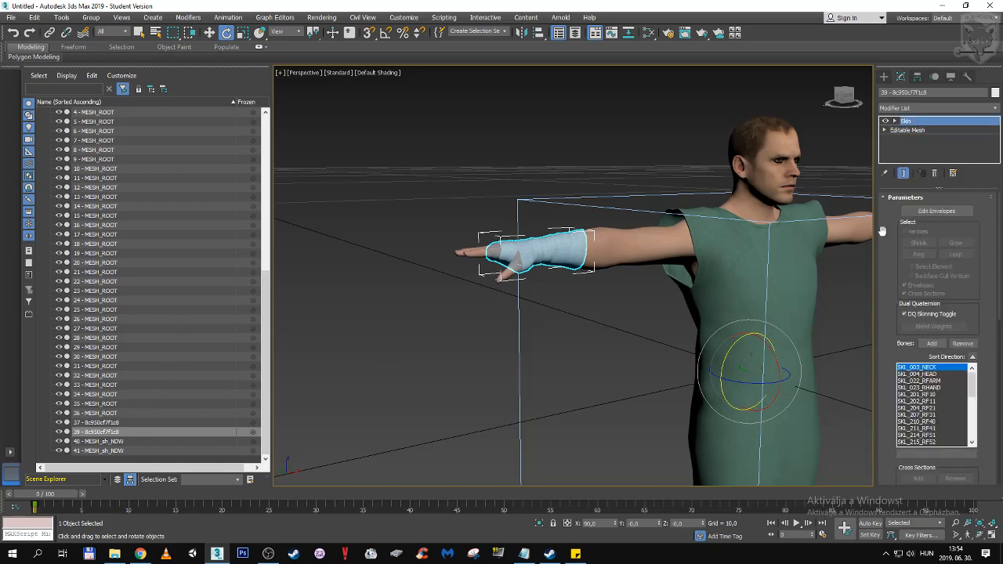
Step: Check the SKL_023_RHAND envelope on the forearm bandage once more, leave envelope editing, and return to the arm bones in the scene hierarchy
click(932, 387)
click(935, 212)
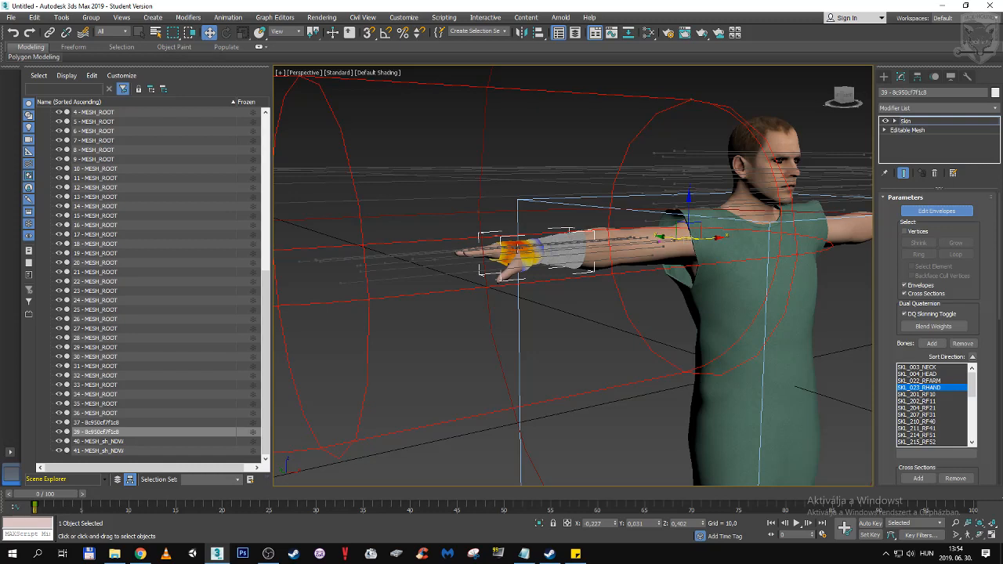
click(943, 212)
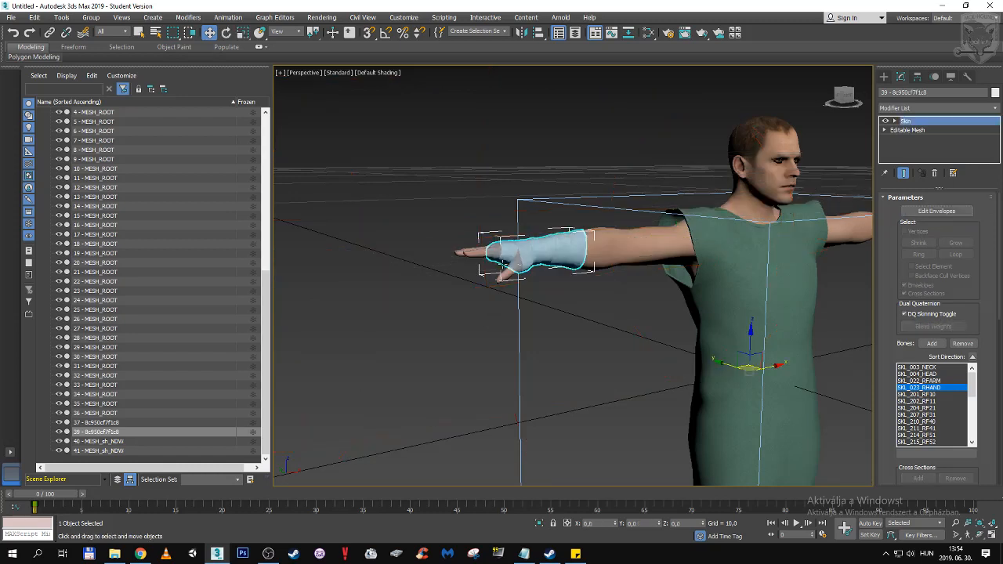
scroll(137, 331, up, 3)
scroll(137, 330, up, 6)
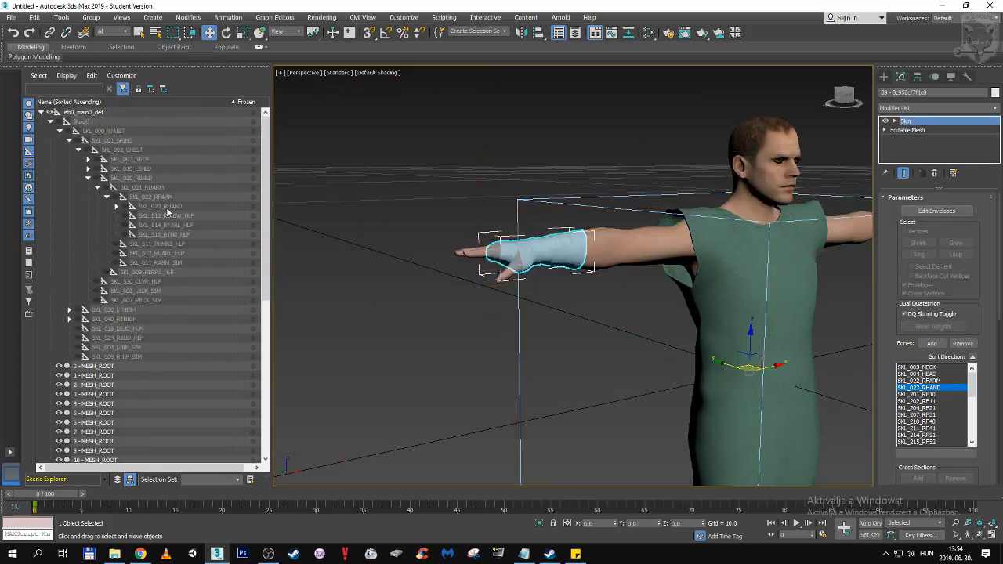
Step: Test-rotate SKL_023_RHAND slightly on the Y axis and undo the rotation
click(167, 207)
click(225, 32)
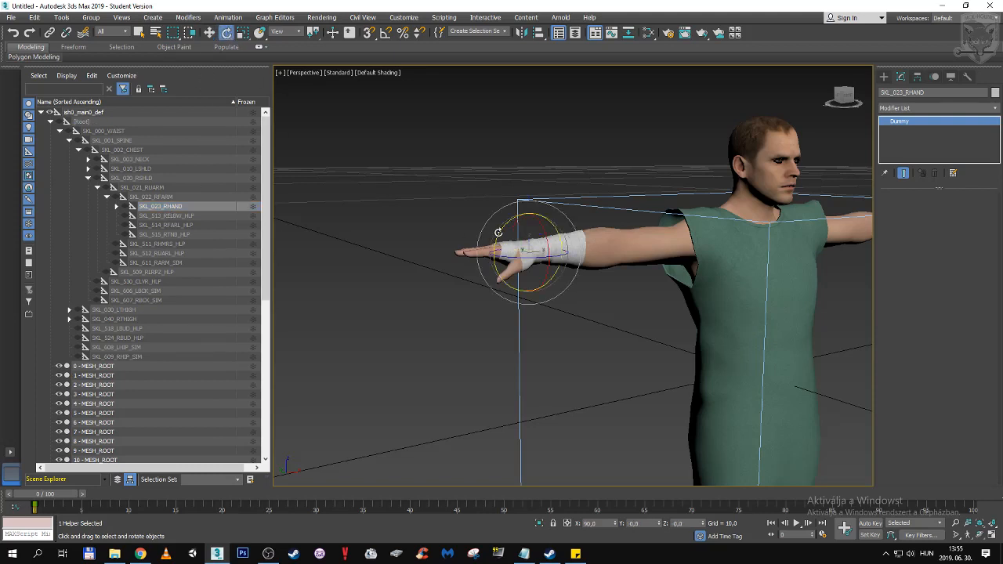
mouse_move(497, 235)
mouse_down()
mouse_move(489, 315)
mouse_move(491, 253)
mouse_move(515, 148)
mouse_move(502, 231)
mouse_up()
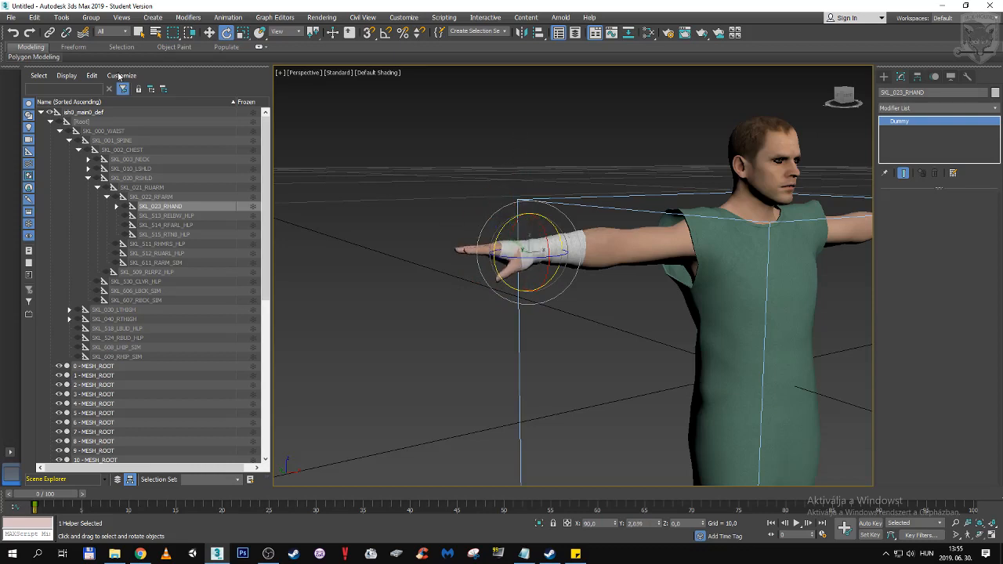
click(13, 33)
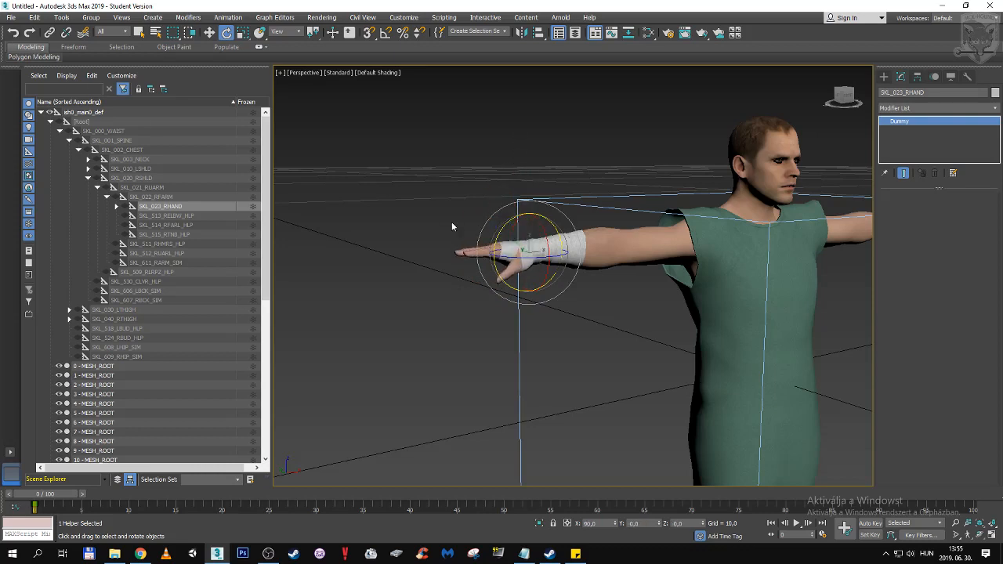
Step: Collapse the [Root] bone branch, clear the selection, hide the ish0_main0_def dummy, and look over the whole character
click(50, 122)
click(43, 136)
middle_drag(477, 154, 369, 165)
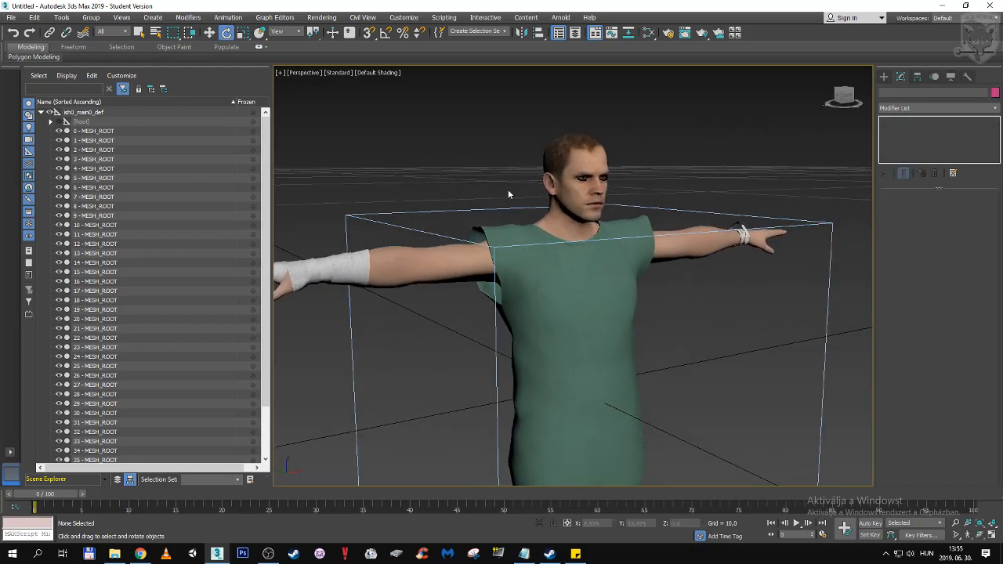
scroll(508, 194, down, 5)
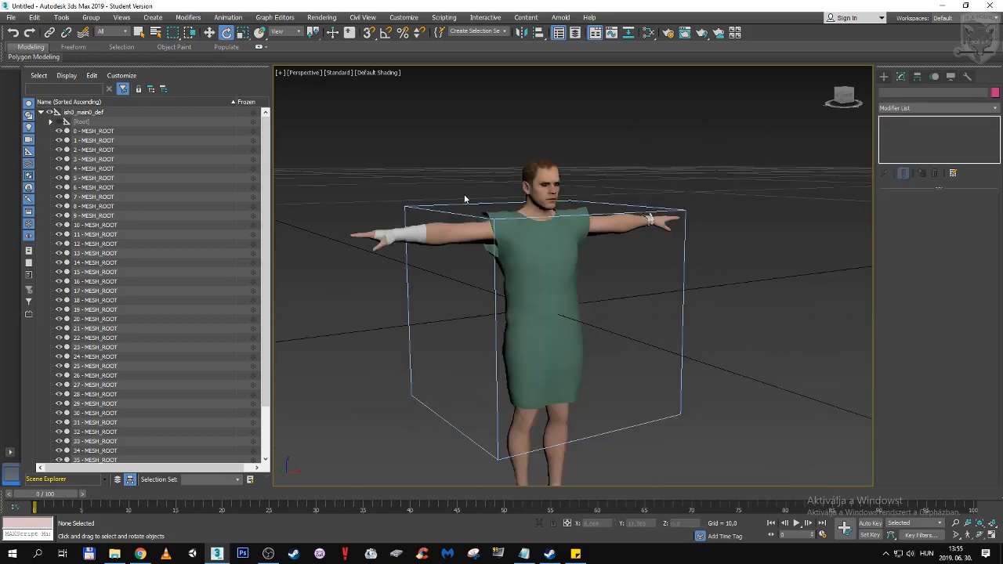
middle_drag(506, 196, 483, 226)
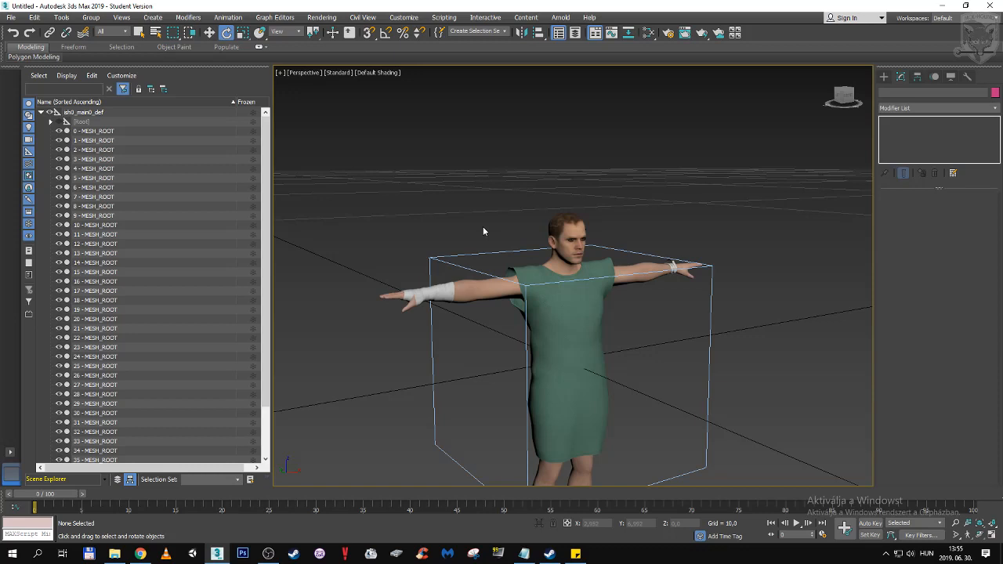
scroll(482, 232, up, 3)
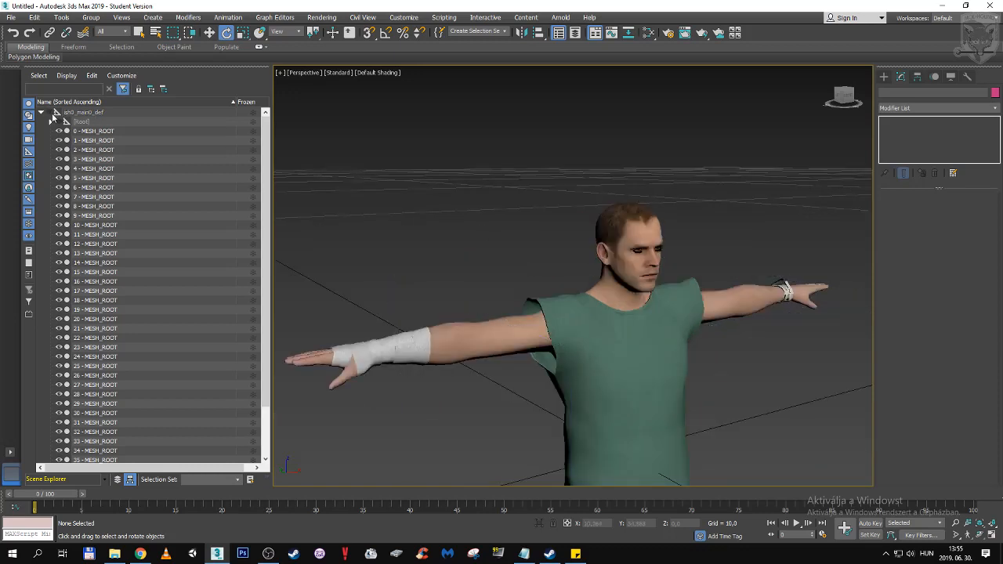
scroll(438, 263, down, 3)
middle_drag(438, 264, 455, 154)
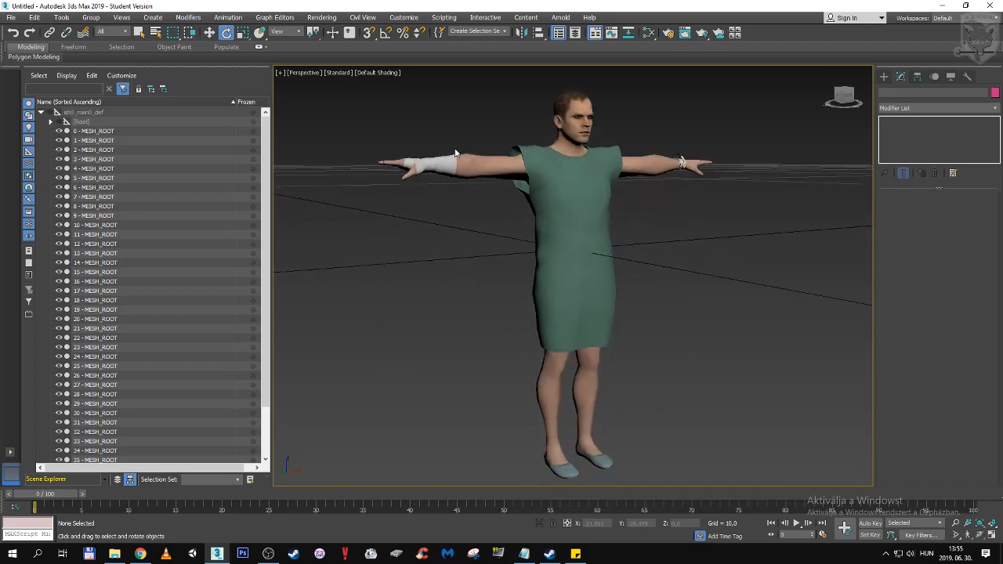
scroll(454, 254, down, 3)
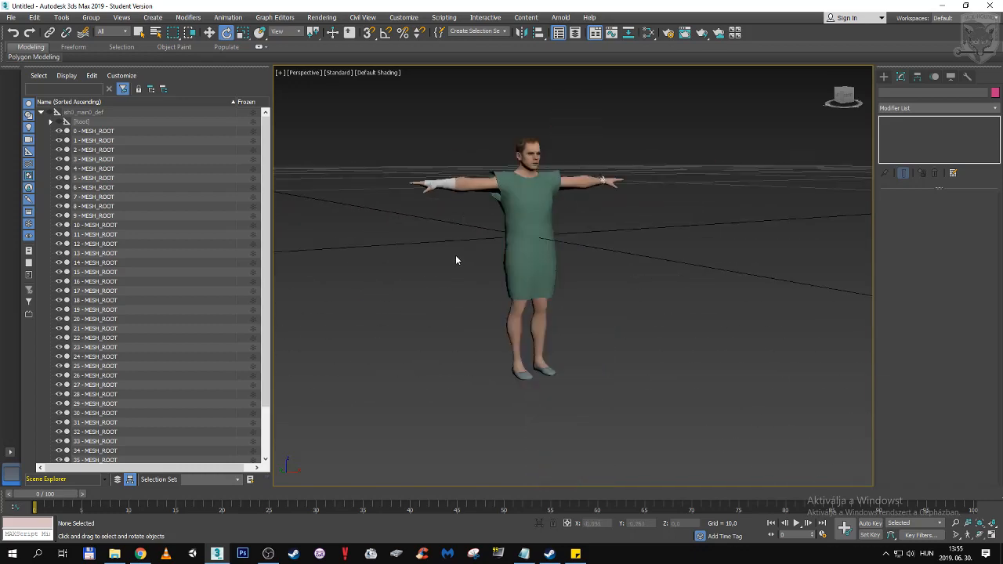
middle_drag(455, 254, 437, 370)
scroll(484, 341, up, 5)
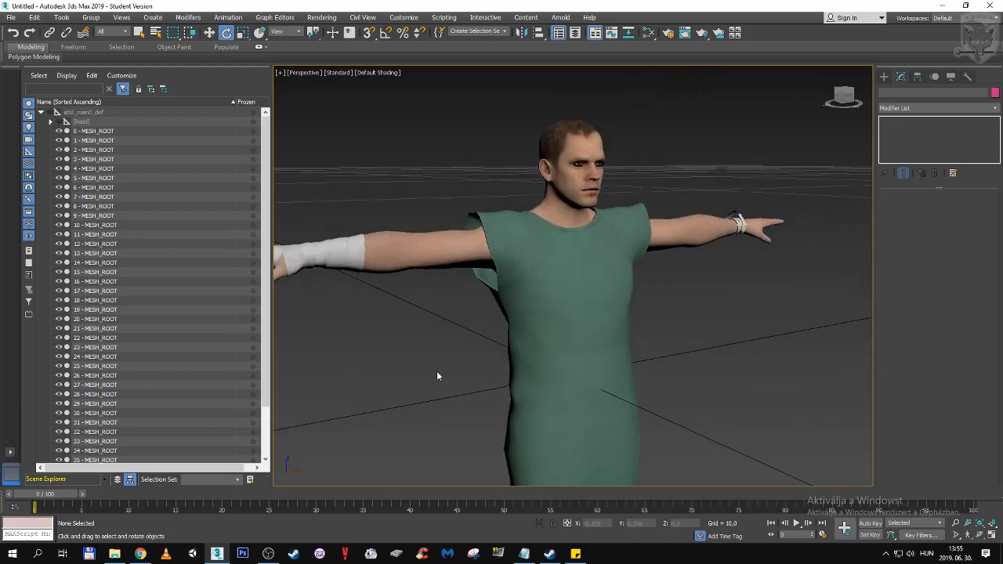
Step: Select [Root] with all its child bones and make the skeleton helpers and the ish0_main0_def dummy visible
click(979, 534)
drag(634, 327, 653, 315)
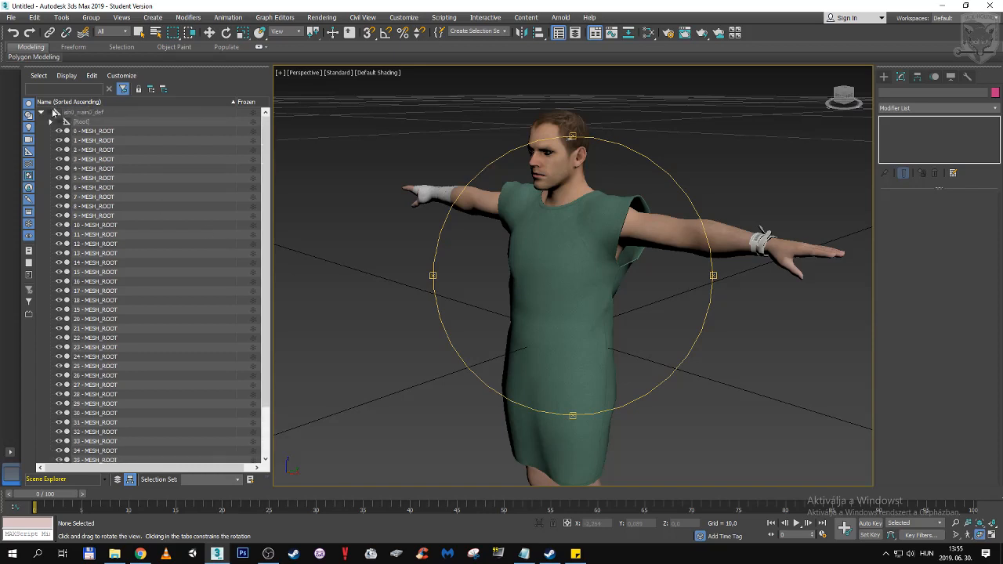
click(114, 122)
right_click(114, 122)
click(117, 132)
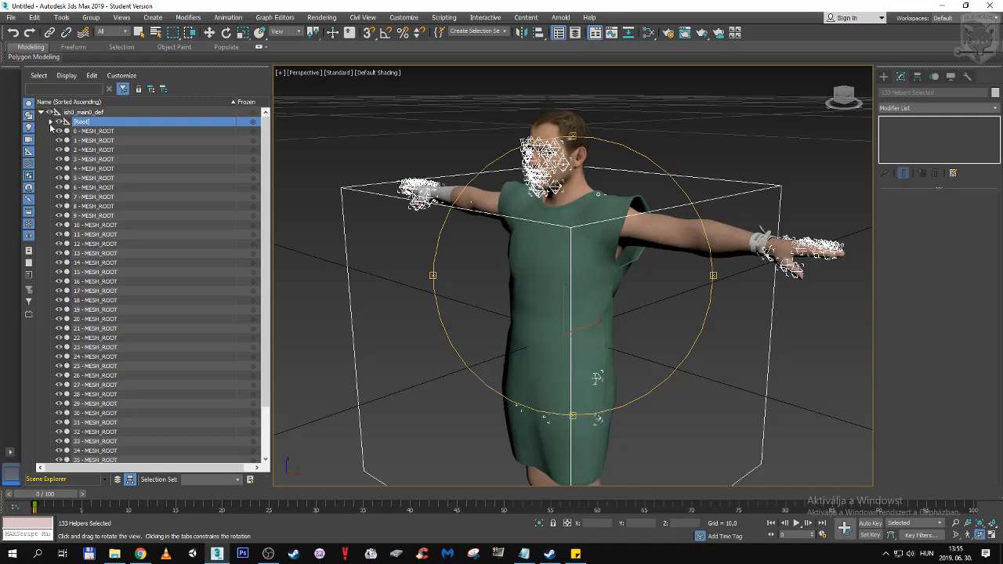
Step: Examine the skeleton helpers on the full character from the front and review the mesh list down to 41 - MESH_sh_NDW
drag(553, 218, 602, 228)
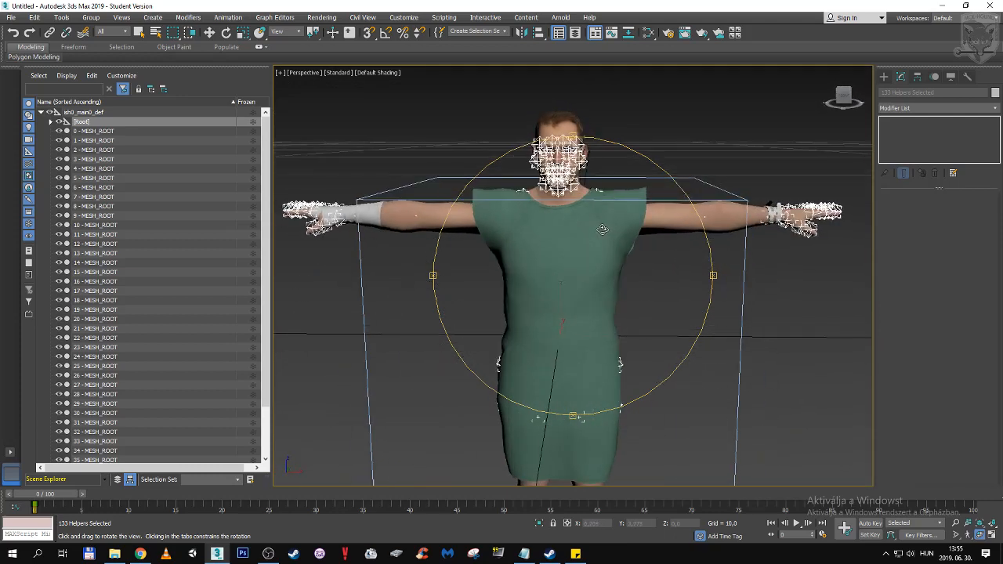
scroll(568, 265, down, 5)
middle_drag(579, 260, 581, 205)
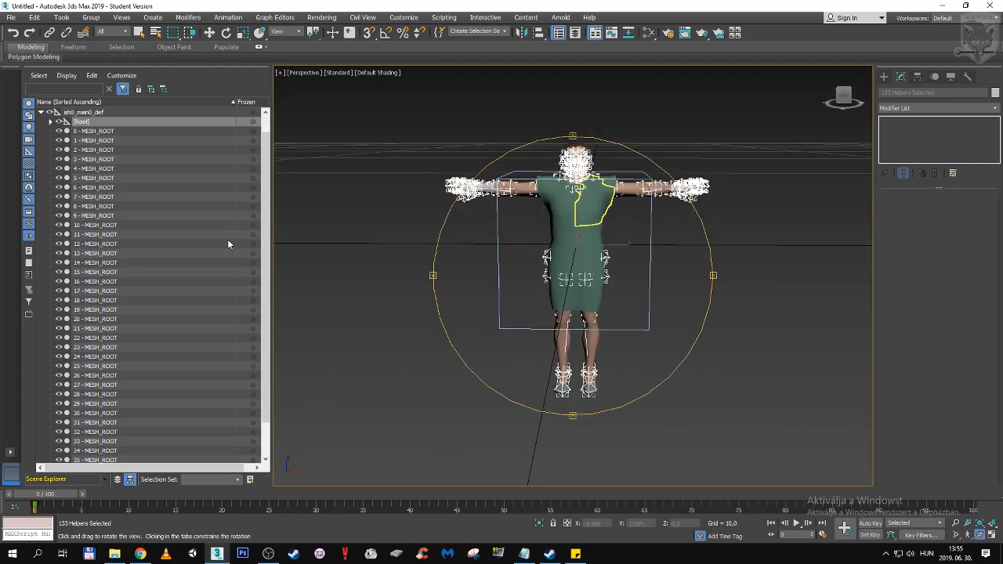
scroll(228, 239, down, 2)
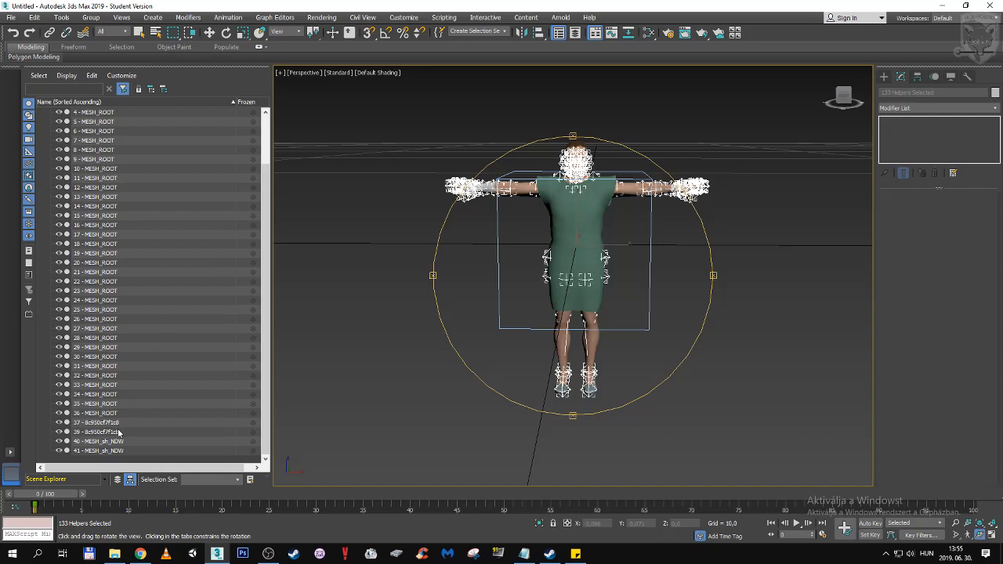
scroll(123, 403, up, 3)
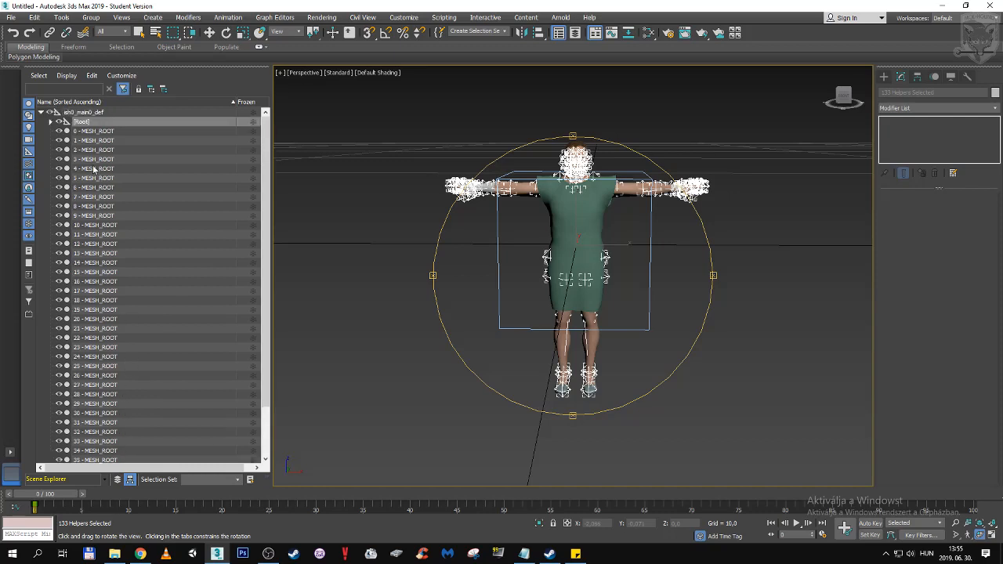
Step: Select ish0_main0_def, check its hierarchy collapsed and expanded, and inspect the character together with its bone helpers
click(93, 114)
click(41, 113)
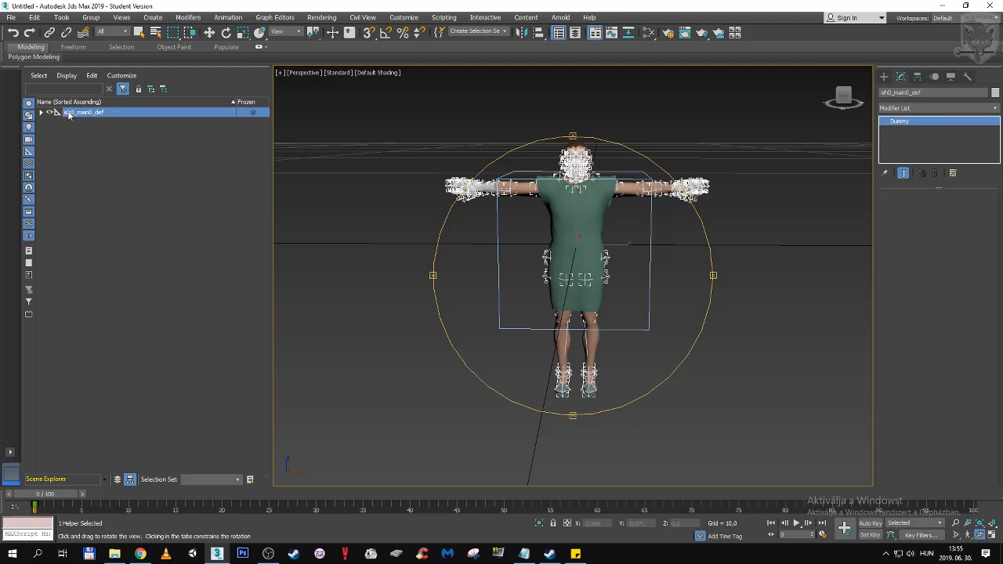
click(41, 113)
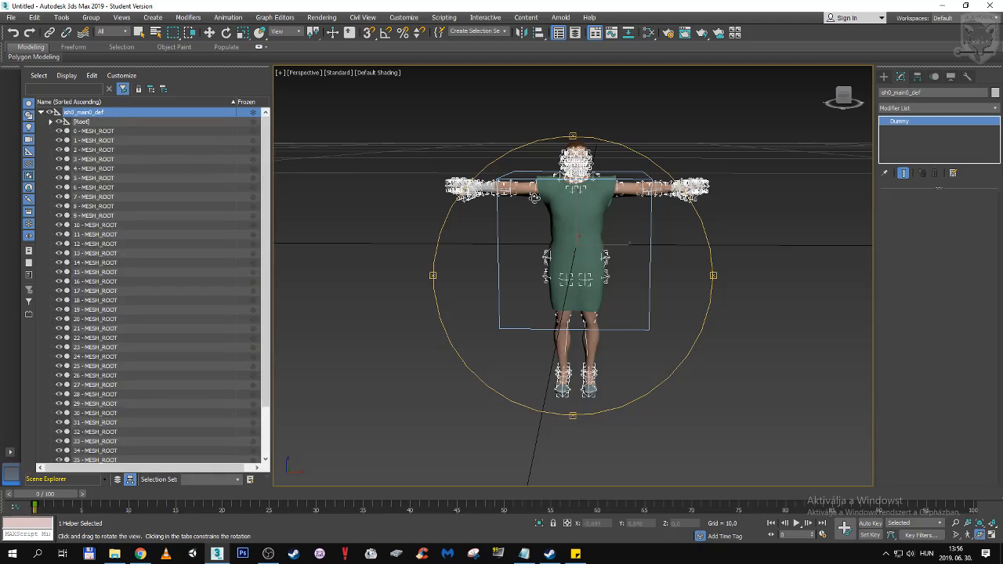
scroll(537, 196, up, 3)
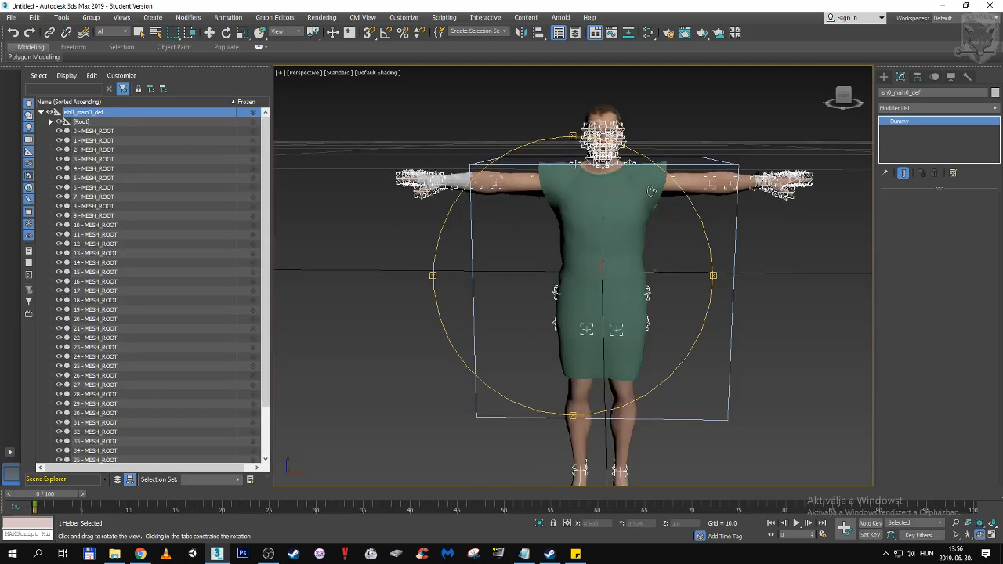
middle_drag(655, 272, 581, 323)
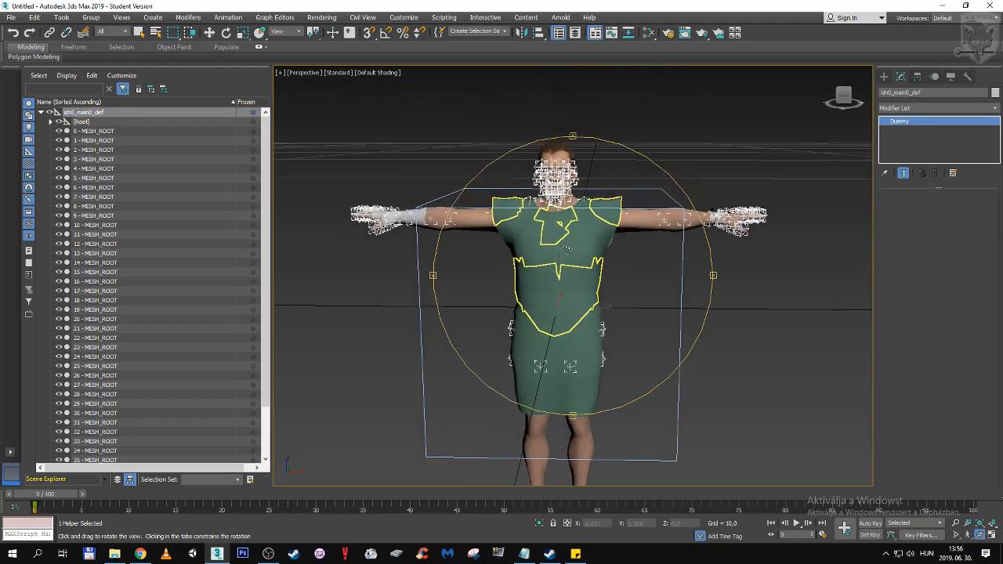
scroll(538, 217, up, 2)
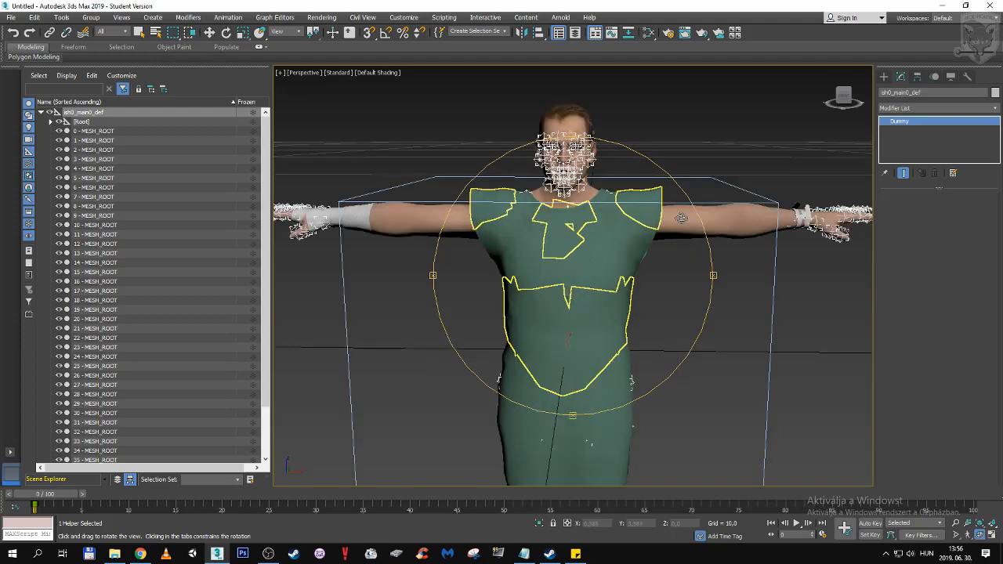
scroll(537, 229, down, 4)
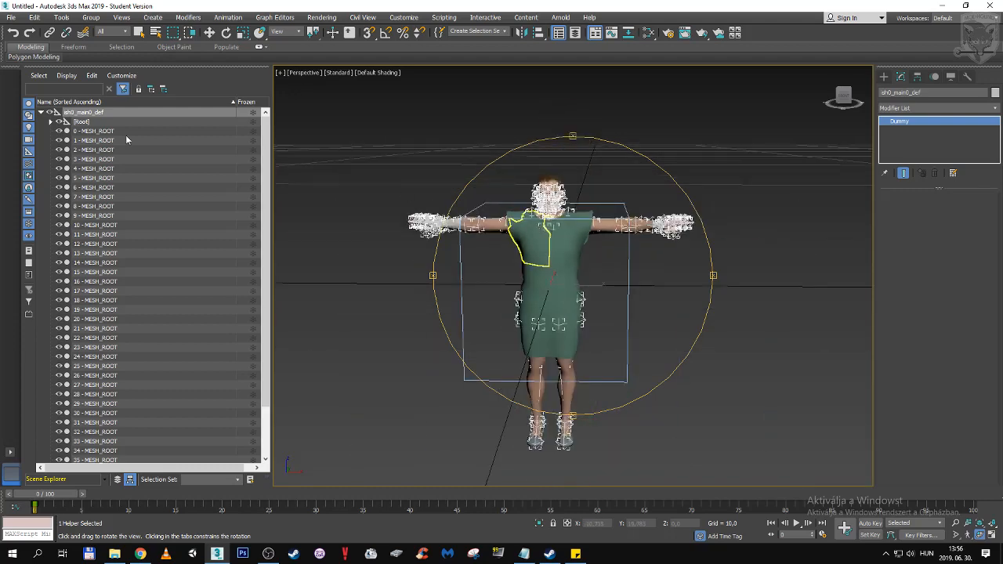
Step: Collapse the full hierarchy and select only the top-level ish0_main0_def dummy
click(41, 113)
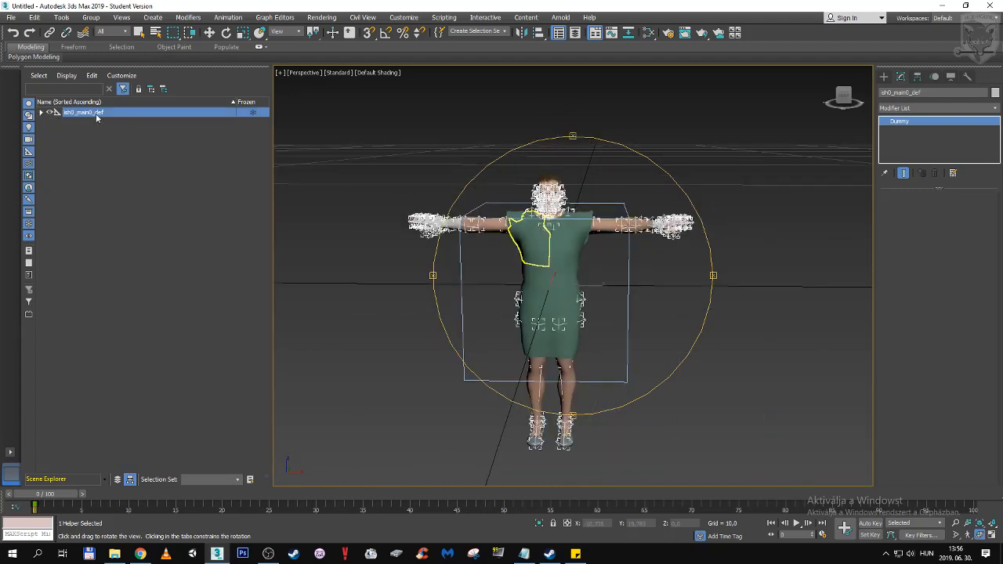
click(91, 114)
click(117, 129)
click(110, 112)
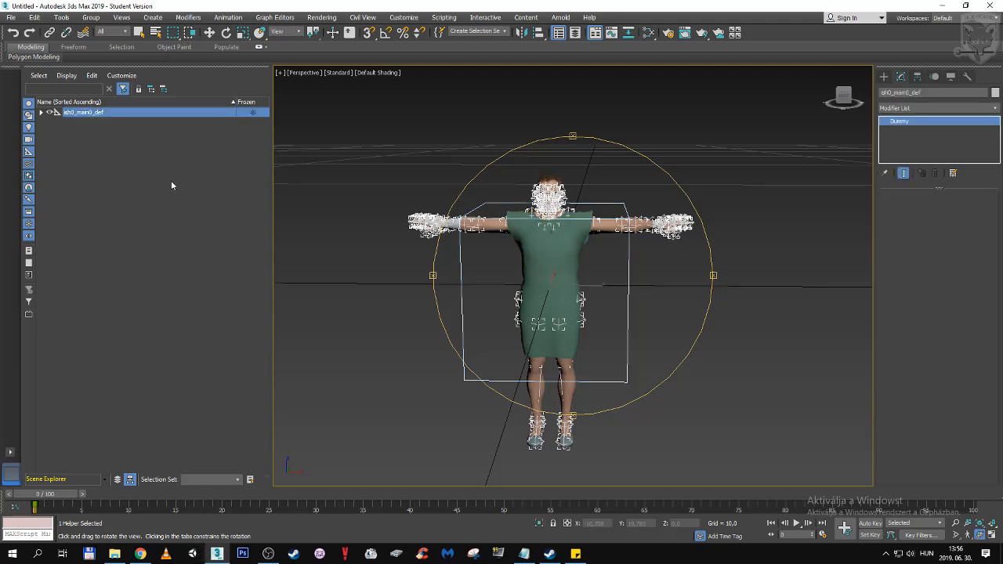
Step: Start an FBX export of the scene and browse to the MODTUTORIAL\Mods folder on drive E
click(11, 19)
mouse_move(70, 171)
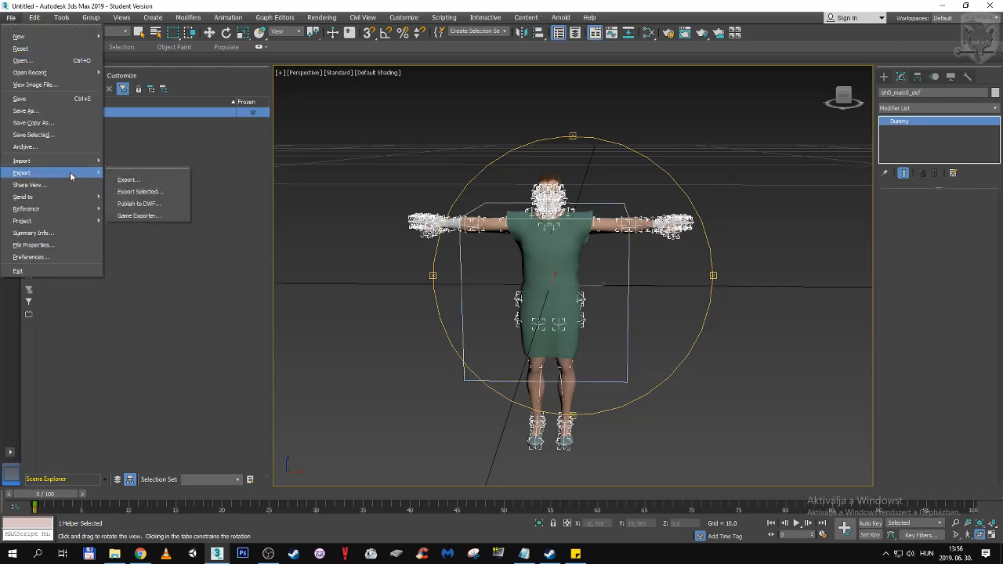
click(168, 179)
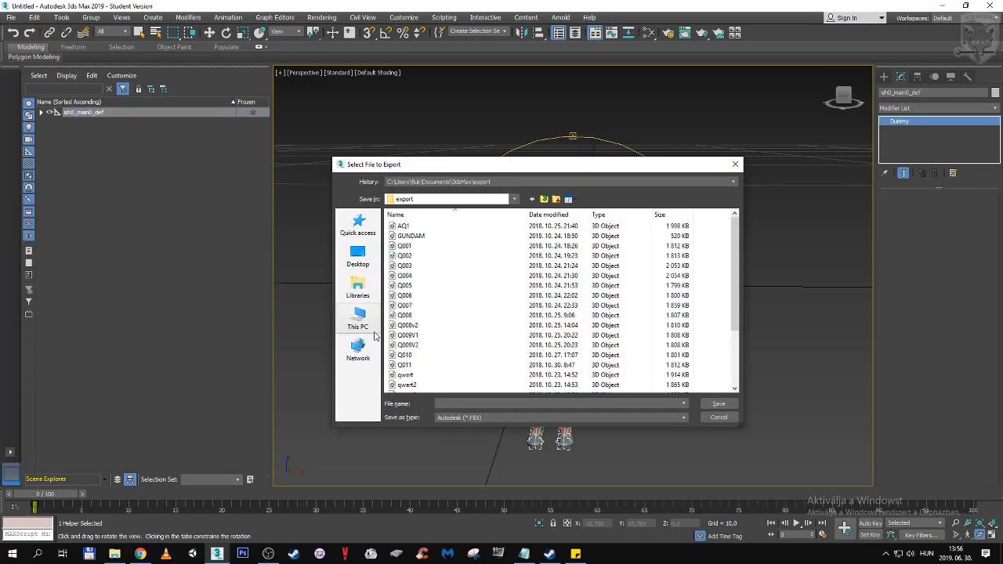
click(365, 325)
double_click(454, 380)
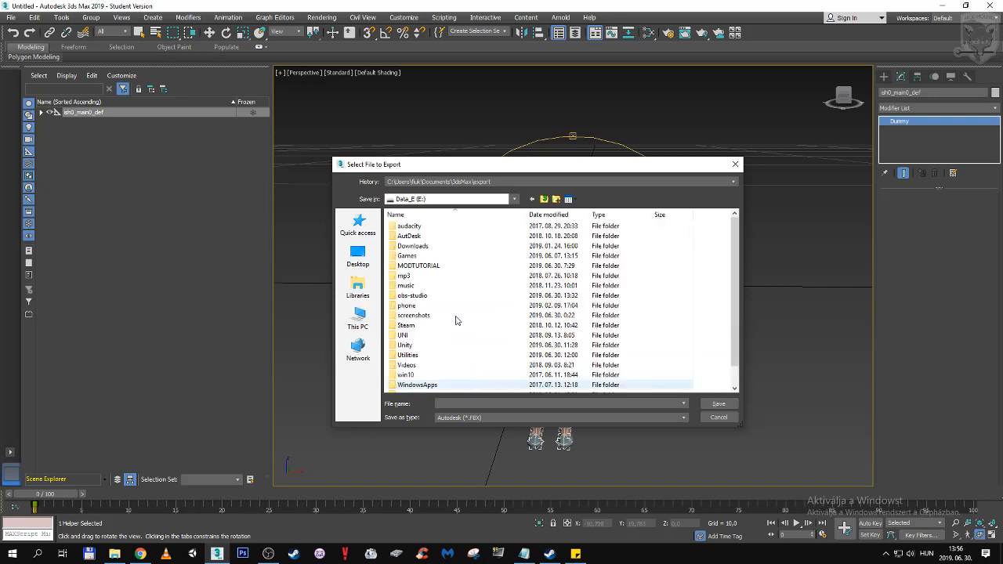
double_click(435, 268)
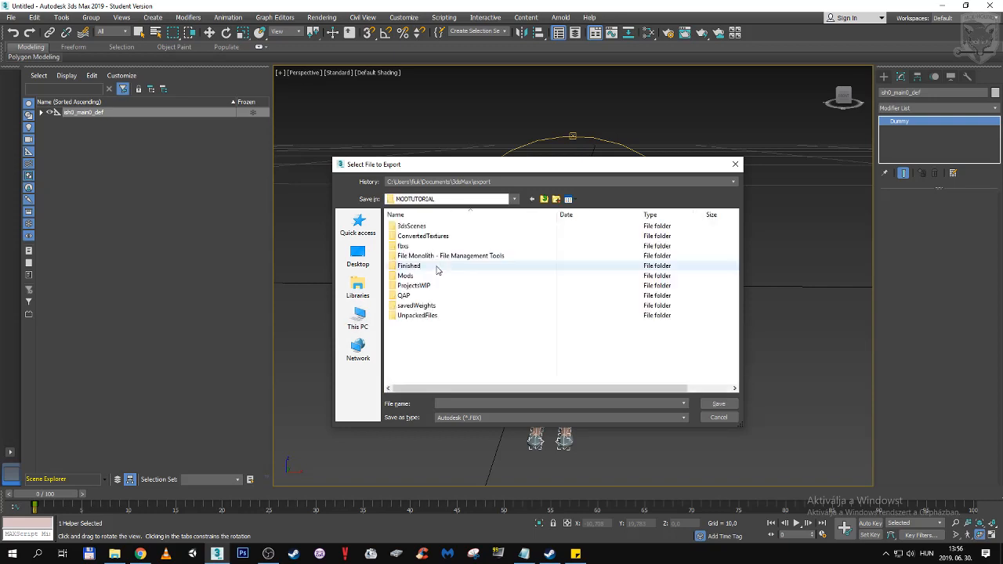
double_click(416, 287)
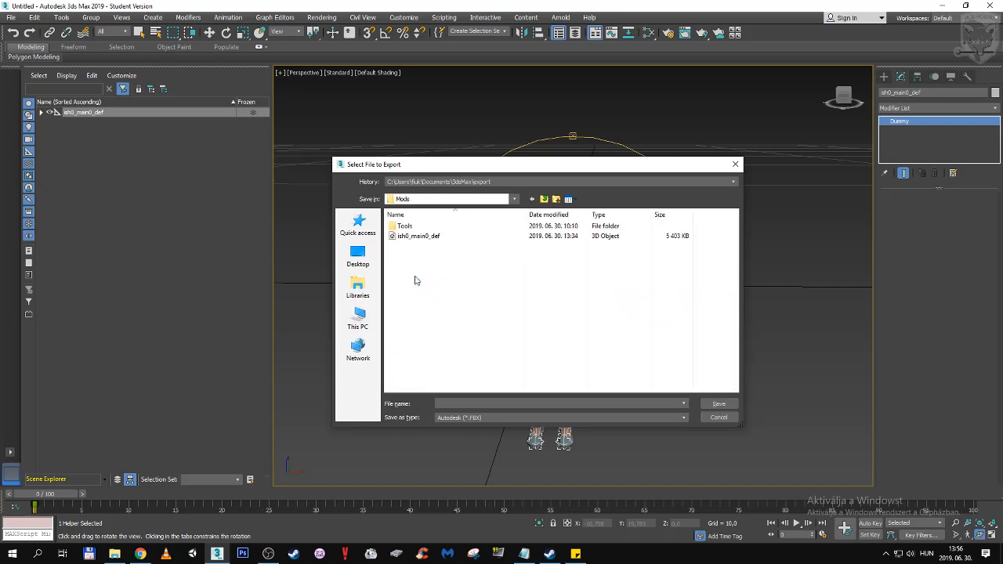
Step: Export the model as ish0_main0_def_clean in FBX format with the Autodesk Media & Entertainment preset and look over the character
click(419, 237)
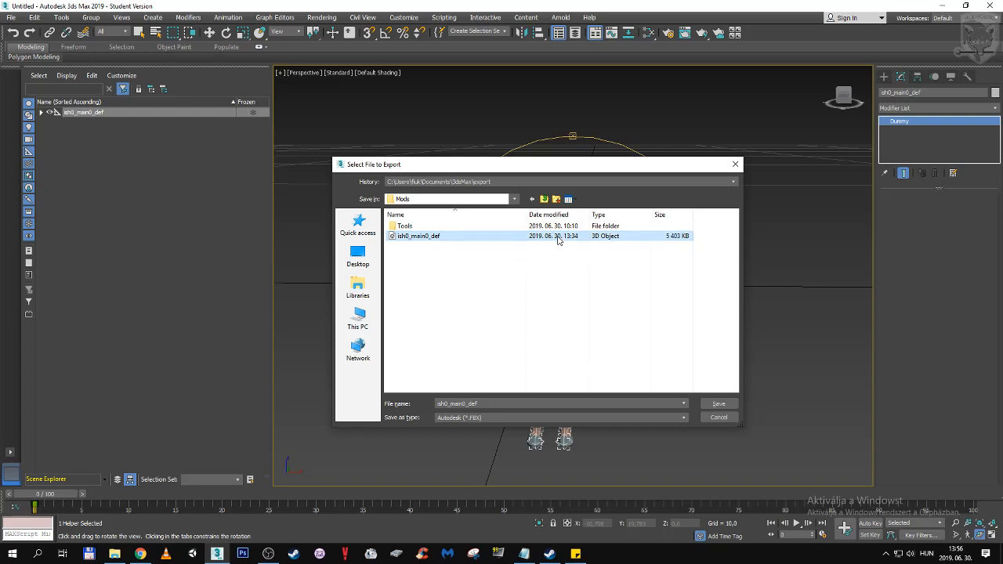
double_click(519, 404)
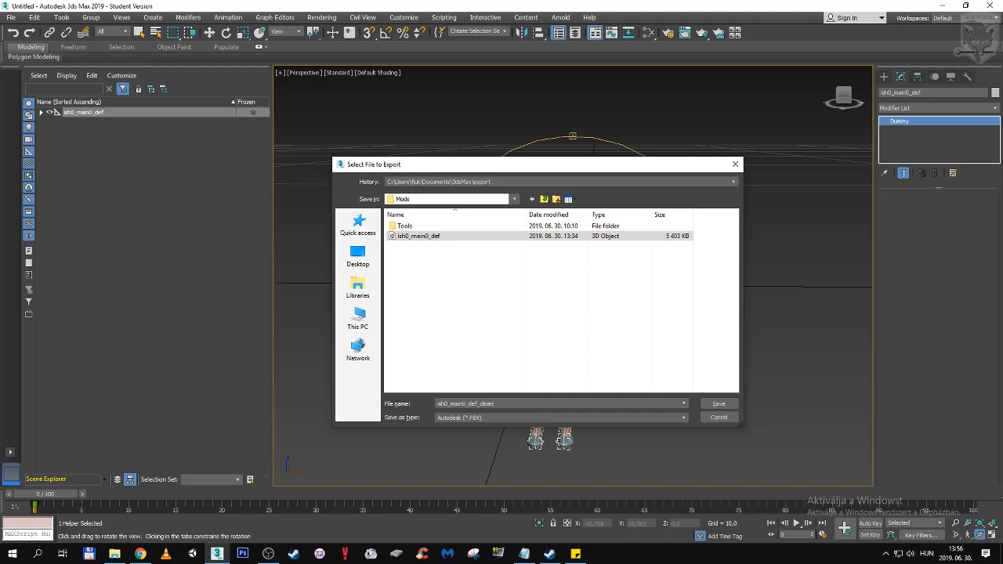
key(Return)
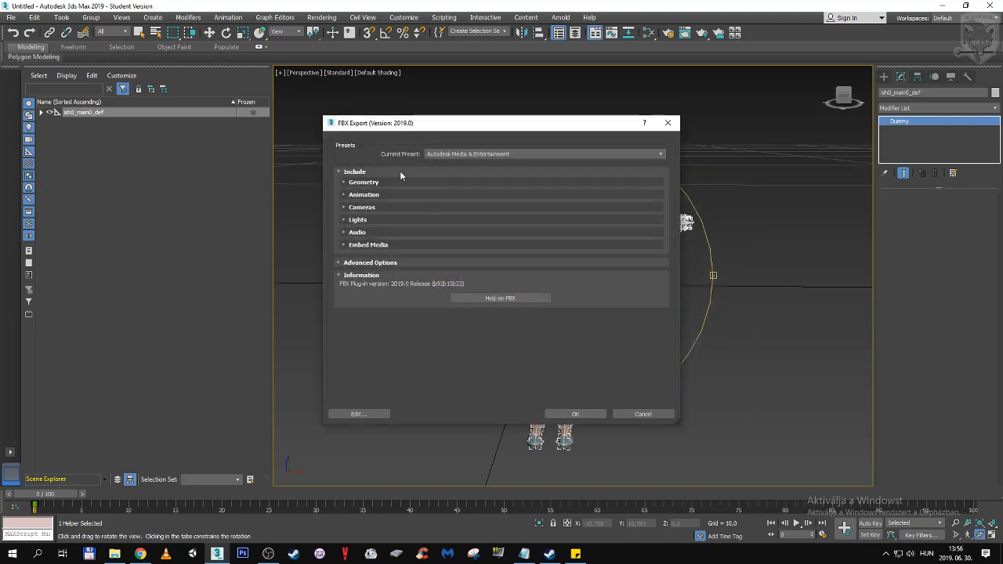
click(575, 414)
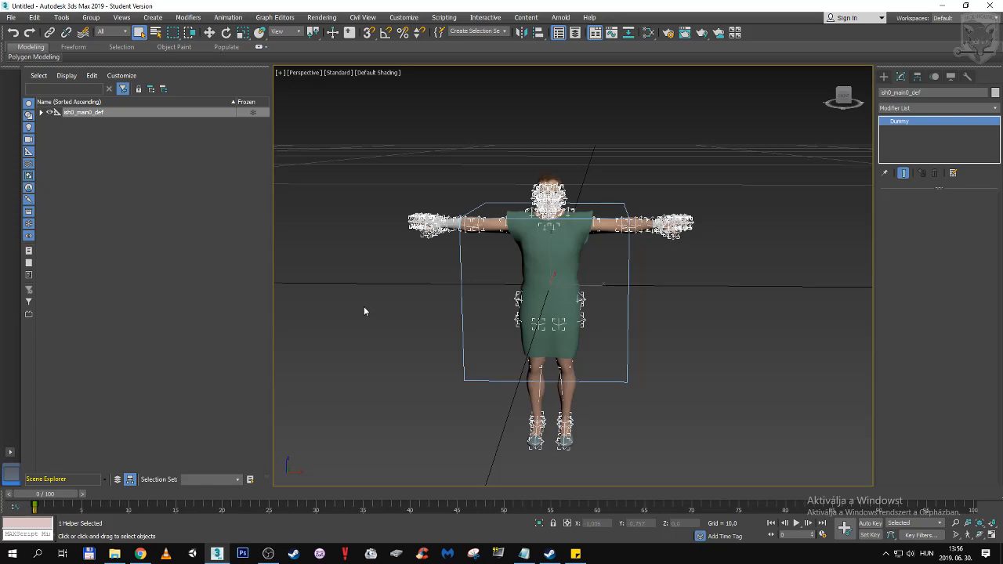
scroll(376, 254, up, 5)
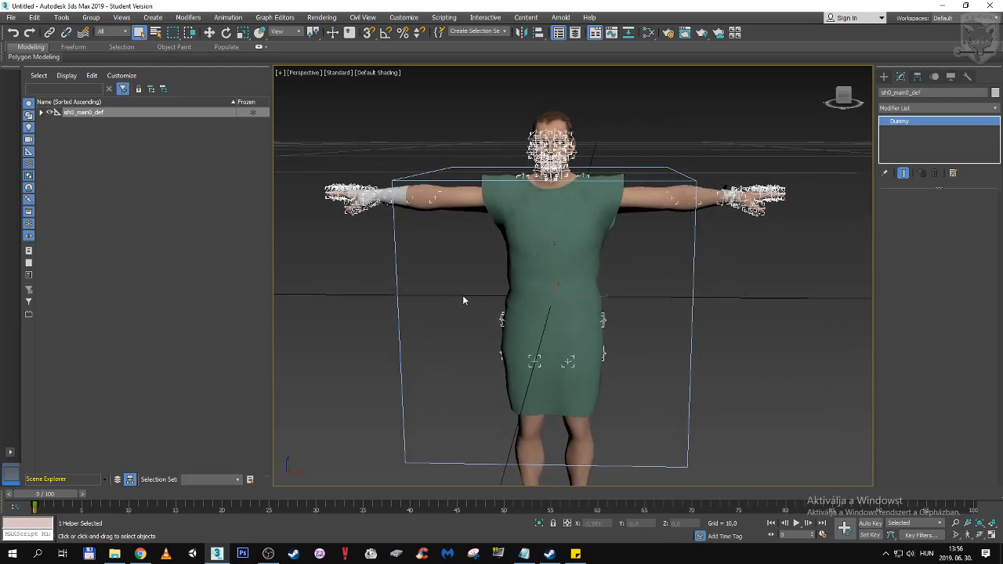
scroll(462, 297, down, 4)
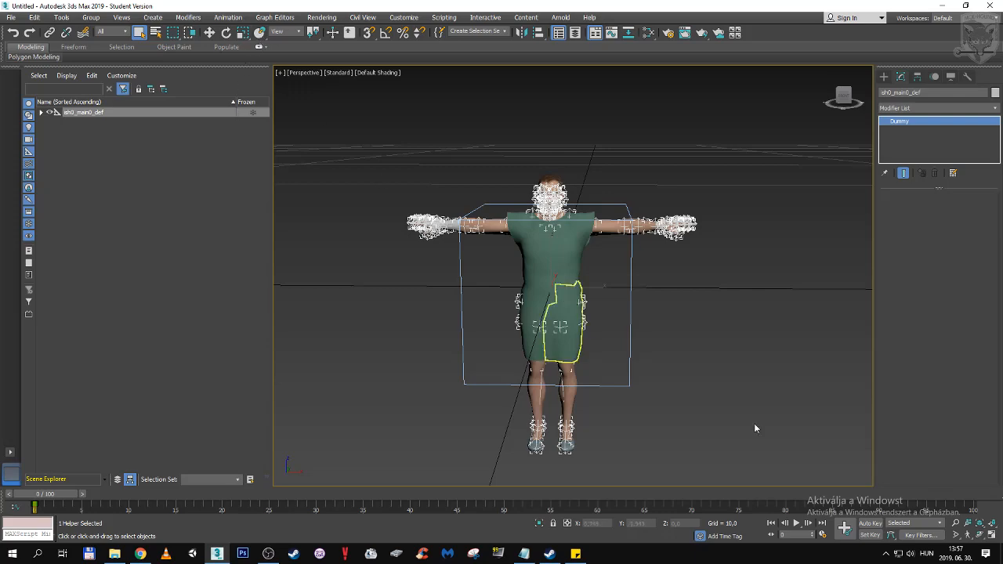
Step: Select both toe bones together with the shoe and skirt meshes, and collapse the [Root] bone hierarchy
click(980, 535)
drag(599, 329, 661, 305)
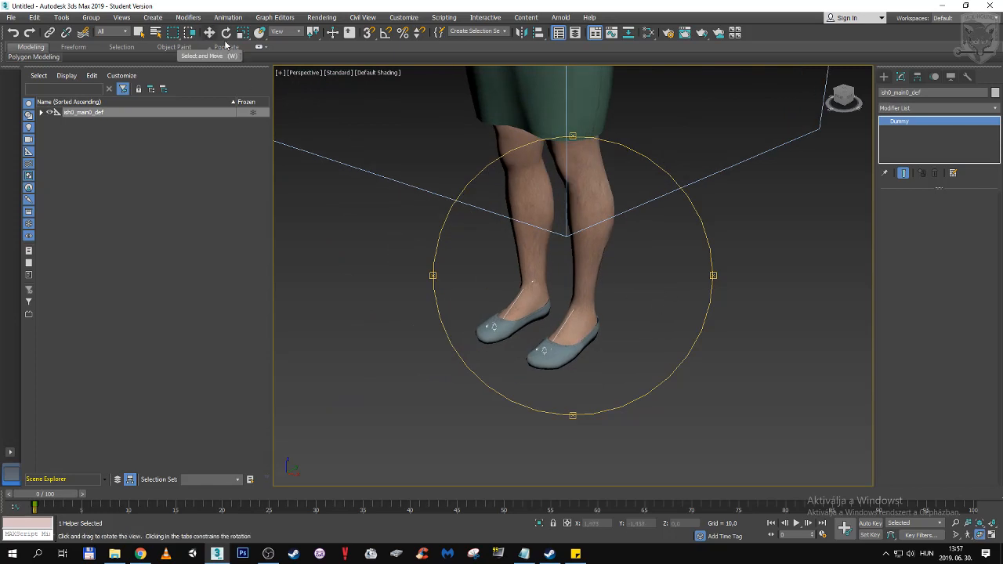
click(138, 32)
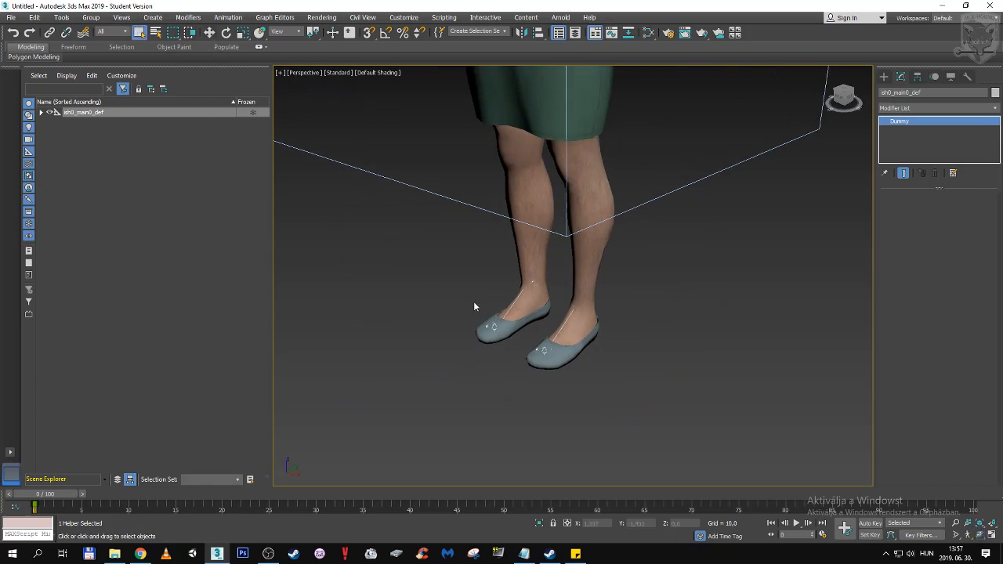
double_click(575, 385)
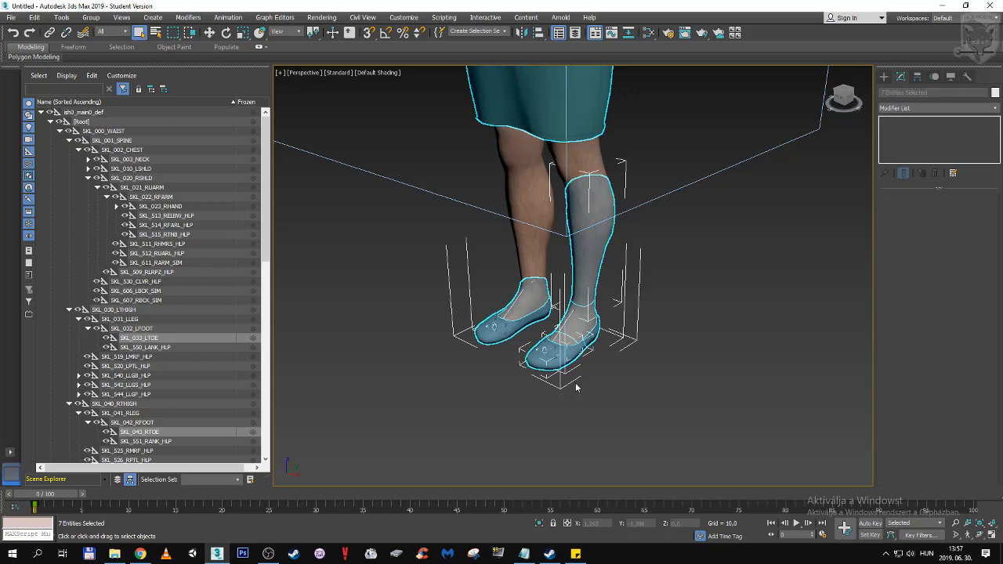
click(462, 316)
drag(545, 383, 563, 399)
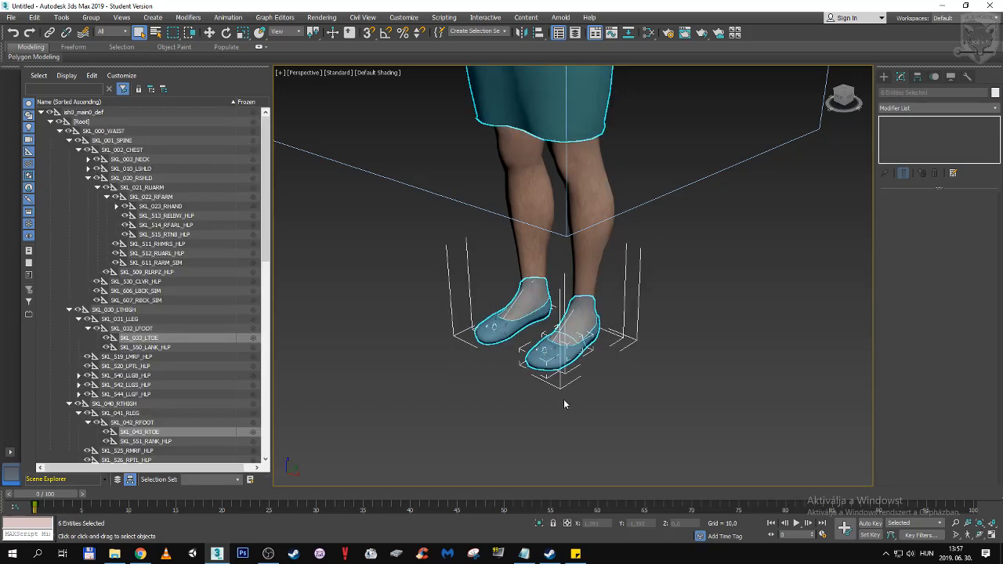
scroll(494, 313, down, 6)
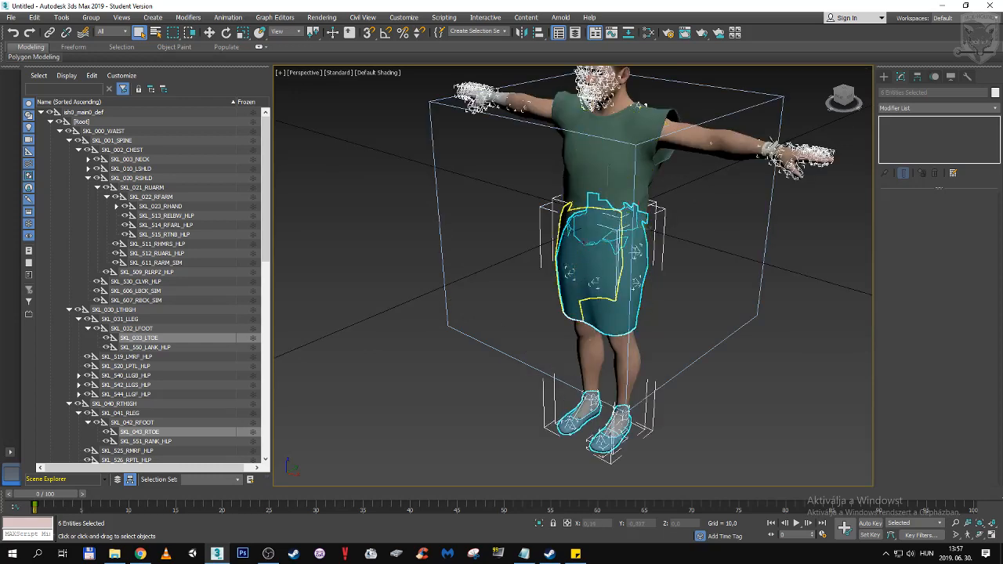
click(980, 536)
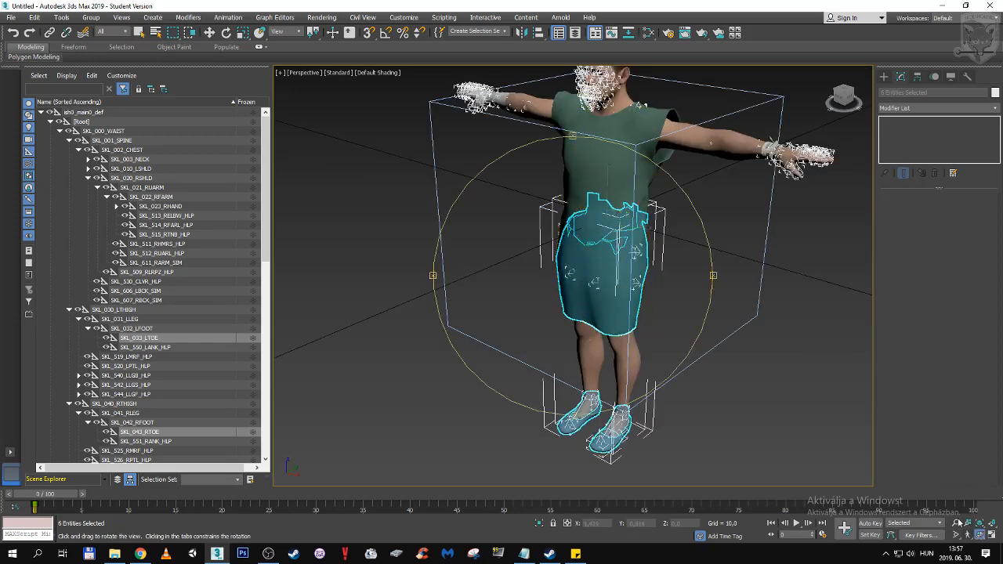
drag(650, 335, 514, 293)
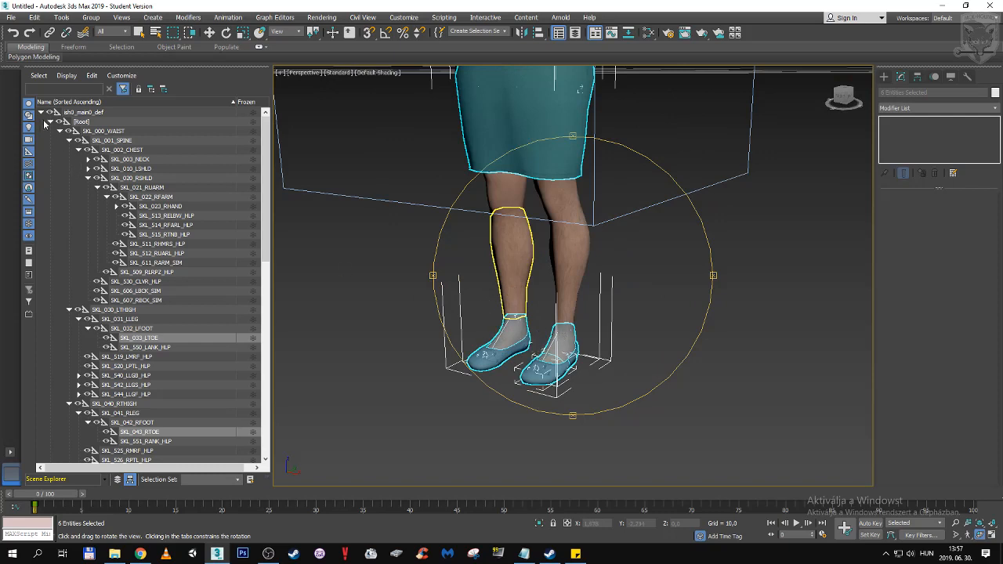
click(50, 122)
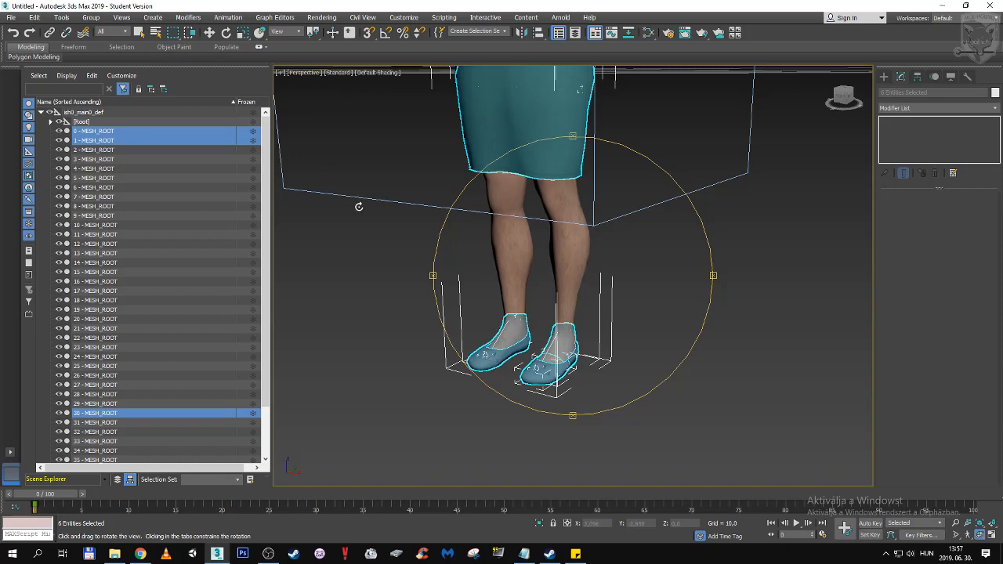
Step: Scale the selected foot bones and meshes along X, to about 107% along Z, and uniformly
click(244, 34)
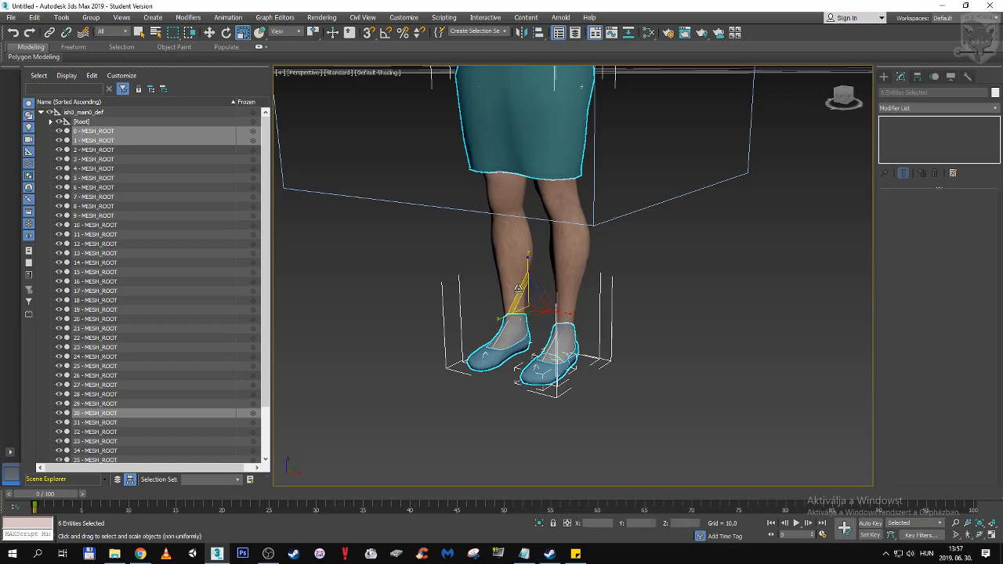
click(981, 535)
drag(627, 352, 674, 343)
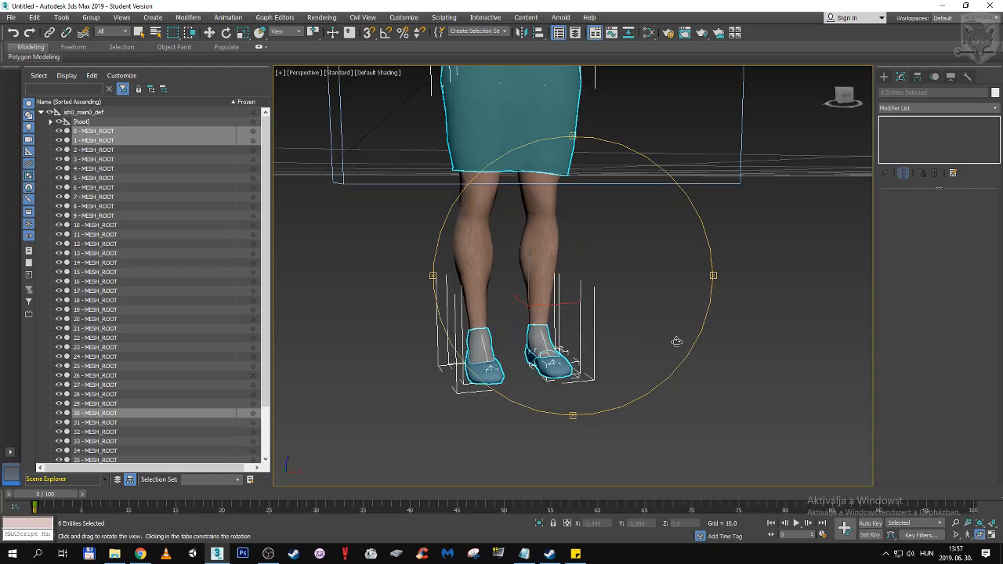
click(243, 32)
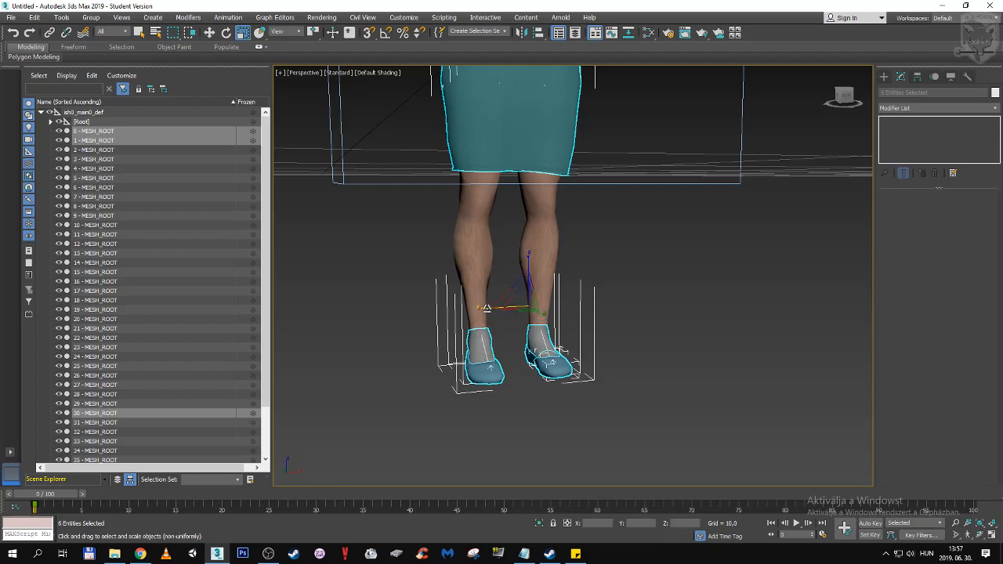
mouse_move(487, 308)
mouse_down()
mouse_move(383, 319)
mouse_move(489, 319)
mouse_up()
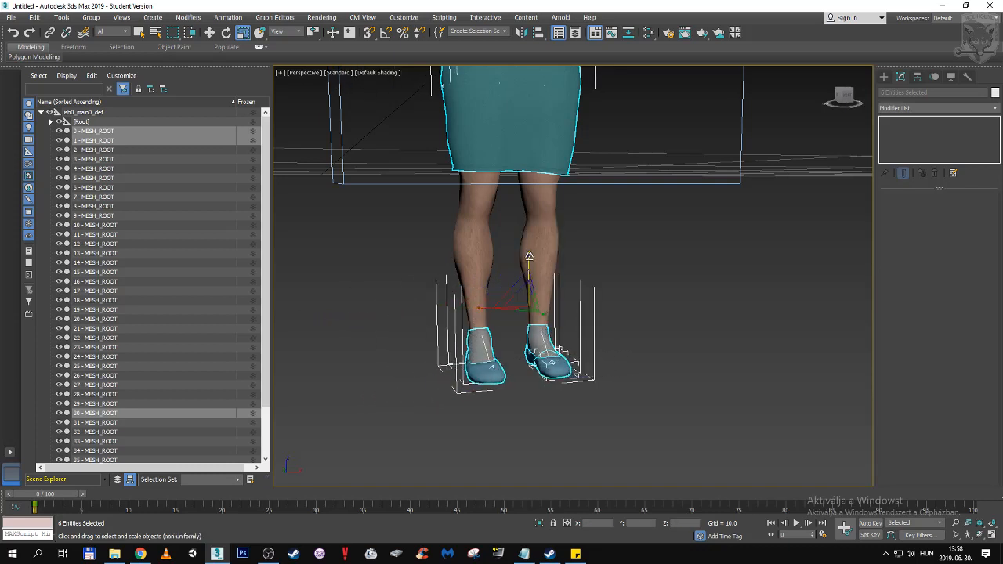
mouse_move(529, 257)
mouse_down()
mouse_move(528, 201)
mouse_move(512, 325)
mouse_move(519, 242)
mouse_move(521, 257)
mouse_up()
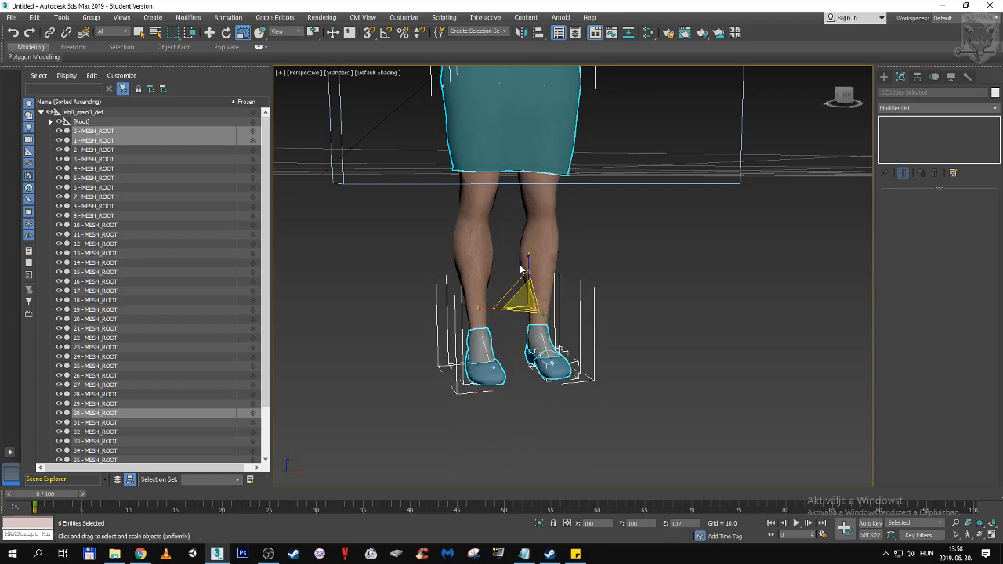
drag(536, 309, 502, 293)
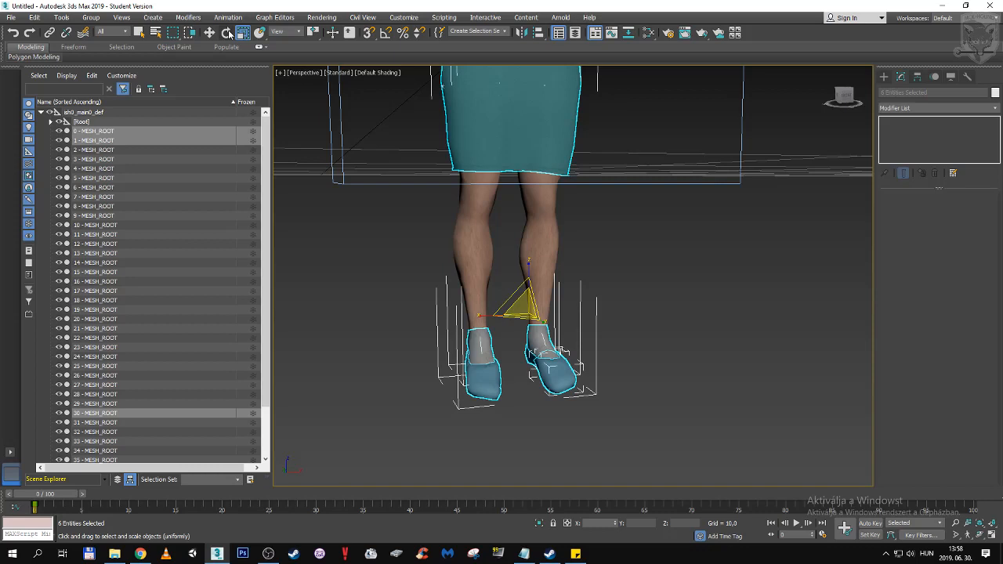
Step: Move the selected foot parts slightly with Select and Move, clear the selection and look over the whole character
click(209, 32)
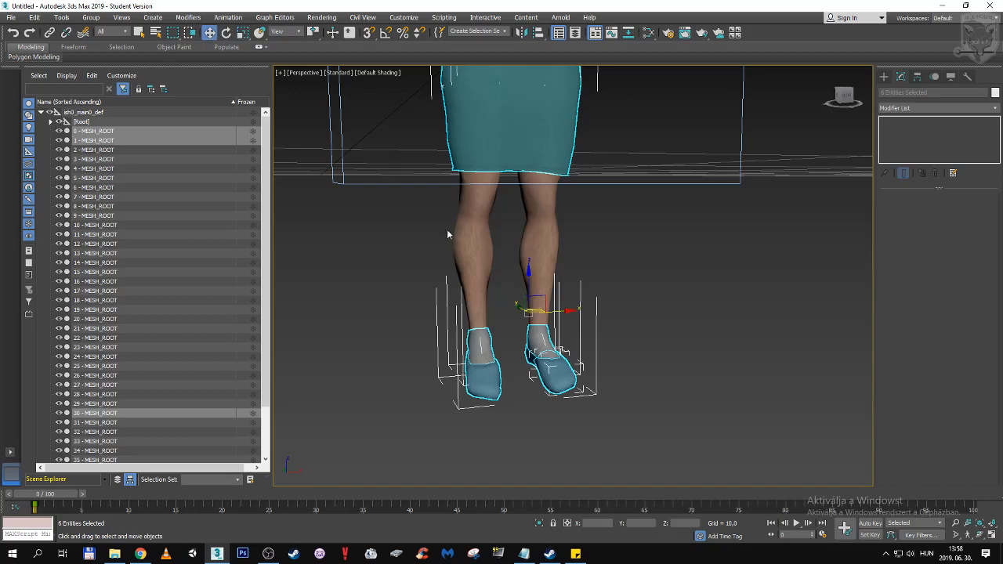
click(539, 274)
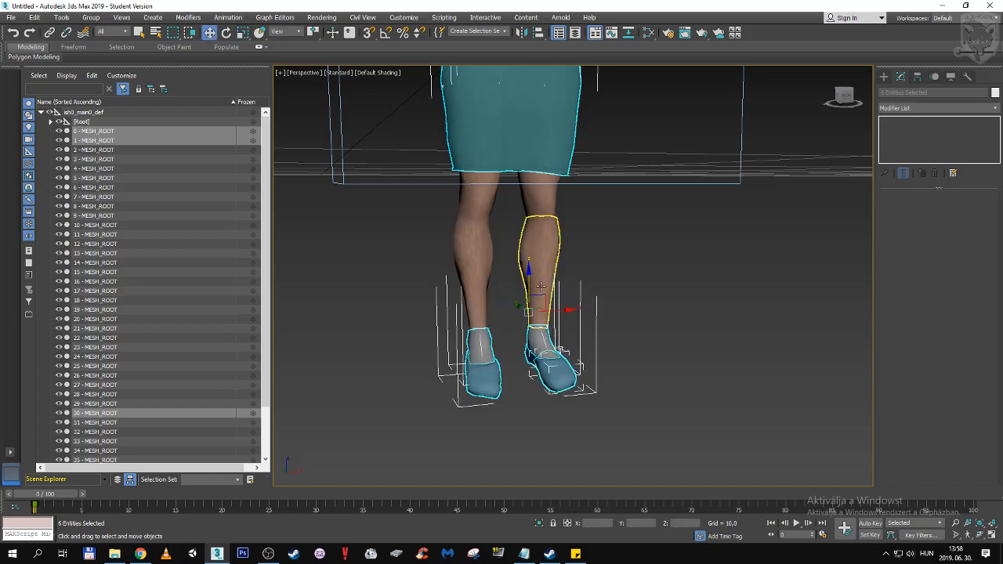
drag(566, 311, 531, 318)
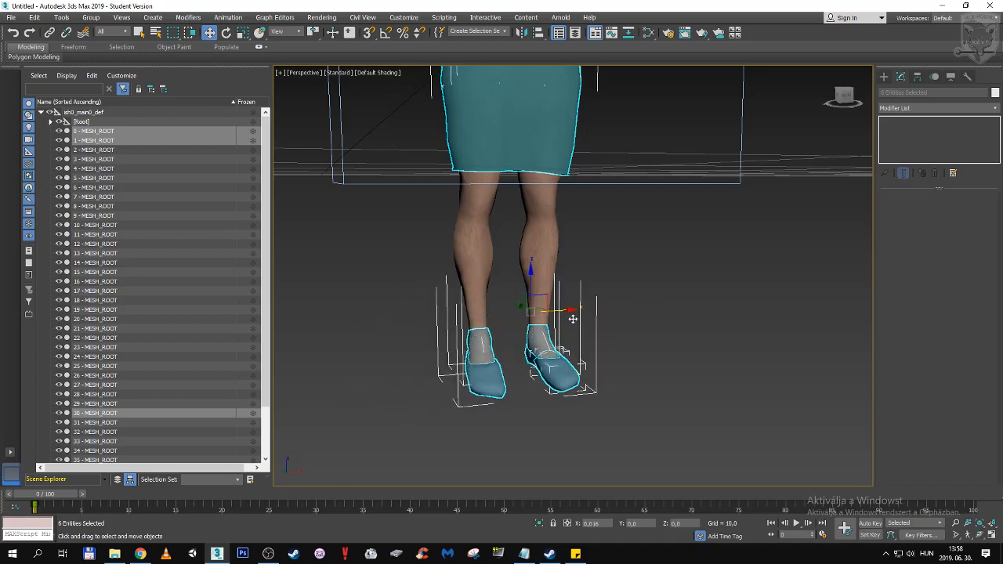
click(336, 186)
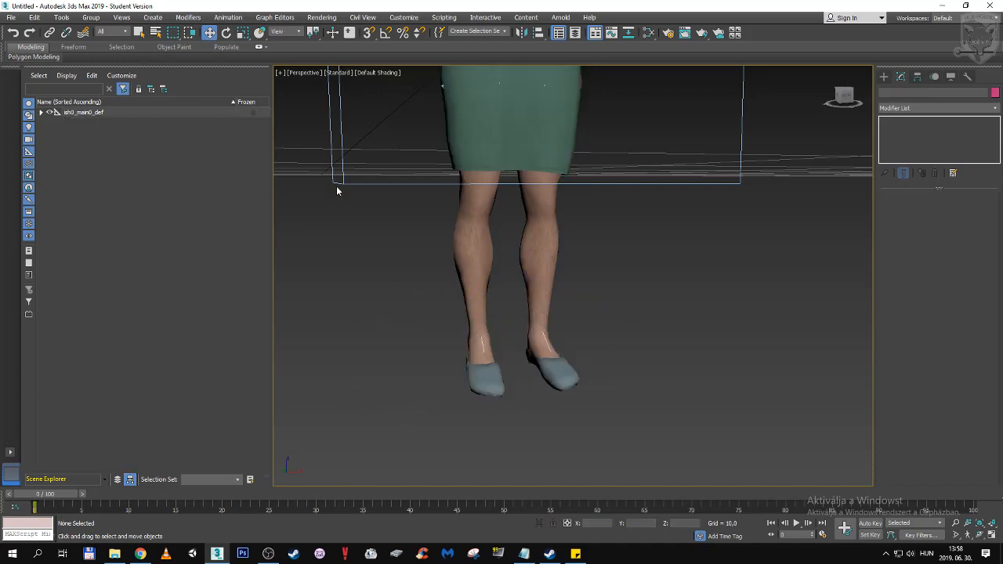
scroll(336, 185, down, 5)
scroll(402, 275, up, 3)
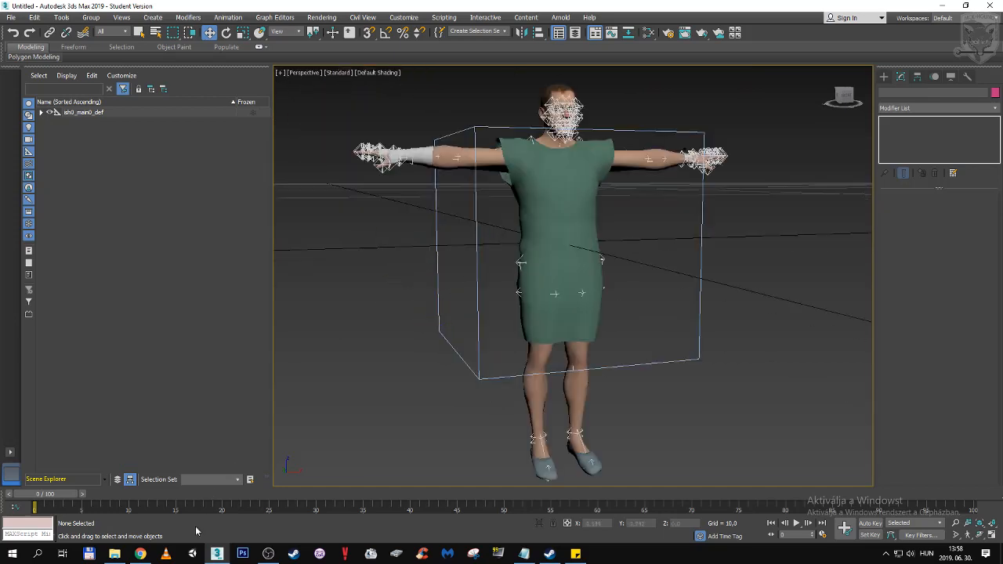
Step: Launch Unity and exit 3ds Max without saving the scene changes
click(192, 553)
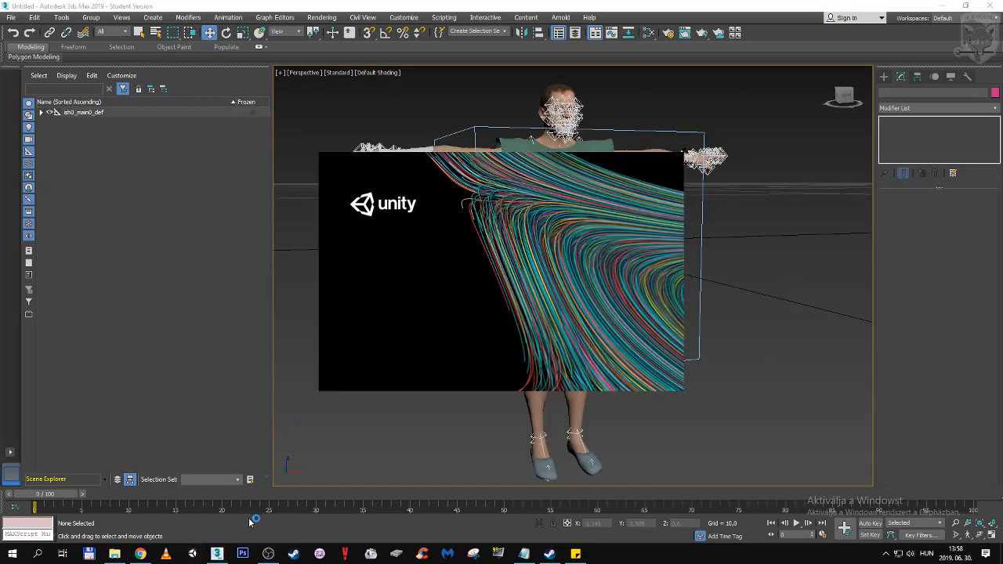
click(11, 17)
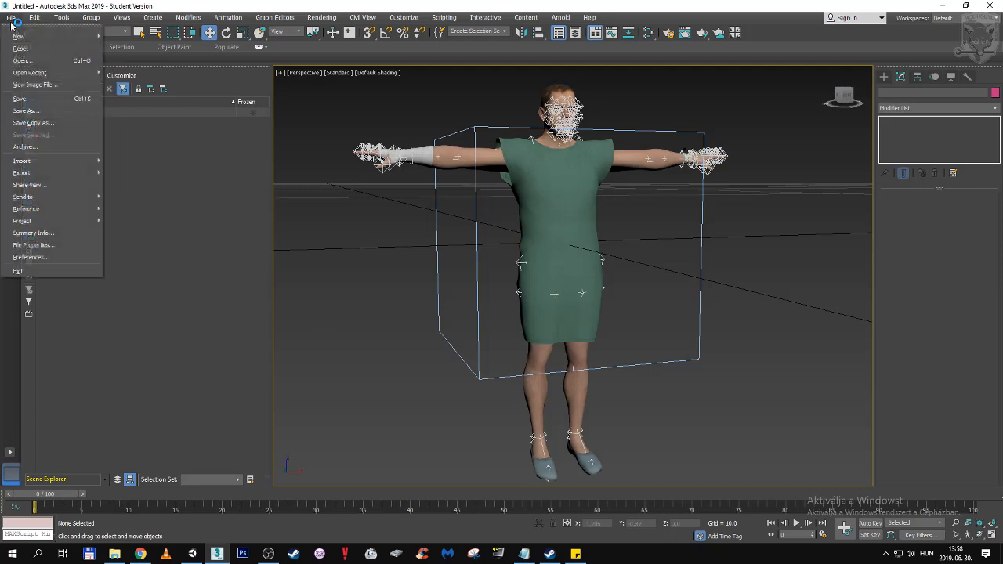
click(31, 270)
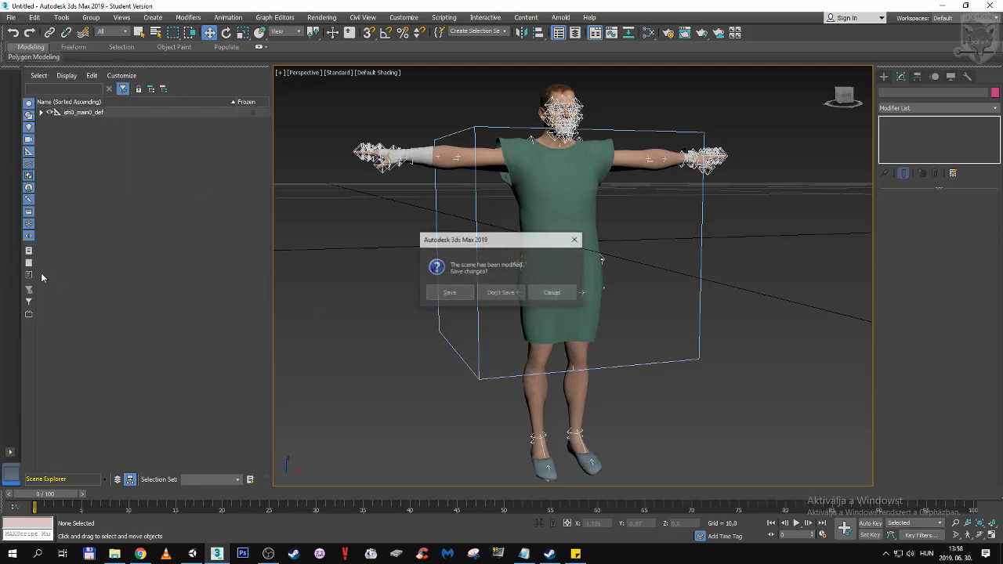
click(493, 292)
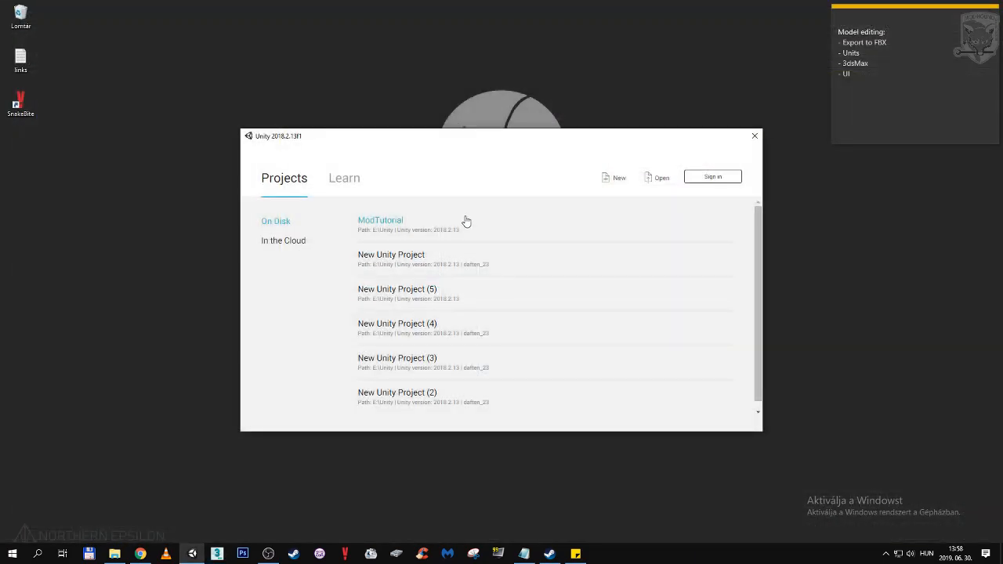
Step: Open the ModTutorial project in Unity and show its Assets folder
click(463, 220)
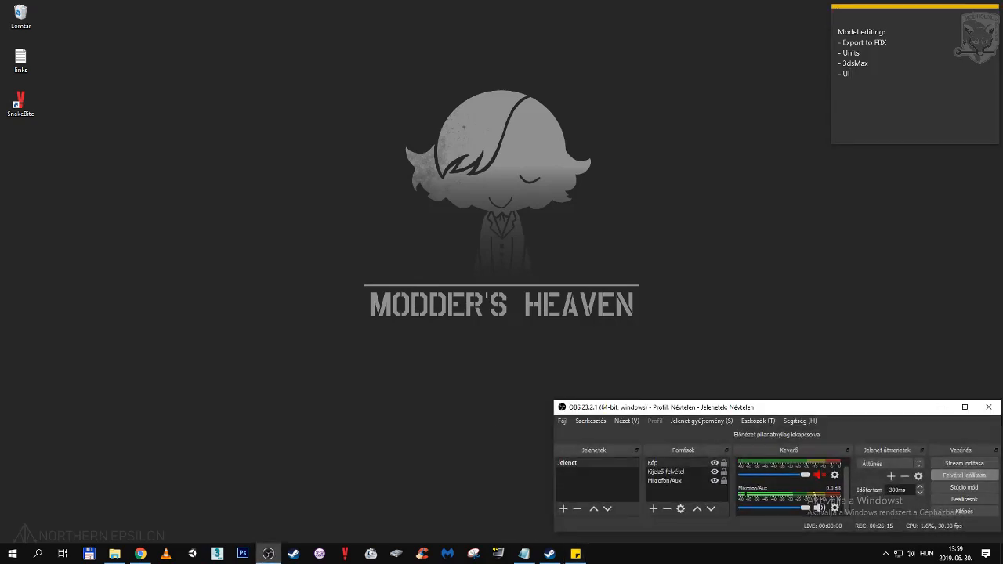
click(268, 554)
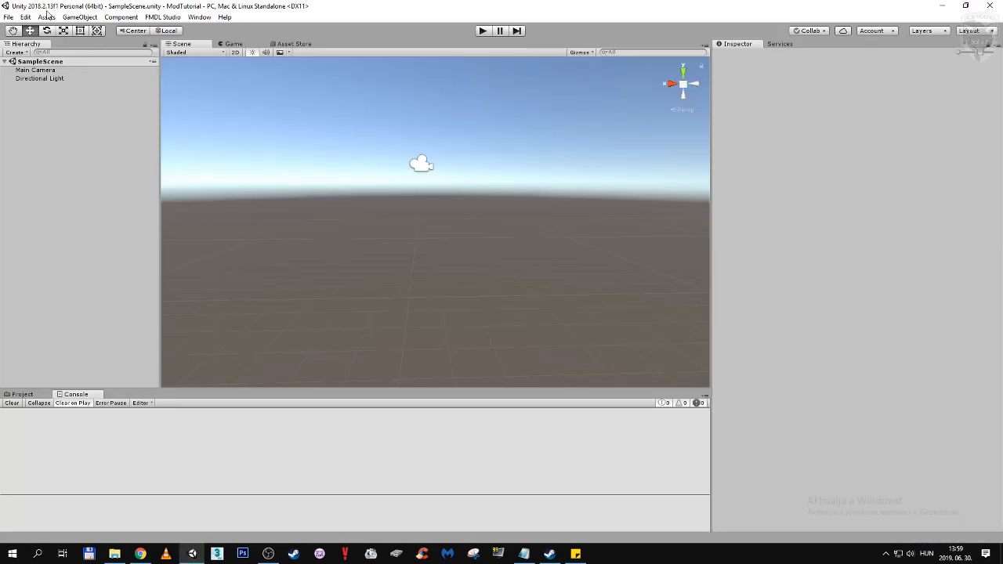
click(23, 395)
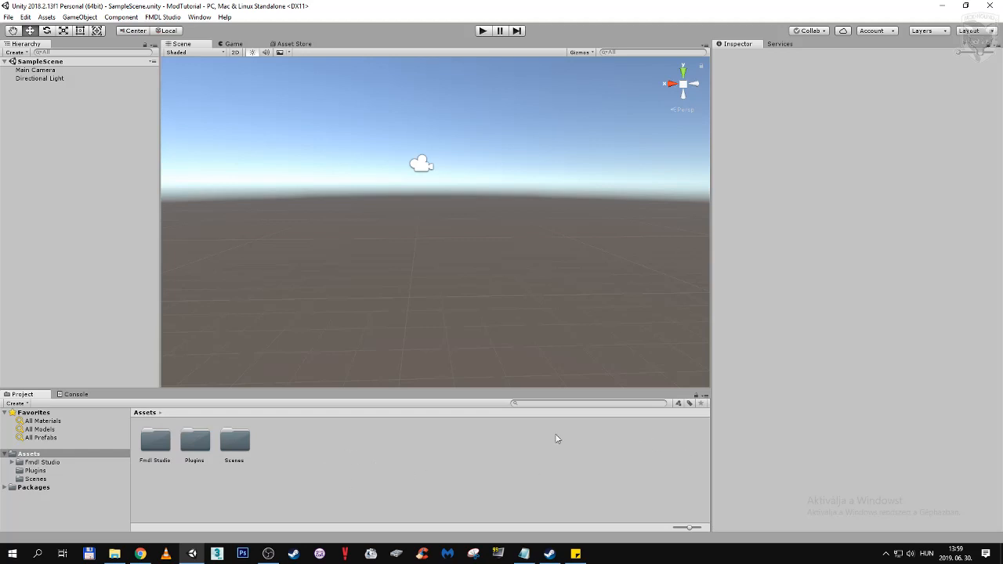
Step: Import ish0_main0_def_clean_face from the MODTUTORIAL\Mods folder as a new asset and add it to SampleScene
right_click(399, 453)
click(446, 284)
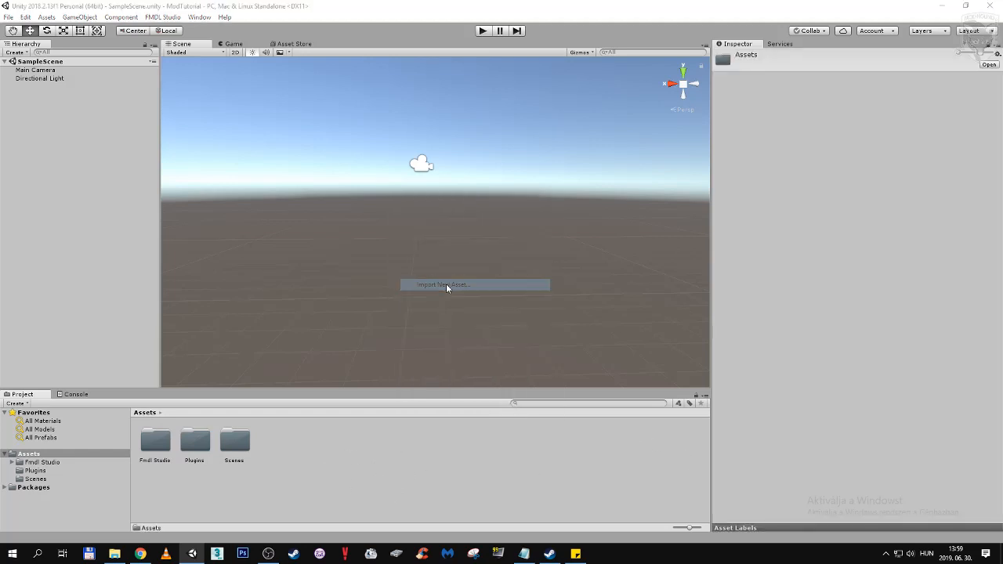
click(323, 158)
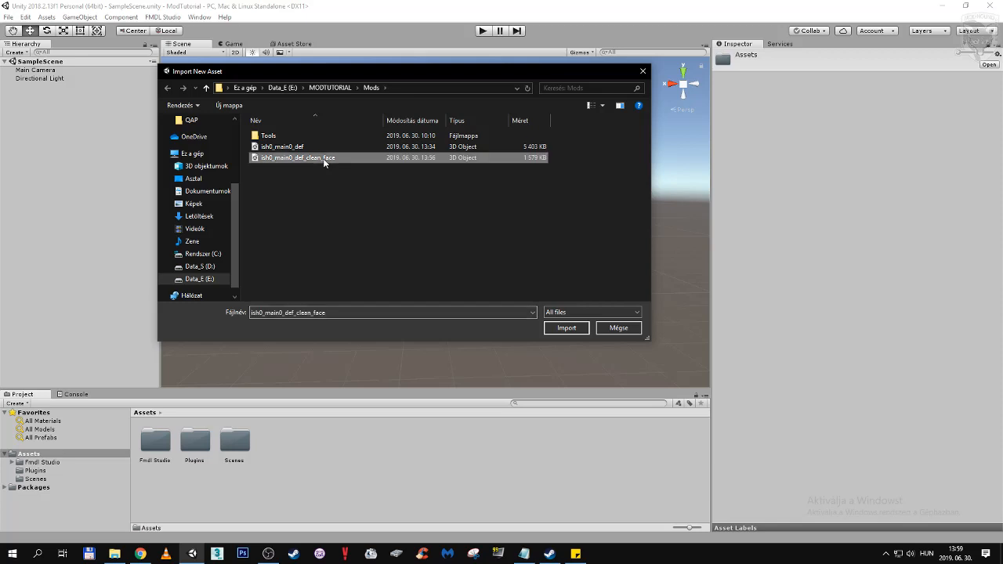
click(568, 327)
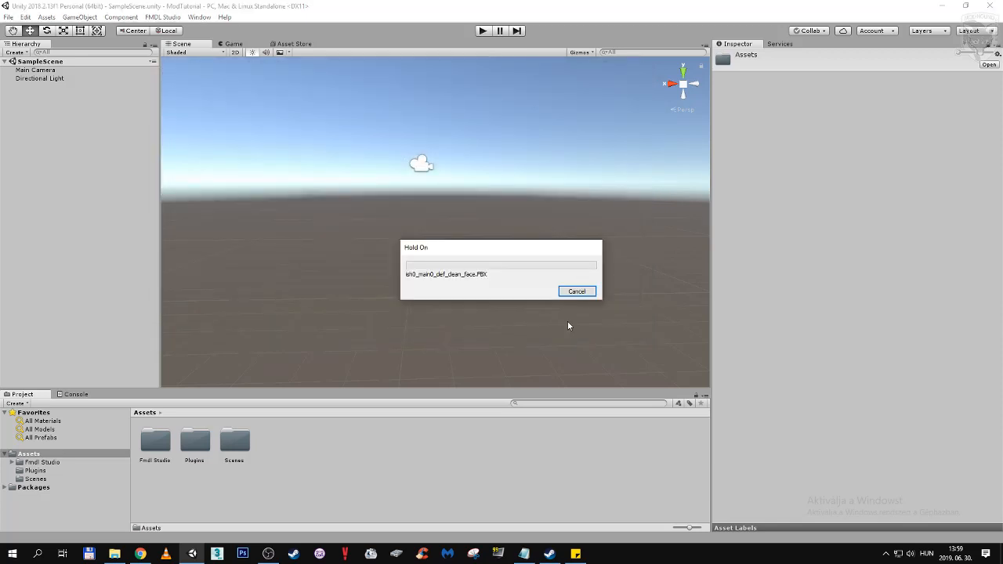
drag(283, 434, 100, 307)
Step: Deselect the imported character and examine its face, arms and full body in the scene
middle_drag(311, 238, 333, 309)
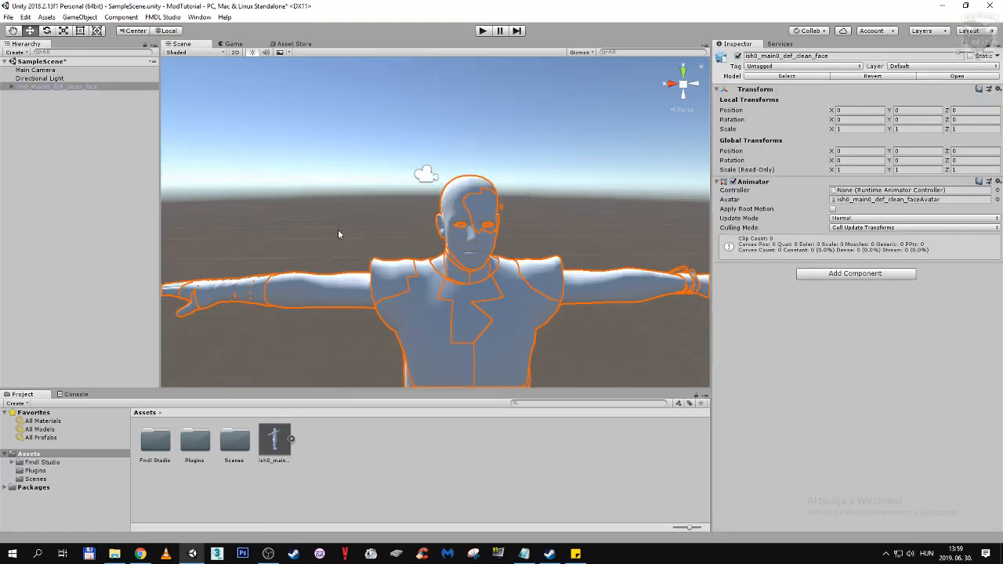
click(368, 225)
scroll(368, 225, up, 5)
mouse_move(495, 206)
middle_down()
mouse_move(471, 191)
mouse_move(481, 193)
middle_up()
scroll(479, 200, down, 3)
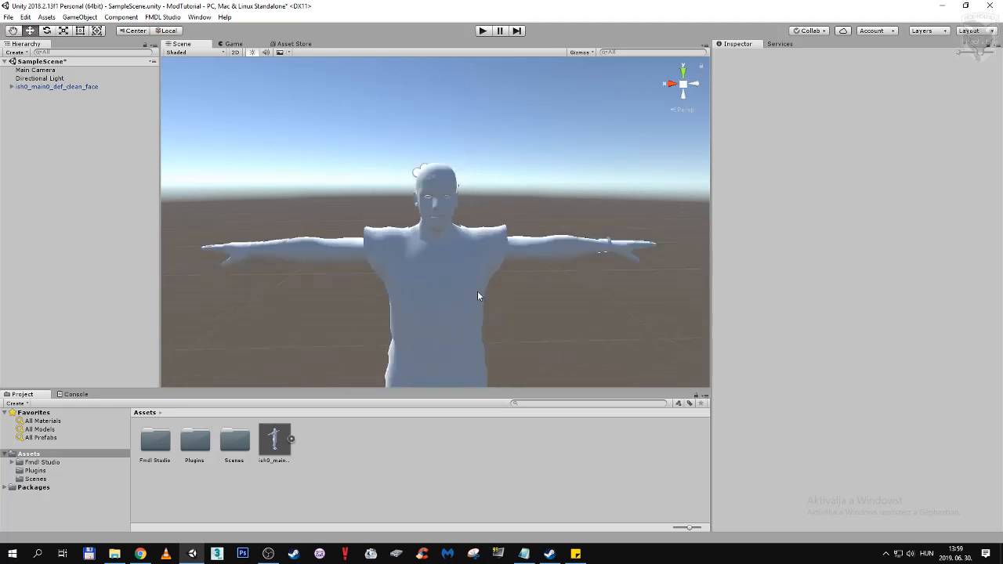
mouse_move(479, 293)
middle_down()
mouse_move(479, 167)
mouse_move(481, 287)
middle_up()
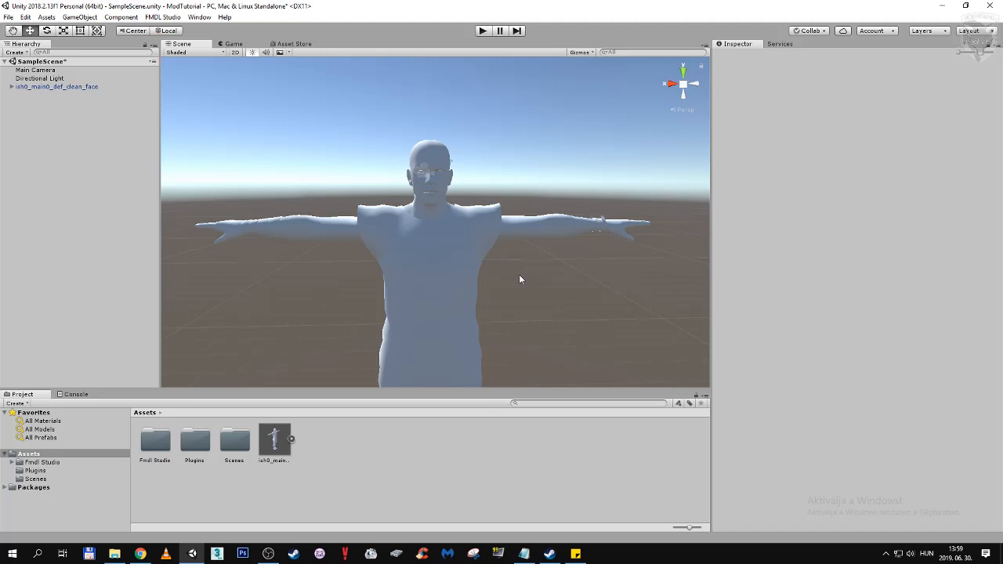
mouse_move(344, 261)
middle_down()
mouse_move(383, 261)
mouse_move(342, 260)
middle_up()
scroll(342, 259, down, 3)
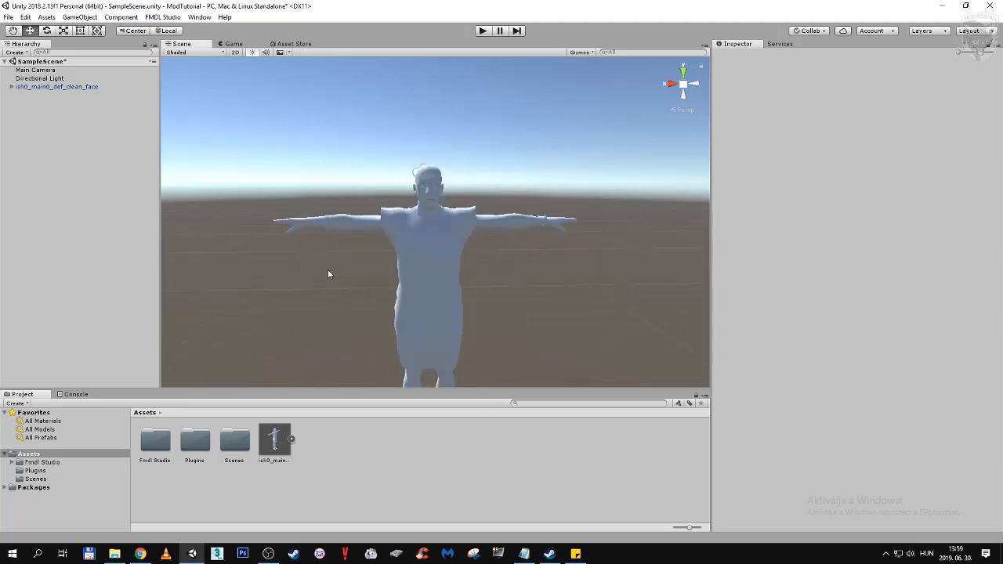
scroll(329, 270, down, 3)
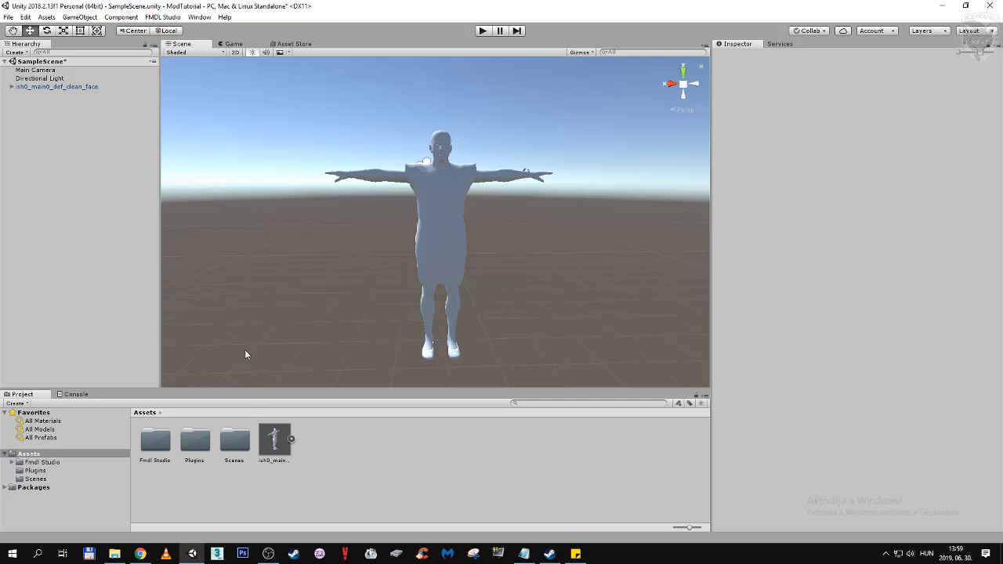
click(192, 554)
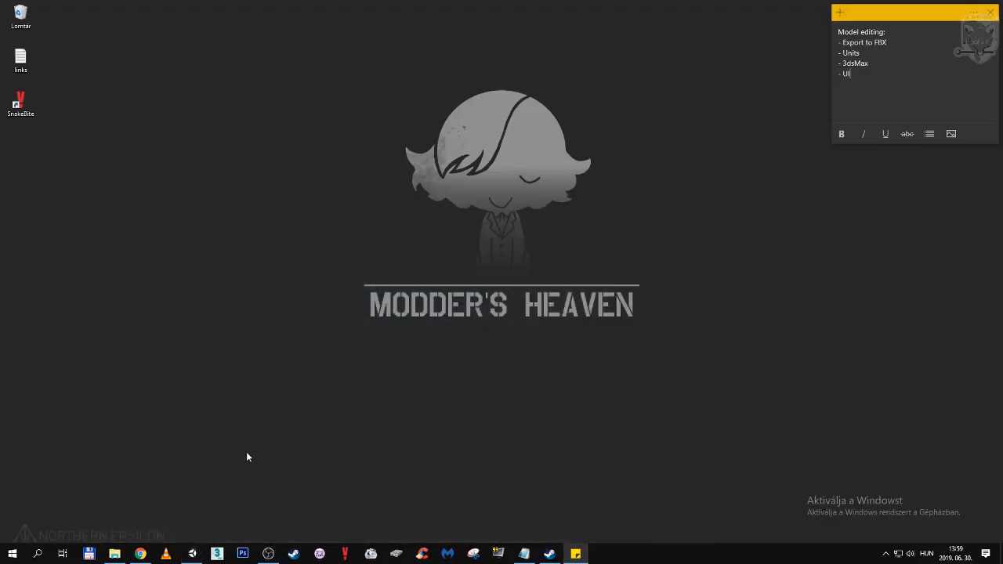
click(268, 553)
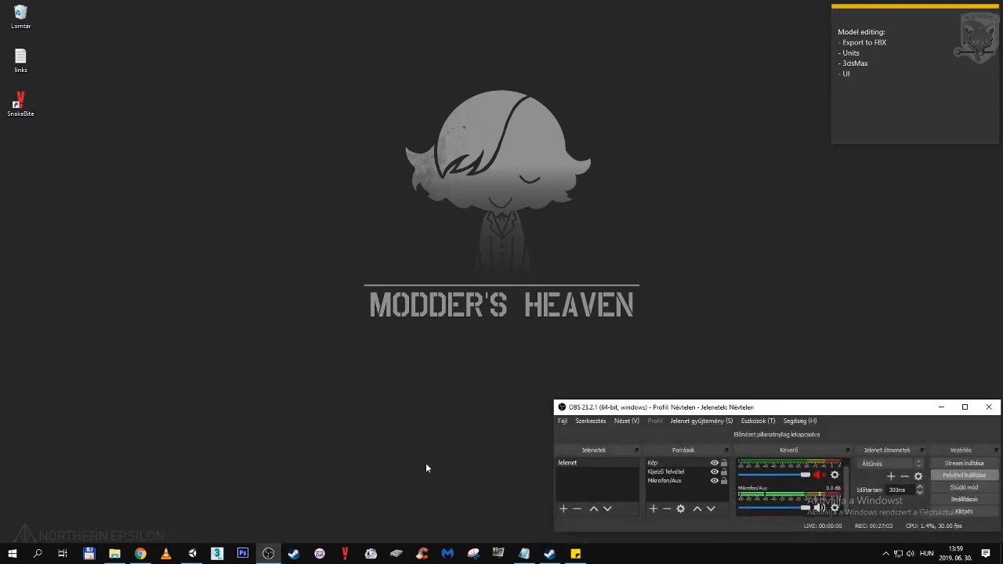